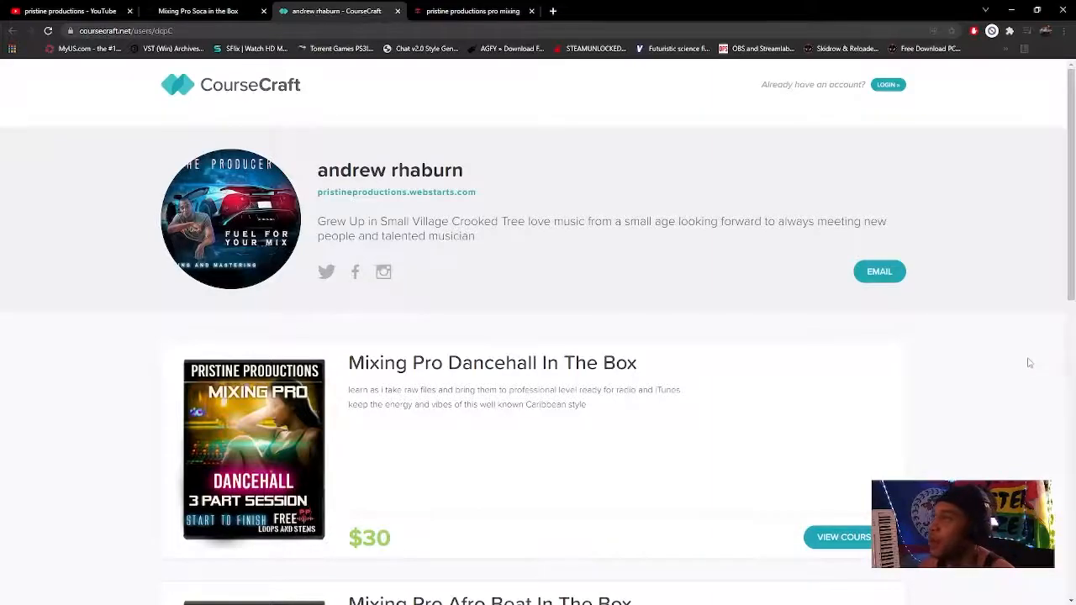
# Look through the mixing courses on the CourseCraft page and the sample packs on the Pristine Productions website
pyautogui.moveTo(1072, 286); pyautogui.dragTo(1073, 511)
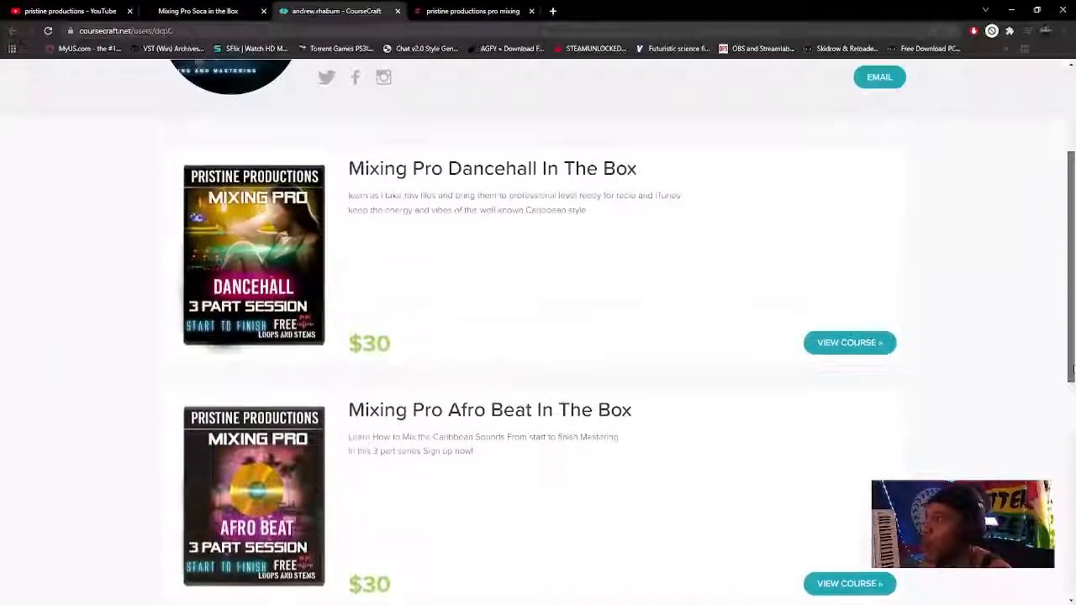
pyautogui.moveTo(1073, 367); pyautogui.dragTo(980, 233)
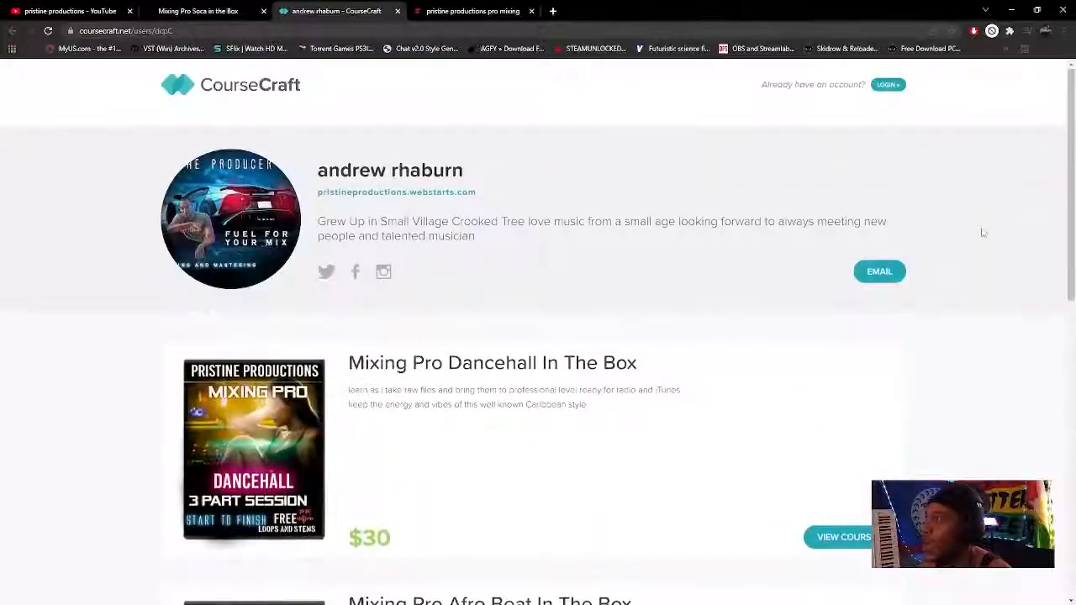
pyautogui.click(462, 11)
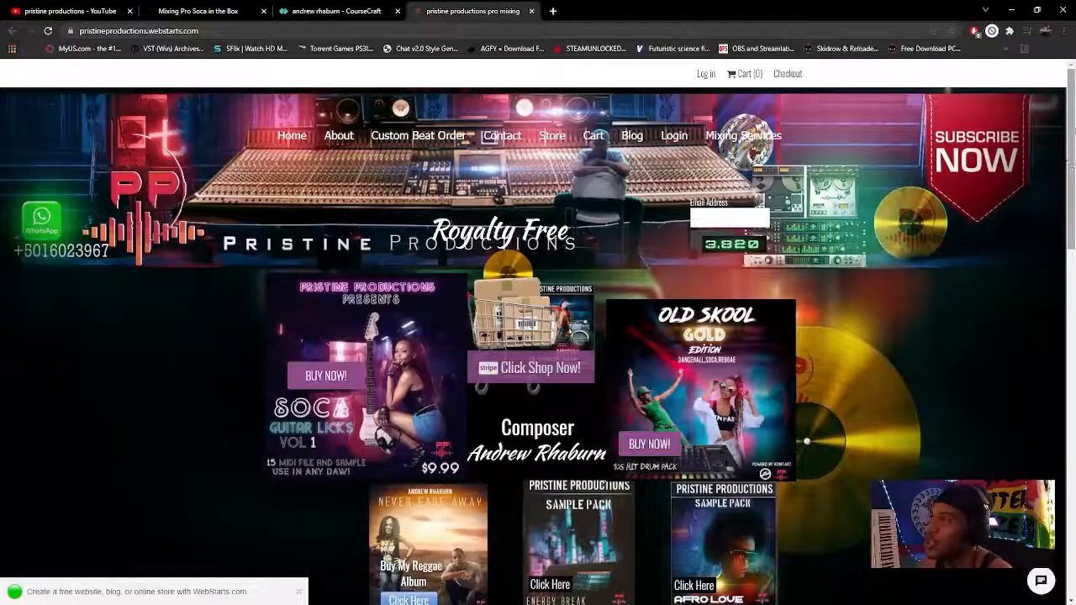
pyautogui.moveTo(1075, 128)
pyautogui.mouseDown()
pyautogui.moveTo(1074, 163)
pyautogui.moveTo(1074, 124)
pyautogui.mouseUp()
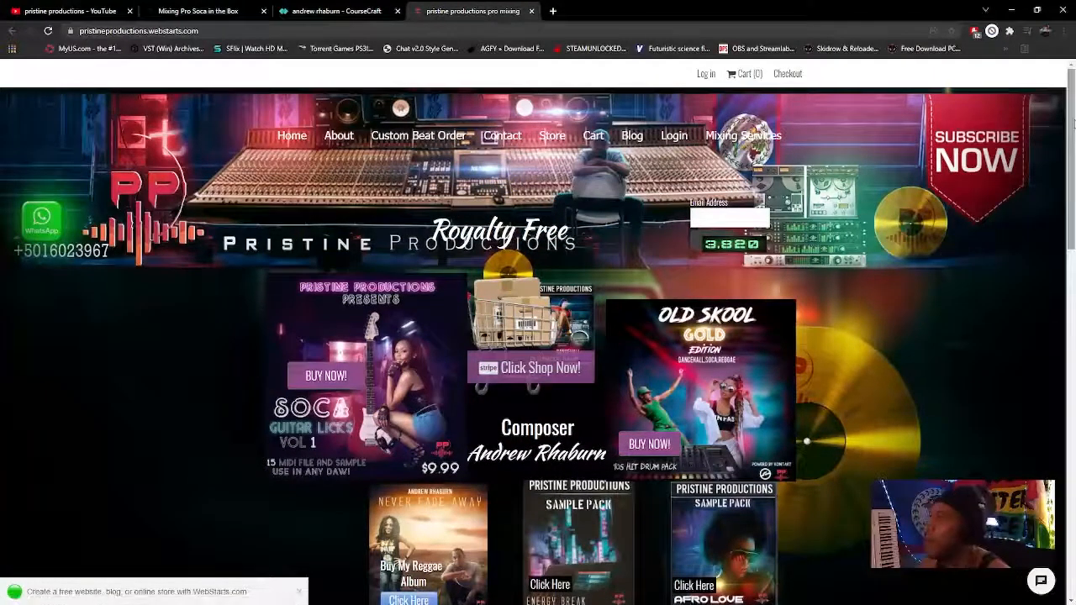
pyautogui.scroll(-1, 748, 281)
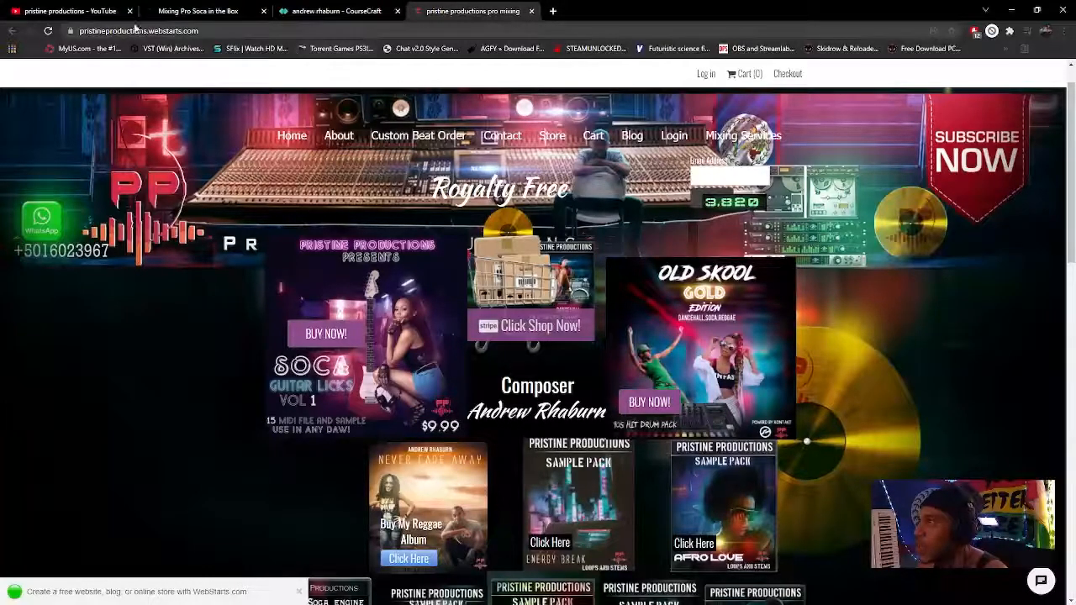
pyautogui.click(89, 11)
# Switch to Studio One and audition the TRITON LEADS track alone by soloing it, releasing the solo when done
pyautogui.moveTo(464, 596)
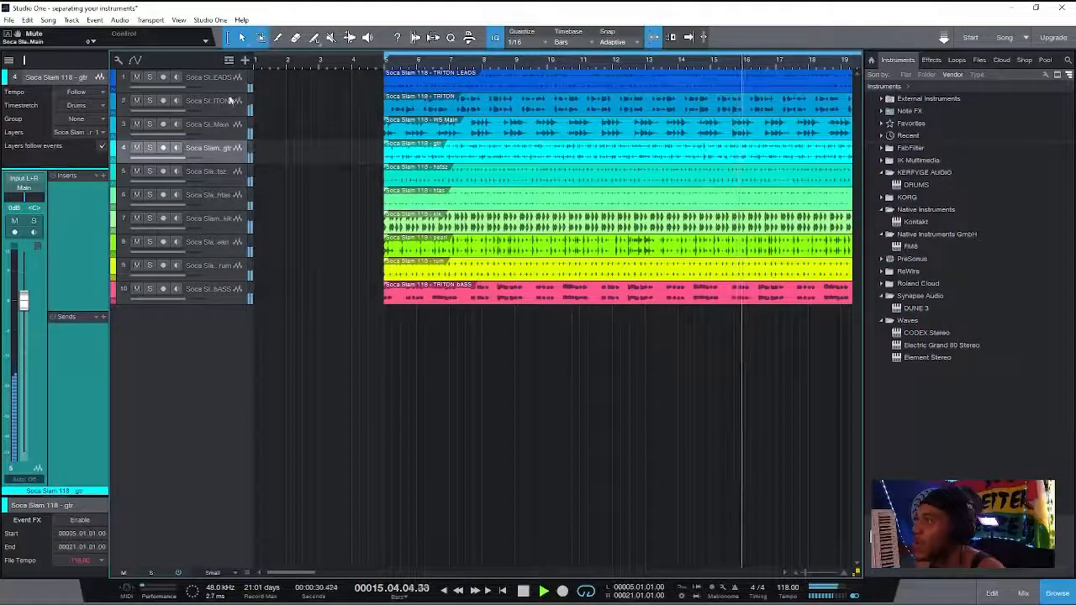
pyautogui.click(223, 82)
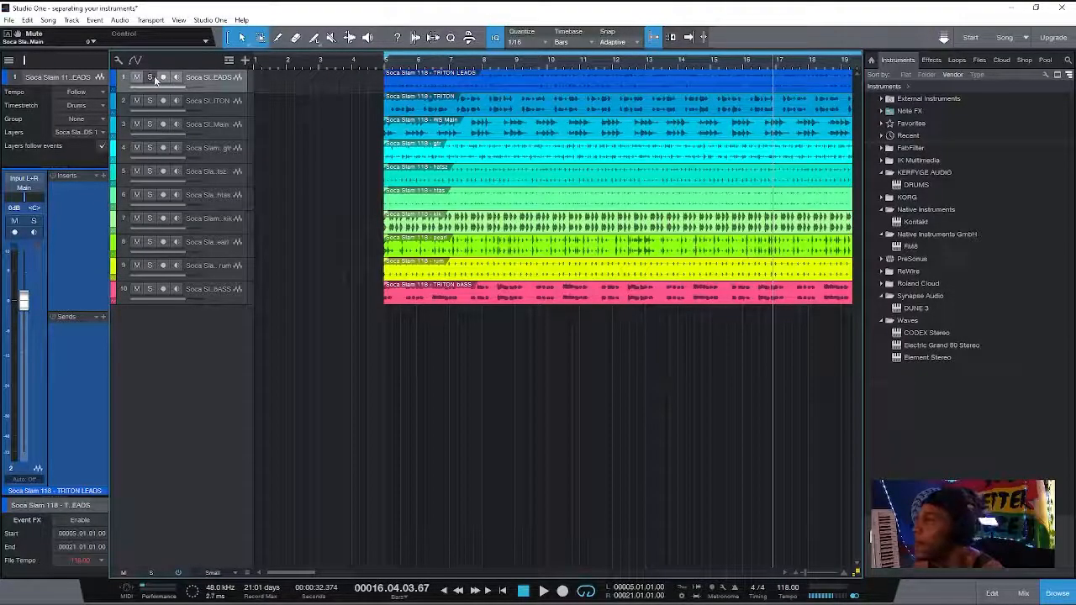
pyautogui.click(151, 77)
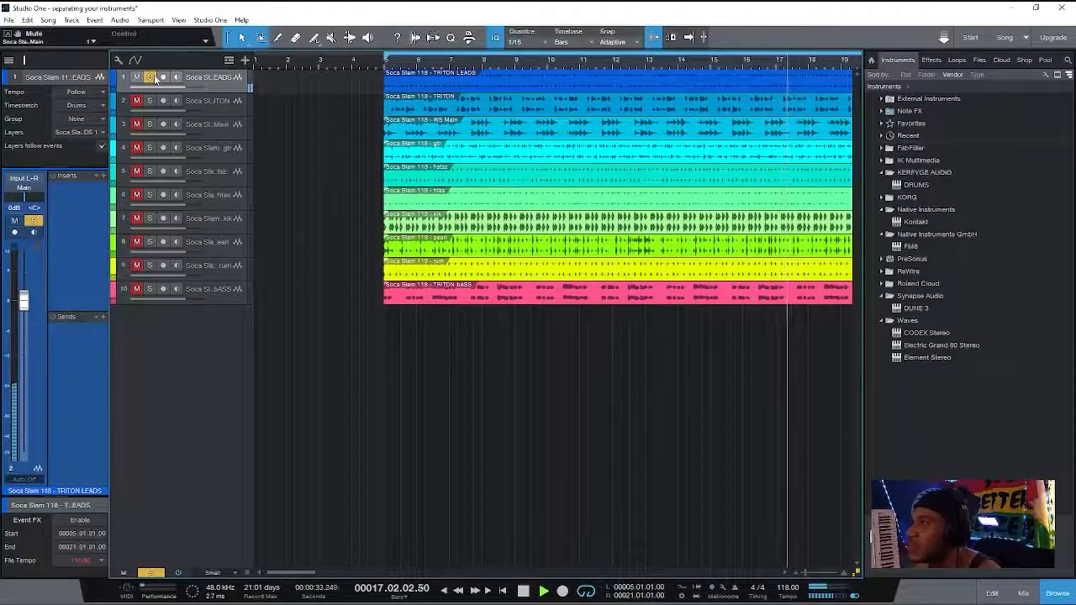
pyautogui.click(151, 78)
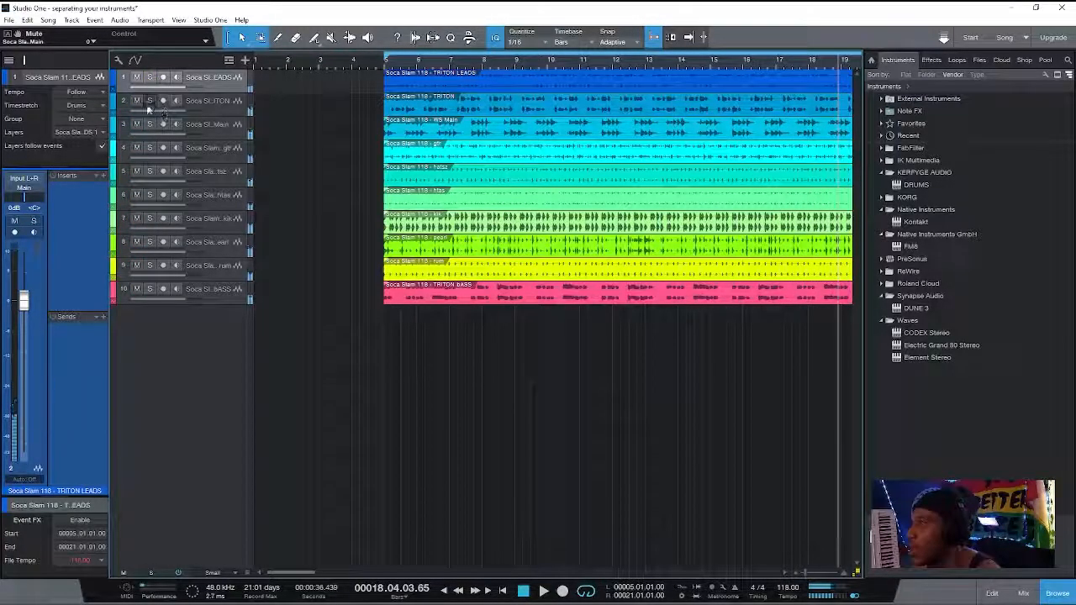
# Audition the TRITON and gtr tracks in solo, clearing the solos when done, and hide the Browser
pyautogui.click(149, 101)
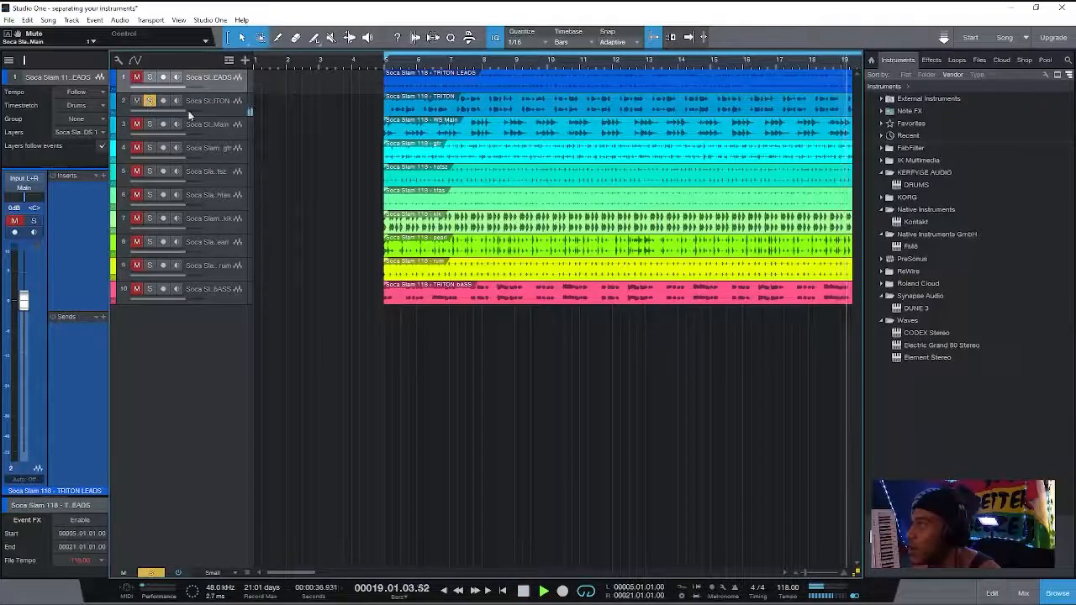
pyautogui.click(235, 126)
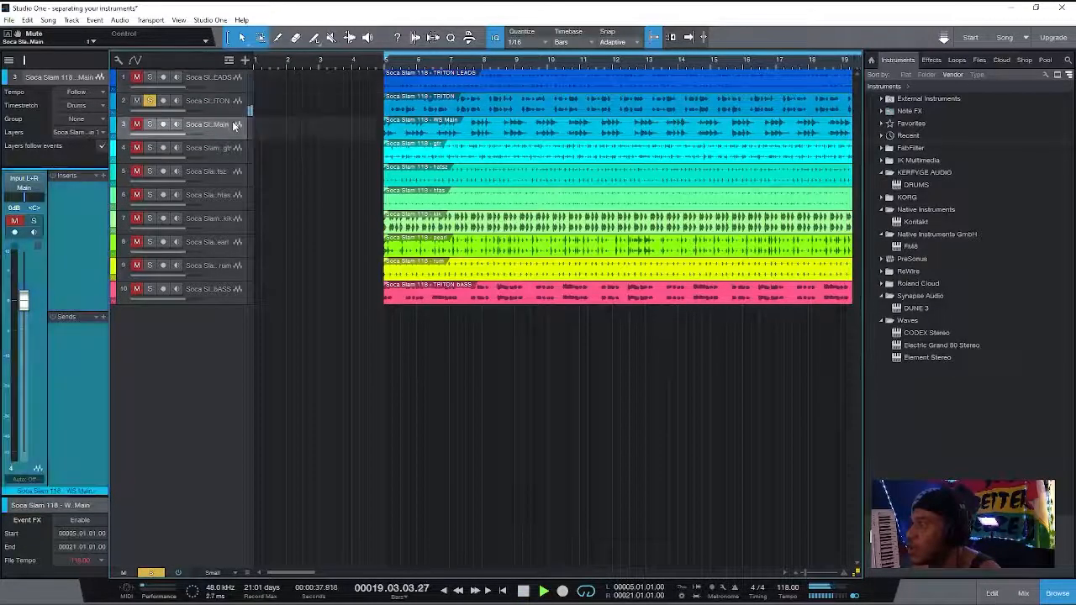
pyautogui.click(150, 125)
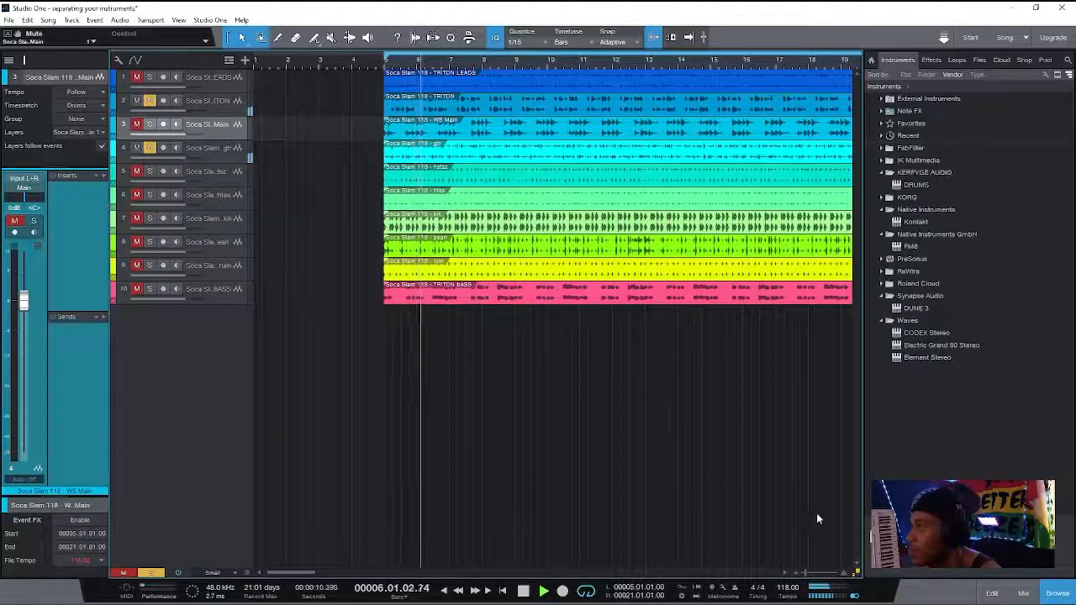
pyautogui.click(1061, 593)
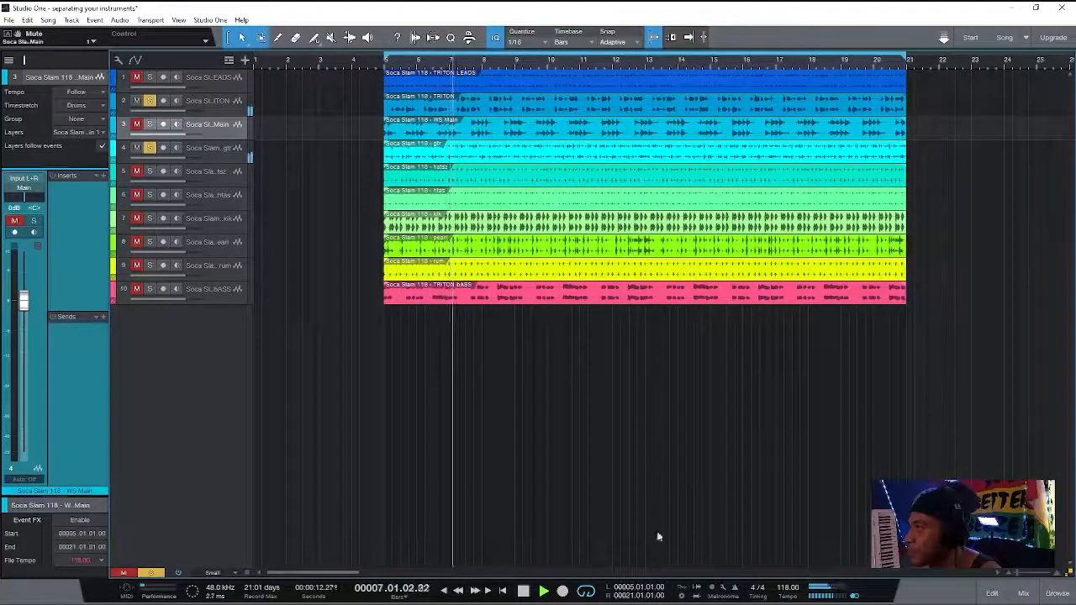
pyautogui.press('space')
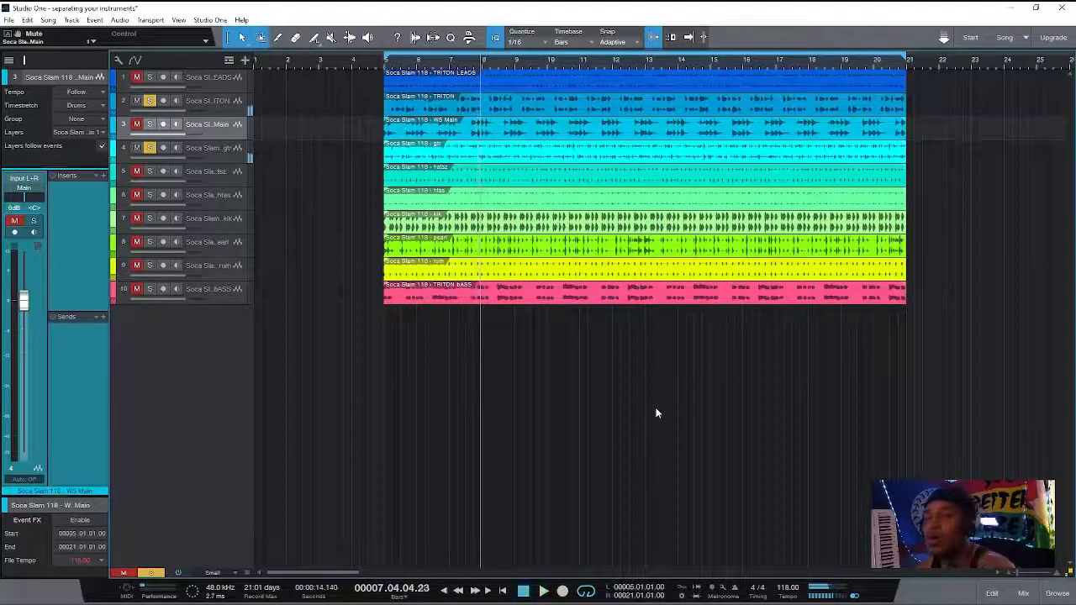
pyautogui.click(157, 573)
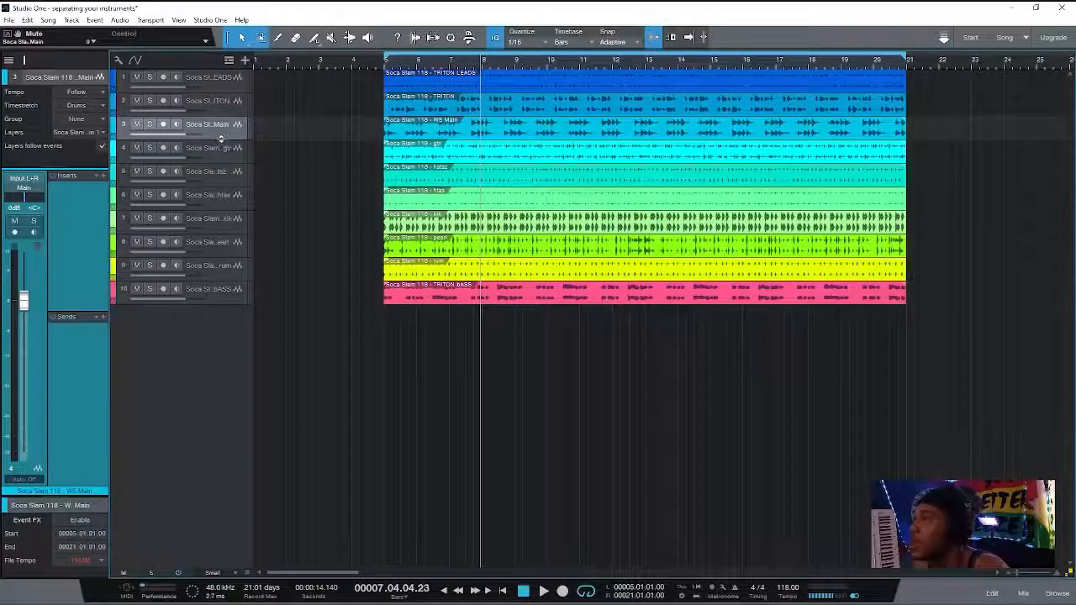
# Enlarge the WS Main and gtr tracks vertically in the arrangement
pyautogui.moveTo(226, 142); pyautogui.dragTo(225, 174)
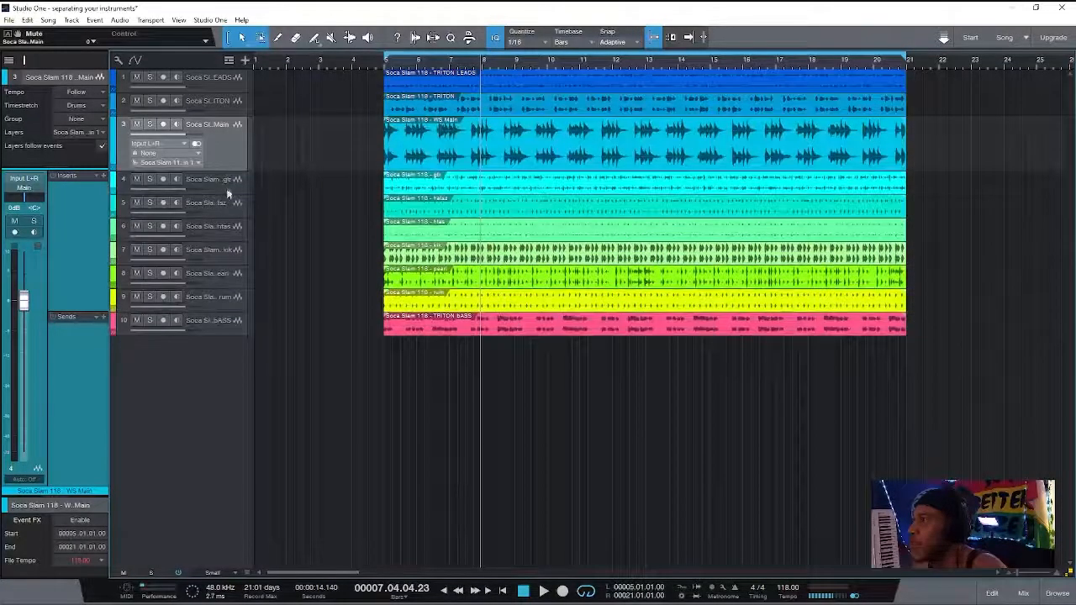
pyautogui.click(225, 189)
pyautogui.click(219, 205)
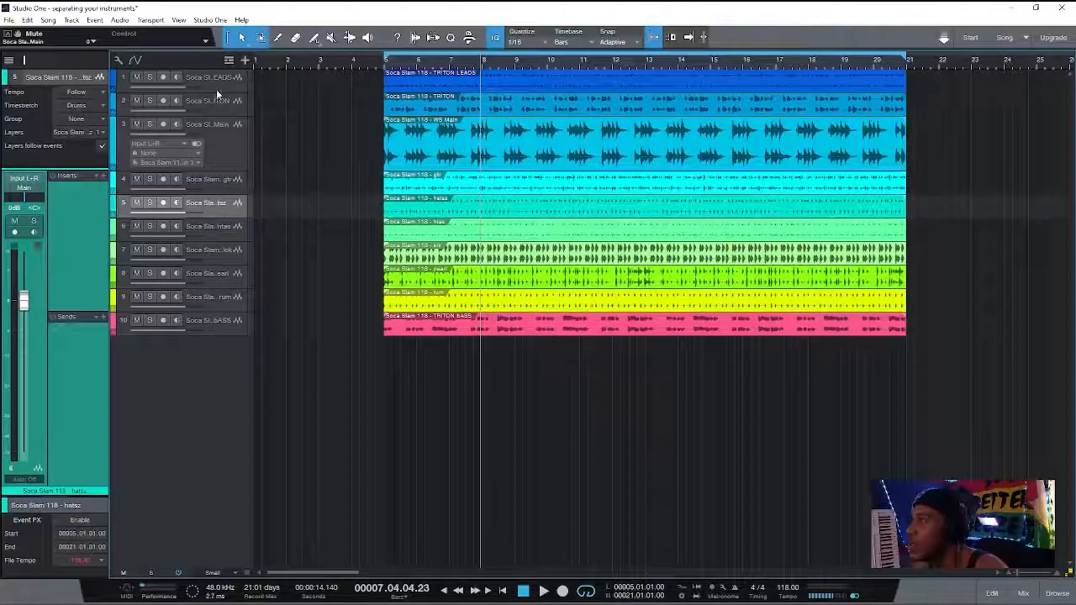
pyautogui.click(209, 322)
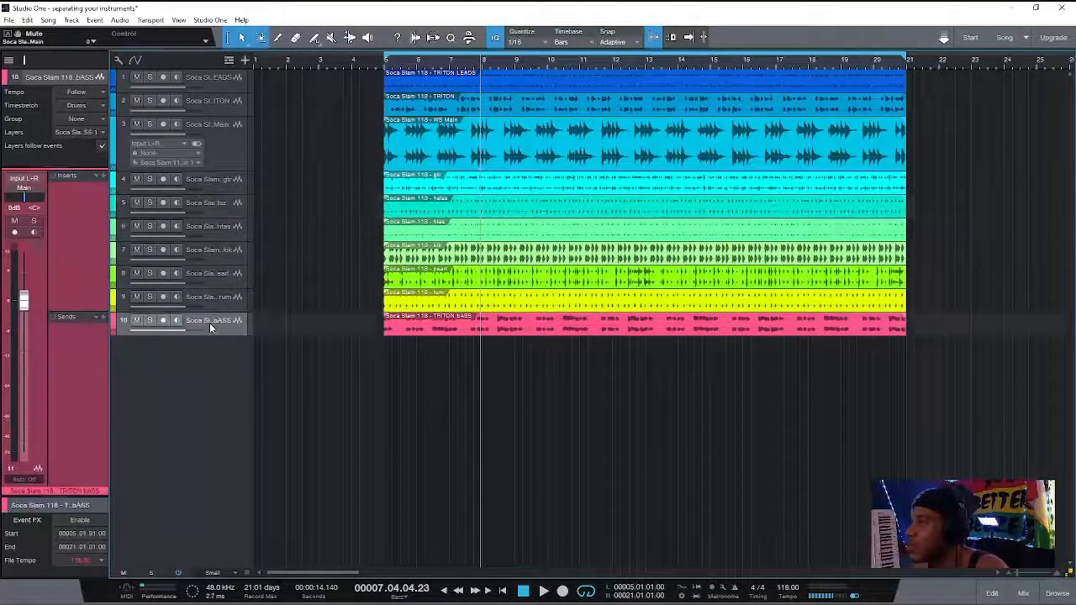
pyautogui.click(225, 145)
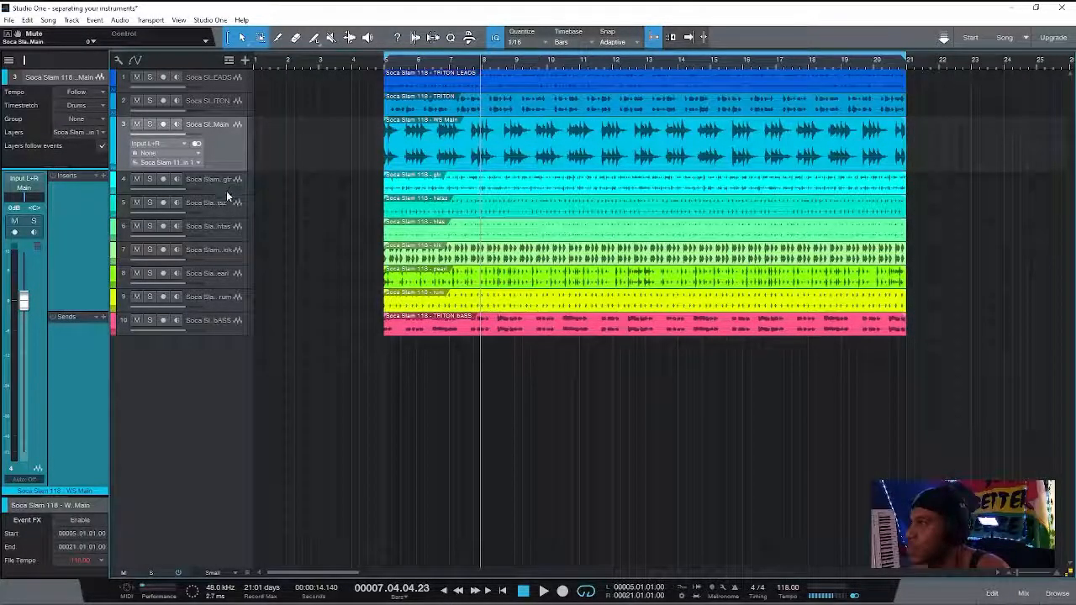
pyautogui.moveTo(226, 196); pyautogui.dragTo(227, 215)
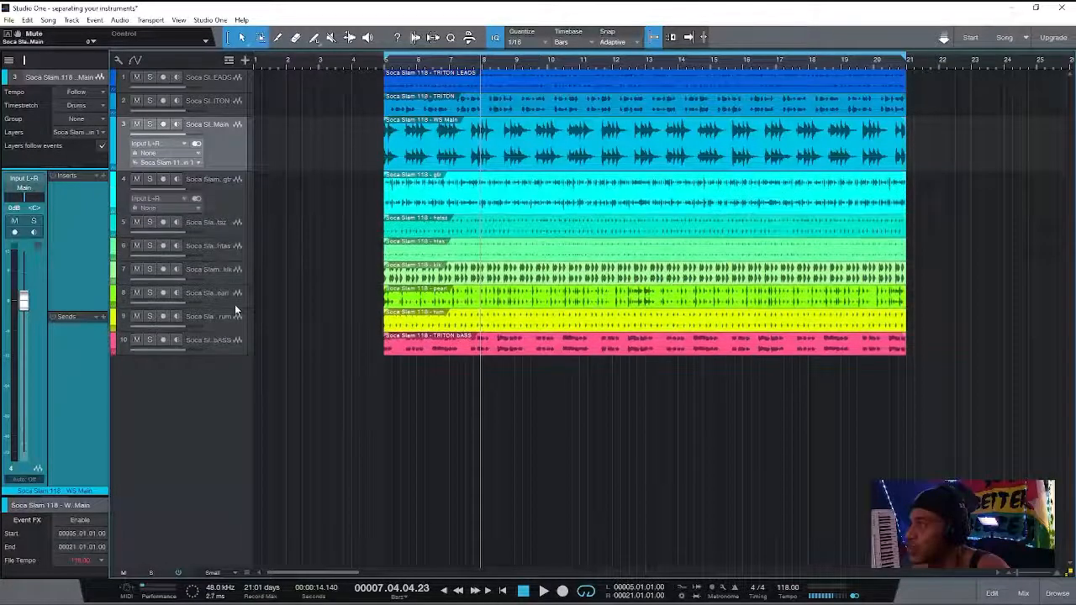
pyautogui.click(212, 347)
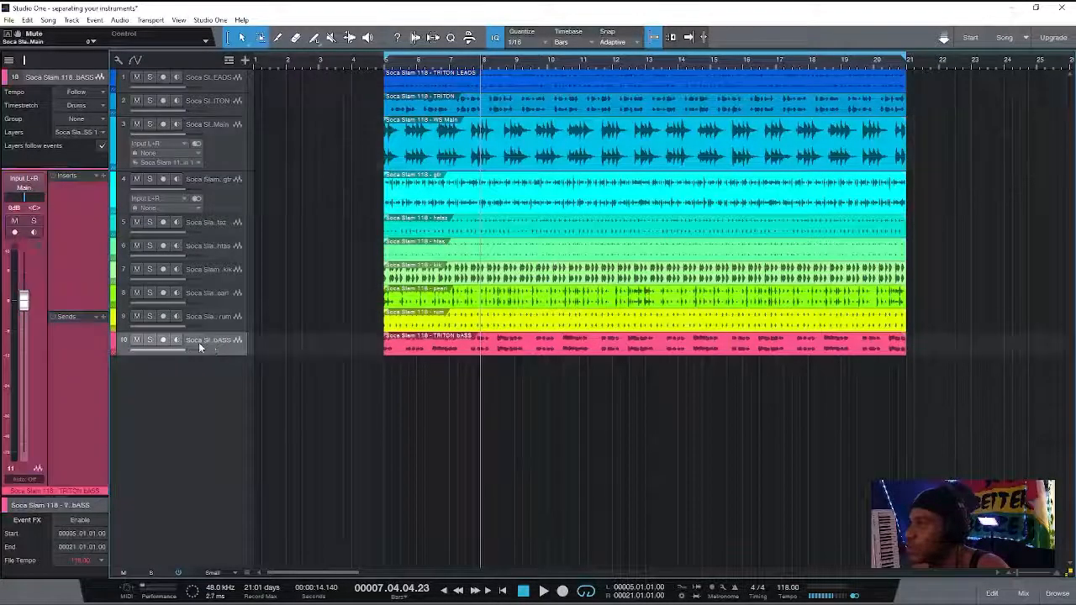
# Solo the rum track during playback and route its output to the DRums bus
pyautogui.click(151, 317)
pyautogui.press('space')
pyautogui.click(214, 319)
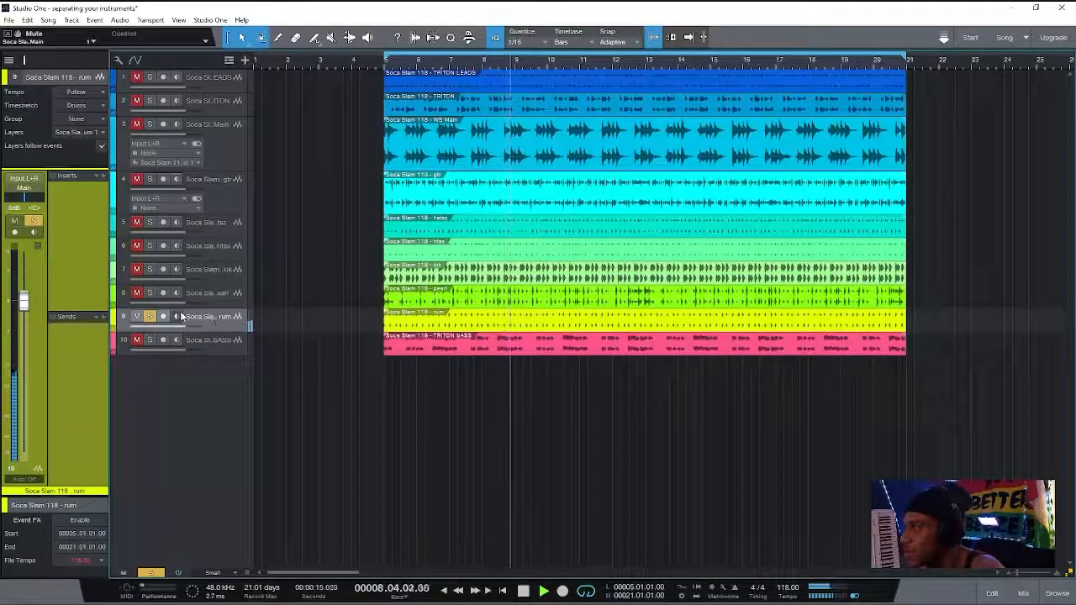
pyautogui.click(23, 187)
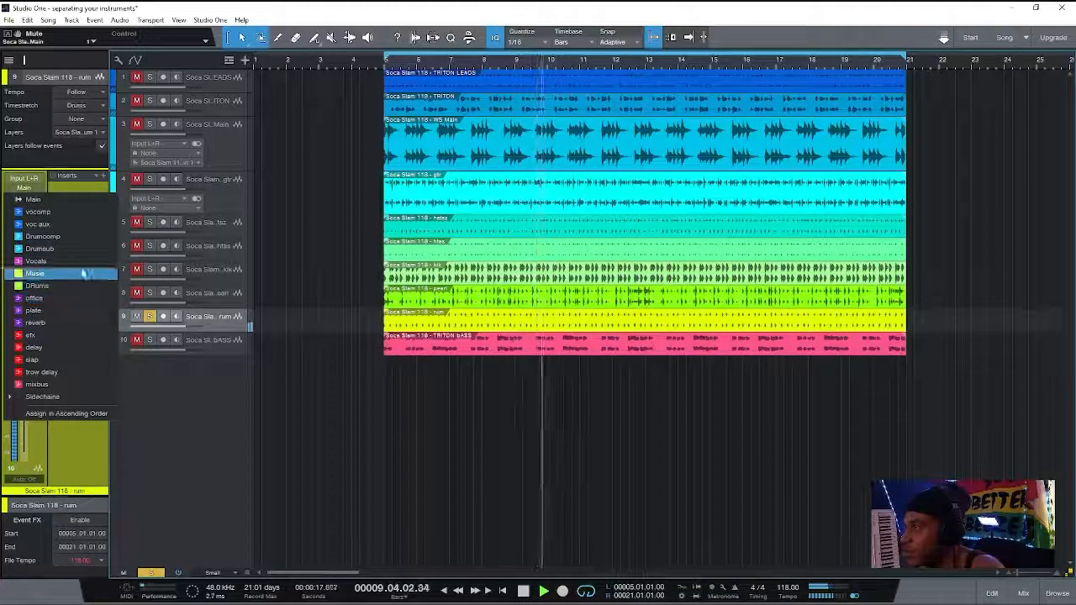
pyautogui.click(57, 286)
# Rename the pearl track as live drums
pyautogui.click(221, 302)
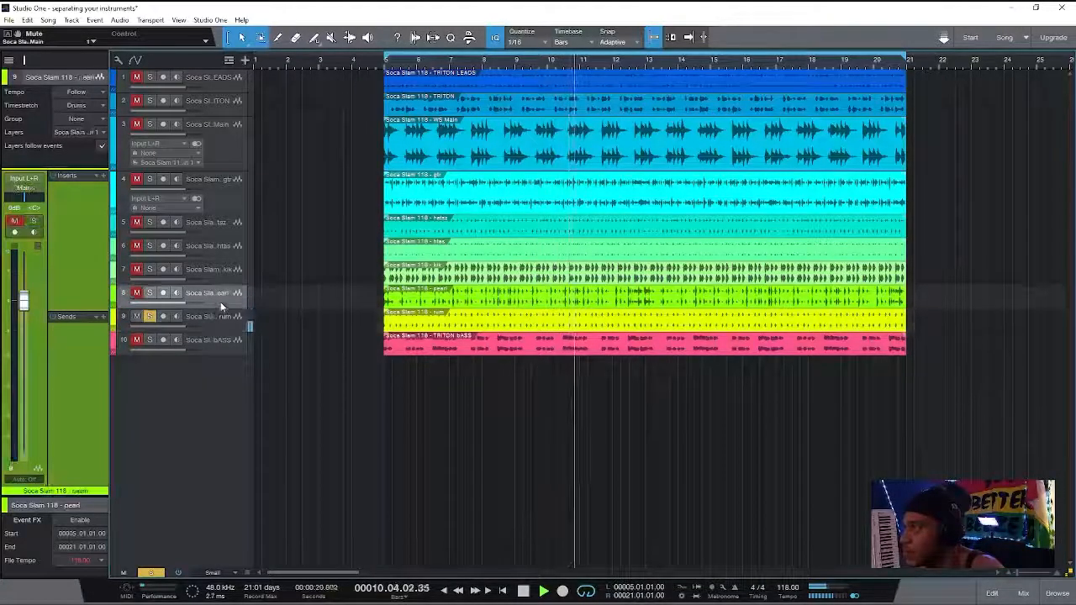
pyautogui.click(148, 293)
pyautogui.click(148, 293)
pyautogui.doubleClick(205, 297)
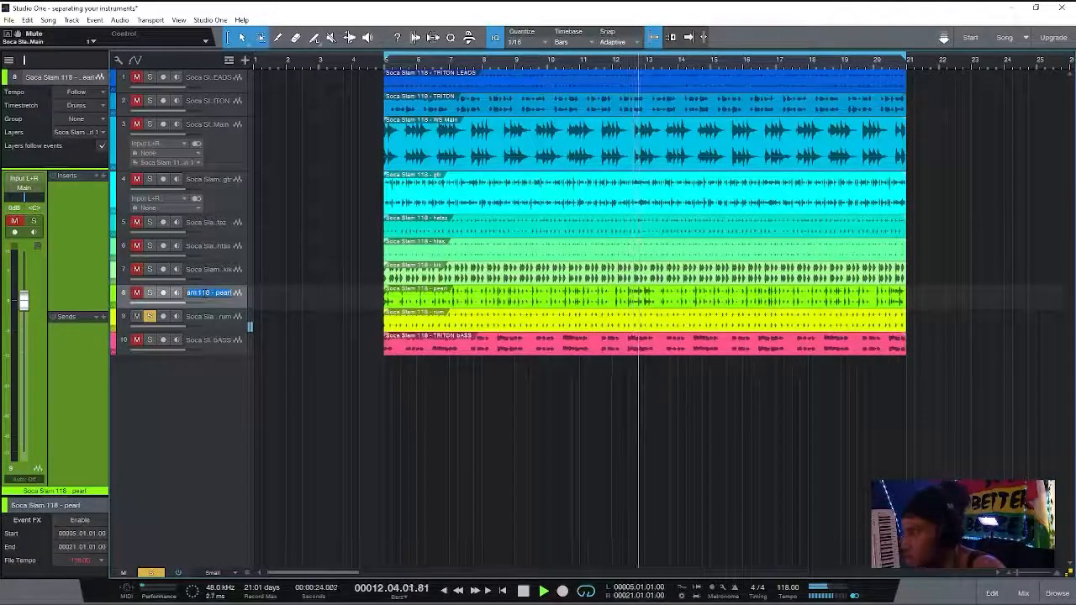
pyautogui.write('snve drums')
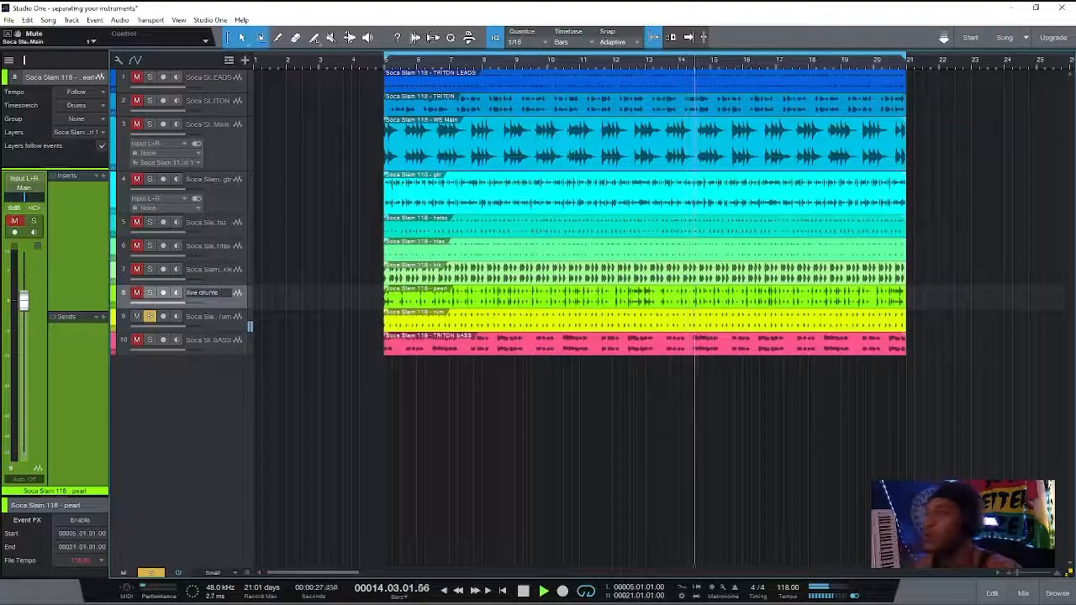
pyautogui.press('Return')
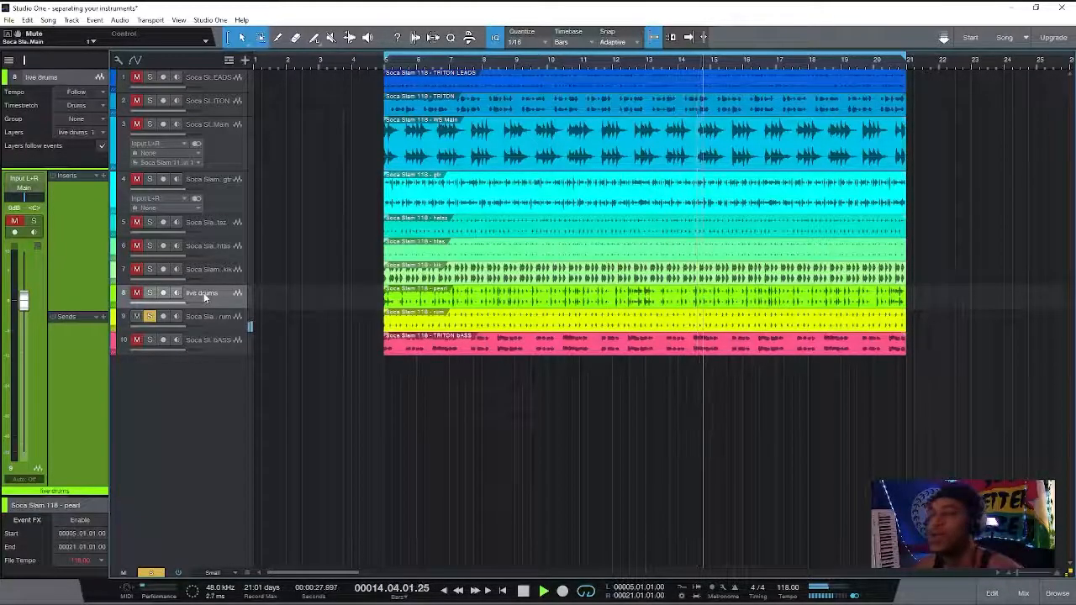
# Mute the live drums track and resume playback with the kik track soloed alongside the rum track
pyautogui.click(150, 292)
pyautogui.press('space')
pyautogui.click(136, 293)
pyautogui.click(150, 293)
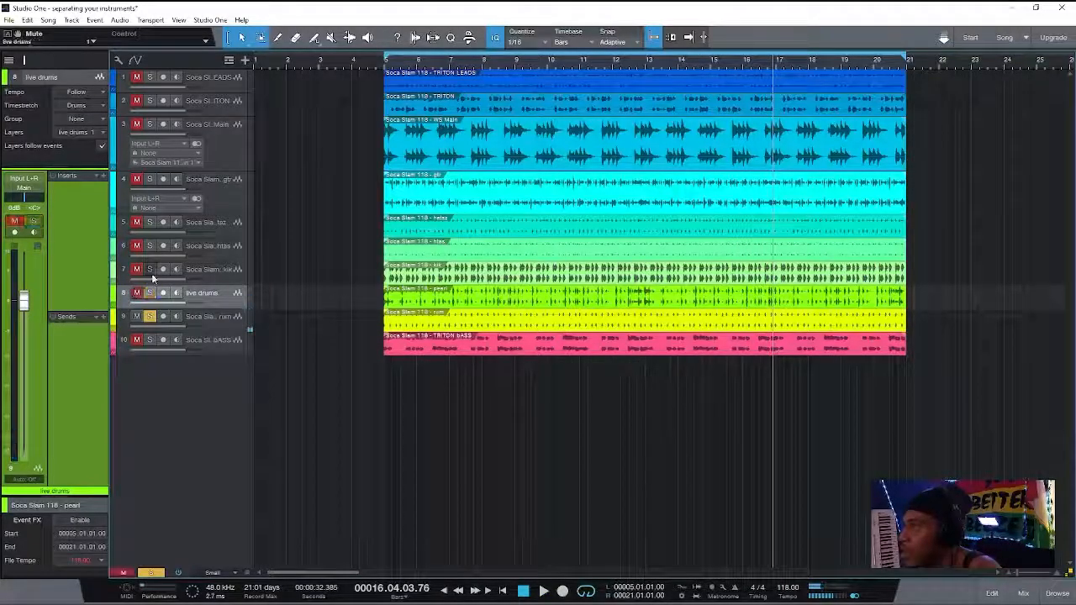
pyautogui.press('space')
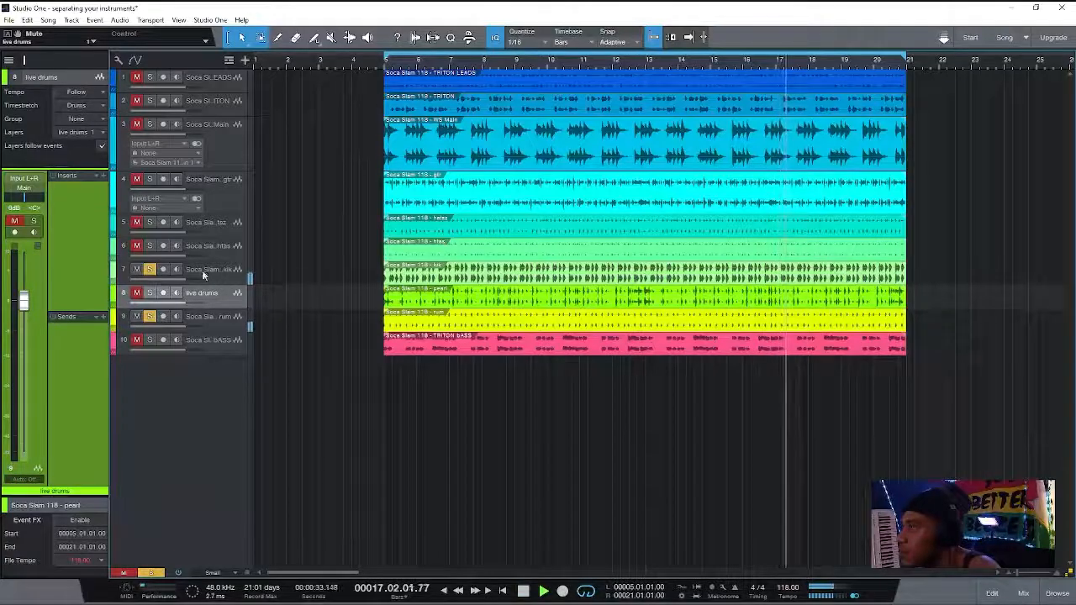
# Enlarge the kik track vertically and route its output to the DRums bus
pyautogui.moveTo(223, 283); pyautogui.dragTo(222, 303)
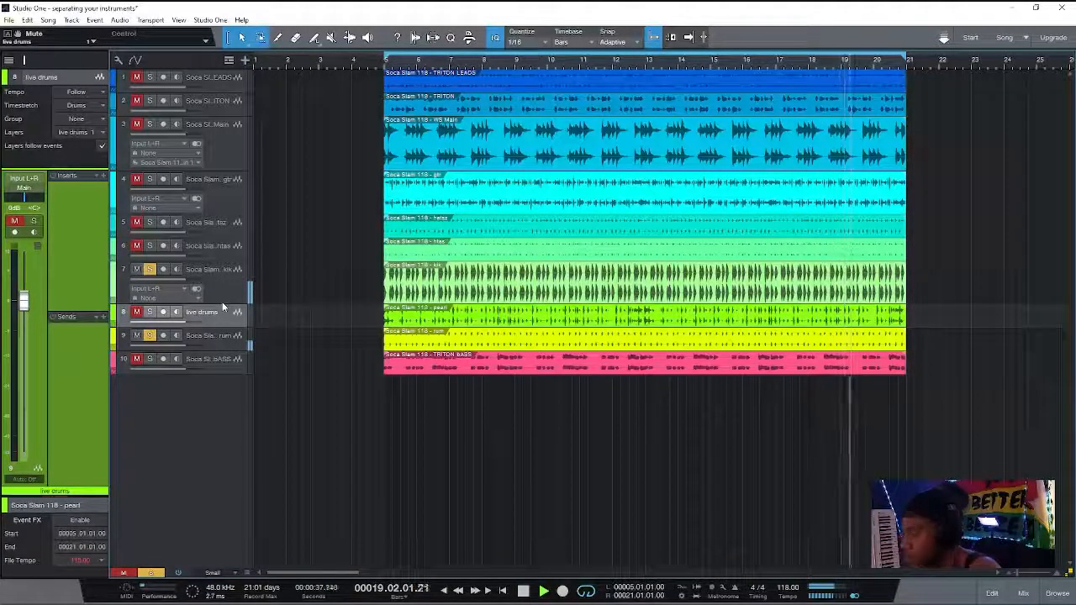
pyautogui.click(218, 293)
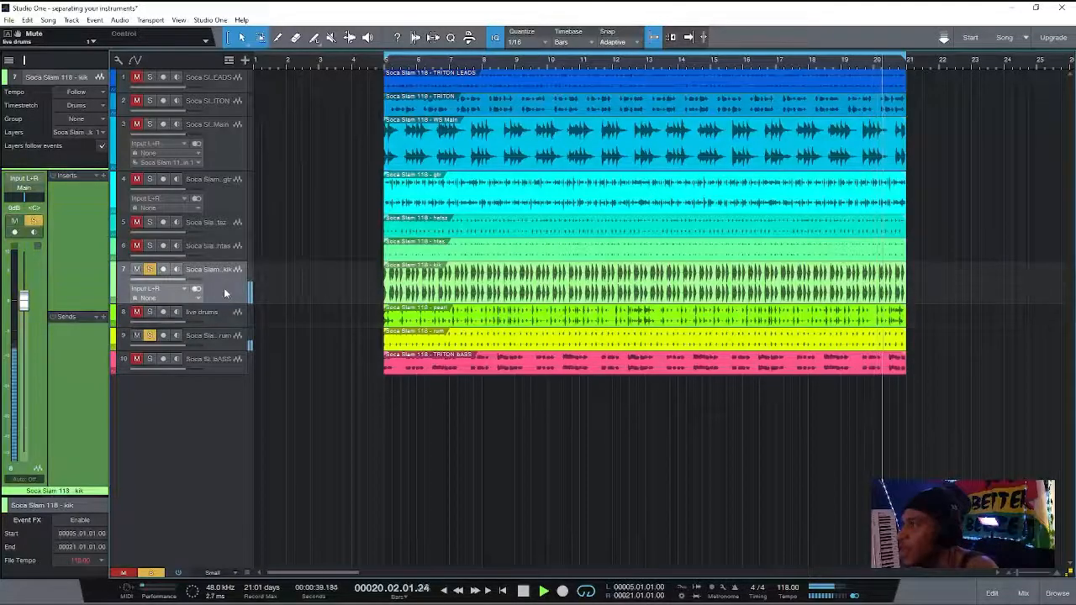
pyautogui.click(28, 195)
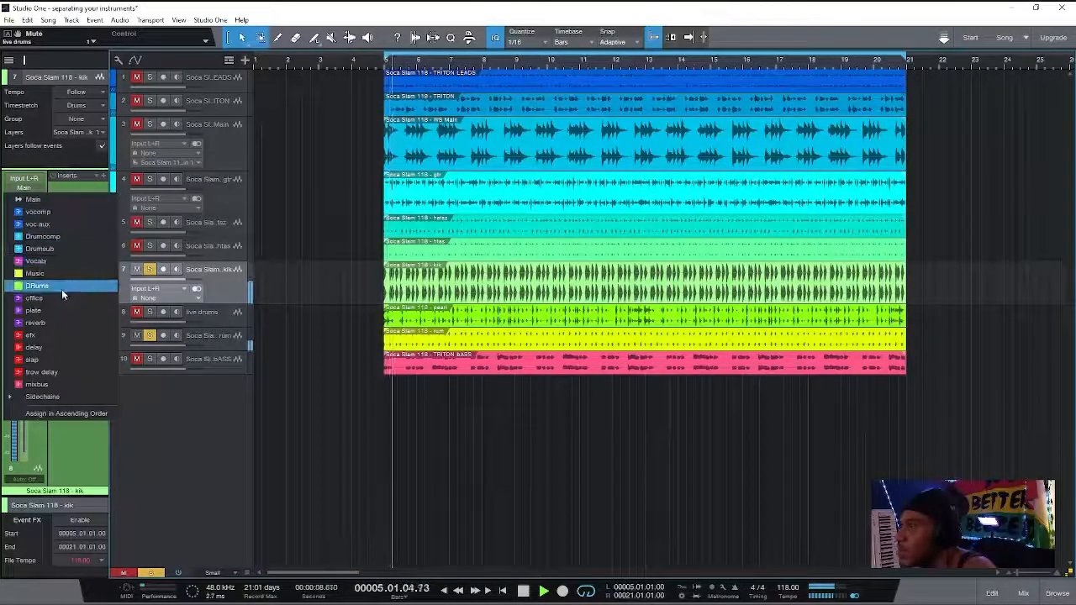
pyautogui.click(60, 289)
# Solo the htas track and route its output to the DRums bus
pyautogui.click(232, 252)
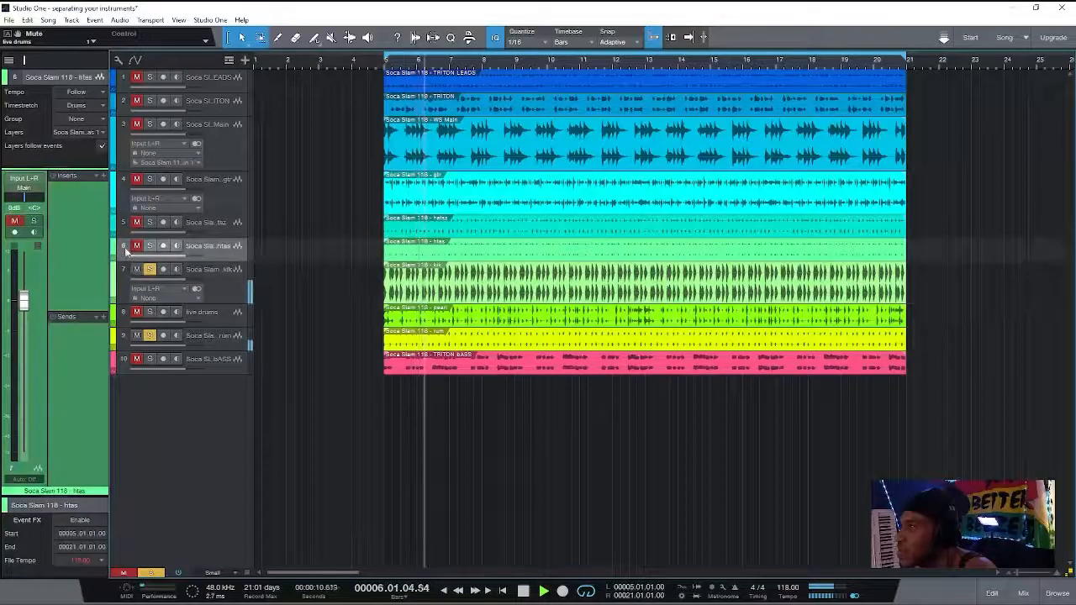
pyautogui.click(25, 186)
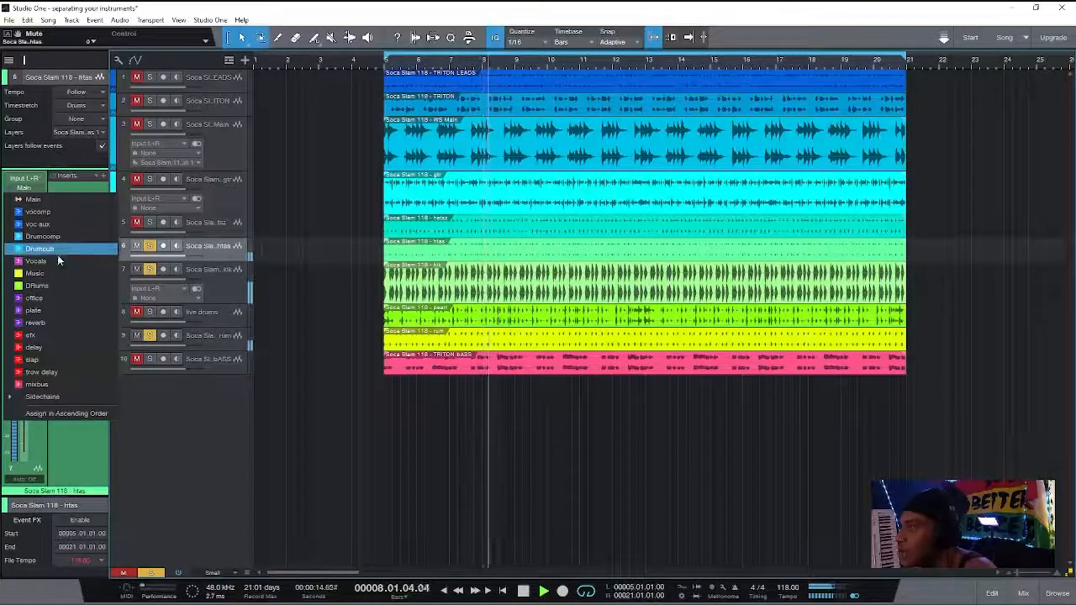
pyautogui.click(48, 287)
# Unmute and solo the hatsz track and route its output to the DRums bus
pyautogui.click(219, 232)
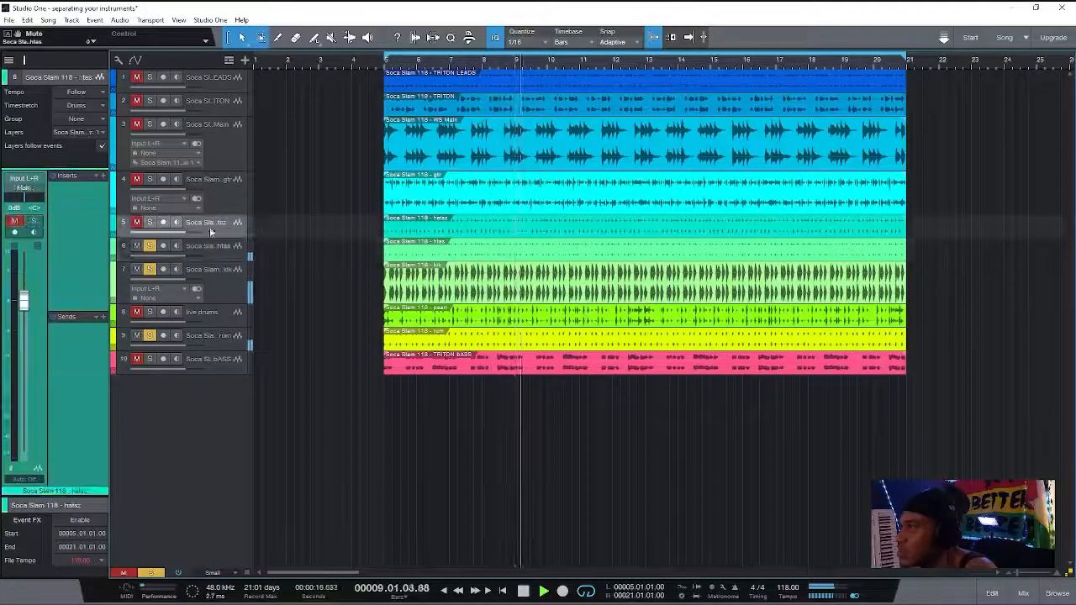
pyautogui.click(138, 227)
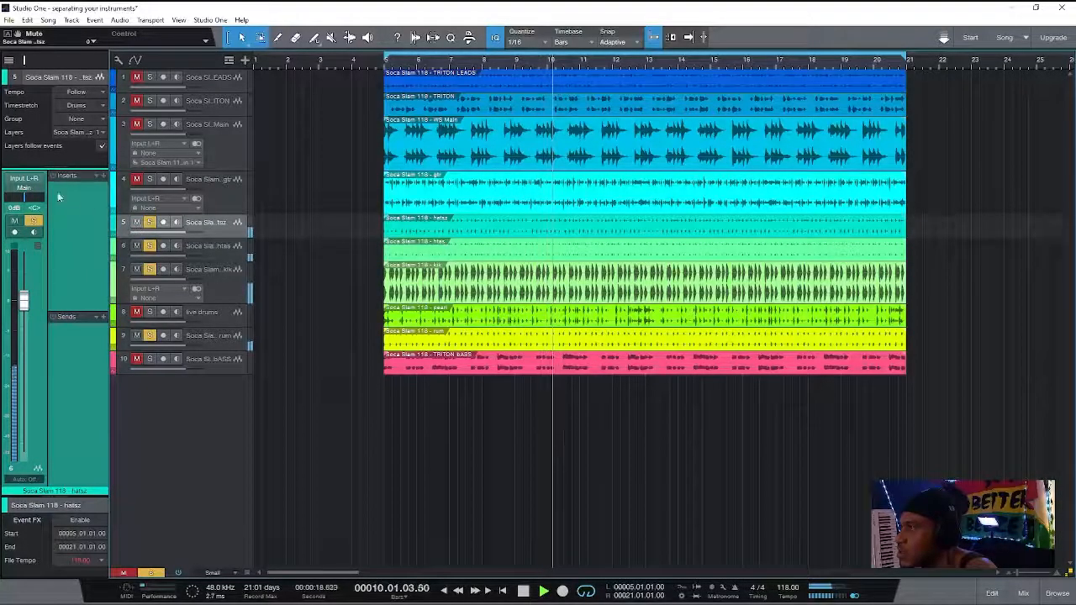
pyautogui.click(24, 187)
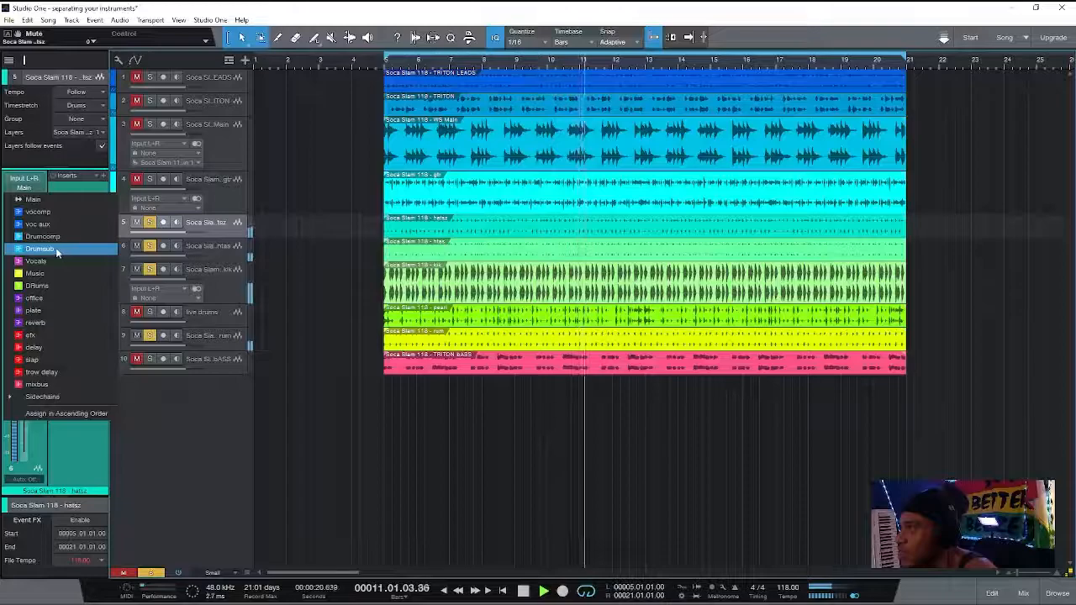
pyautogui.click(38, 285)
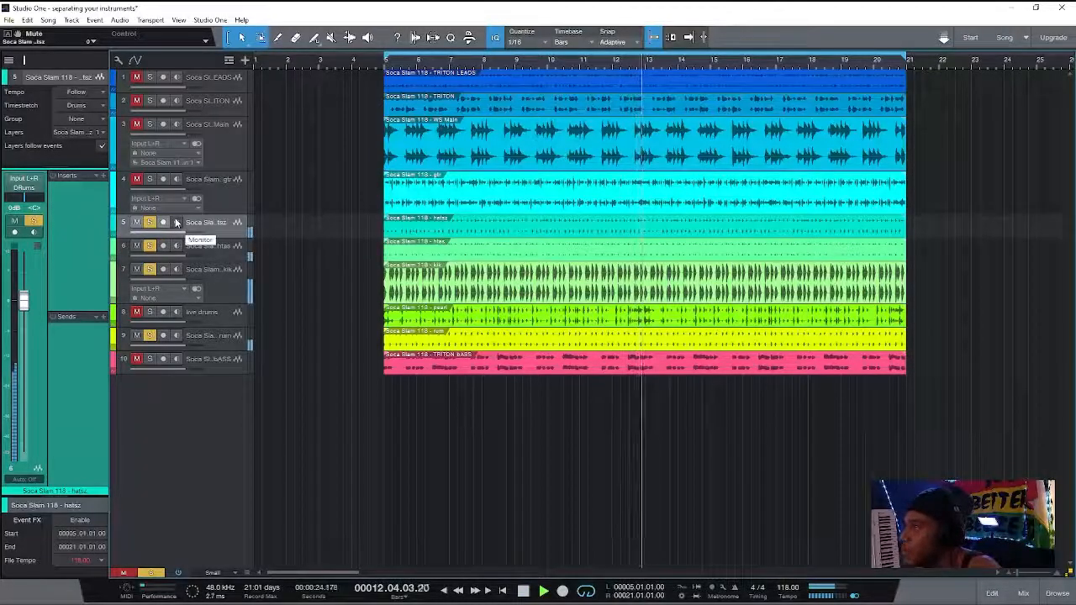
# Briefly audition the live drums and WS Main tracks against the soloed drums, leaving them and the gtr track muted
pyautogui.click(137, 312)
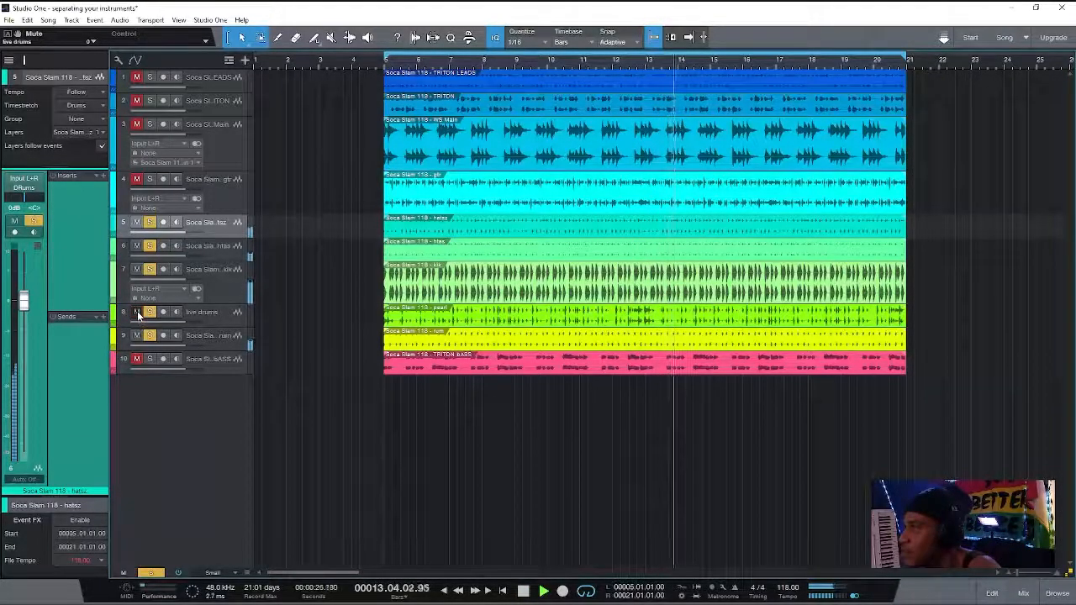
pyautogui.click(137, 312)
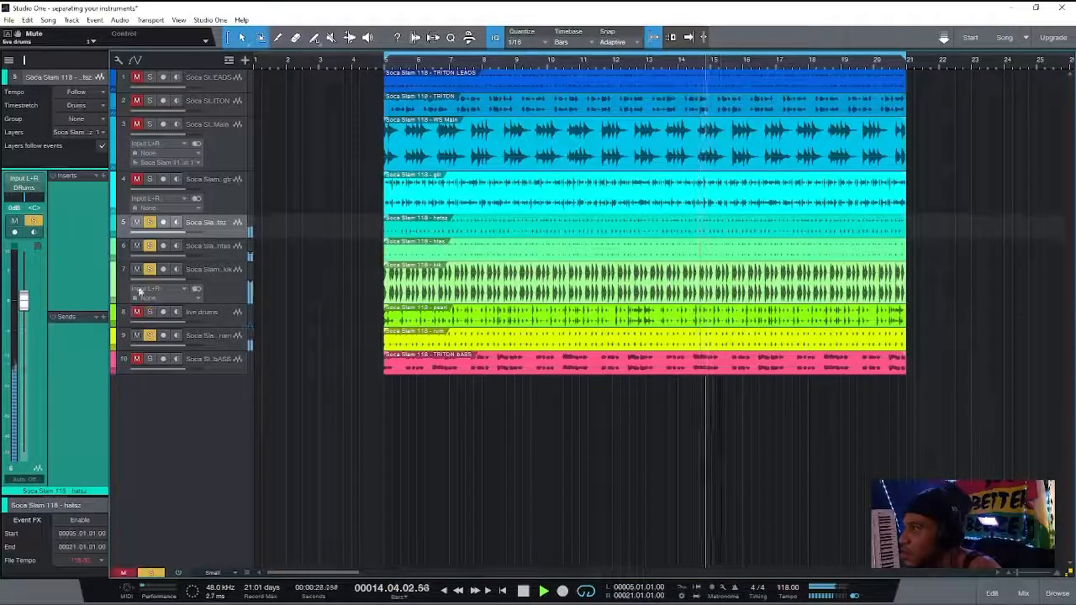
pyautogui.click(137, 124)
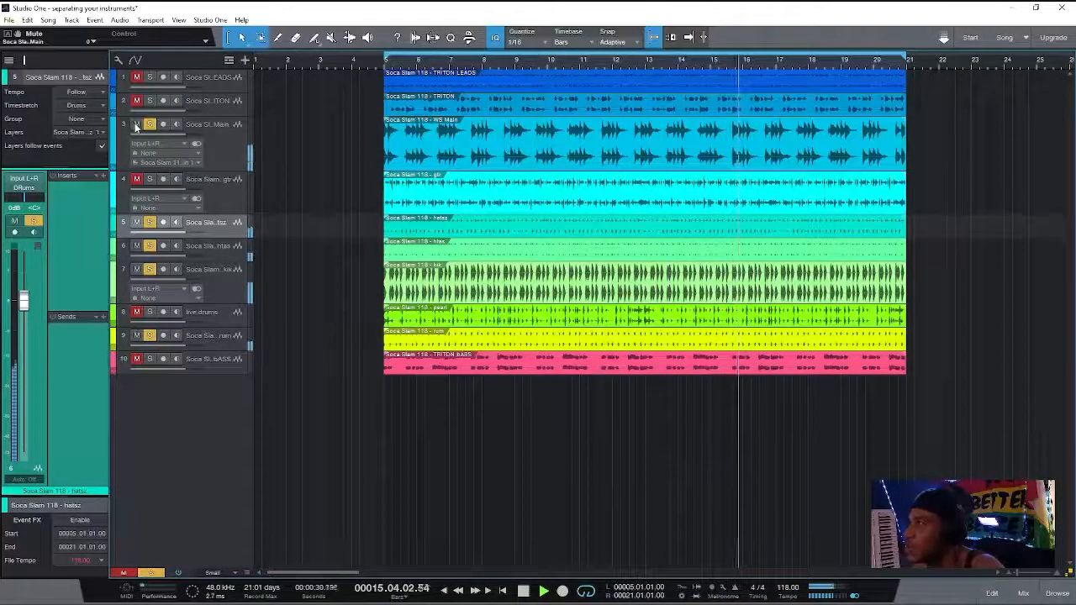
pyautogui.click(137, 180)
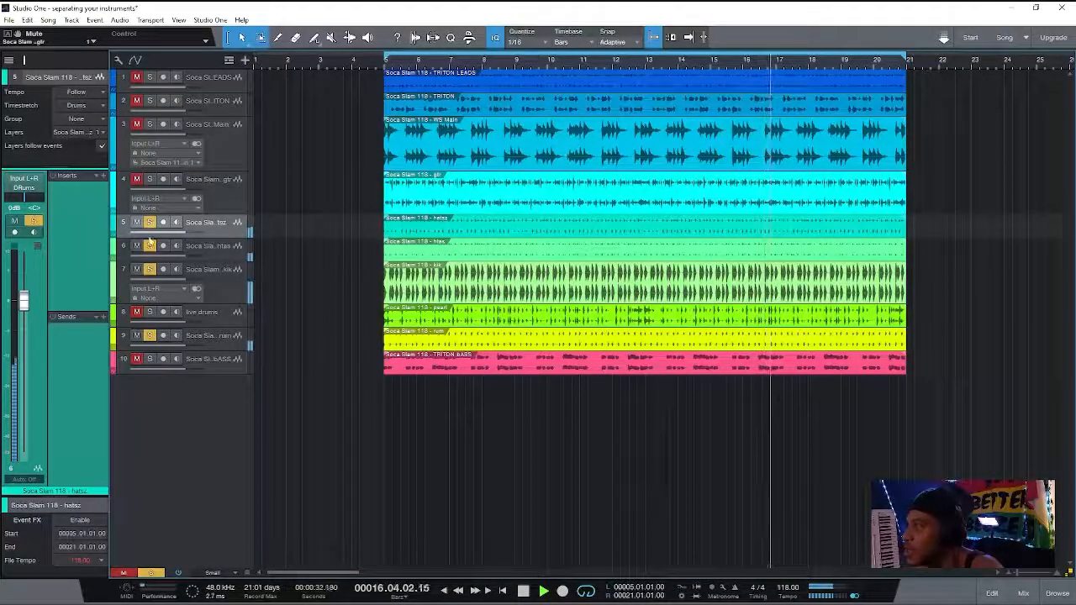
# Route the live drums track's output to the Drumsub bus
pyautogui.click(202, 271)
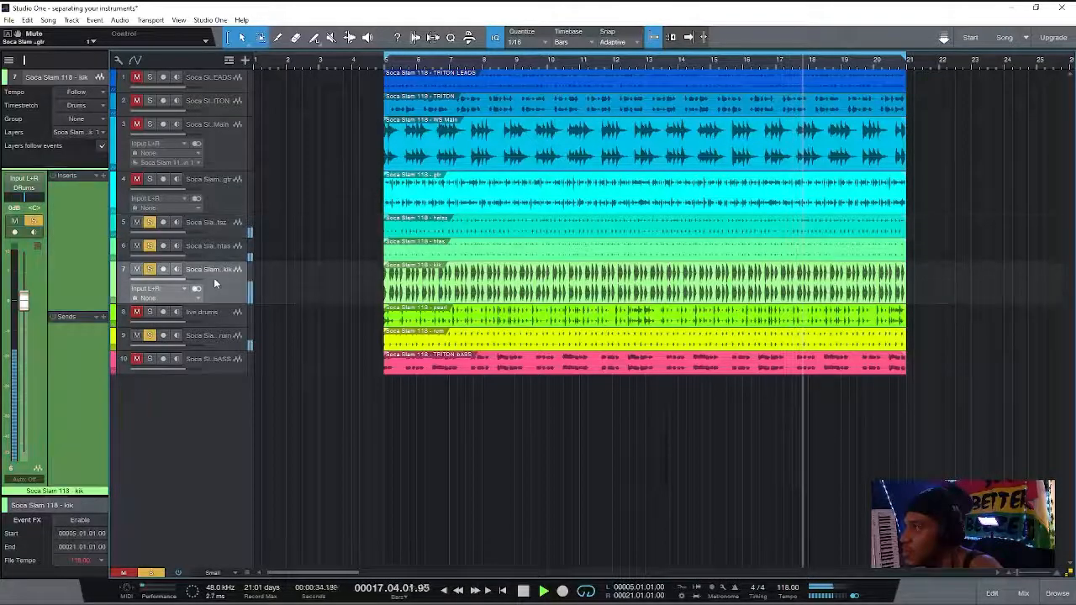
pyautogui.click(220, 314)
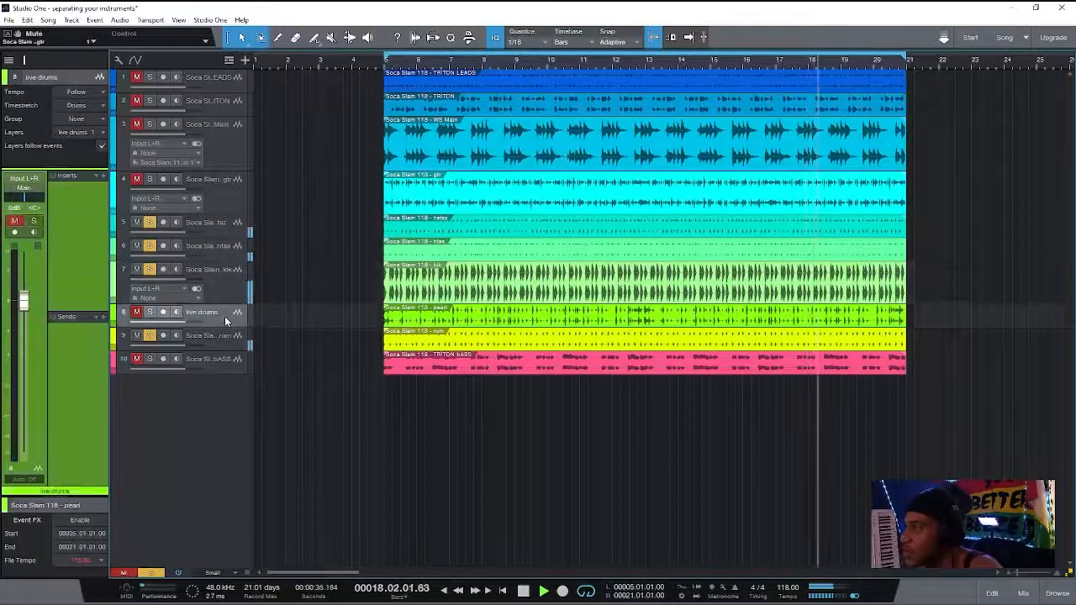
pyautogui.click(37, 183)
pyautogui.click(54, 284)
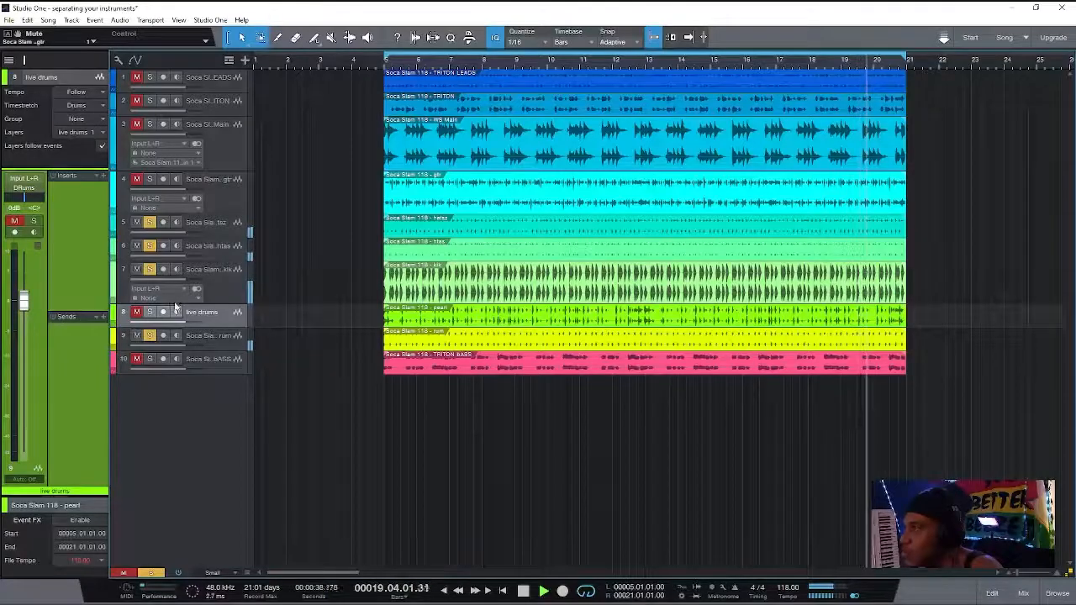
pyautogui.click(24, 190)
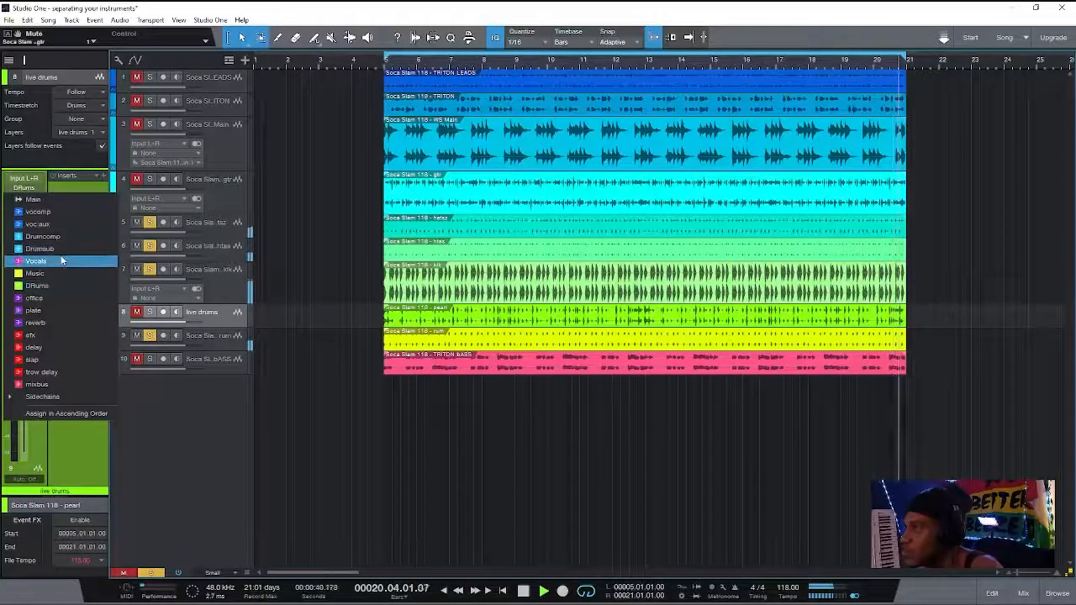
pyautogui.click(62, 261)
pyautogui.click(24, 194)
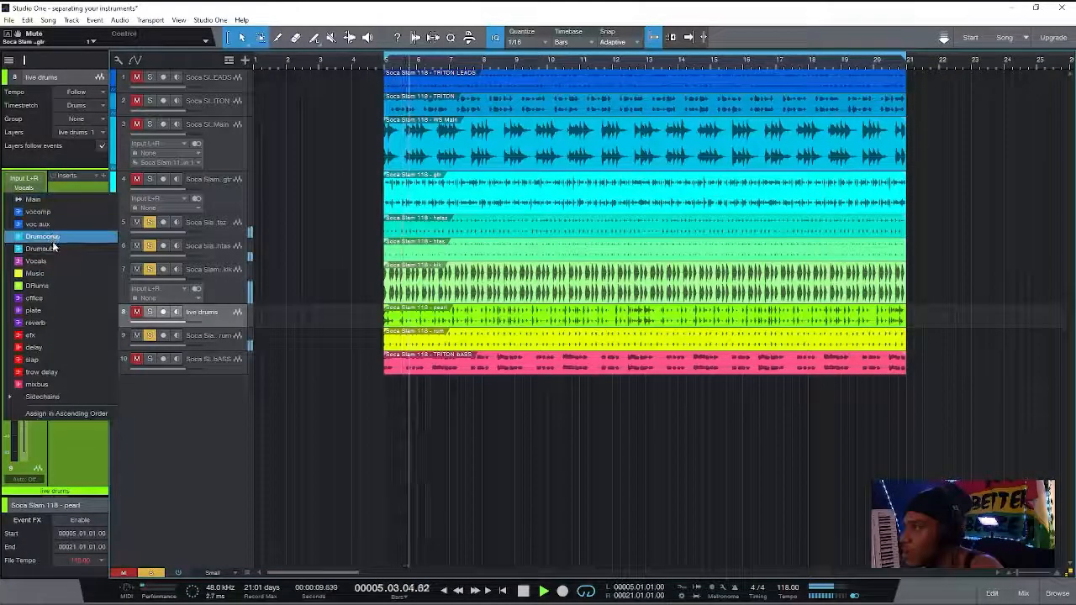
pyautogui.click(53, 243)
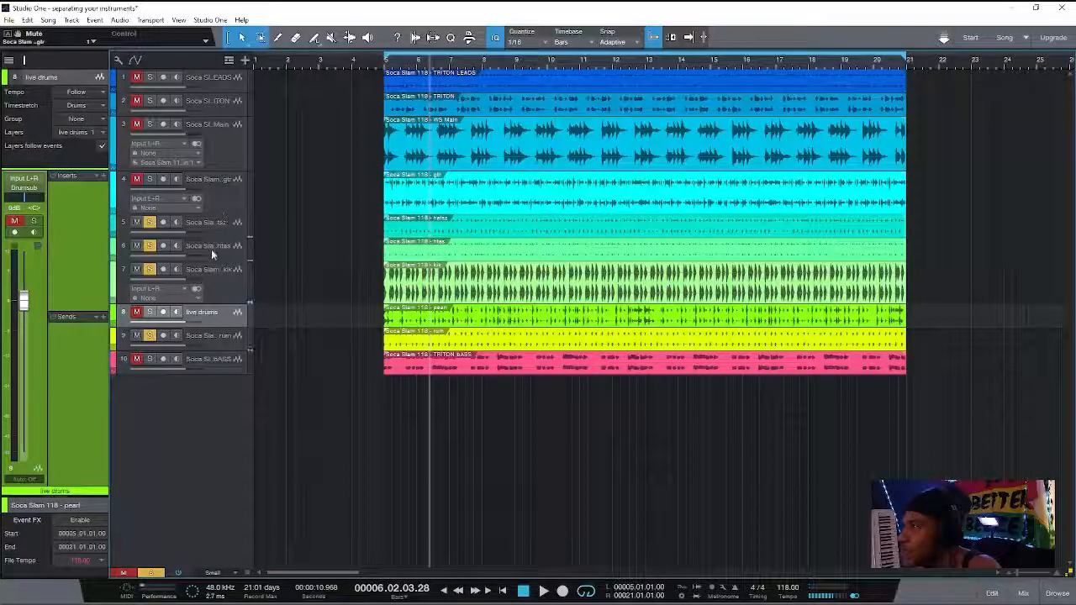
# Resume playback with the rum, htas and hatsz tracks muted so only the kik track plays, and select kik
pyautogui.click(141, 256)
pyautogui.press('space')
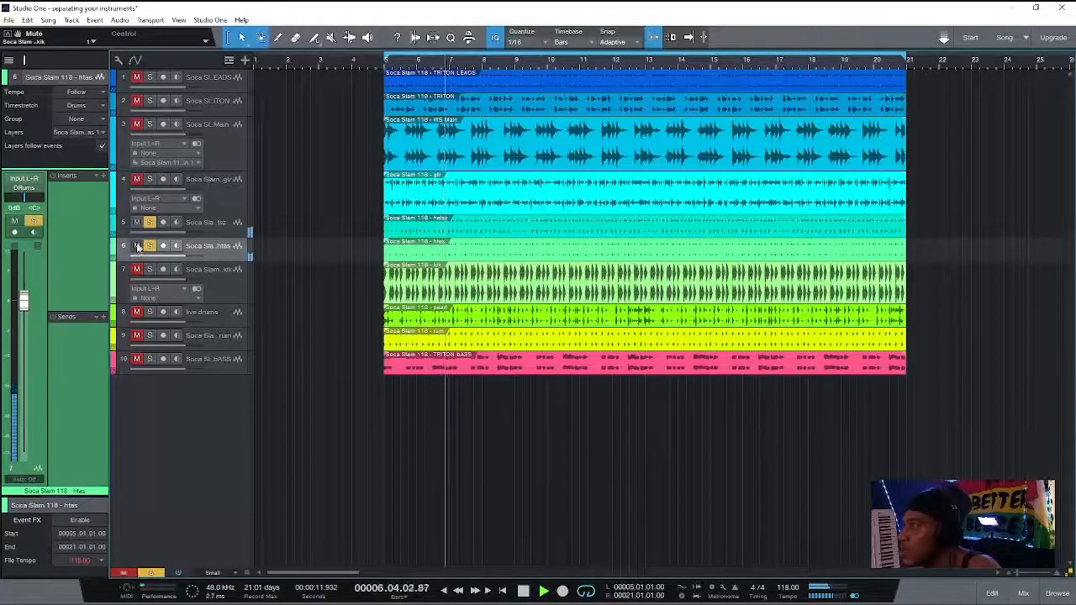
pyautogui.click(136, 246)
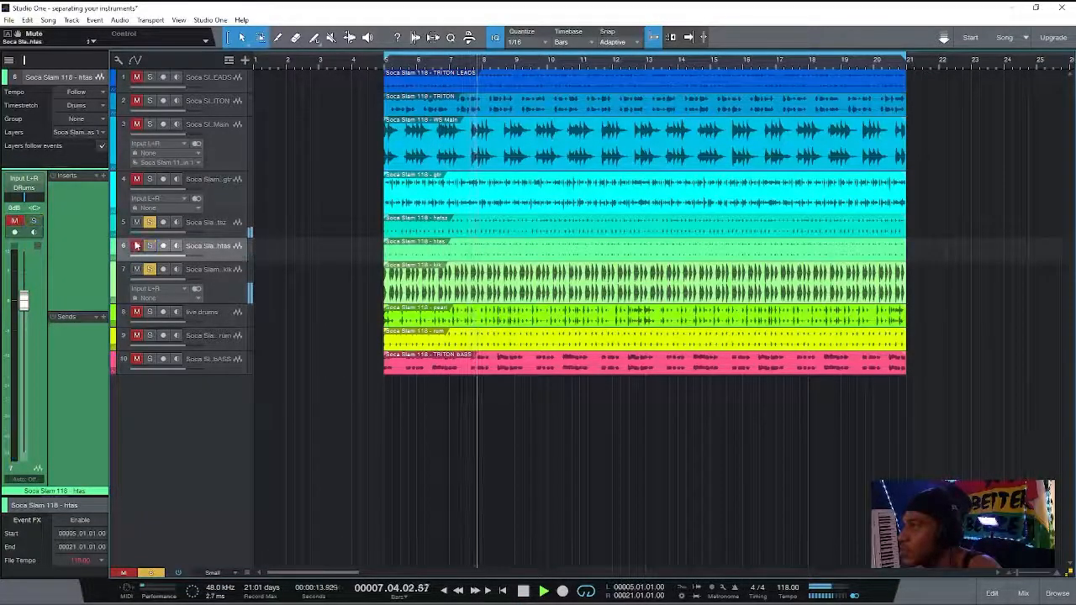
pyautogui.click(222, 297)
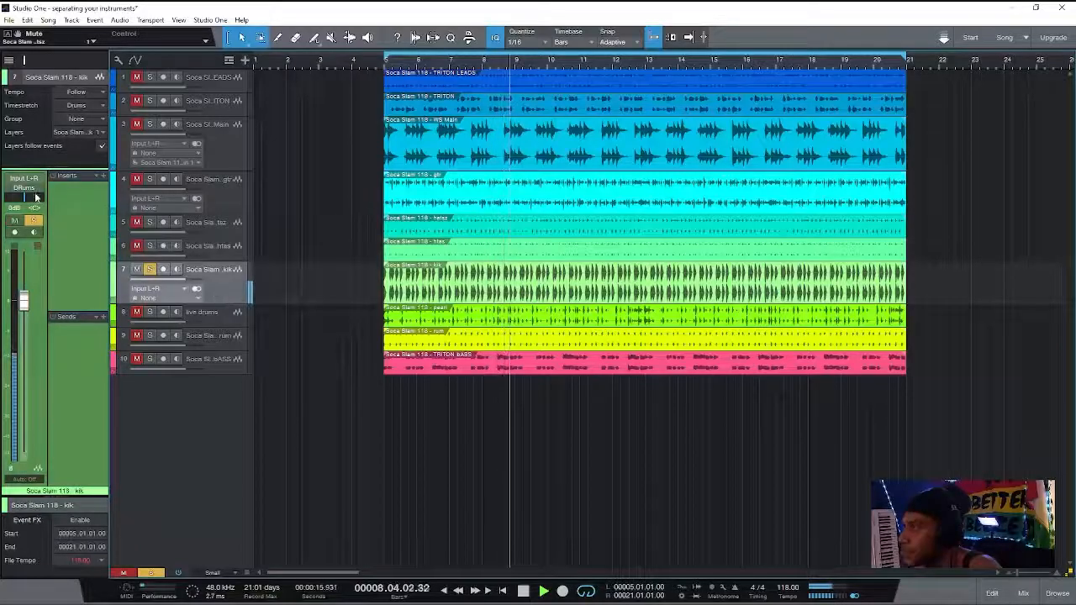
# Insert the SSLChannel Stereo plug-in on the kik track and move its window up so all its controls are visible
pyautogui.click(105, 179)
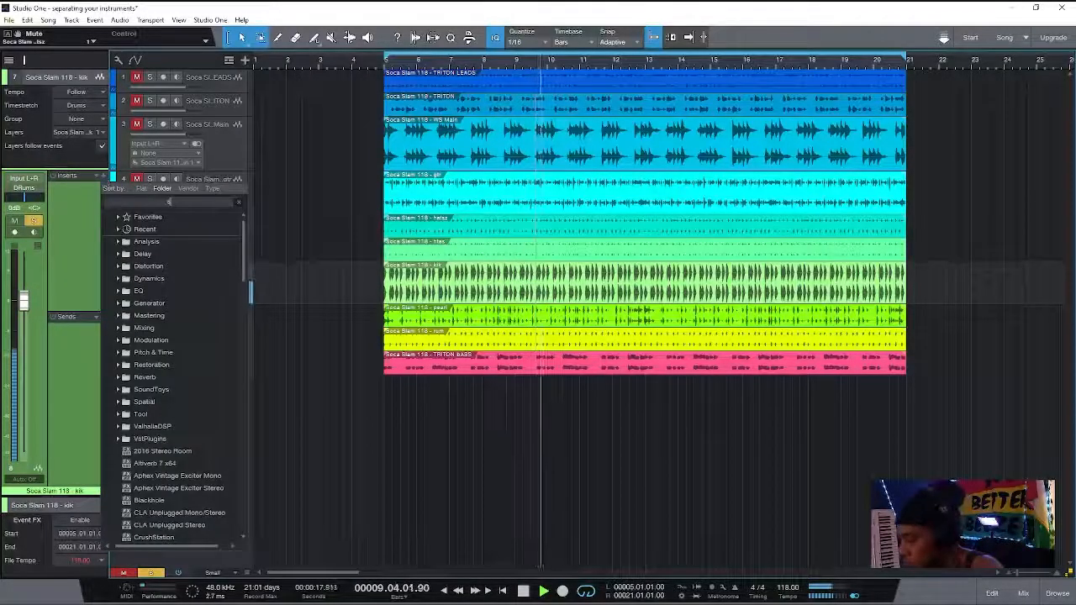
pyautogui.write('ssl')
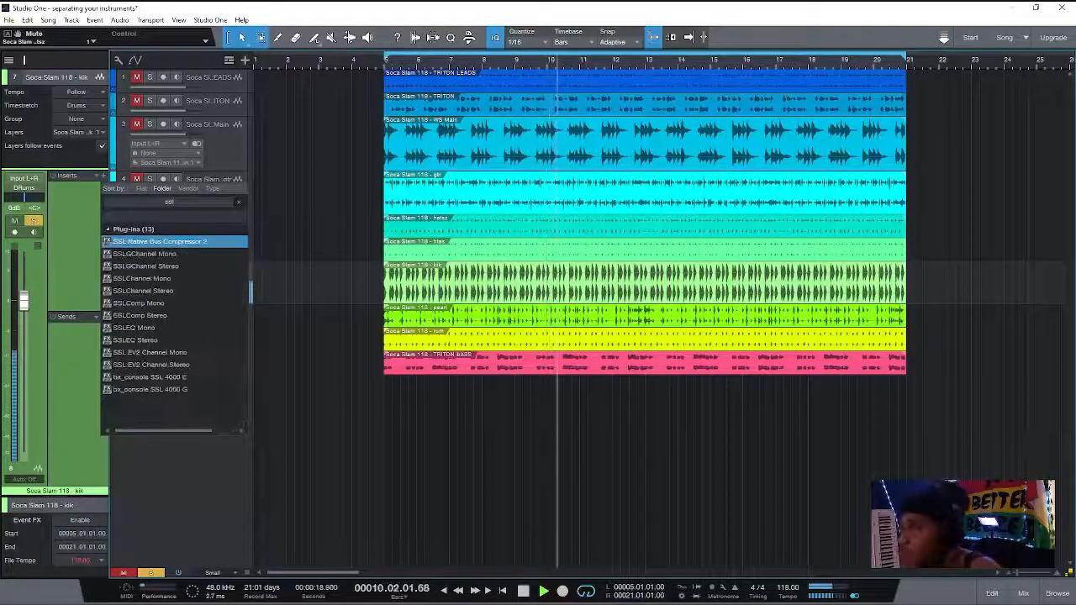
pyautogui.doubleClick(194, 290)
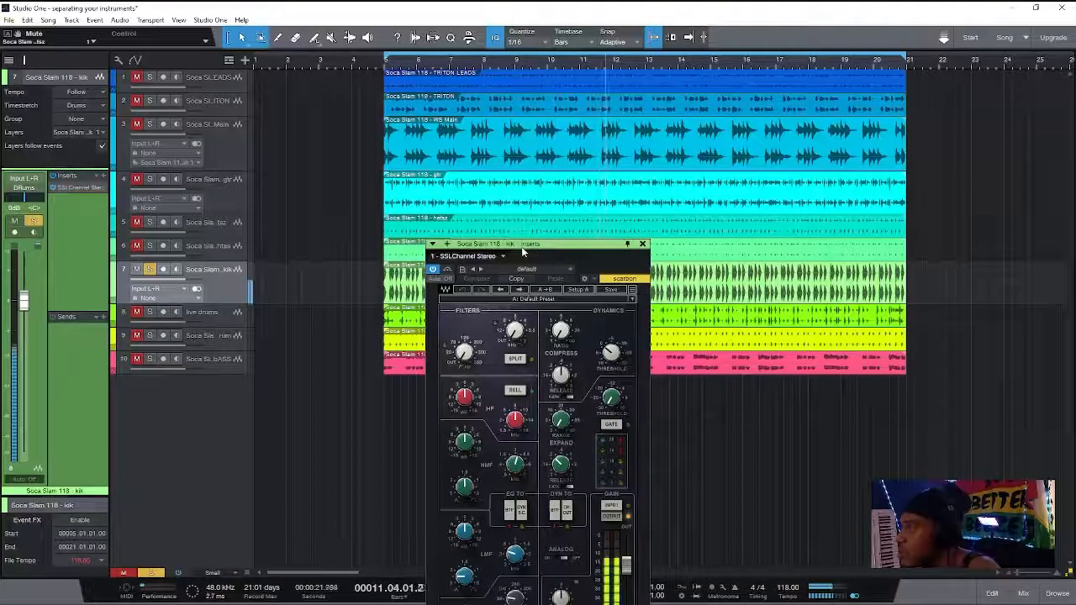
pyautogui.moveTo(523, 247); pyautogui.dragTo(435, 111)
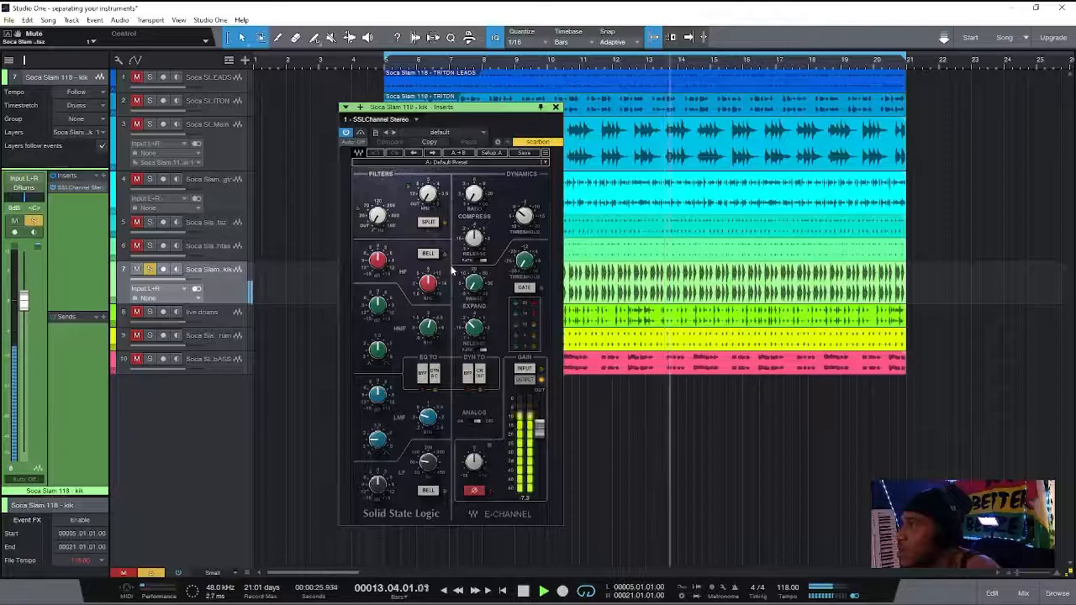
# Boost the kik's LF band by 6.5 dB at 51 Hz in bell mode and cut its LMF gain
pyautogui.click(429, 462)
pyautogui.moveTo(429, 462); pyautogui.dragTo(429, 495)
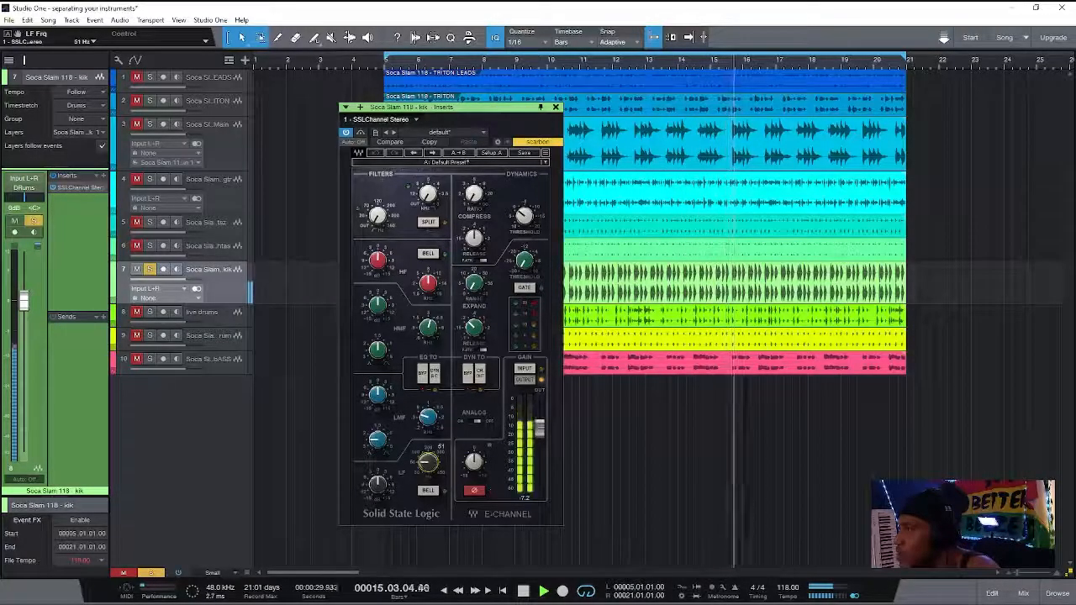
pyautogui.click(377, 483)
pyautogui.moveTo(377, 460); pyautogui.dragTo(377, 454)
pyautogui.click(428, 417)
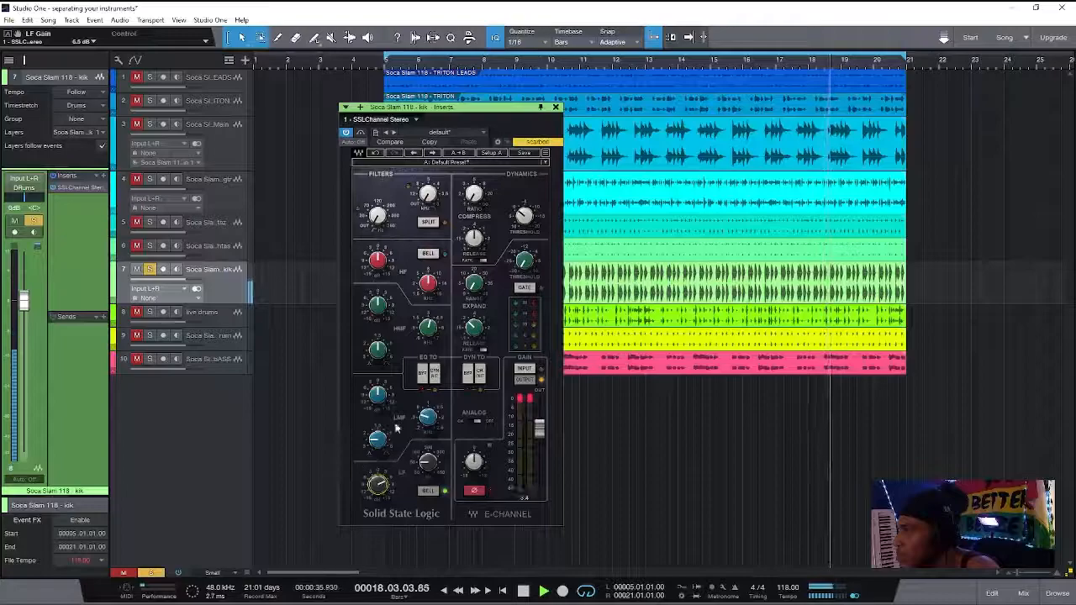
pyautogui.moveTo(428, 417); pyautogui.dragTo(377, 398)
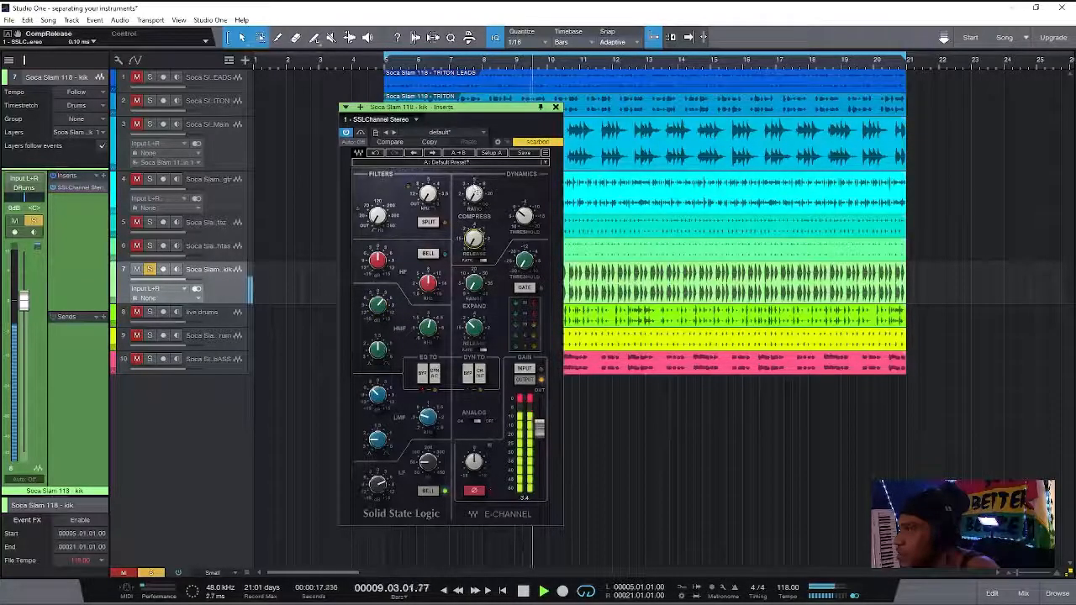
# Set the kik channel's compressor threshold to about -19 dB and raise its compression ratio
pyautogui.moveTo(526, 219); pyautogui.dragTo(527, 172)
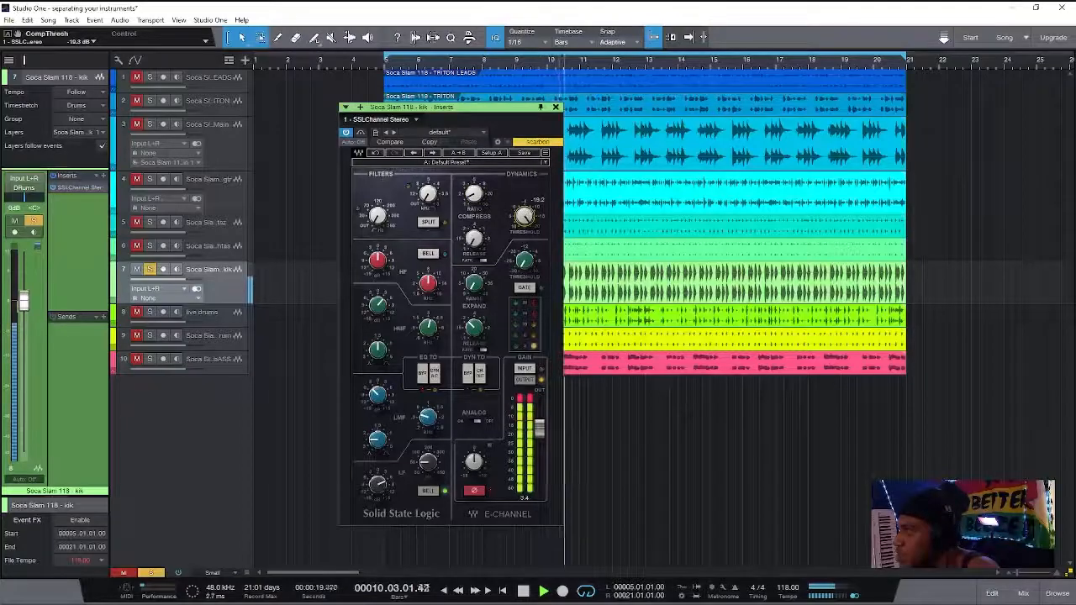
pyautogui.moveTo(474, 194); pyautogui.dragTo(474, 190)
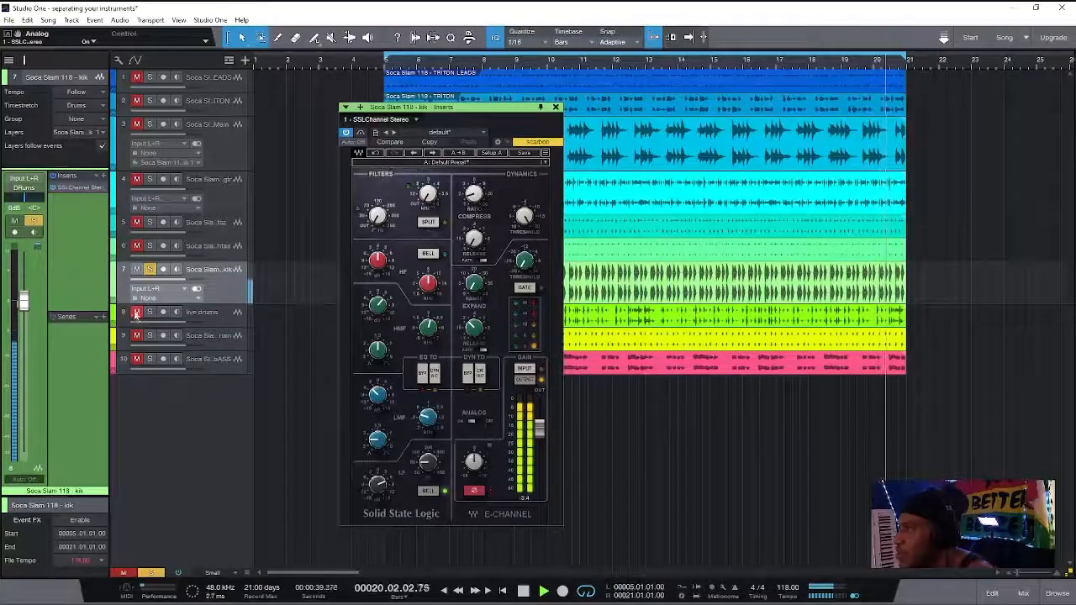
# Solo the rum track alongside kik and move it above the live drums track
pyautogui.click(150, 334)
pyautogui.click(210, 335)
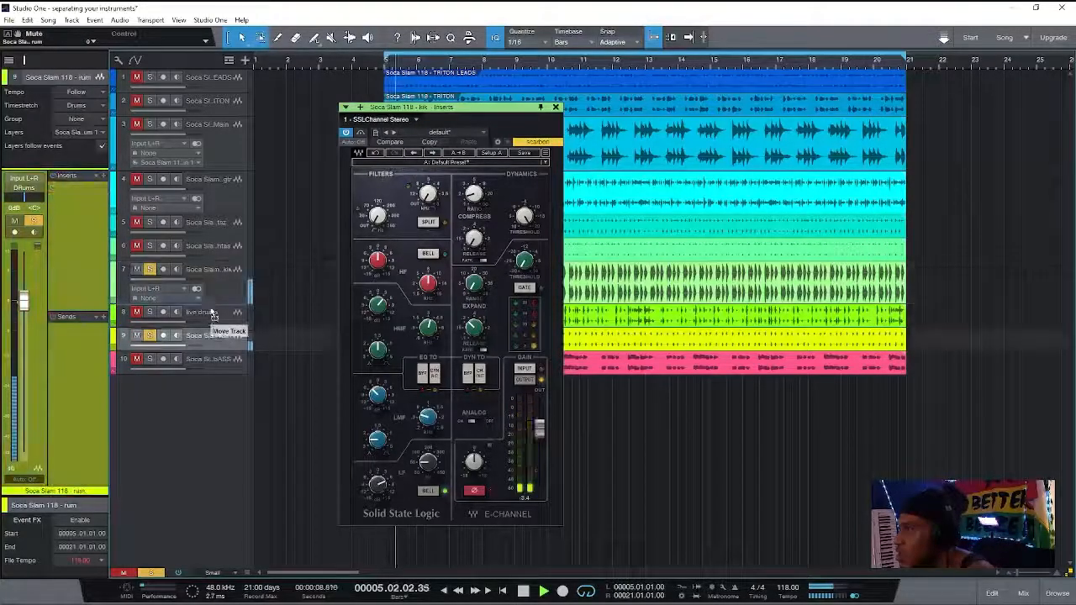
pyautogui.moveTo(212, 317); pyautogui.dragTo(202, 303)
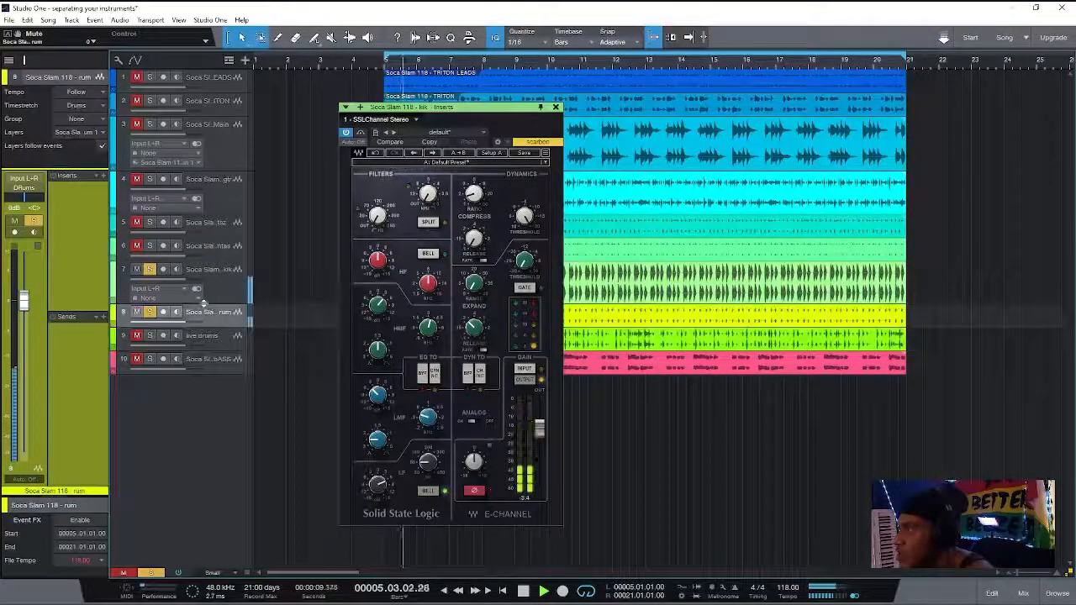
pyautogui.click(104, 176)
pyautogui.click(117, 291)
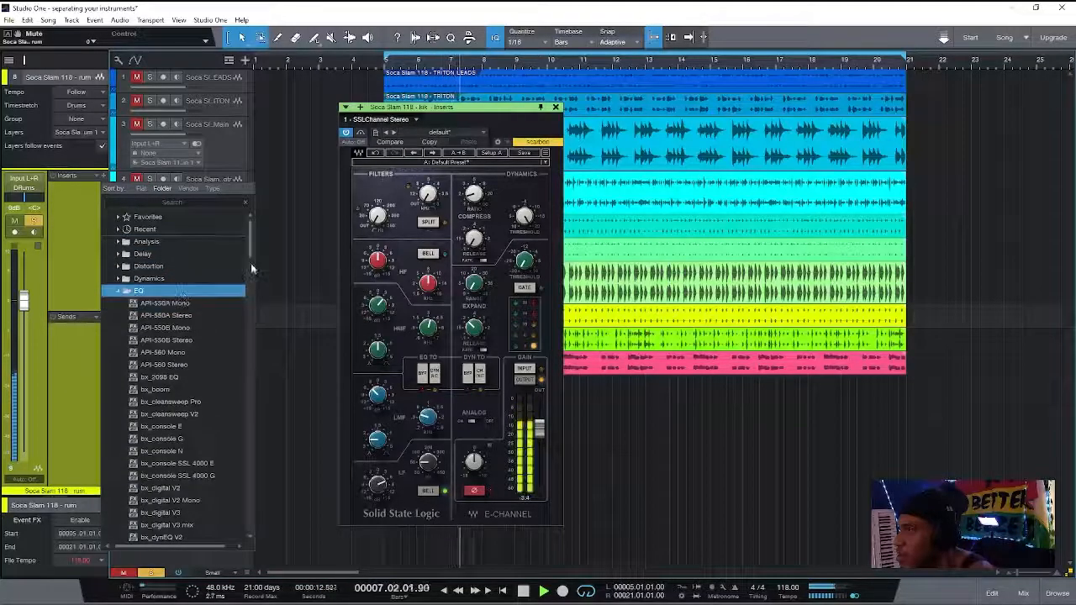
pyautogui.scroll(-8, 253, 269)
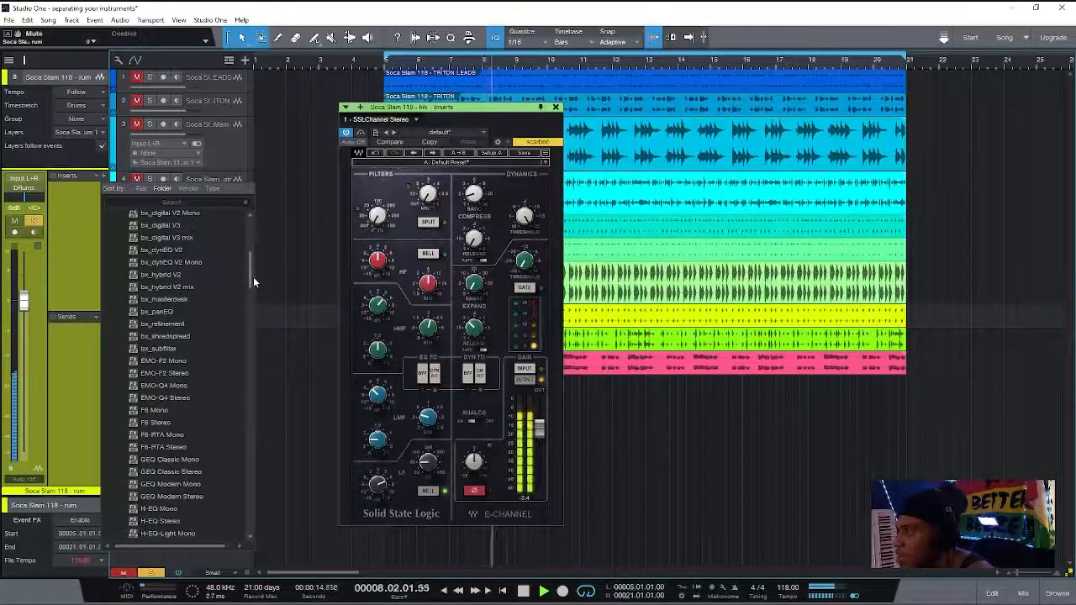
pyautogui.moveTo(254, 280); pyautogui.dragTo(254, 304)
pyautogui.click(168, 423)
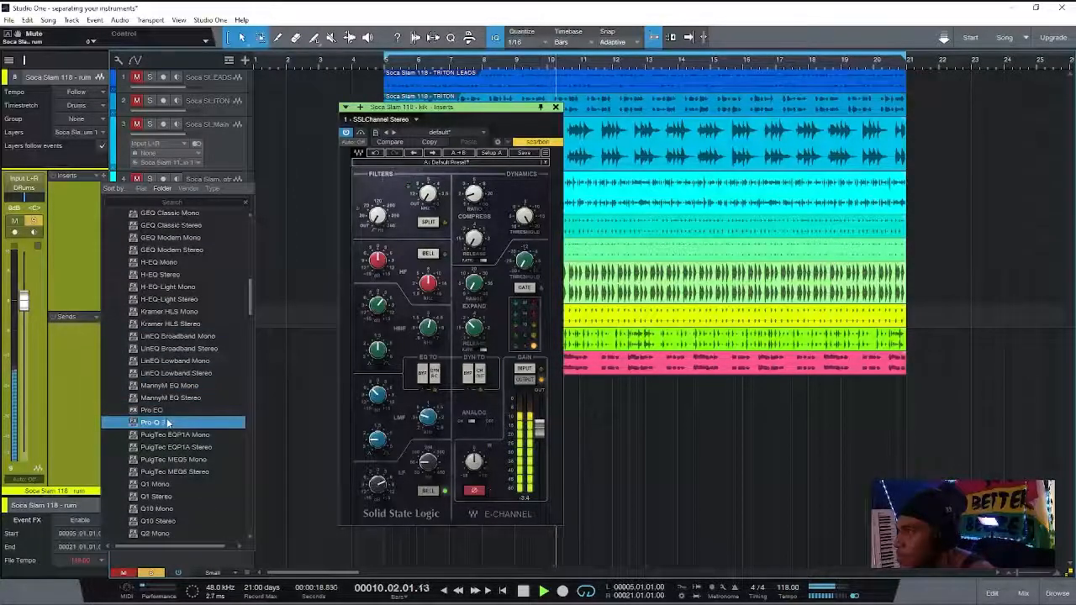
pyautogui.doubleClick(163, 423)
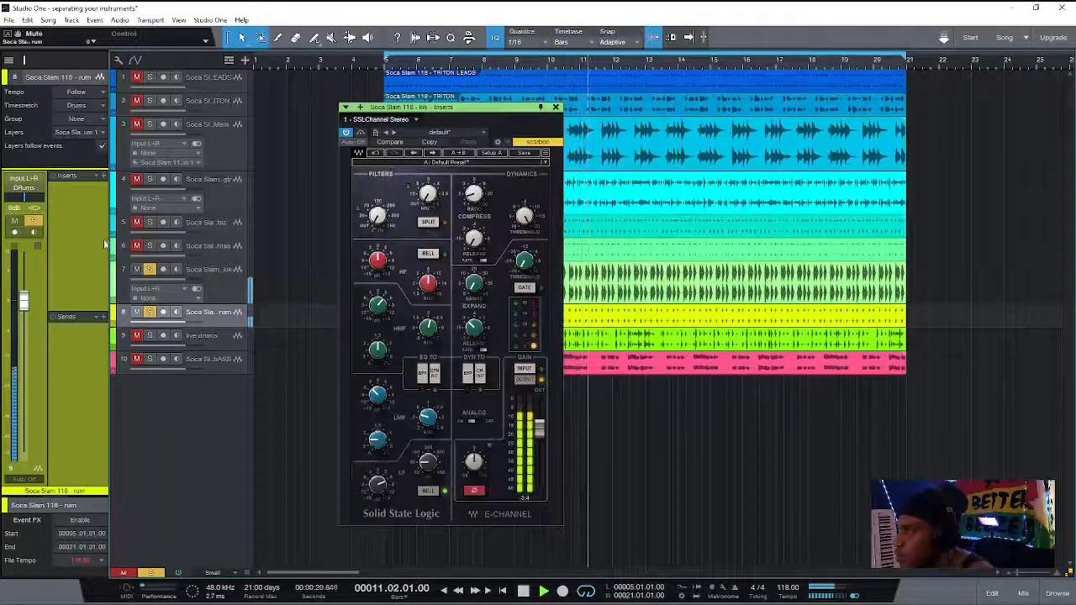
# Search the plug-ins for "pro" and insert FabFilter Pro-Q 3 on the rum track
pyautogui.click(104, 176)
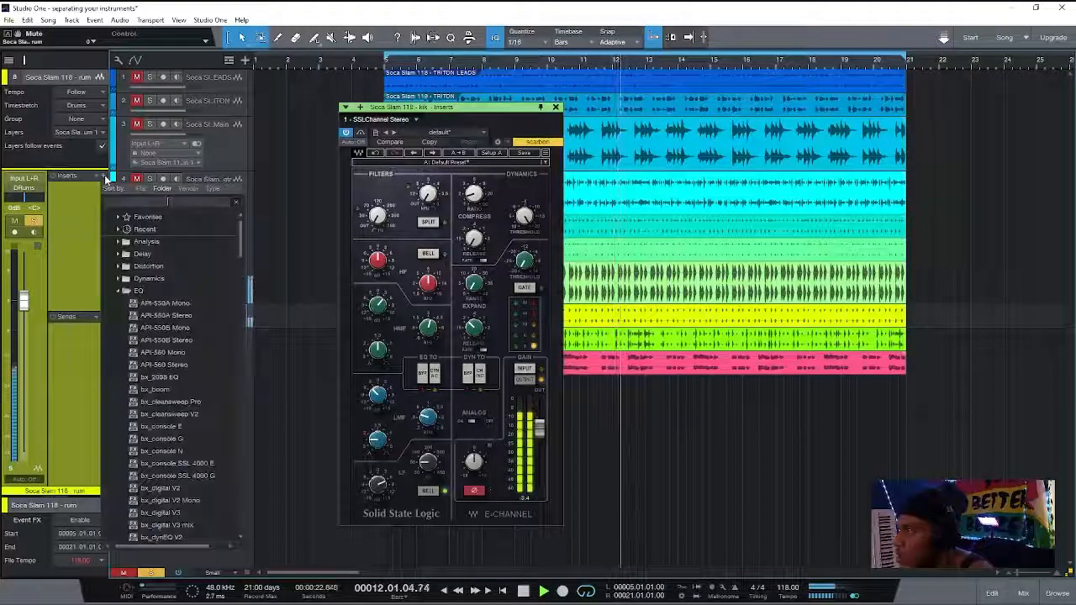
pyautogui.write('pro')
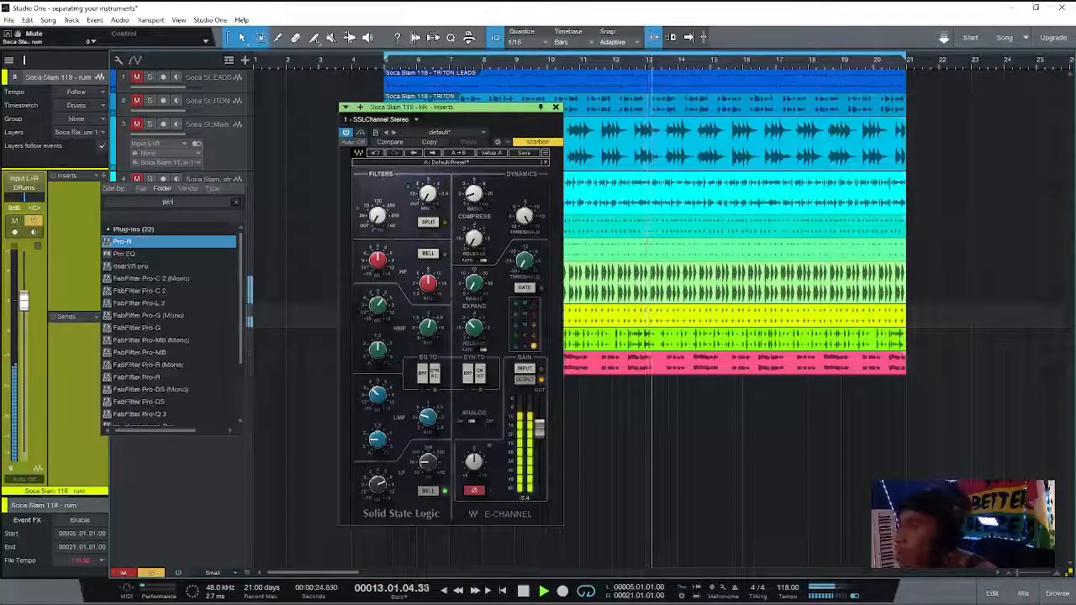
pyautogui.doubleClick(165, 414)
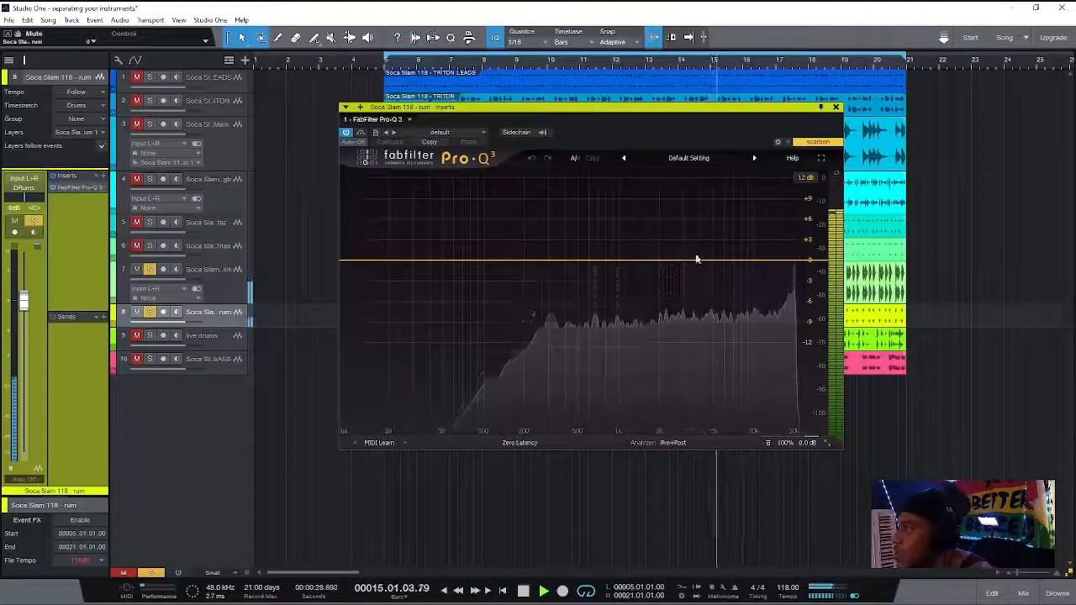
# Boost the rum track by about 2.45 dB at 8194 Hz in Pro-Q 3, and add a gentle second boost in the low mids
pyautogui.click(696, 262)
pyautogui.moveTo(697, 260); pyautogui.dragTo(742, 249)
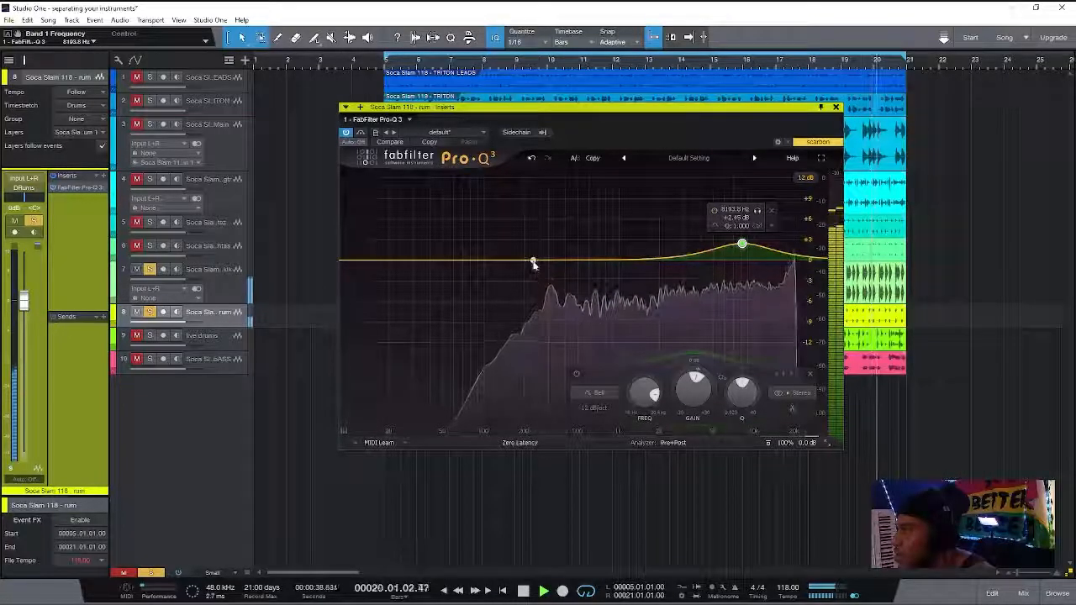
pyautogui.click(533, 261)
pyautogui.moveTo(533, 262); pyautogui.dragTo(561, 250)
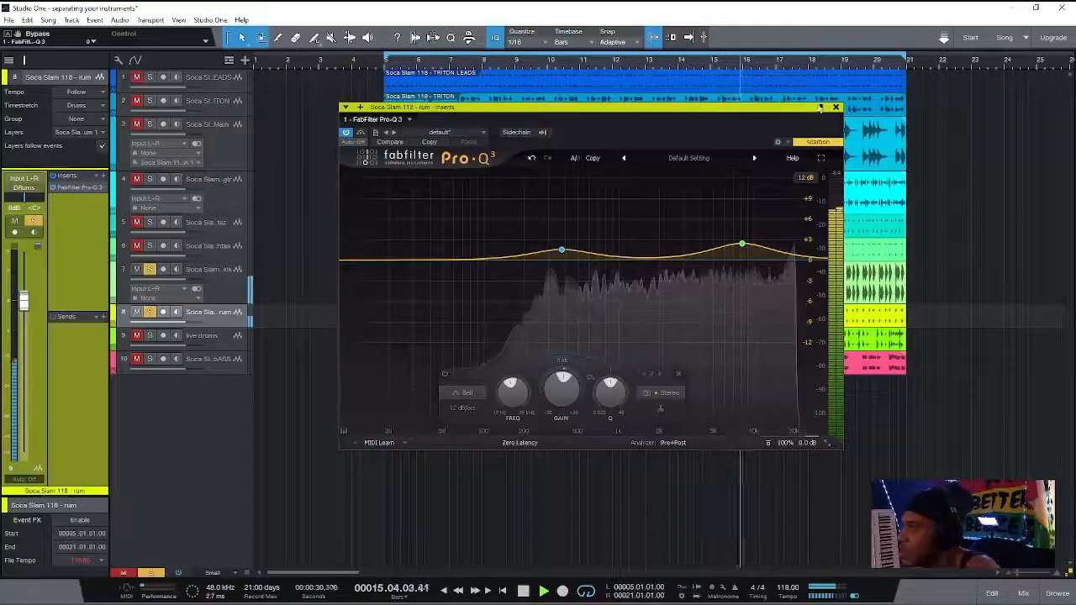
pyautogui.click(836, 108)
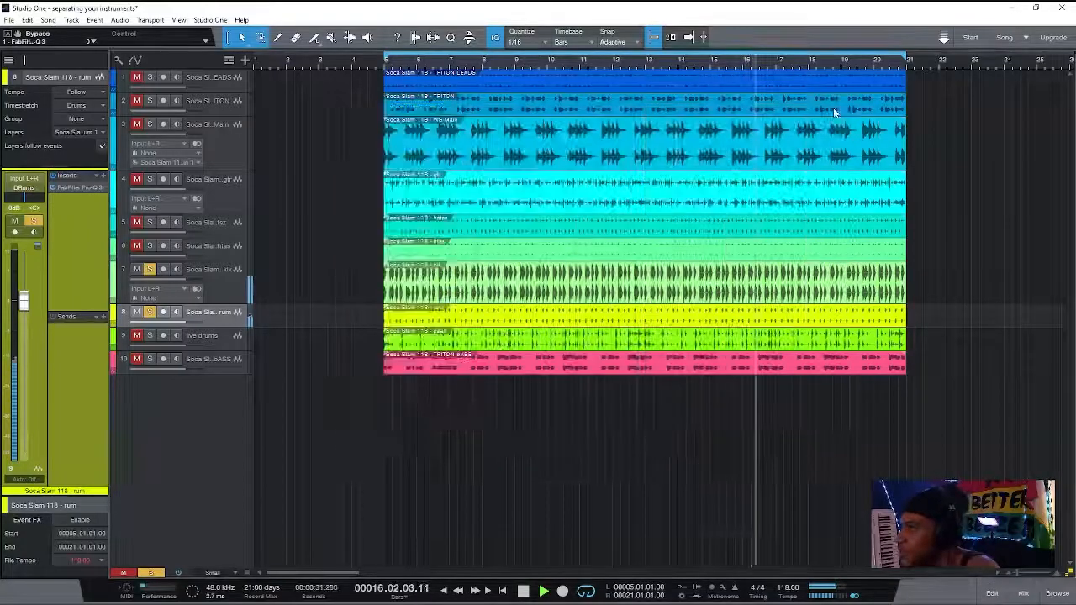
# Solo the htas track alongside the other drums, search the plug-ins for "nls" and insert NLS Channel Stereo on it
pyautogui.click(221, 247)
pyautogui.click(135, 248)
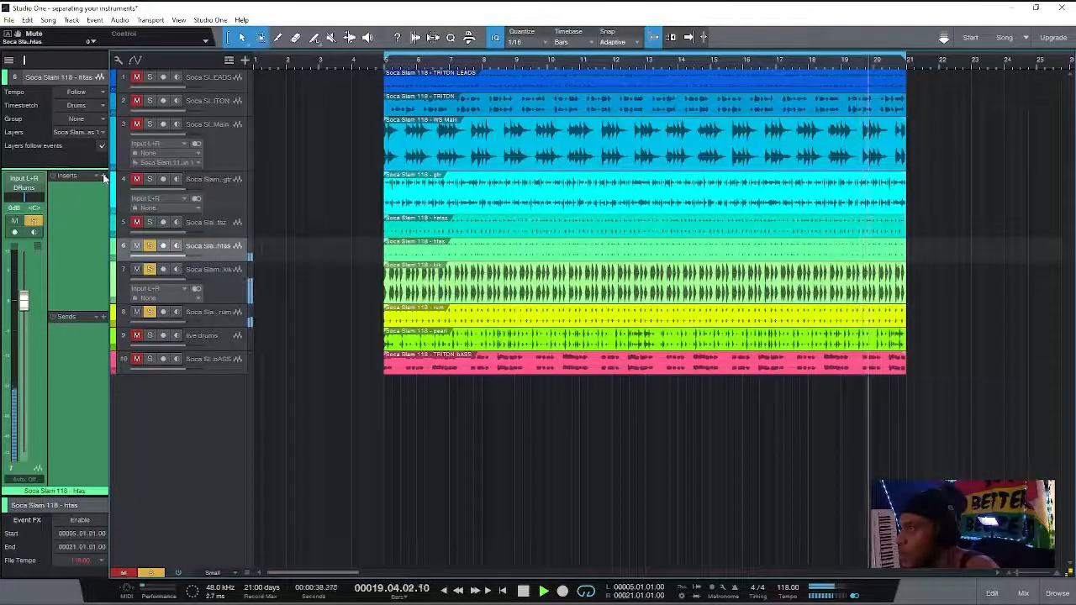
pyautogui.click(227, 283)
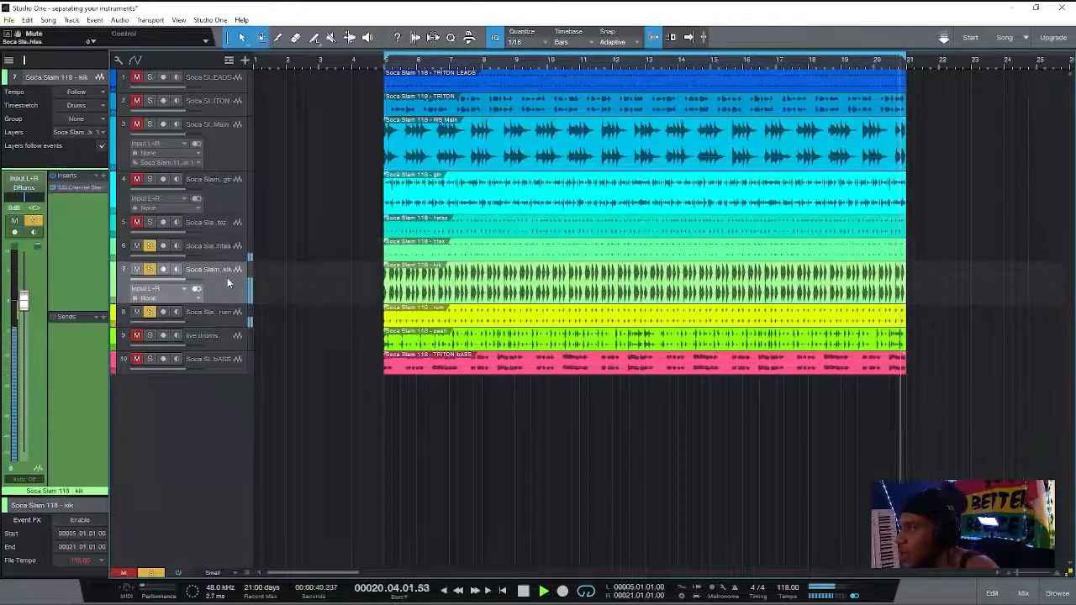
pyautogui.click(223, 251)
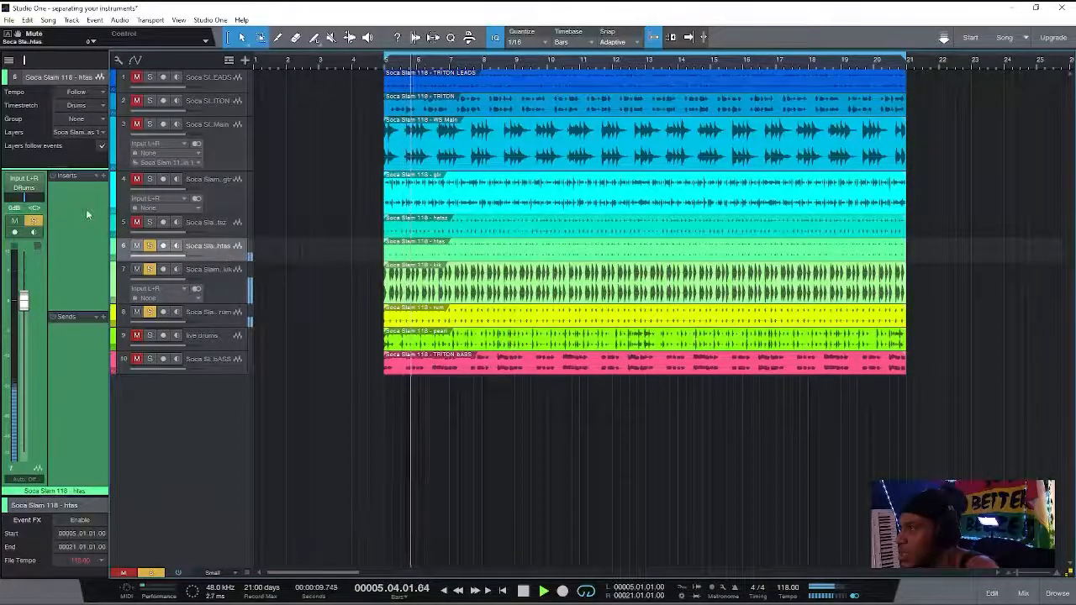
pyautogui.click(104, 177)
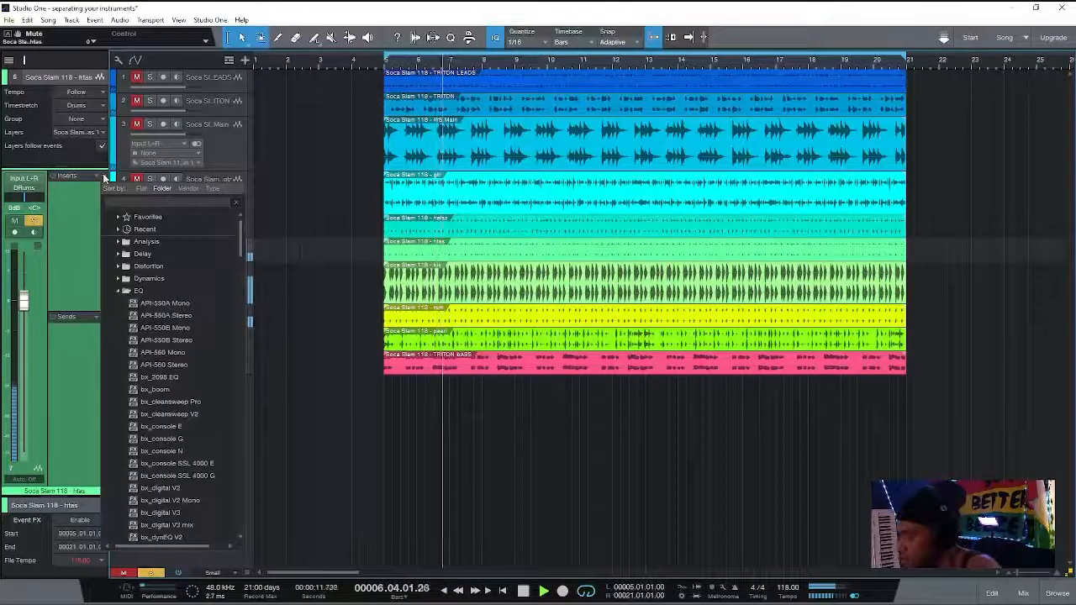
pyautogui.write('nls')
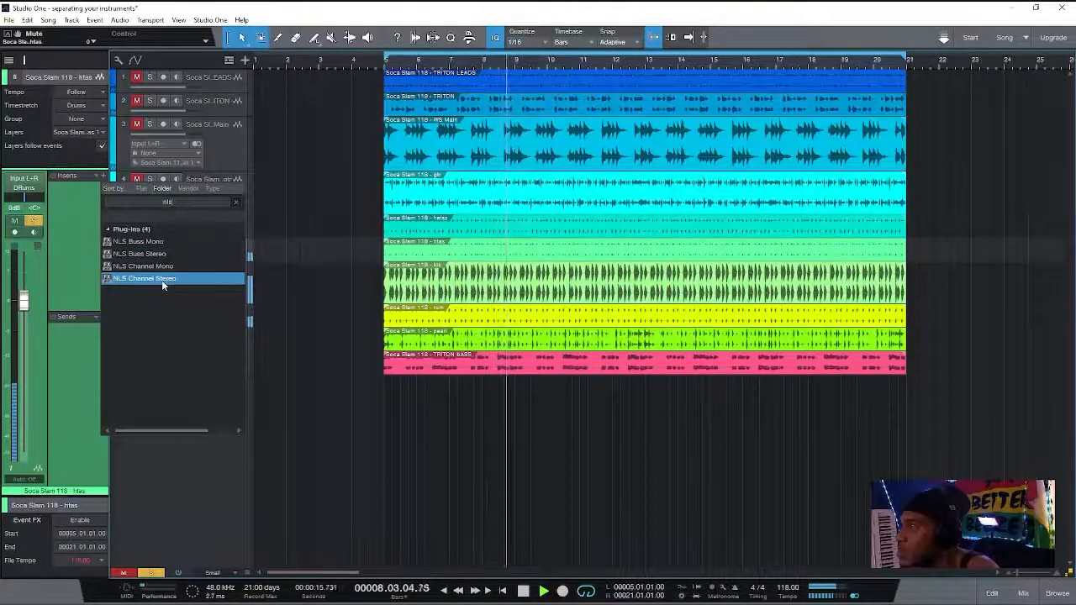
pyautogui.click(162, 280)
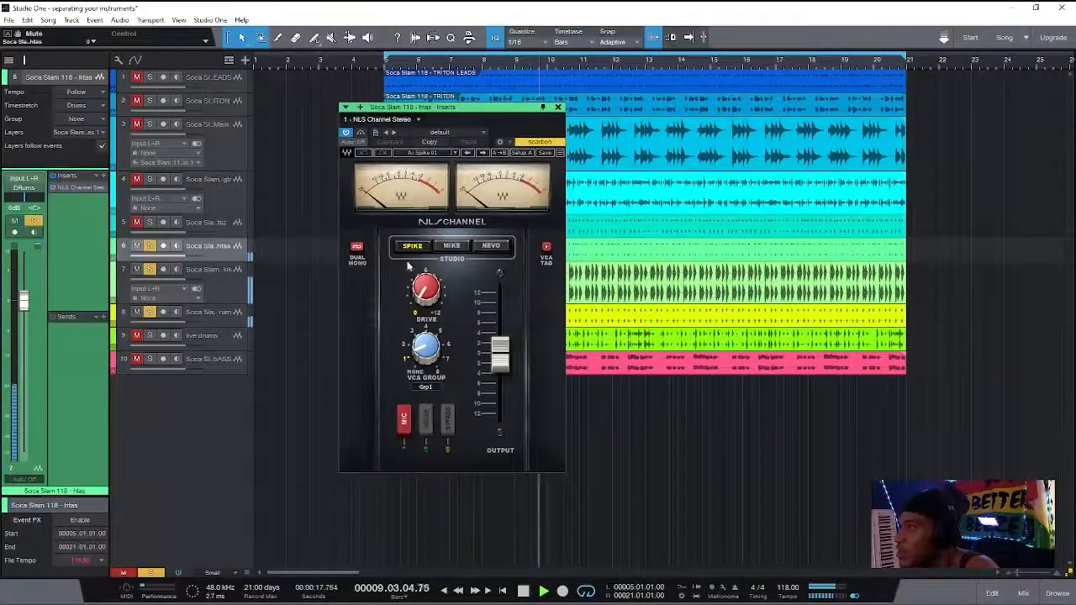
# Set the htas track's NLS Channel to the MIKE console in stereo with the drive at 9.6
pyautogui.click(451, 245)
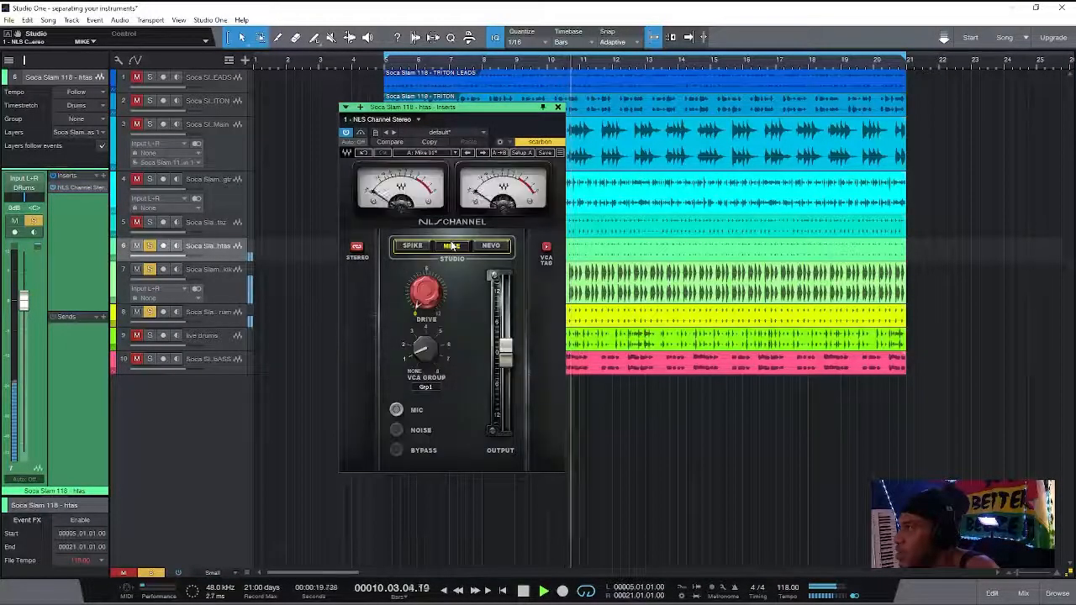
pyautogui.moveTo(428, 304); pyautogui.dragTo(428, 308)
pyautogui.click(558, 107)
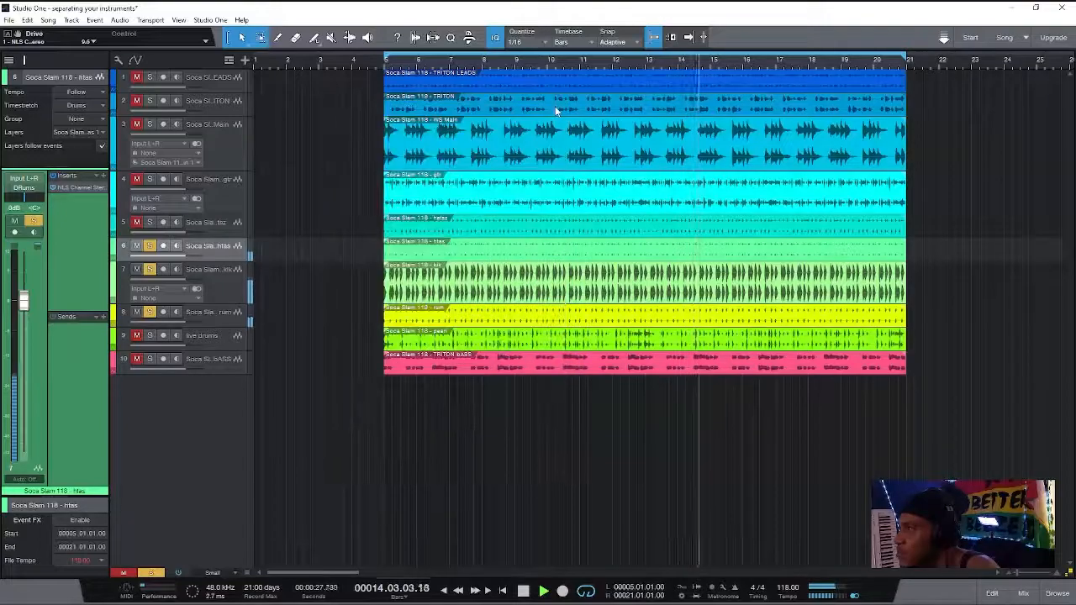
# Solo the hatsz track as well, search the plug-ins for "nls" and insert NLS Channel Stereo on it
pyautogui.click(225, 290)
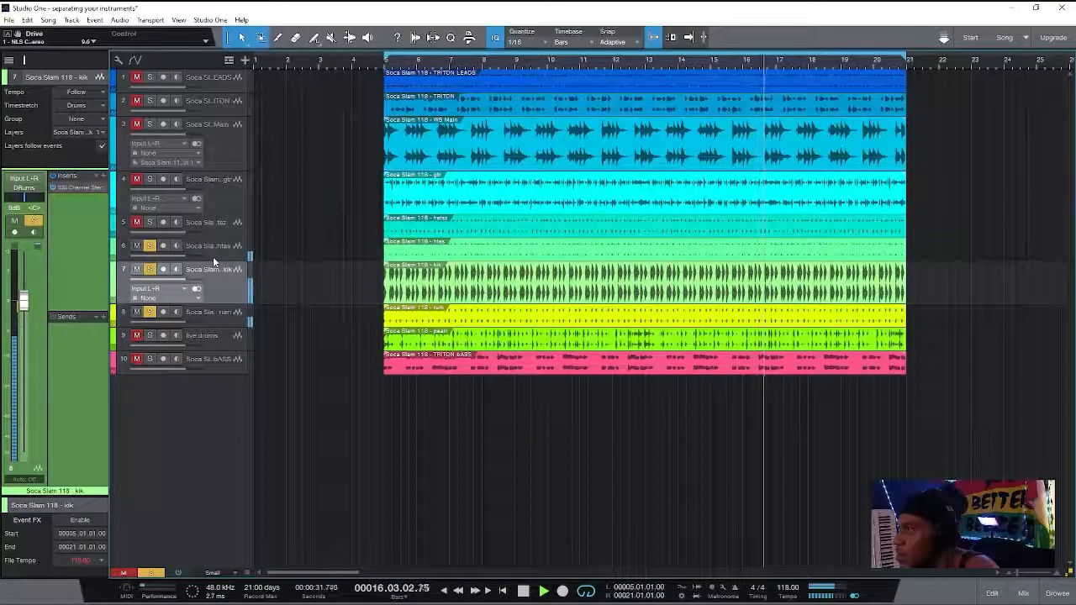
pyautogui.click(138, 222)
pyautogui.click(218, 225)
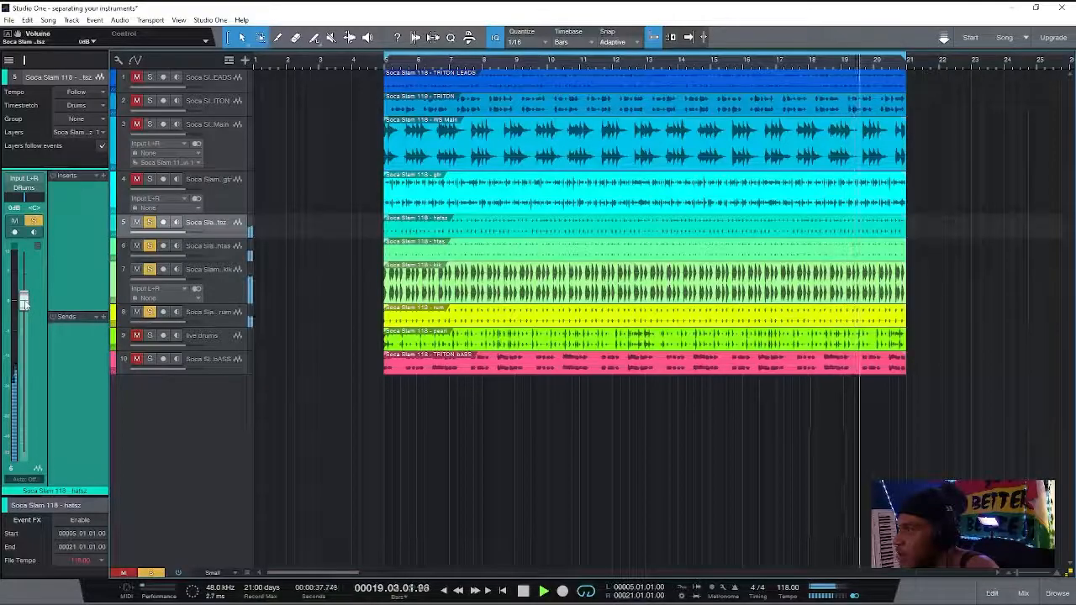
pyautogui.click(104, 176)
pyautogui.write('nls')
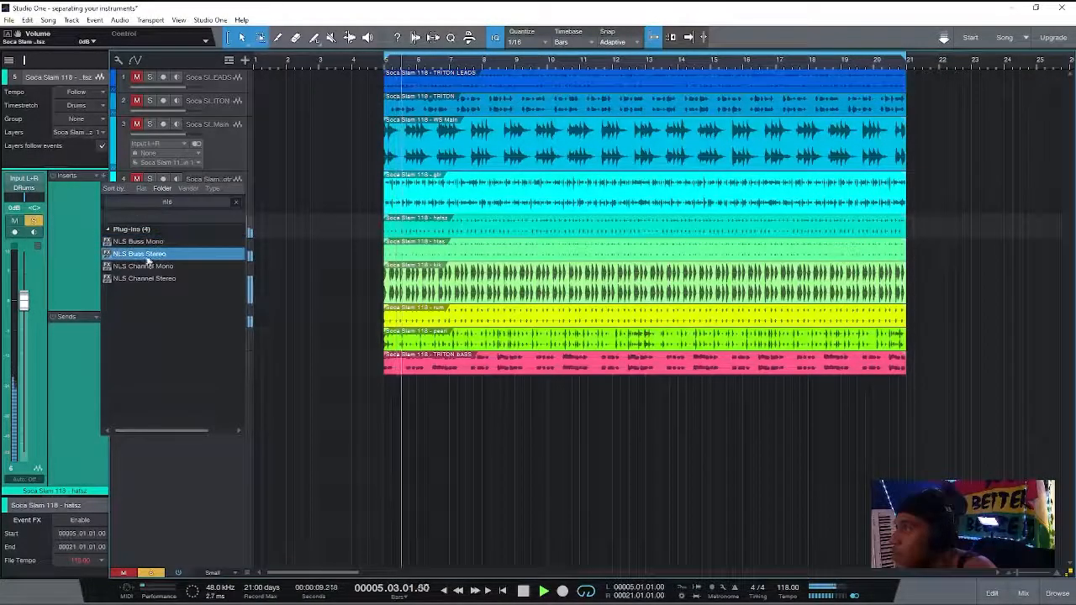
pyautogui.click(153, 279)
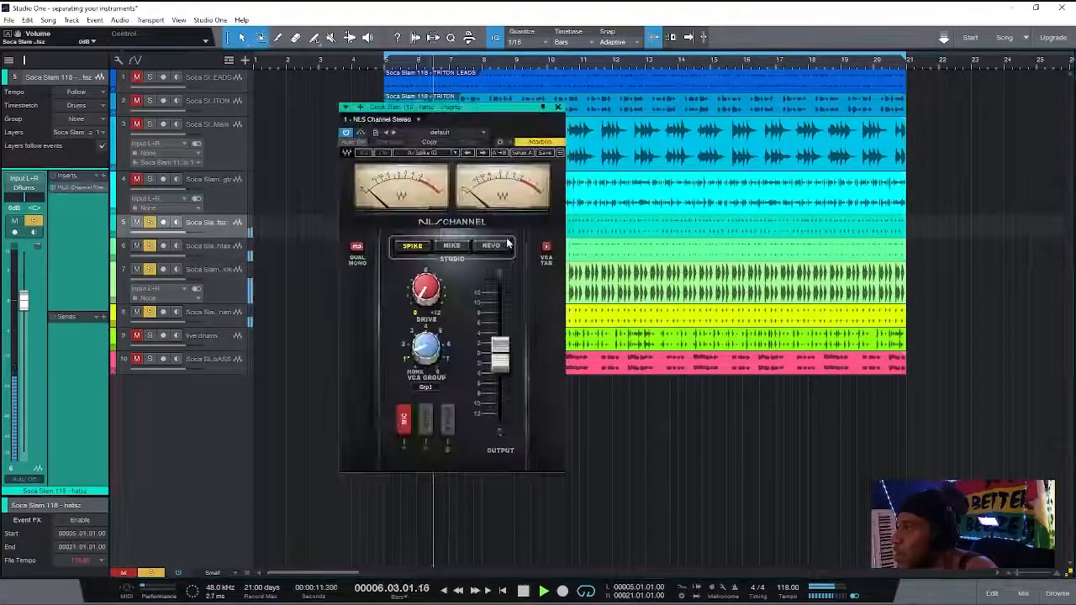
# Set the hatsz track's NLS Channel to the MIKE console in stereo with the drive at about 7.5
pyautogui.click(359, 247)
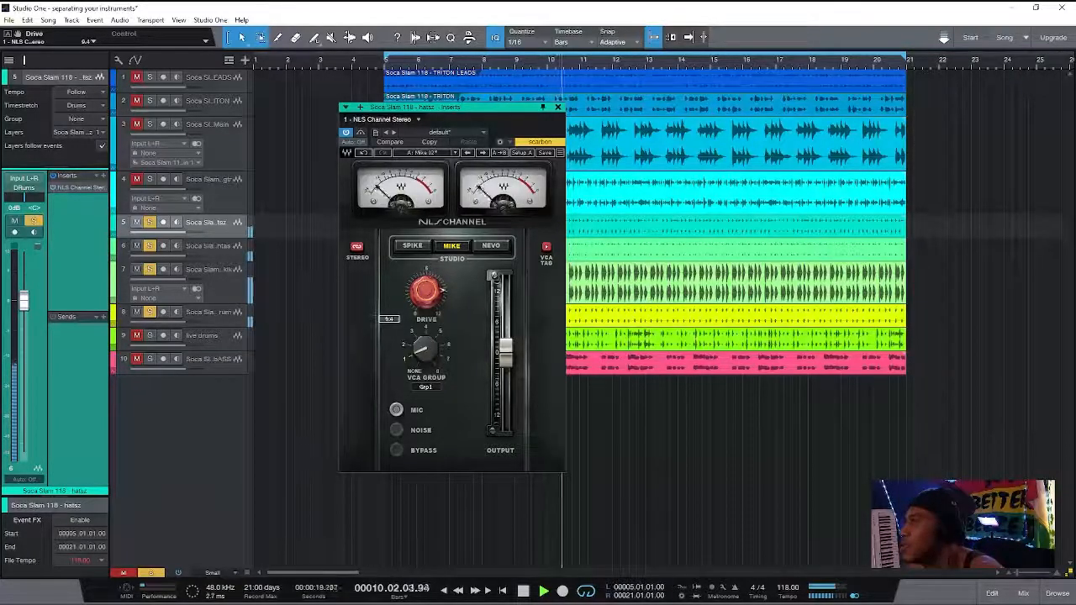
pyautogui.moveTo(426, 292); pyautogui.dragTo(426, 283)
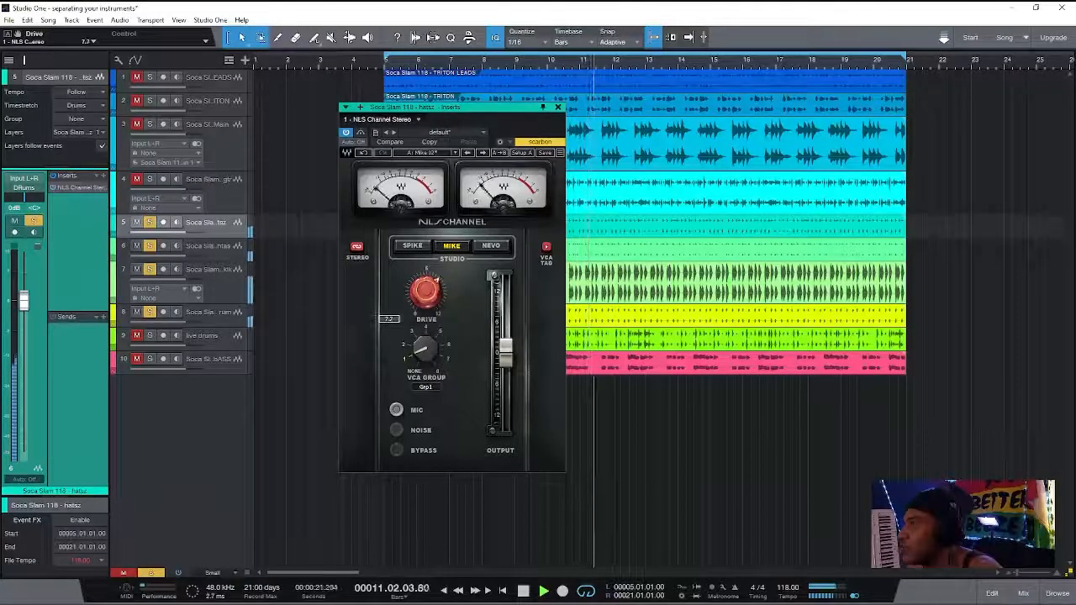
pyautogui.click(558, 107)
# Compare the mix with rum muted, then search the plug-ins for "slat" and insert Virtual Mix Rack on the rum track
pyautogui.click(214, 312)
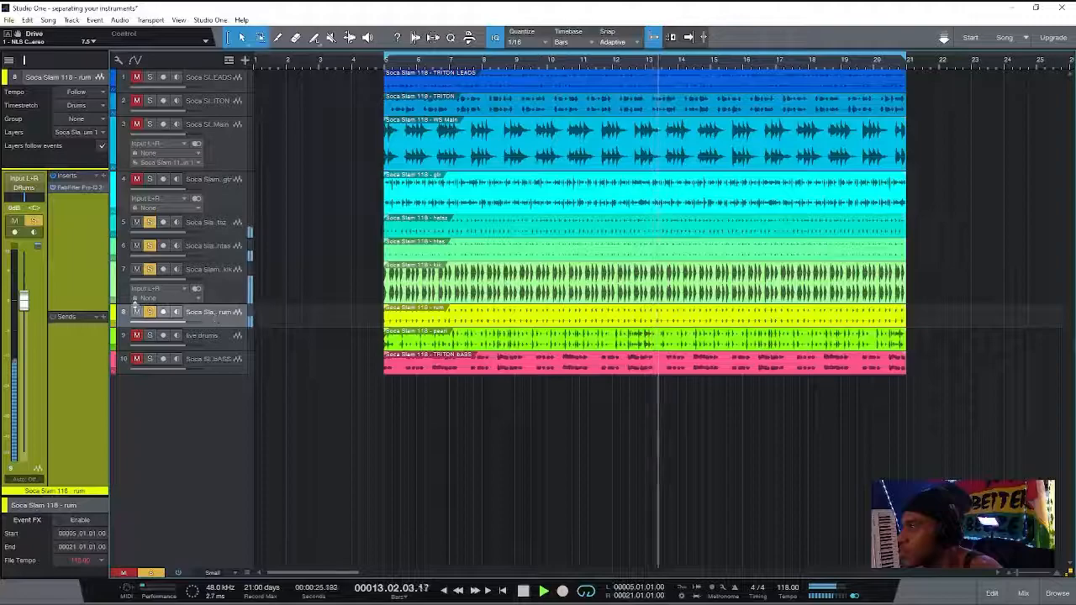
pyautogui.click(138, 313)
pyautogui.click(138, 314)
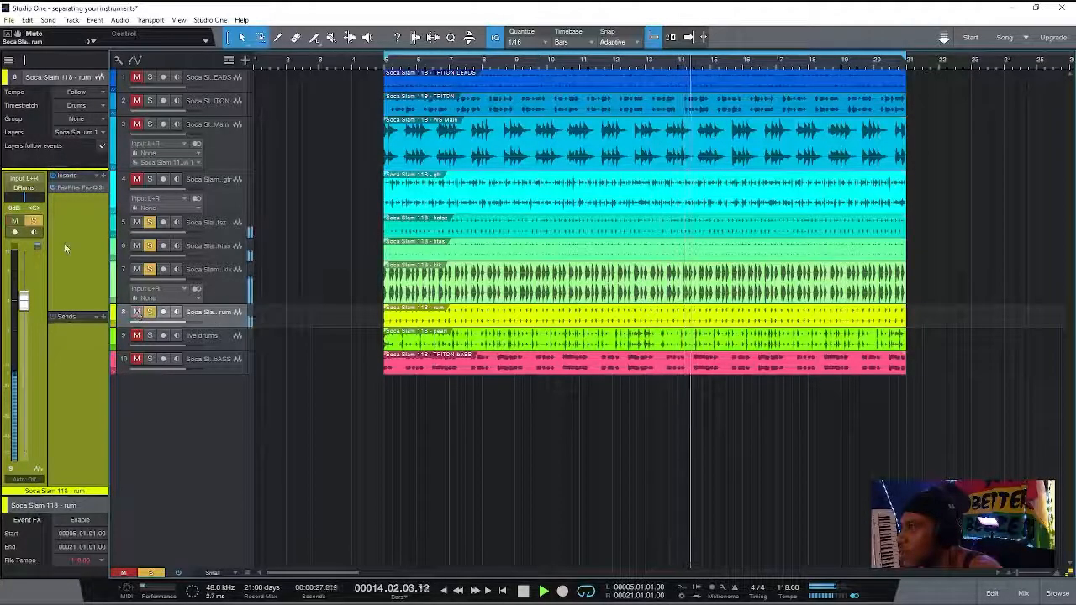
pyautogui.click(103, 175)
pyautogui.write('slat')
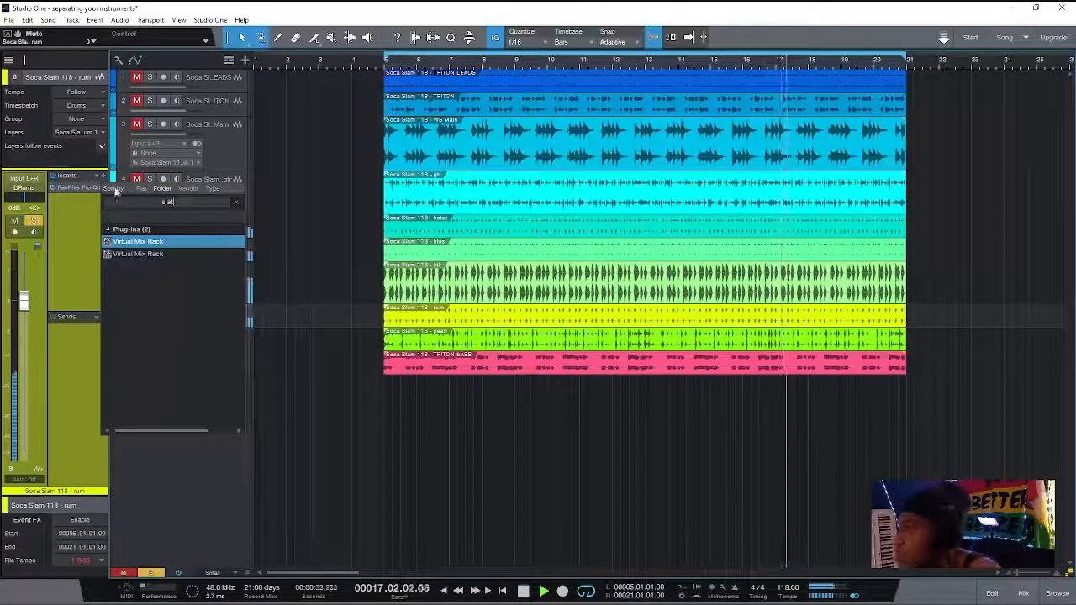
pyautogui.doubleClick(128, 253)
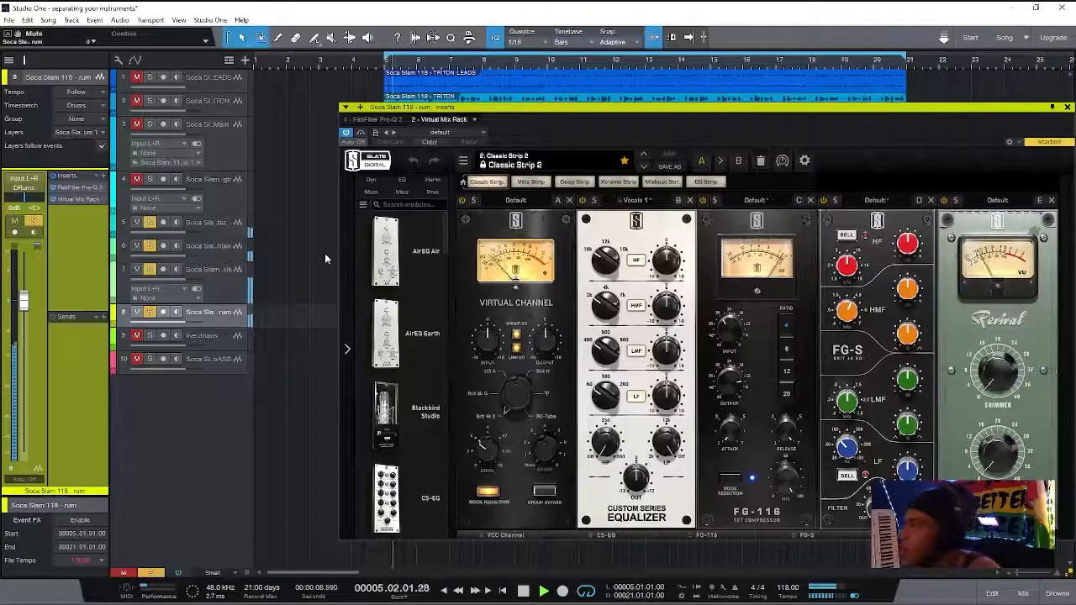
# Load the empty default Classic Strip 1 in the rum track's Virtual Mix Rack
pyautogui.moveTo(631, 109); pyautogui.dragTo(449, 61)
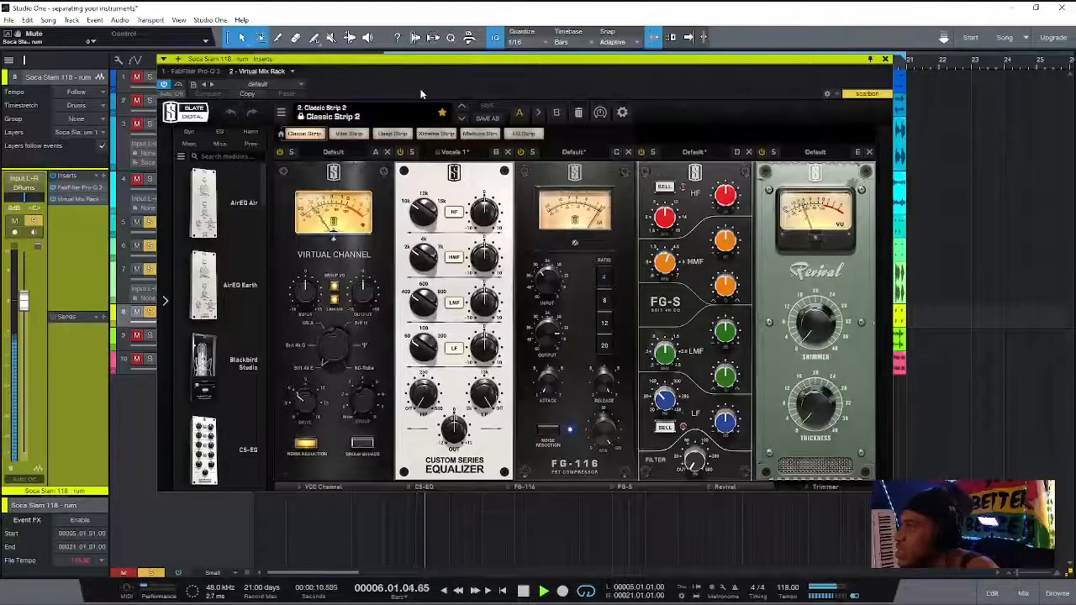
pyautogui.click(343, 118)
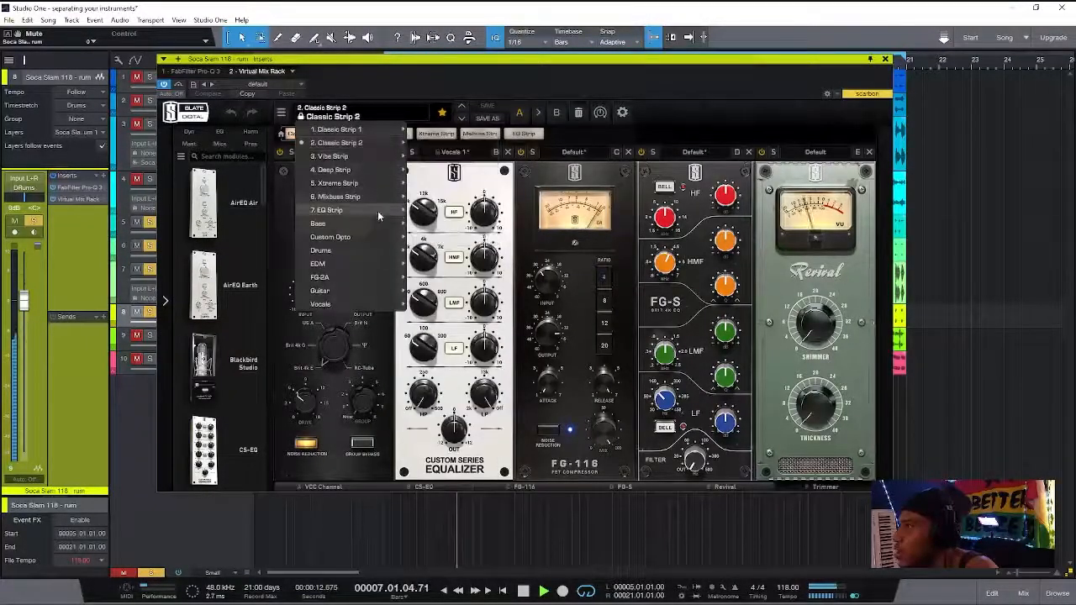
pyautogui.moveTo(374, 143)
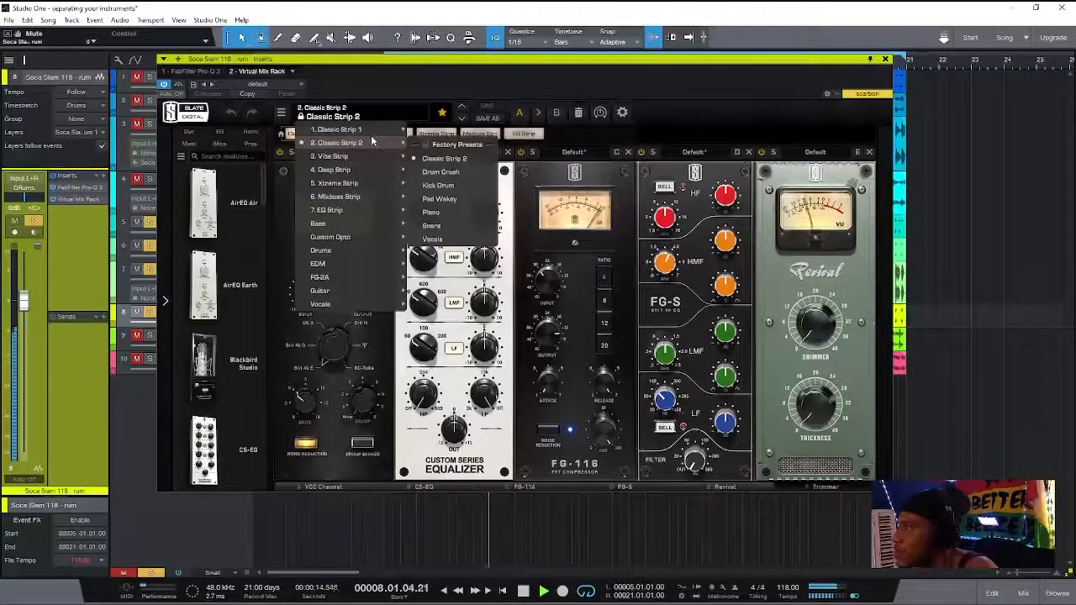
pyautogui.click(370, 129)
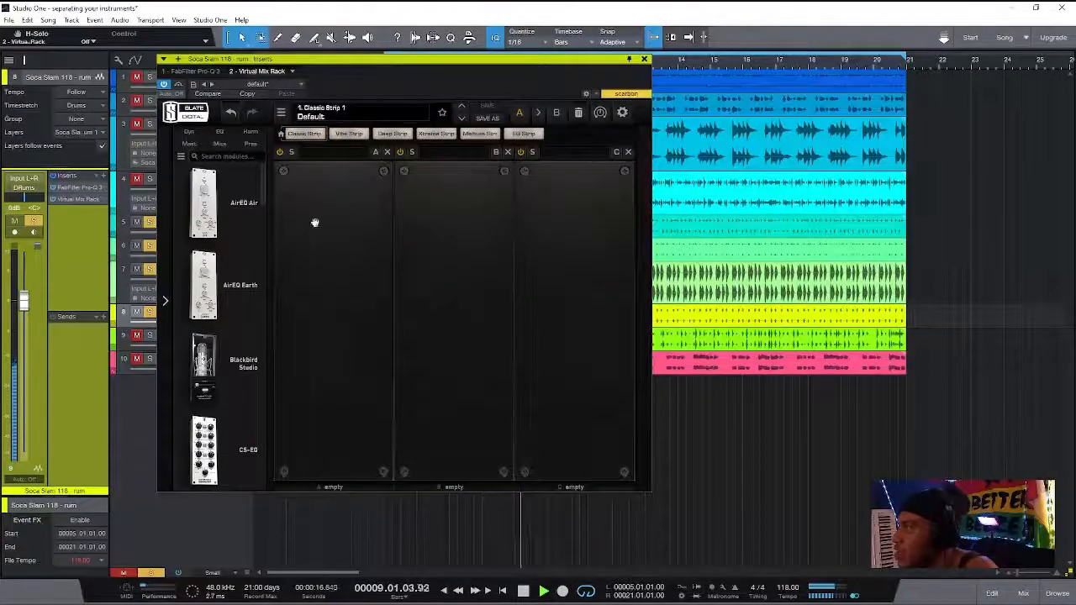
# Add VCC Channel to the rack's first slot, raise its input, select the Brit N console and set the drive to about 15.5 dB
pyautogui.moveTo(263, 202); pyautogui.dragTo(286, 491)
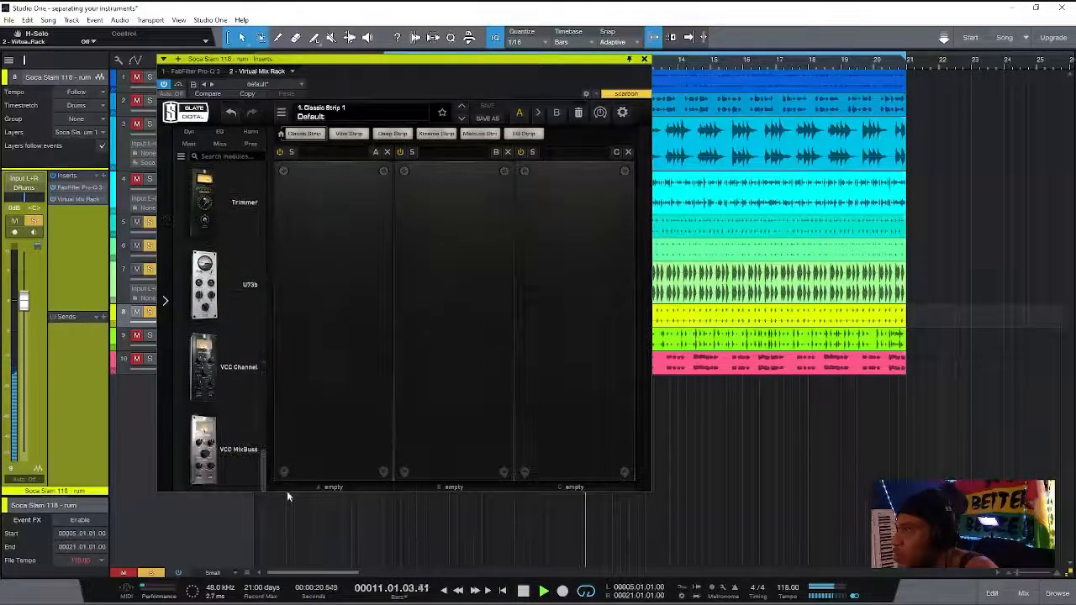
pyautogui.moveTo(242, 389); pyautogui.dragTo(353, 389)
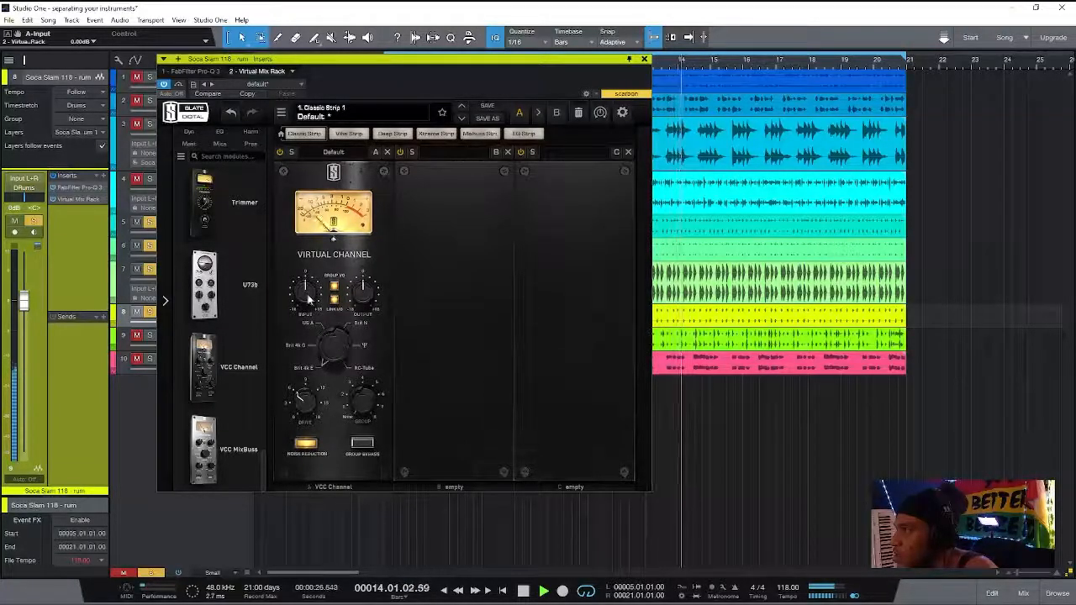
pyautogui.moveTo(301, 297); pyautogui.dragTo(317, 264)
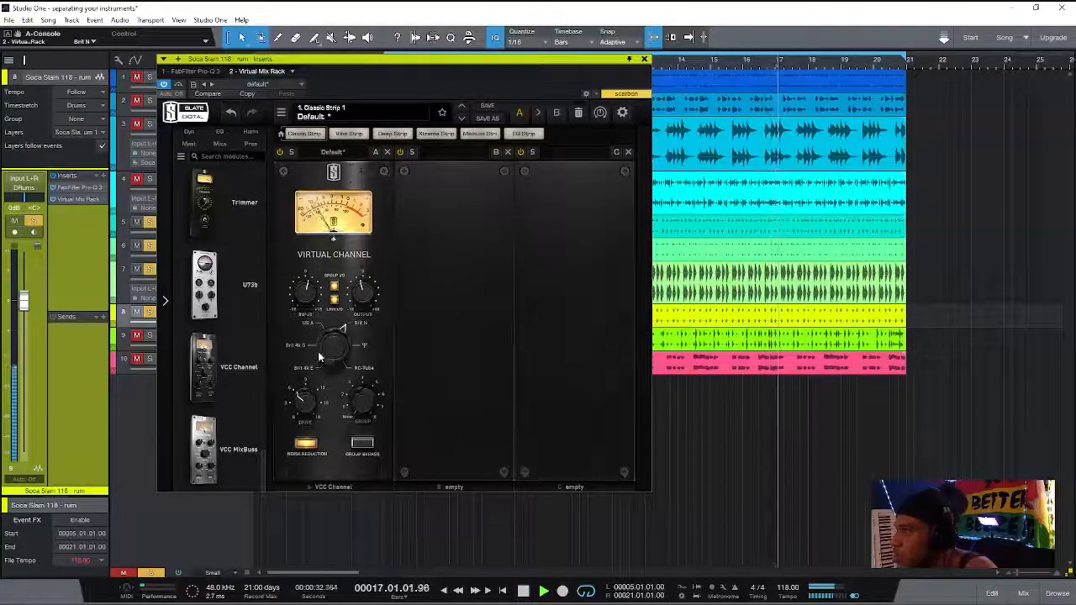
pyautogui.moveTo(301, 401); pyautogui.dragTo(284, 314)
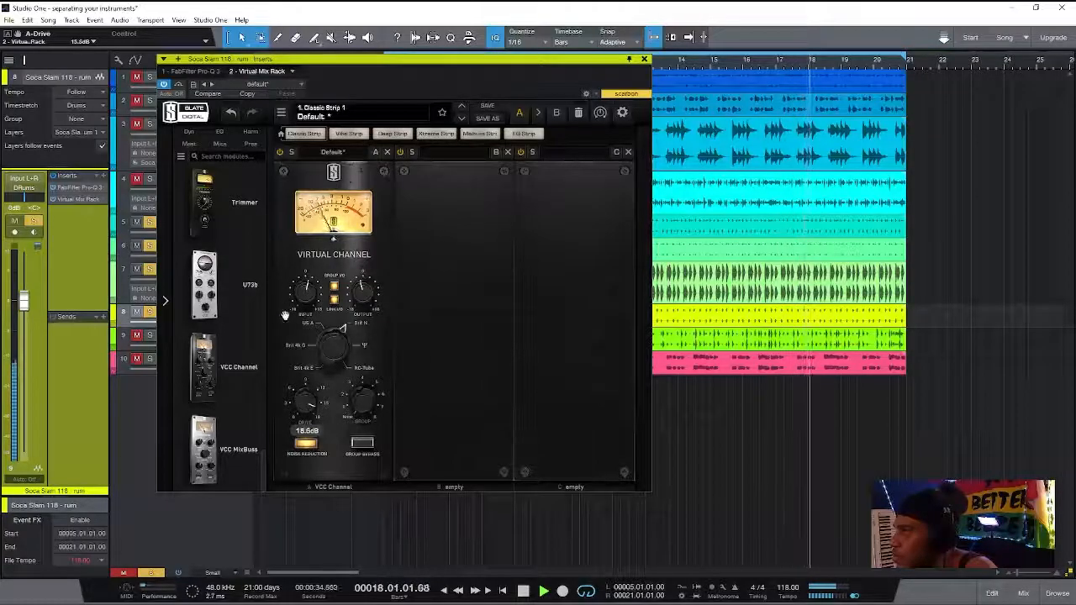
pyautogui.click(279, 153)
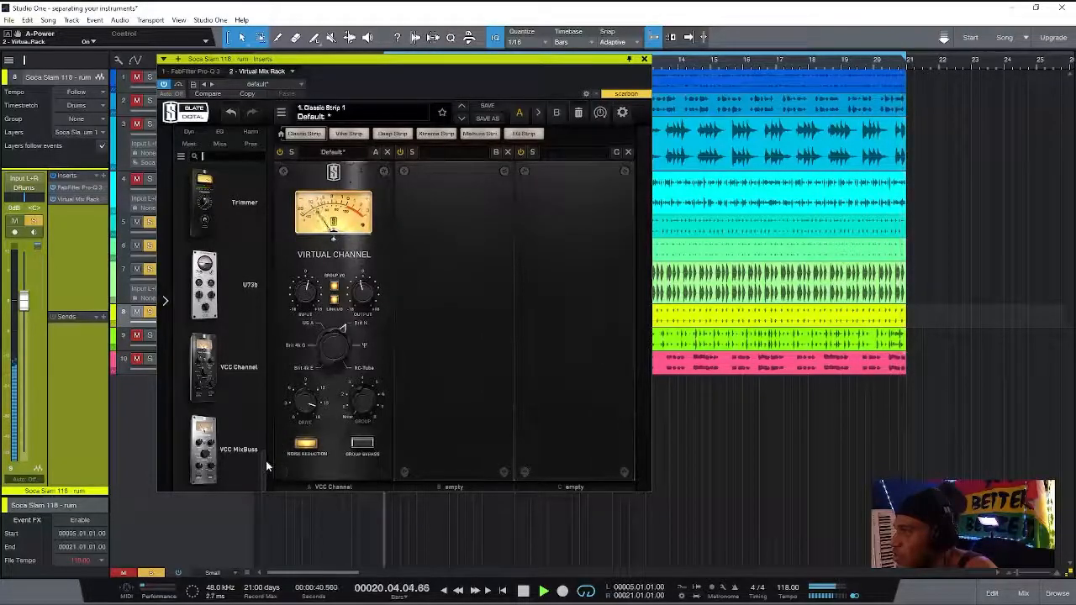
# Add VCC MixBuss to the rack's second slot with the drive at 15.5 dB and the US A console
pyautogui.moveTo(260, 467); pyautogui.dragTo(496, 383)
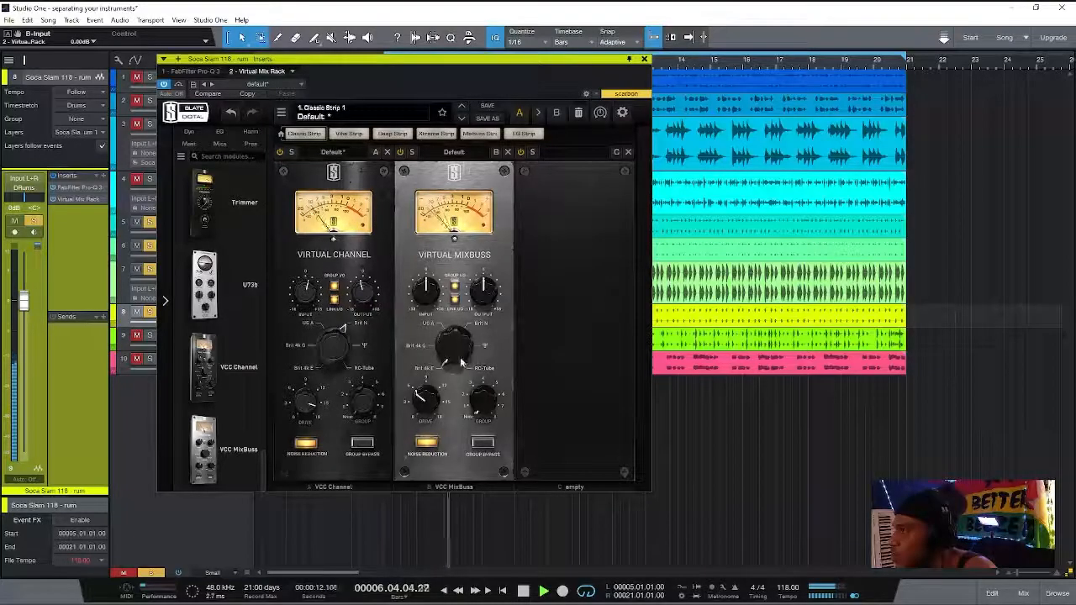
pyautogui.moveTo(430, 401); pyautogui.dragTo(421, 326)
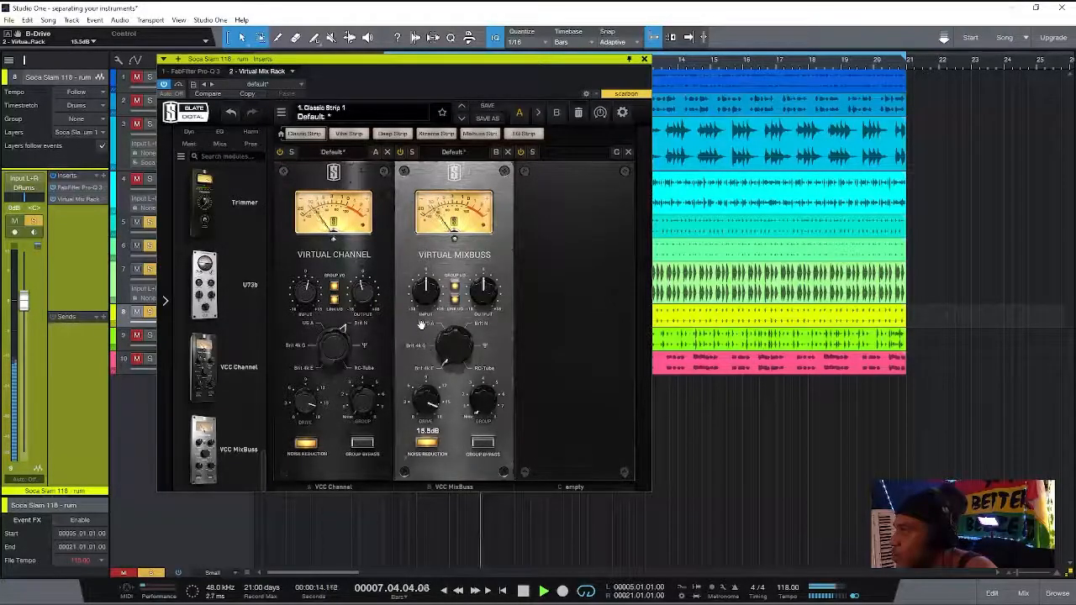
pyautogui.moveTo(440, 430); pyautogui.dragTo(436, 336)
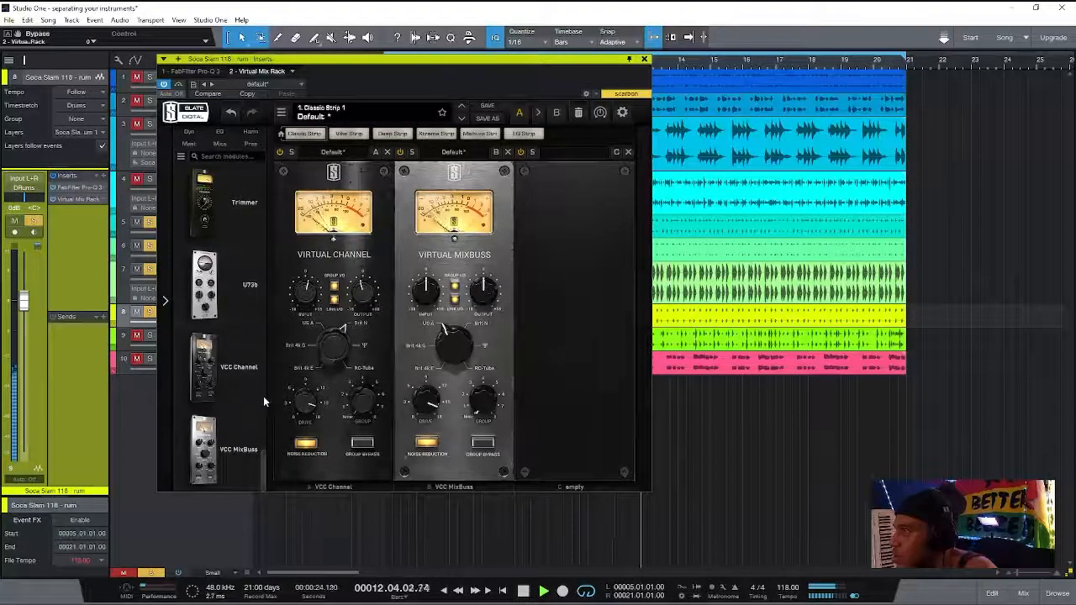
# Add the FG-Stress compressor to the rack's third slot and set its release to 10.5
pyautogui.moveTo(263, 469); pyautogui.dragTo(572, 336)
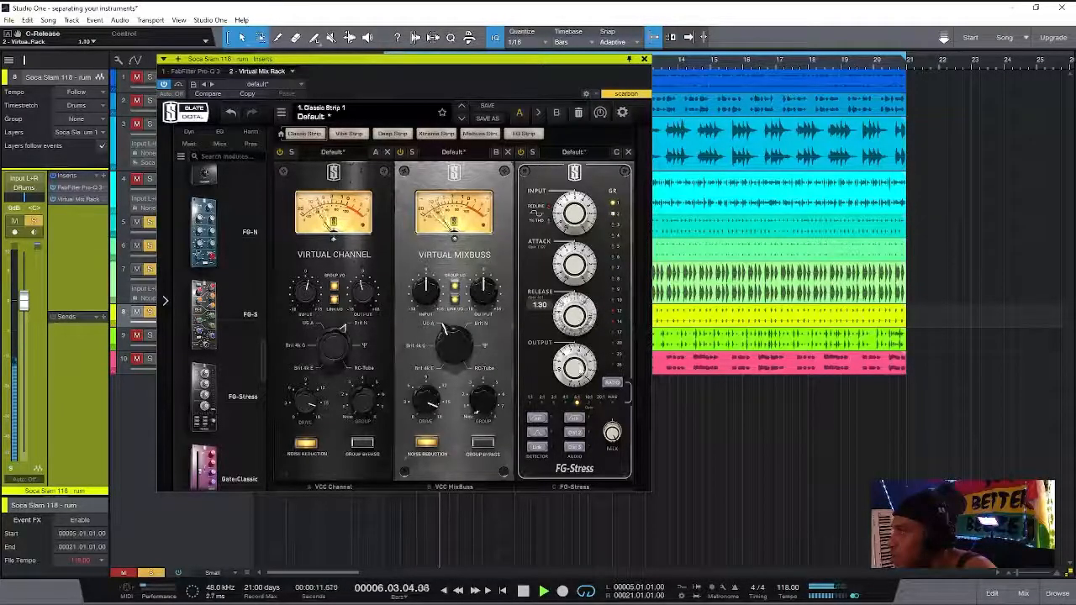
pyautogui.moveTo(582, 390); pyautogui.dragTo(563, 215)
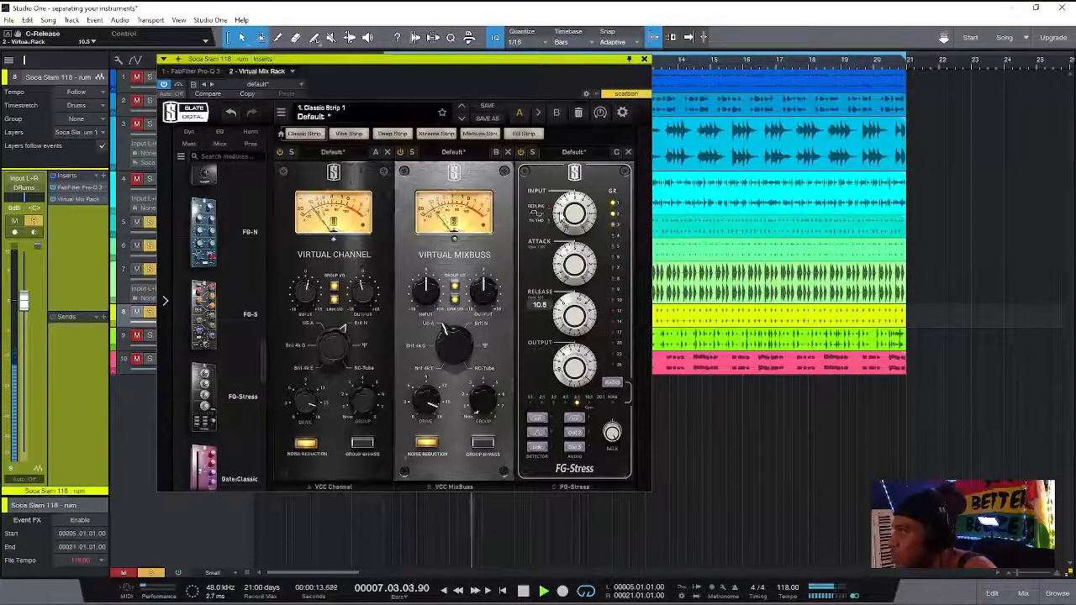
# Adjust the release of the FG-Stress compressor on the rum track, trying settings between 0 and 7
pyautogui.moveTo(583, 368); pyautogui.dragTo(588, 400)
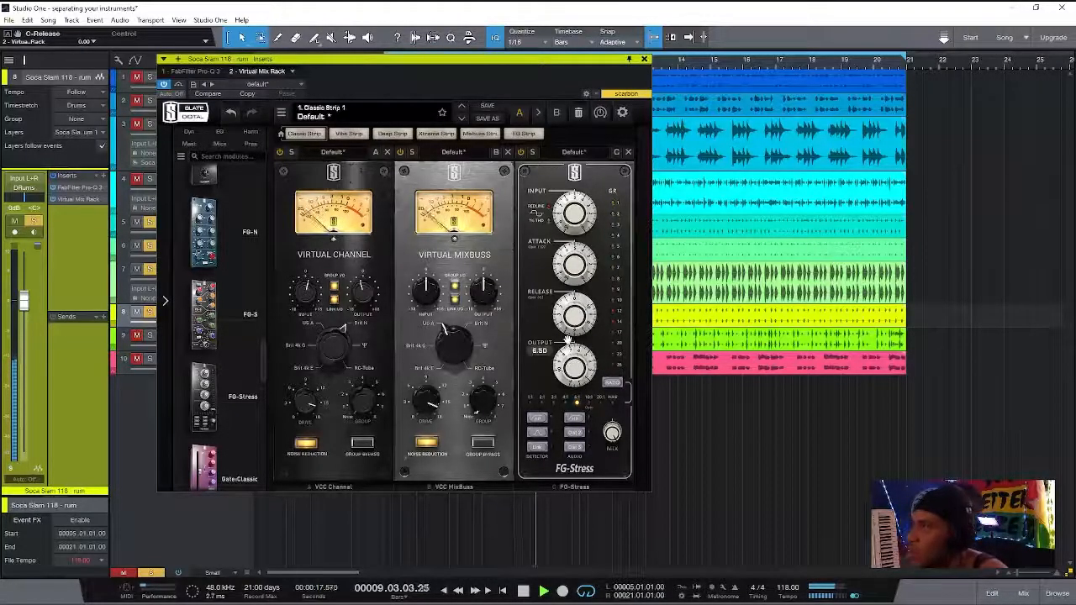
pyautogui.moveTo(565, 284)
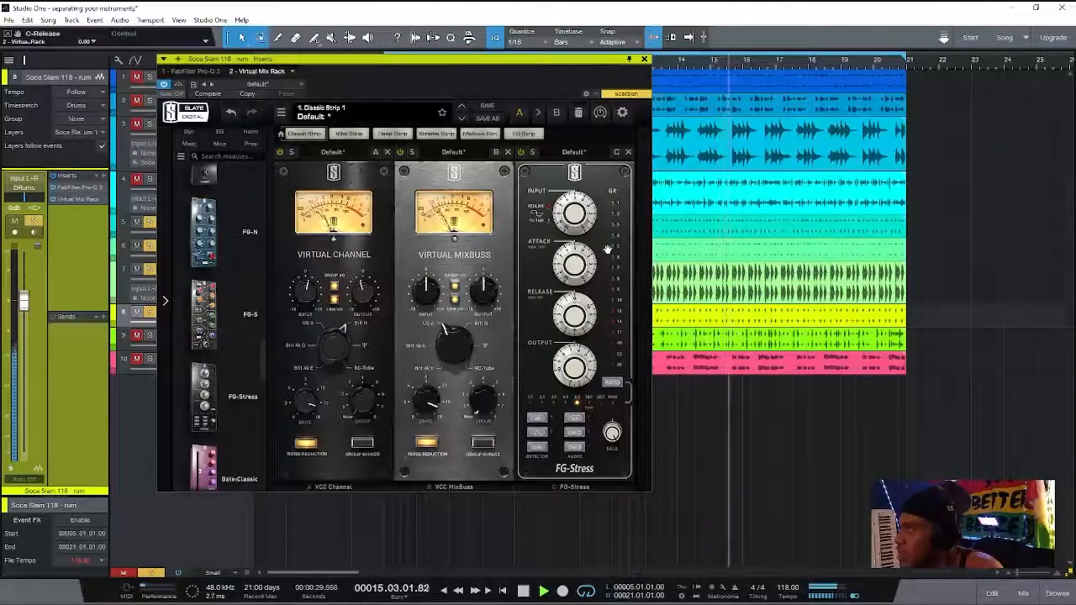
pyautogui.moveTo(570, 317)
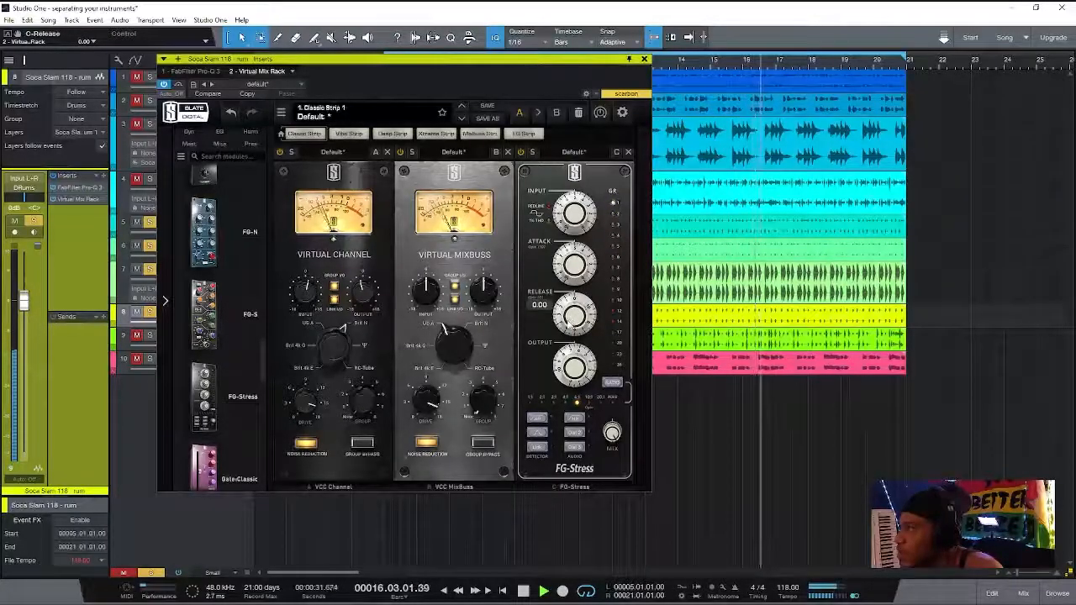
pyautogui.moveTo(570, 323); pyautogui.dragTo(590, 227)
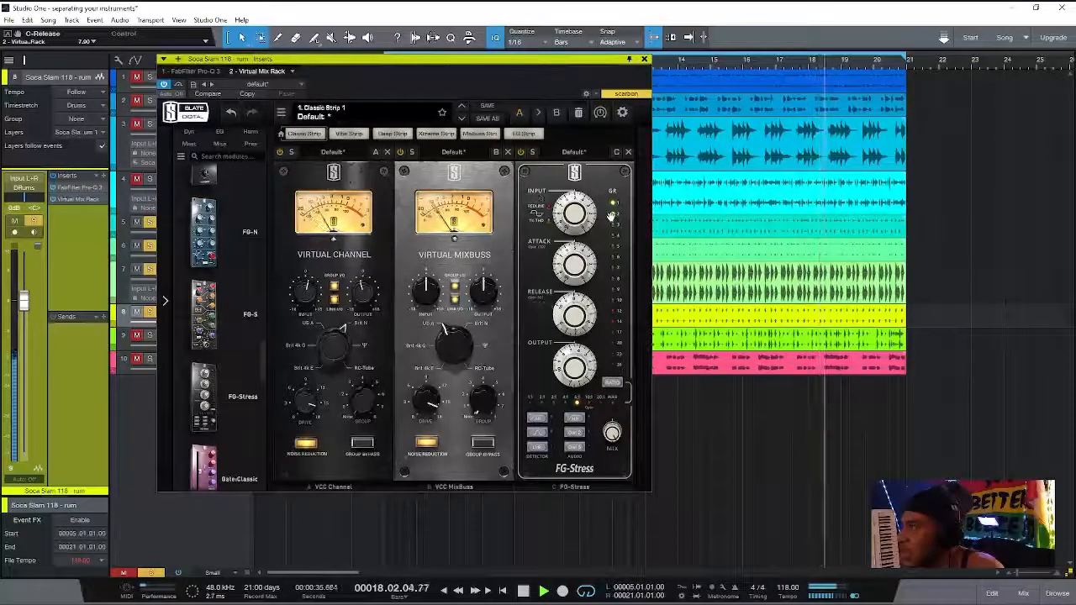
pyautogui.moveTo(575, 314)
pyautogui.moveTo(574, 312); pyautogui.dragTo(575, 370)
pyautogui.moveTo(578, 407); pyautogui.dragTo(585, 456)
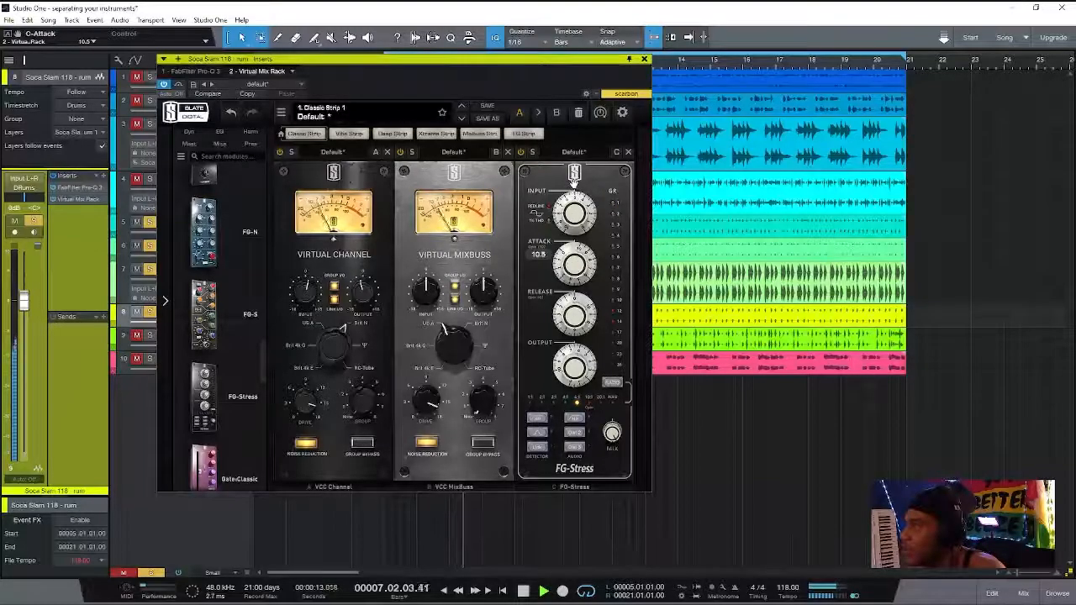
# Readjust the attack of the FG-Stress compressor, set its ratio to 4:1 and close the rum track's Virtual Mix Rack
pyautogui.moveTo(574, 264); pyautogui.dragTo(576, 293)
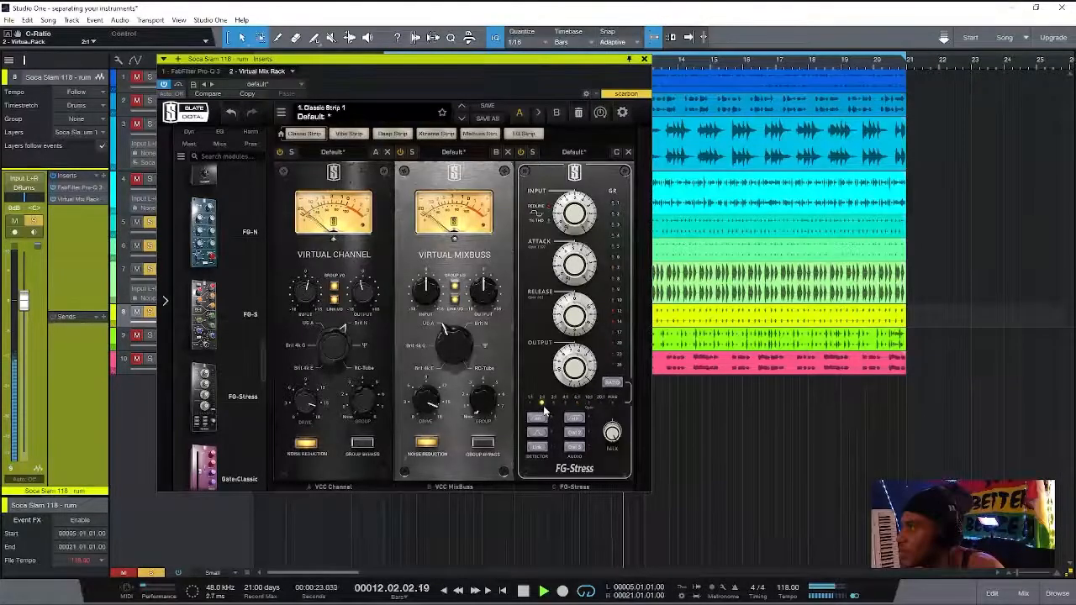
pyautogui.click(565, 406)
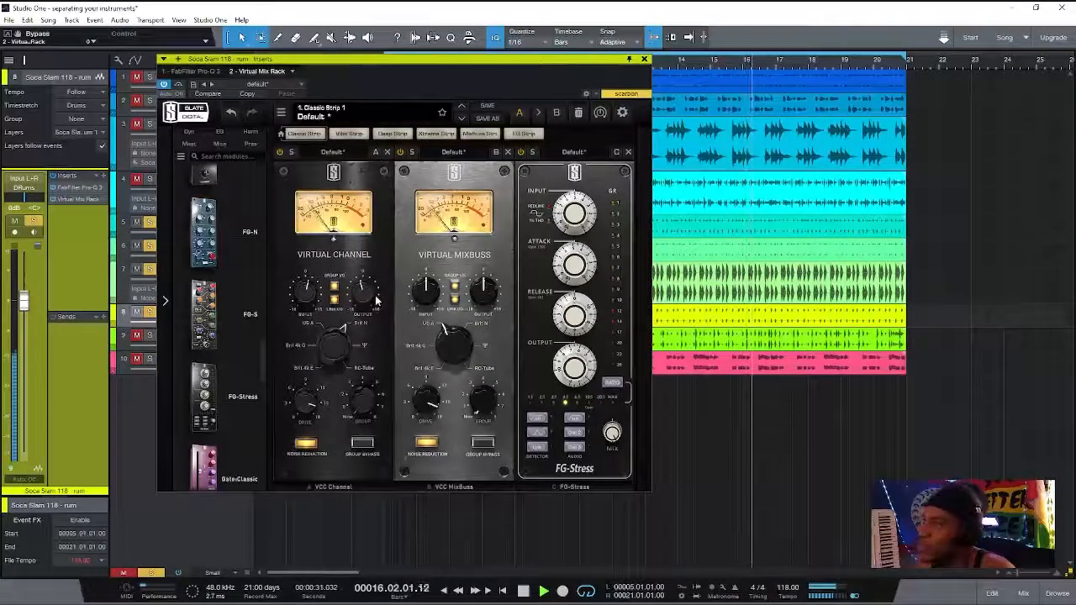
pyautogui.click(645, 59)
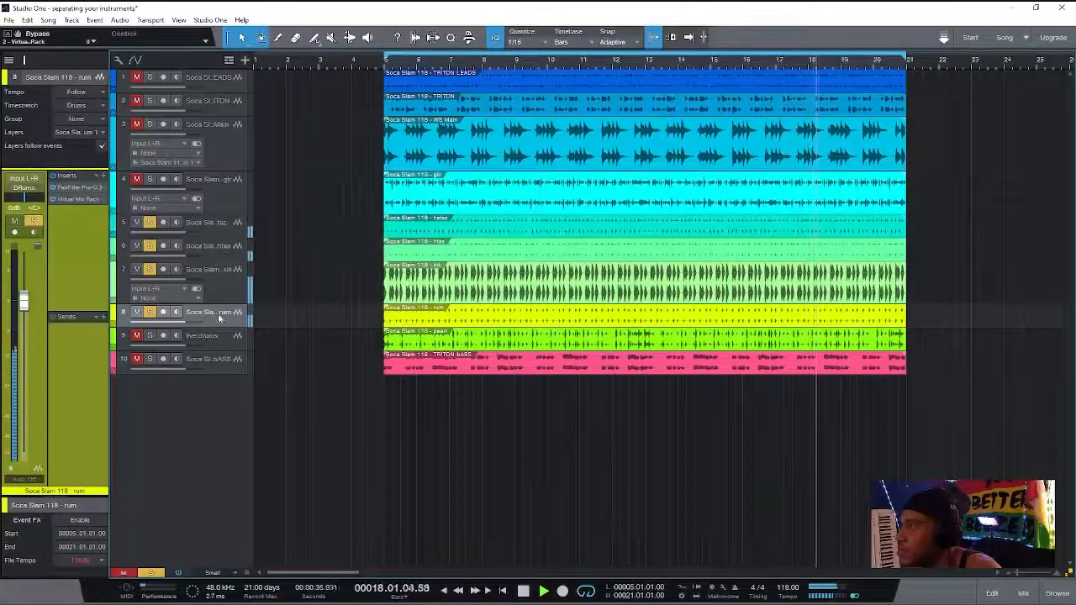
# Unmute the live drums track so it plays with the soloed drums, and increase its track height
pyautogui.click(213, 342)
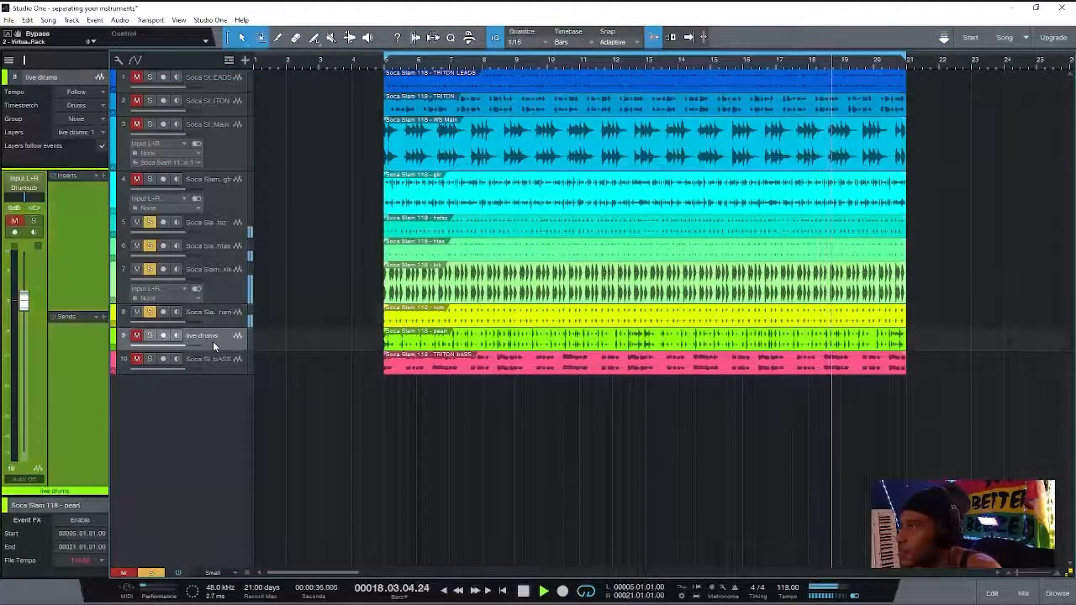
pyautogui.click(138, 336)
pyautogui.moveTo(227, 349); pyautogui.dragTo(233, 372)
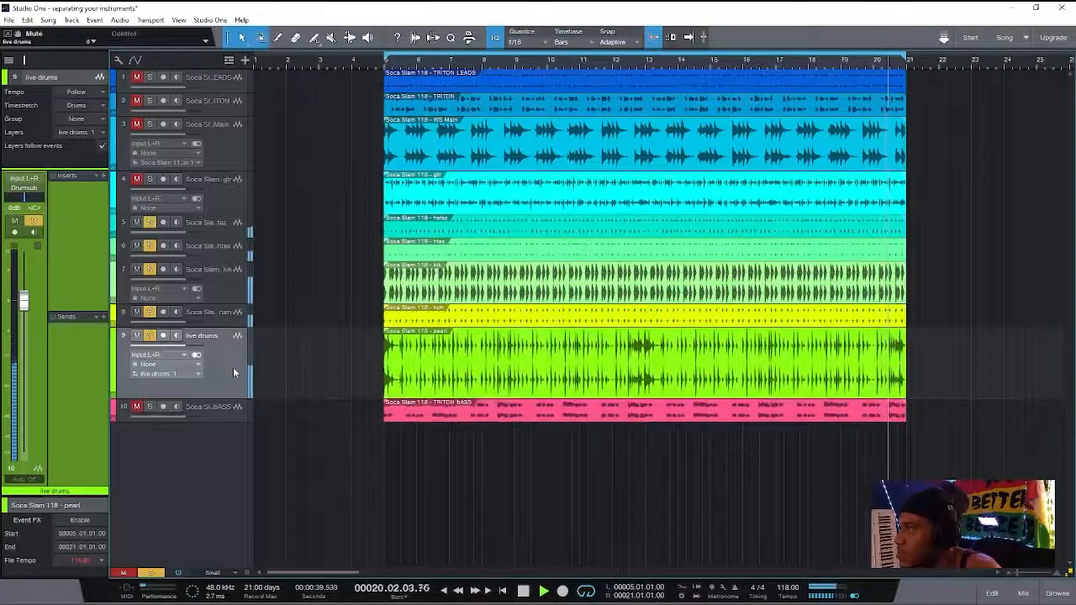
# Search the effects for ssl and insert SSLGChannel Stereo on the live drums track
pyautogui.click(102, 175)
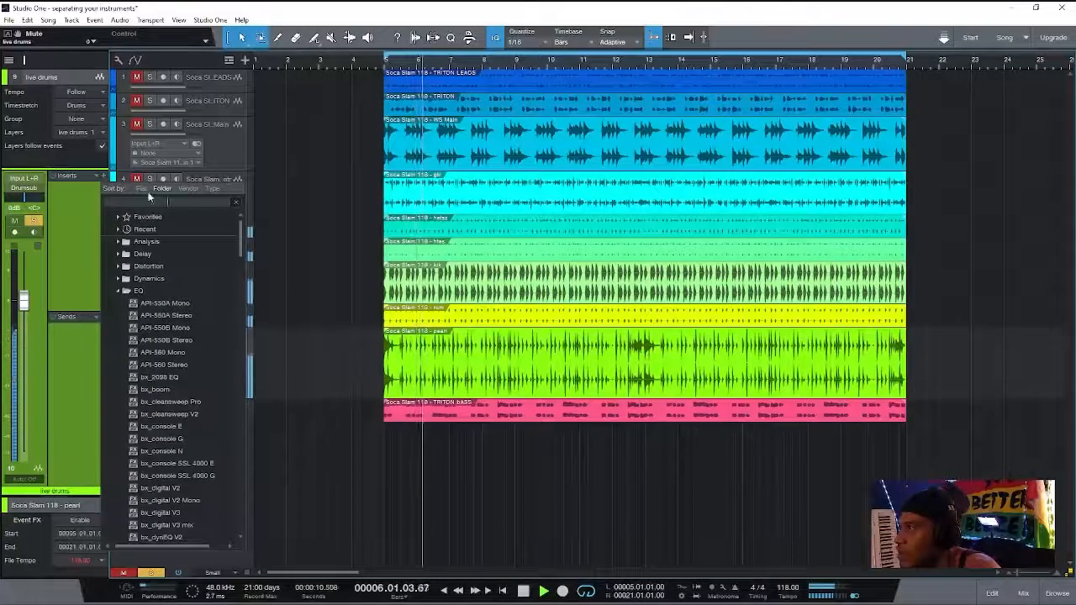
pyautogui.click(116, 290)
pyautogui.click(115, 291)
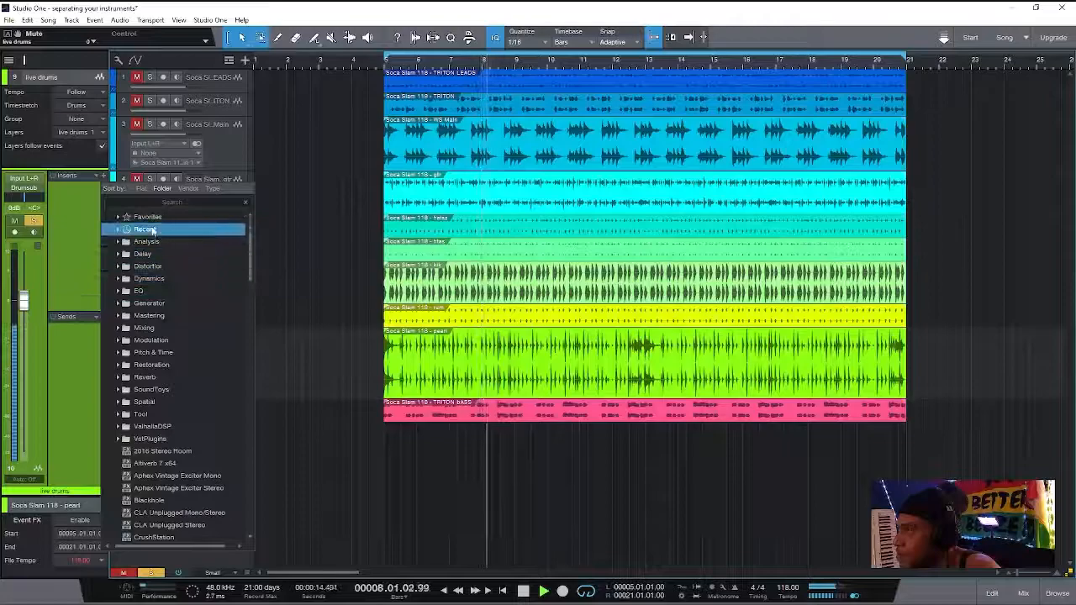
pyautogui.click(172, 202)
pyautogui.write('ssl')
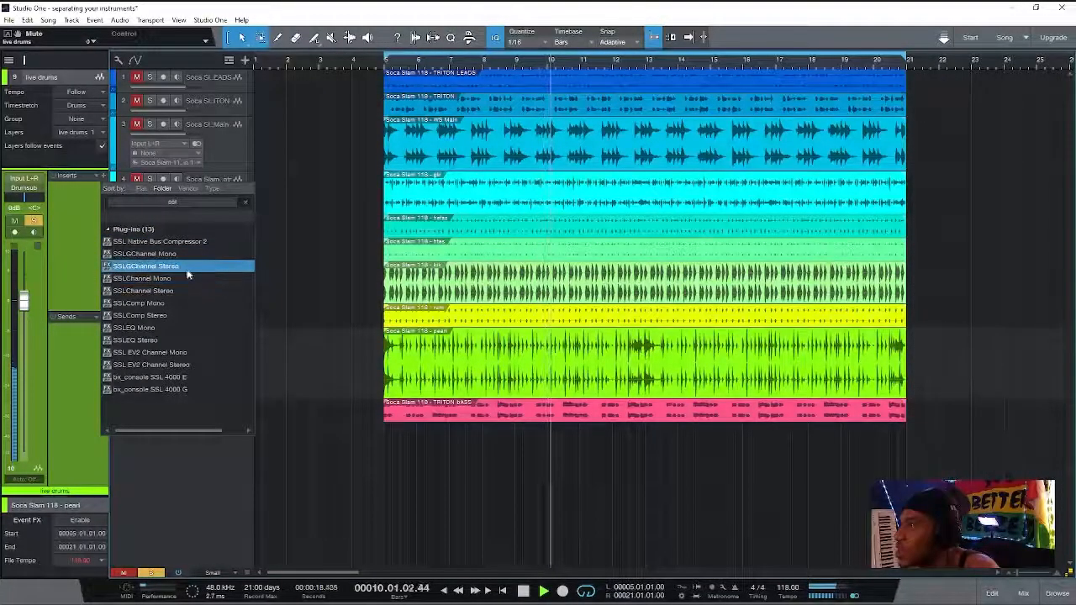
pyautogui.doubleClick(186, 266)
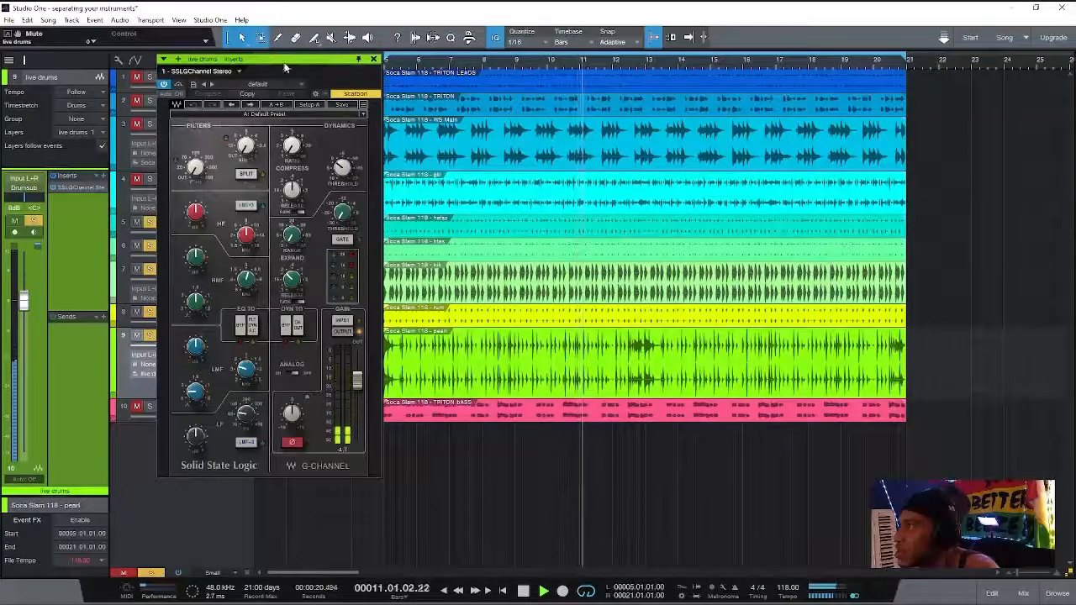
pyautogui.moveTo(287, 59); pyautogui.dragTo(377, 75)
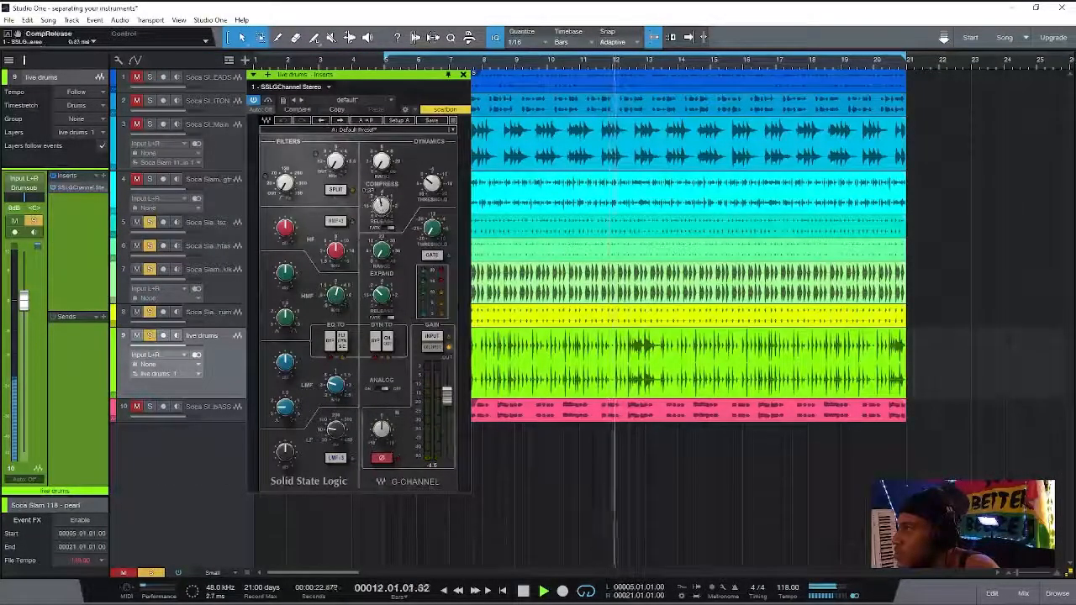
# In the live drums' SSL G-Channel, boost HF by 4.1 dB and LF by 1.4 dB at about 103 Hz, and turn Analog on
pyautogui.moveTo(287, 232)
pyautogui.mouseDown()
pyautogui.moveTo(287, 199)
pyautogui.moveTo(286, 215)
pyautogui.mouseUp()
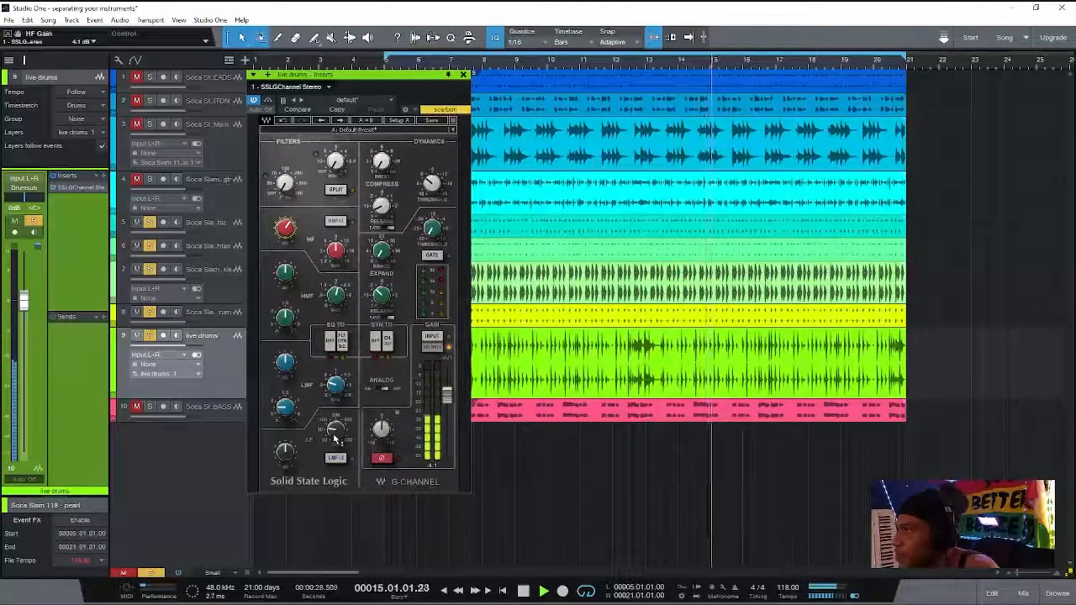
pyautogui.moveTo(336, 427); pyautogui.dragTo(336, 416)
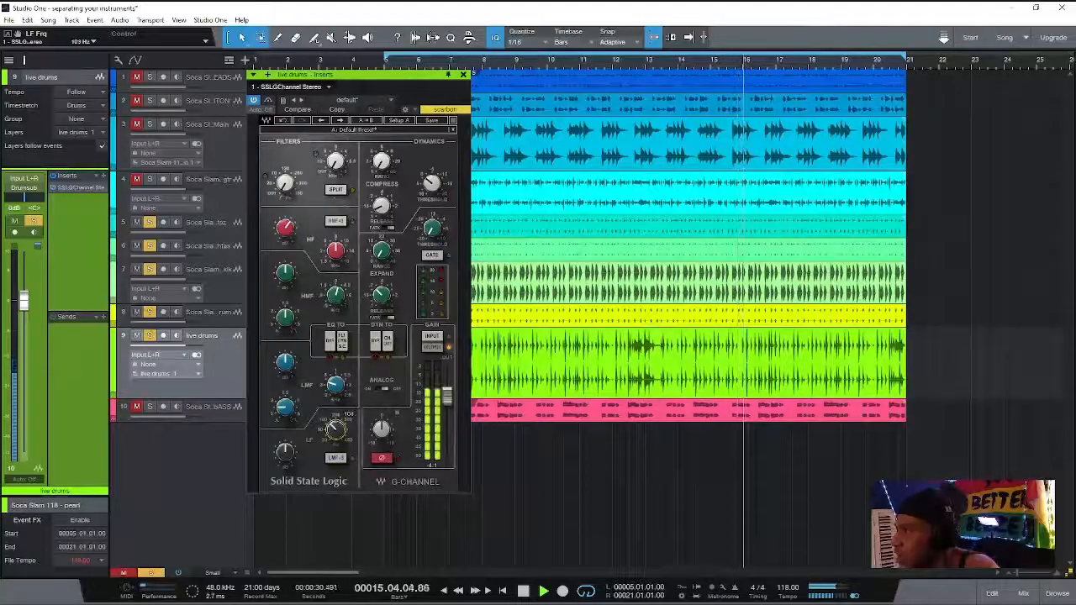
pyautogui.moveTo(289, 454)
pyautogui.mouseDown()
pyautogui.moveTo(289, 426)
pyautogui.moveTo(289, 450)
pyautogui.mouseUp()
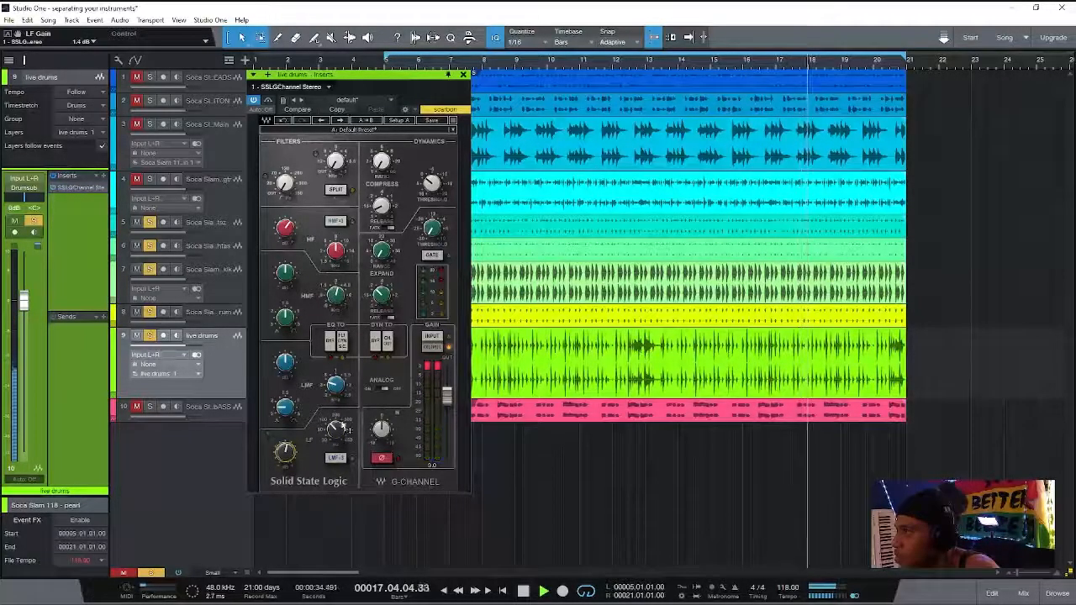
pyautogui.click(385, 387)
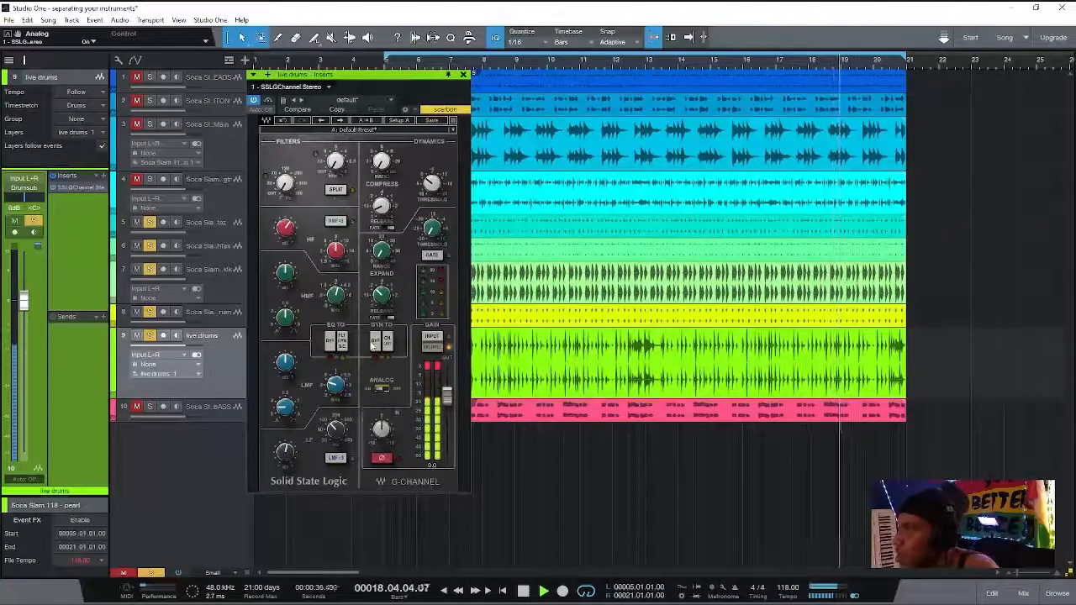
pyautogui.click(463, 75)
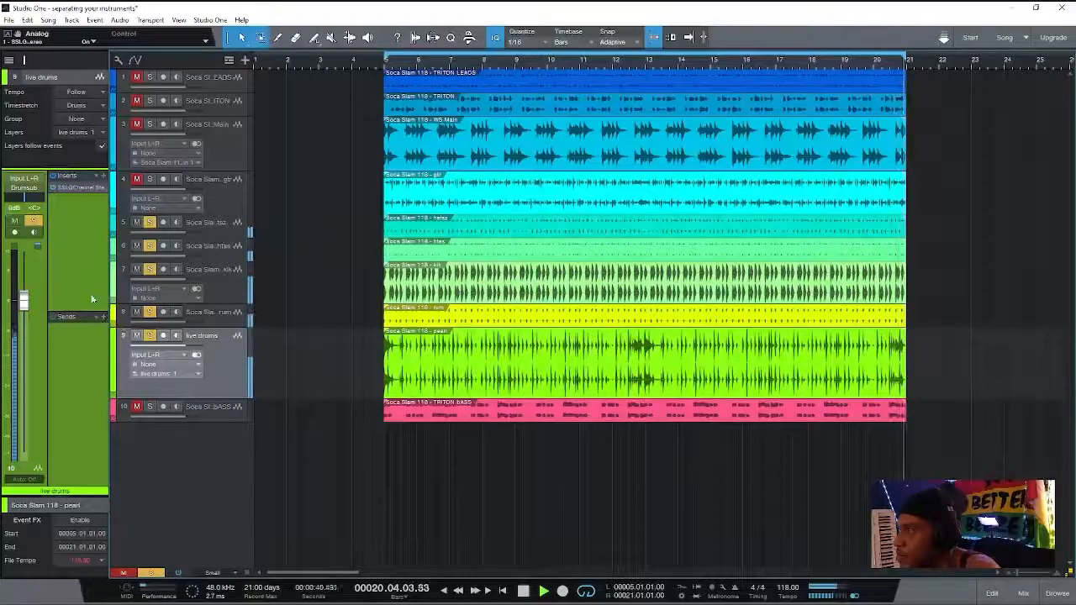
# Insert Decapitator after the SSL G-Channel on the live drums track, adjust its drive and set the output trim to -4.5 dB
pyautogui.click(96, 175)
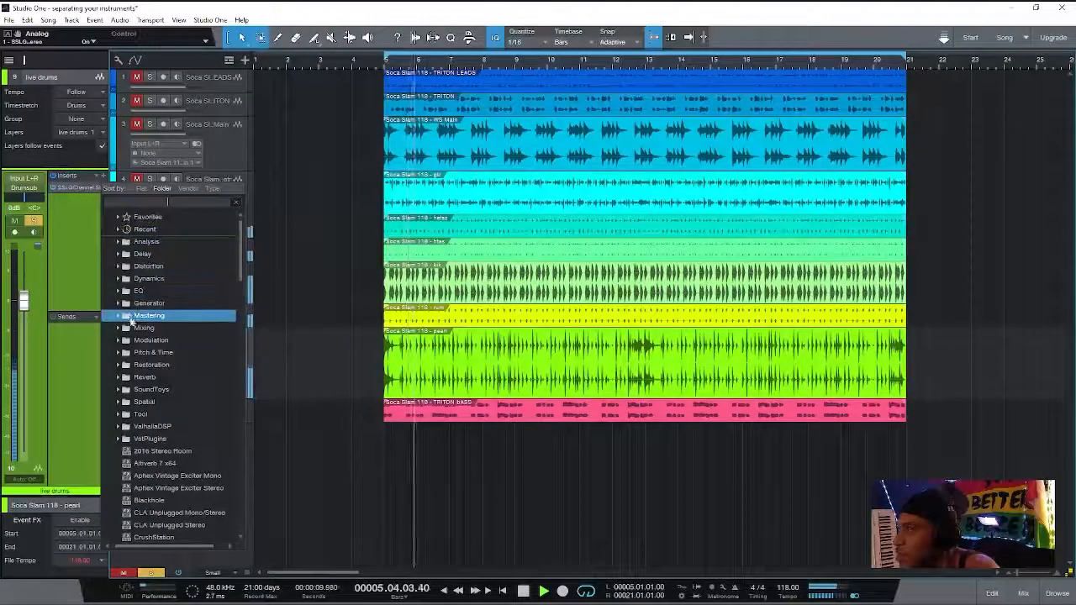
pyautogui.click(118, 266)
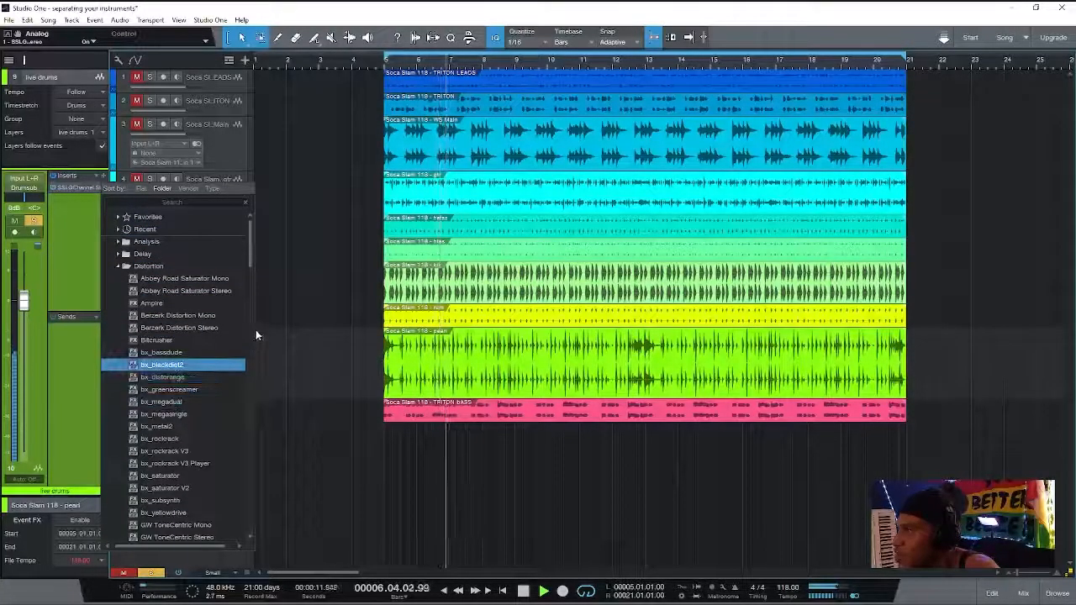
pyautogui.moveTo(251, 248); pyautogui.dragTo(174, 194)
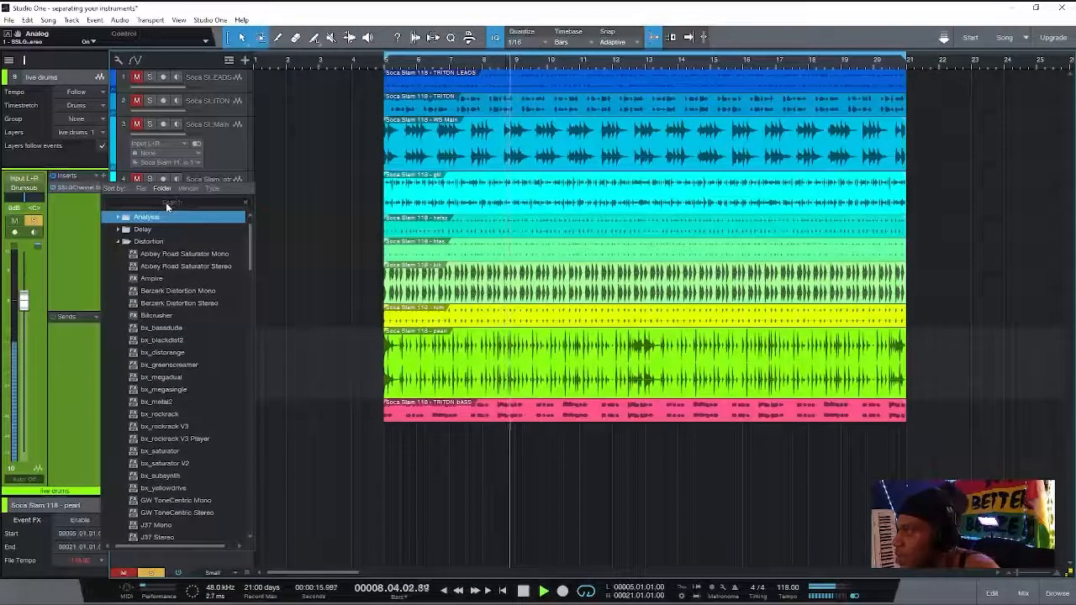
pyautogui.click(165, 203)
pyautogui.write('deca')
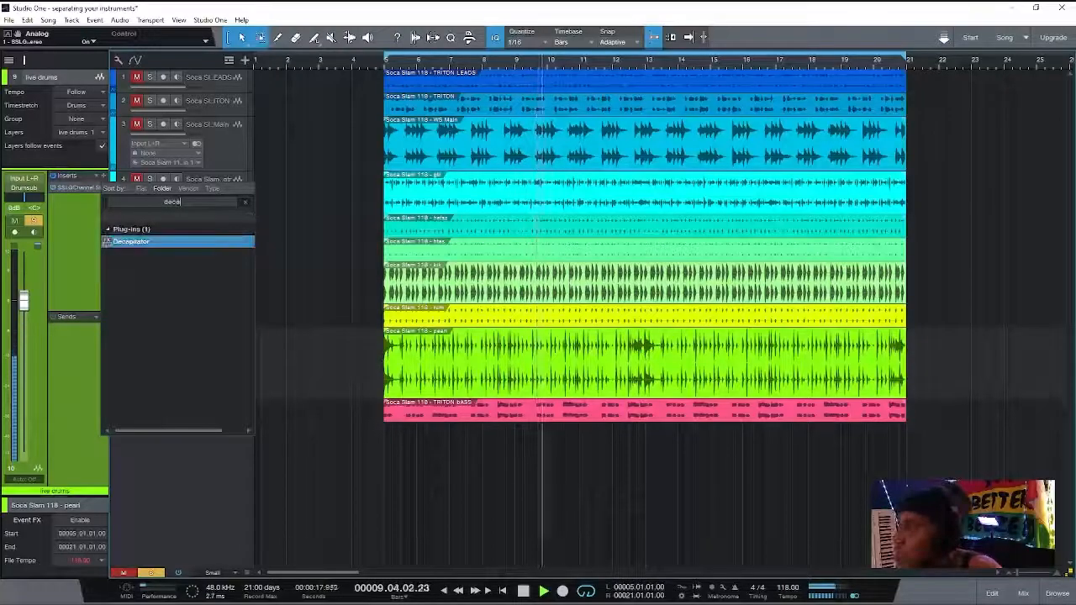
pyautogui.doubleClick(172, 243)
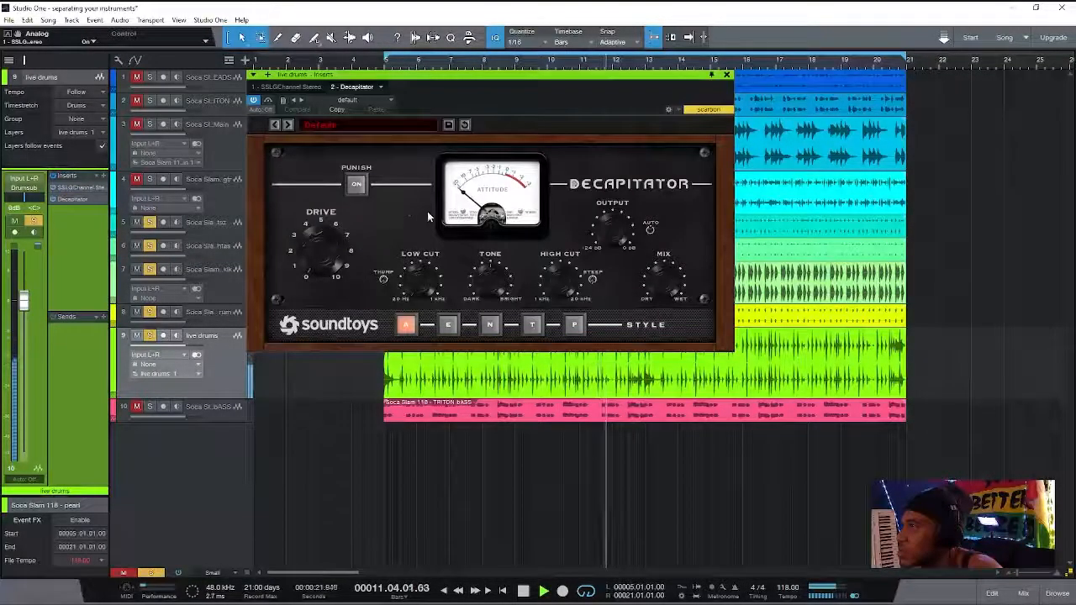
pyautogui.moveTo(324, 254)
pyautogui.mouseDown()
pyautogui.moveTo(324, 231)
pyautogui.moveTo(324, 245)
pyautogui.mouseUp()
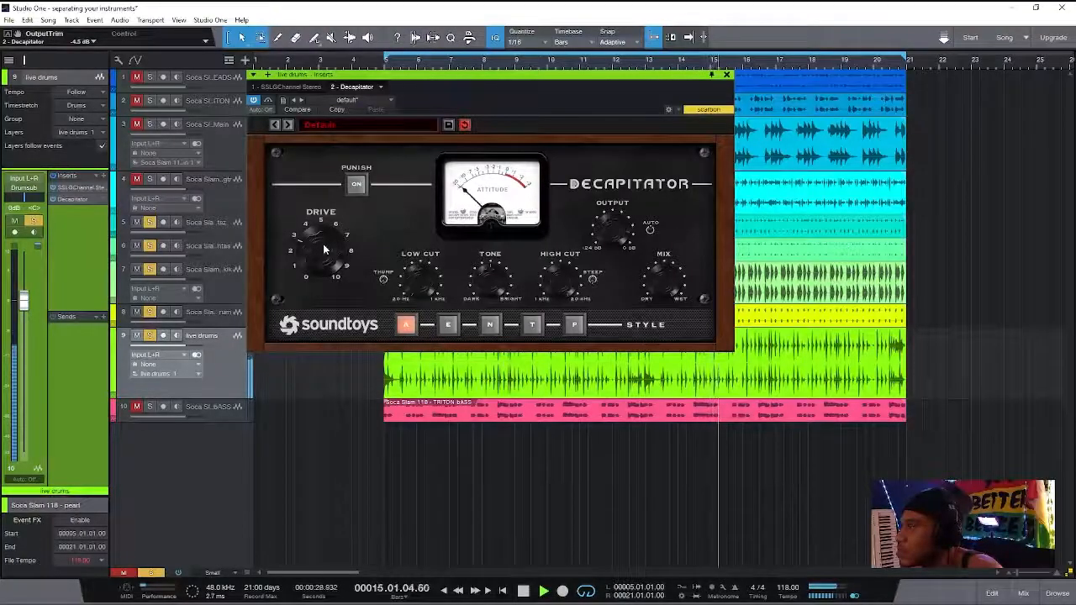
pyautogui.click(727, 74)
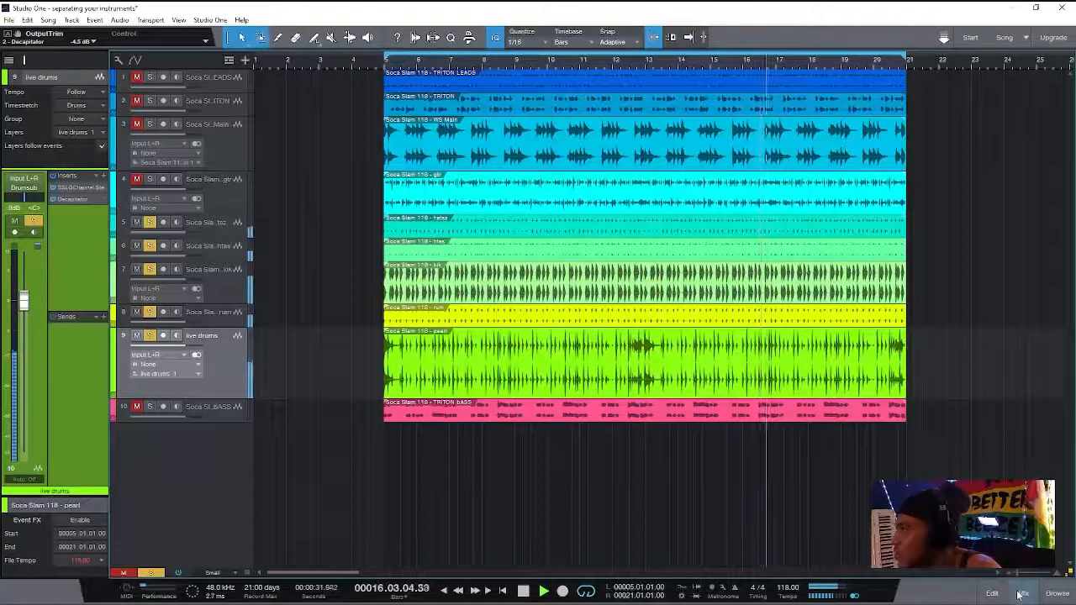
# In the mixing console, unmute the Drumcomp bus and select the Drumsub bus
pyautogui.press('F3')
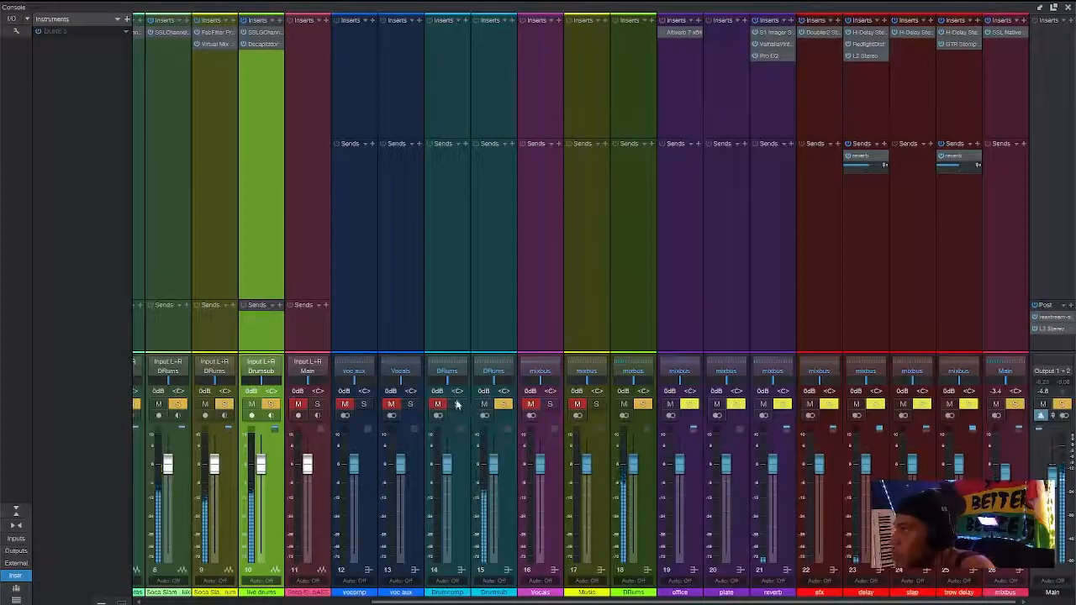
pyautogui.click(512, 517)
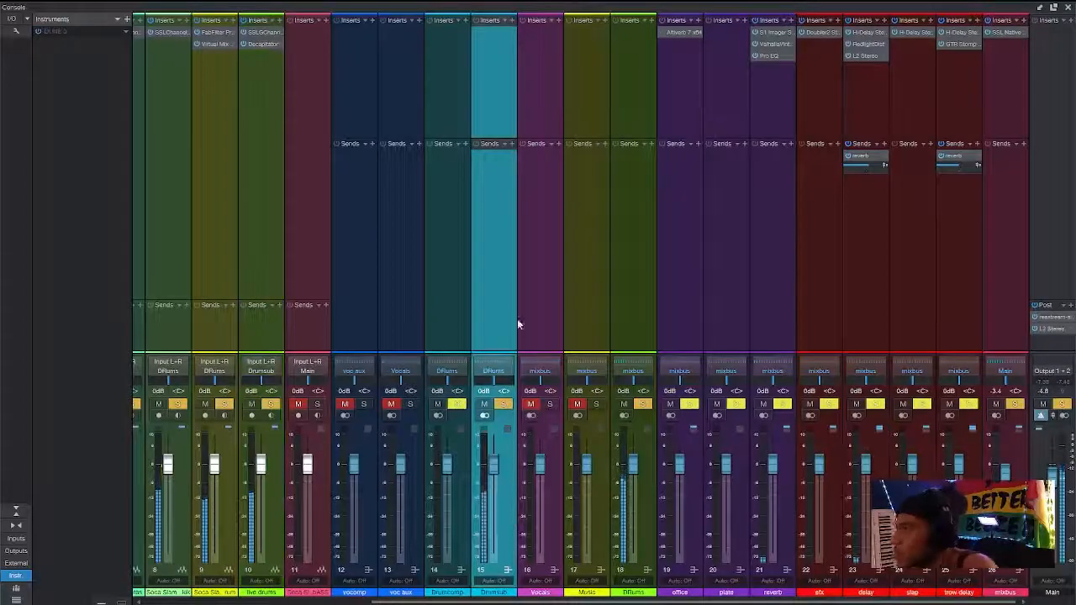
pyautogui.click(1069, 7)
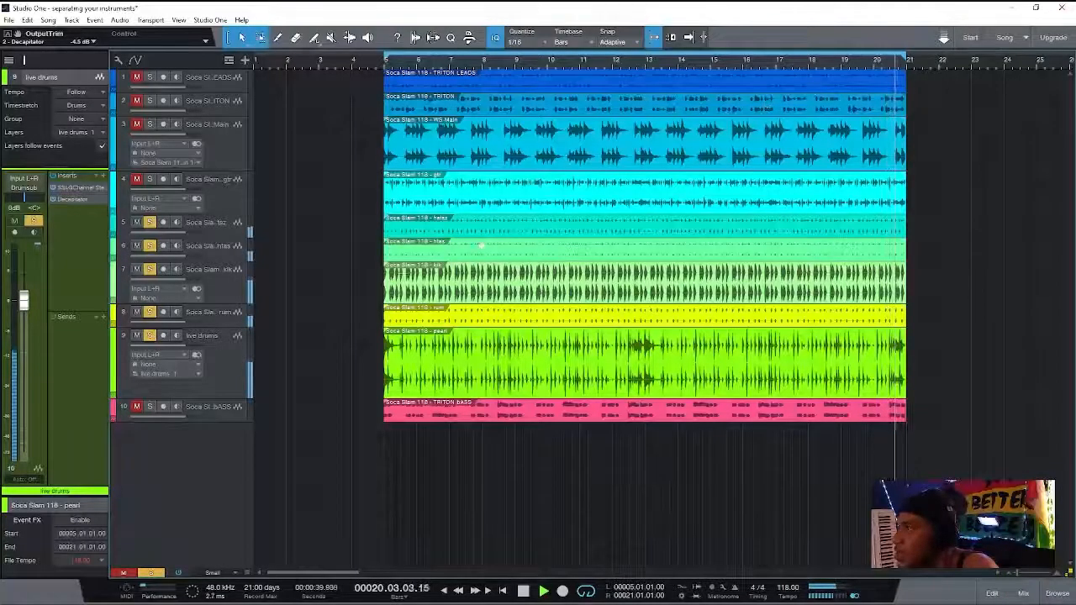
# Open the SSLChannel Stereo insert on the kick track to examine its EQ settings
pyautogui.click(241, 371)
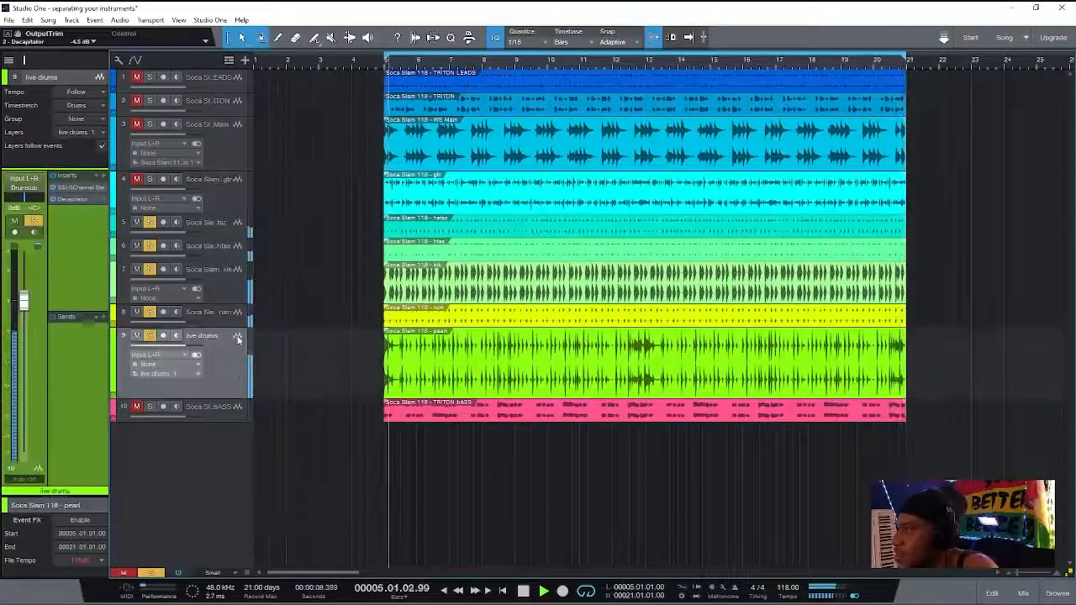
pyautogui.click(227, 288)
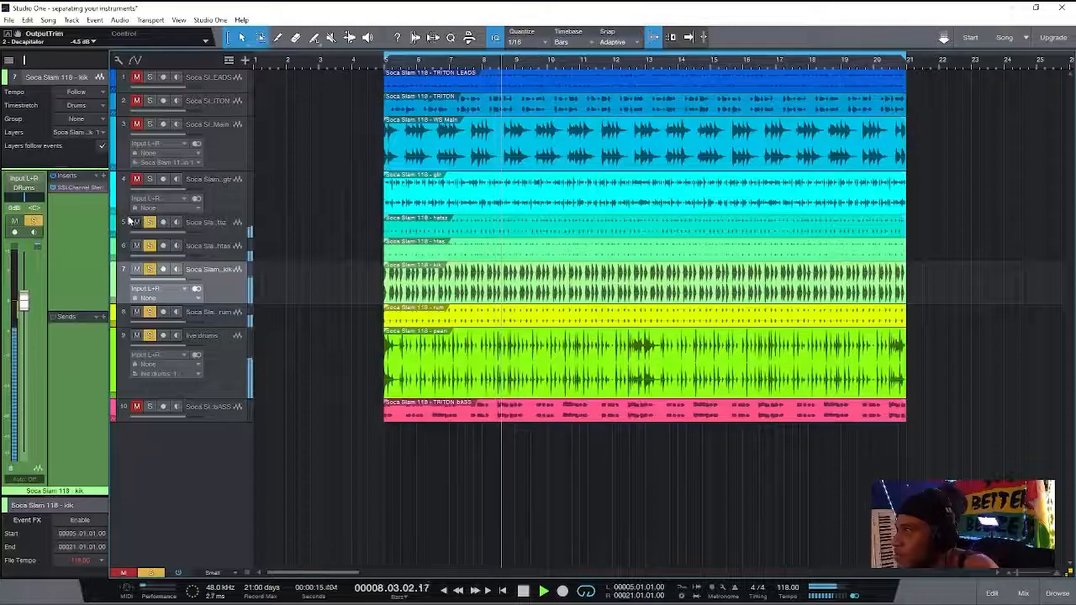
pyautogui.doubleClick(77, 187)
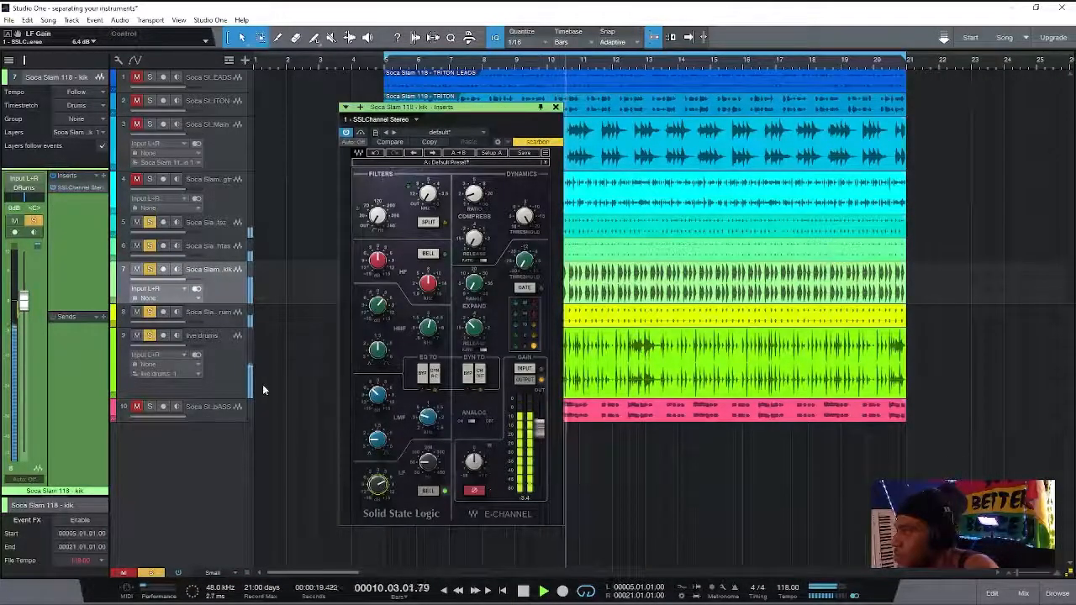
# Reopen the SSL G-Channel on the live drums track and set its LF gain to 1.1 dB
pyautogui.click(225, 359)
pyautogui.doubleClick(73, 187)
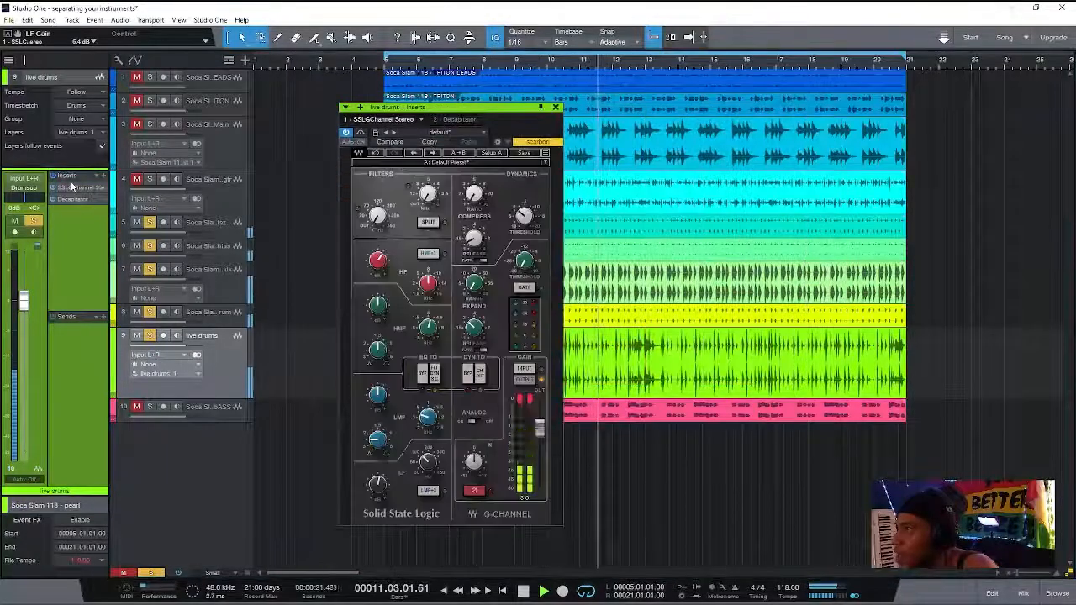
pyautogui.moveTo(373, 483); pyautogui.dragTo(376, 494)
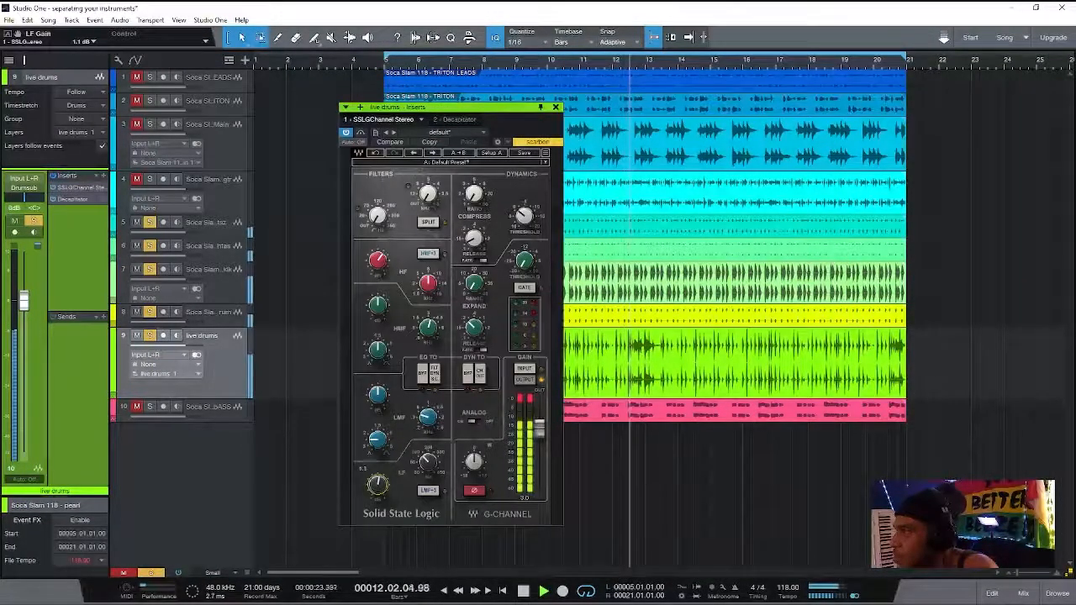
# Route the kick track's output to the Drumsub bus
pyautogui.click(555, 107)
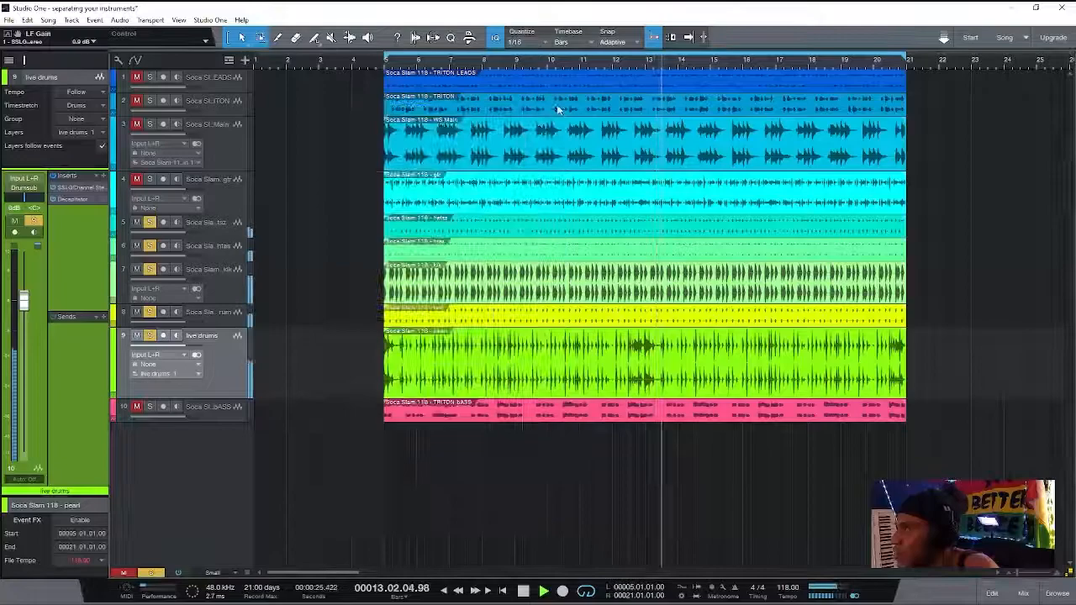
pyautogui.click(227, 288)
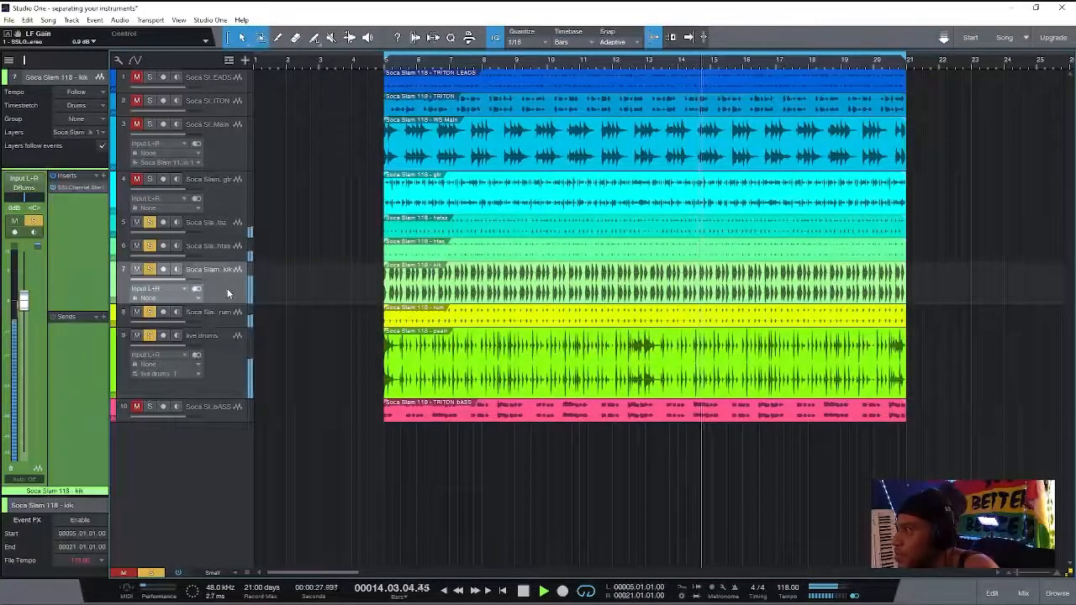
pyautogui.click(24, 187)
pyautogui.click(60, 249)
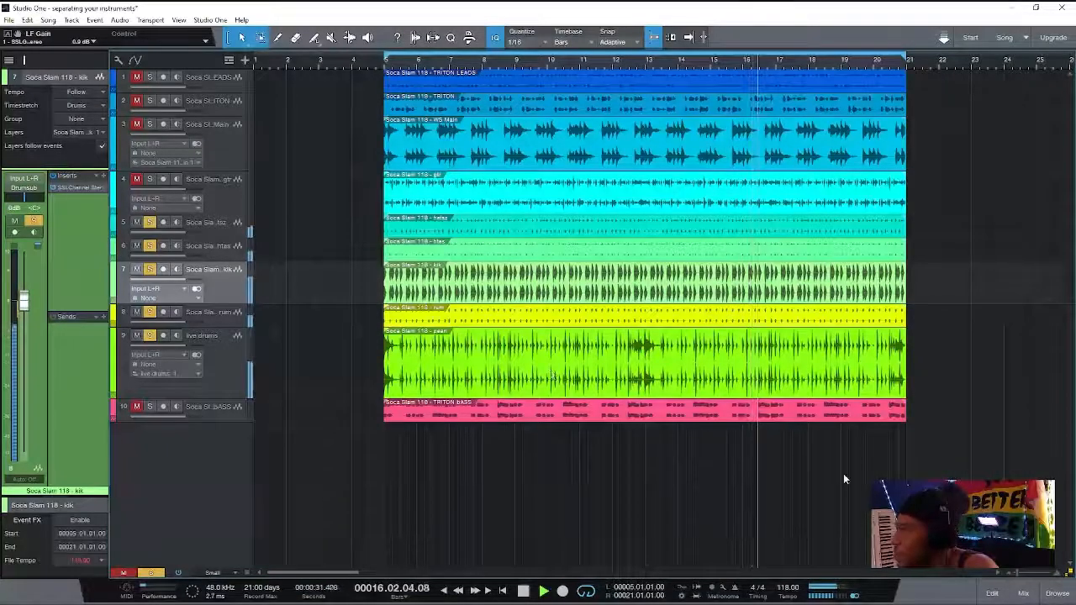
# In the mixing console, insert SSLComp Stereo on the Drumcomp bus and adjust its compression settings
pyautogui.click(1024, 593)
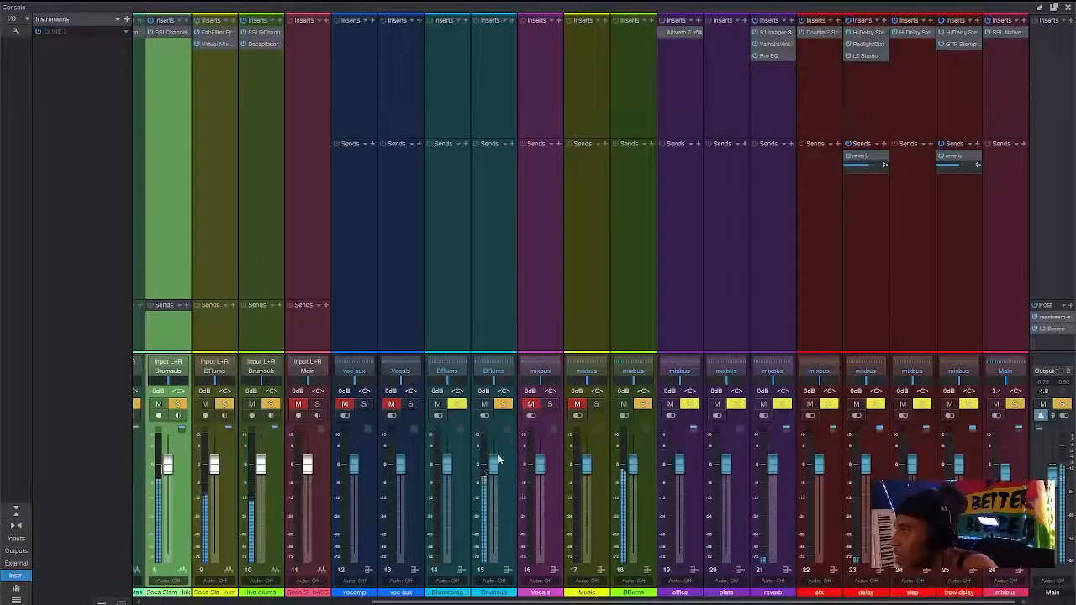
pyautogui.click(465, 21)
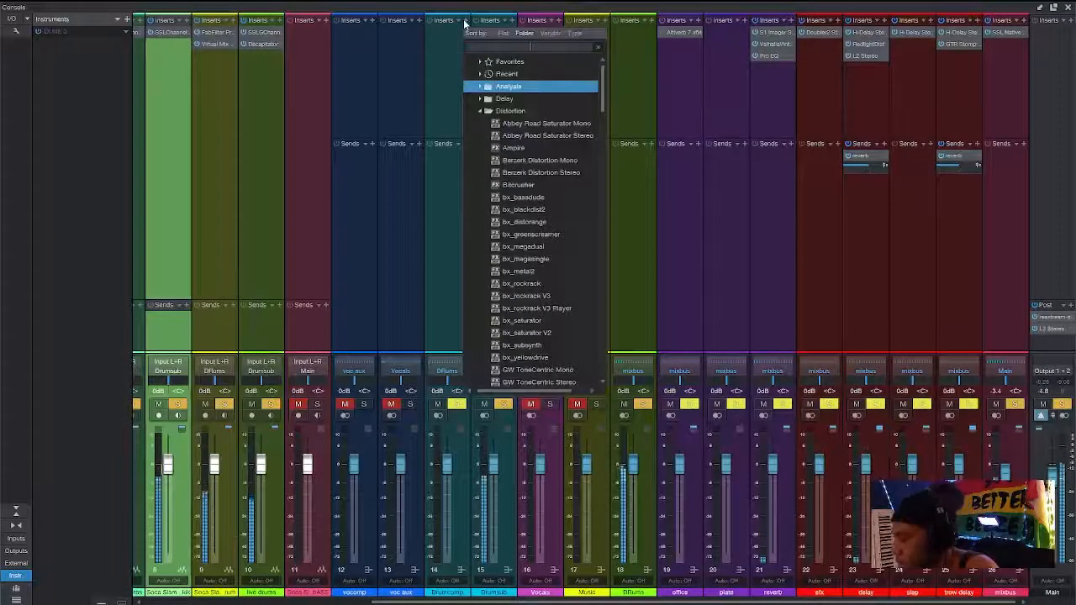
pyautogui.write('ssl')
pyautogui.click(517, 160)
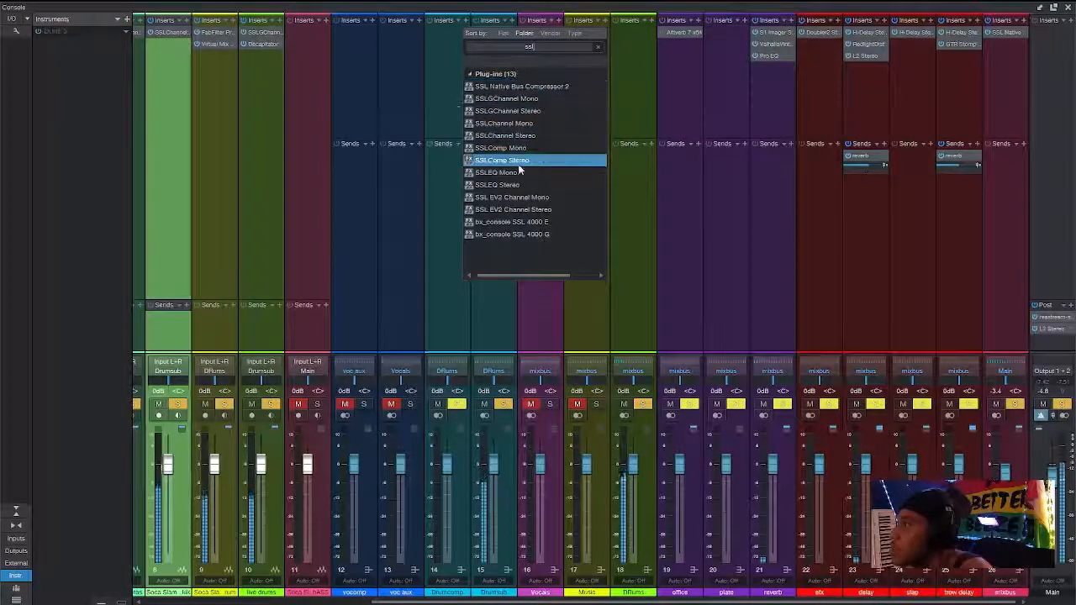
pyautogui.click(521, 161)
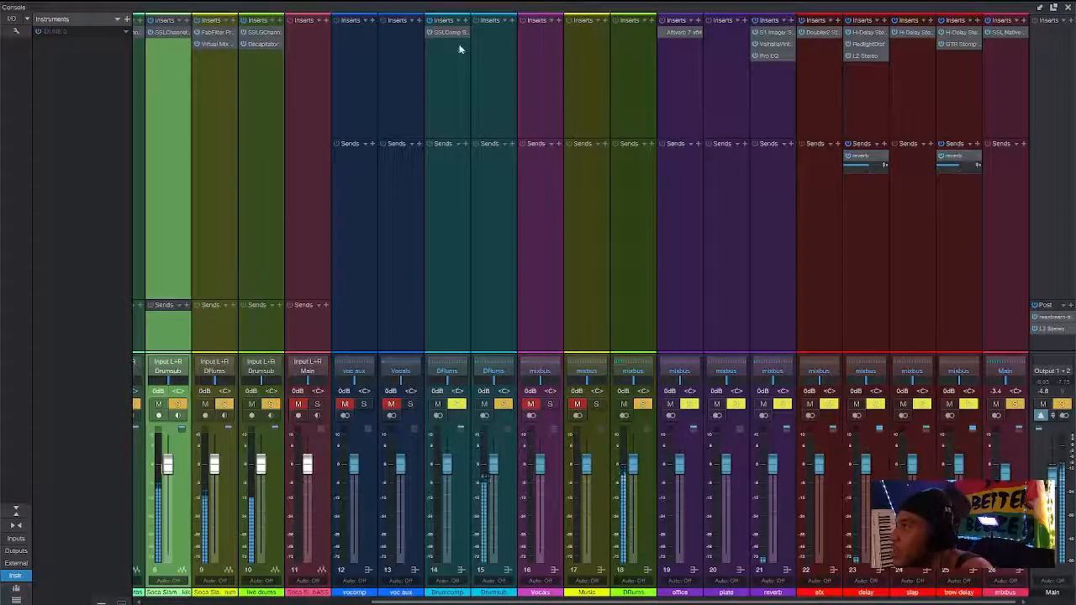
pyautogui.doubleClick(449, 35)
pyautogui.doubleClick(449, 34)
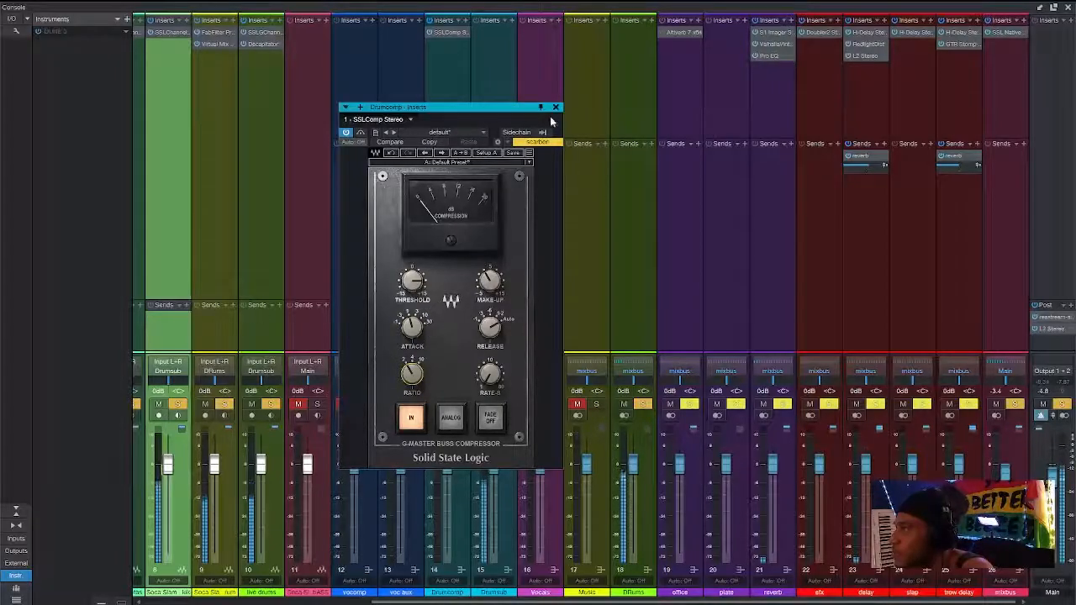
pyautogui.click(557, 108)
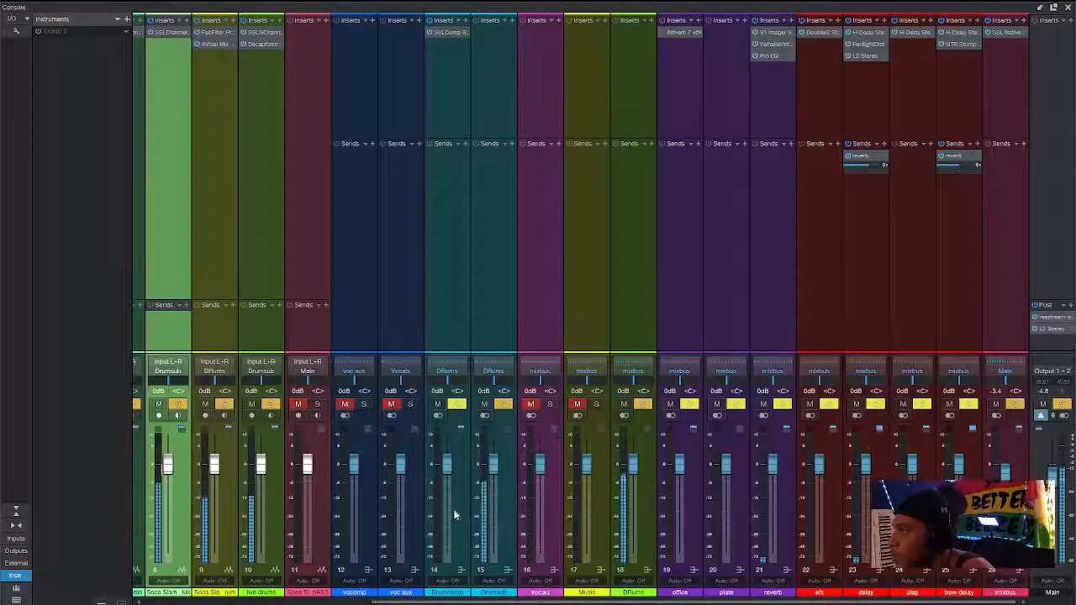
# Send the Drumsub bus to Drumcomp, check the compressor's response and lower the Drumcomp fader to about -4.4 dB
pyautogui.click(512, 144)
pyautogui.click(569, 195)
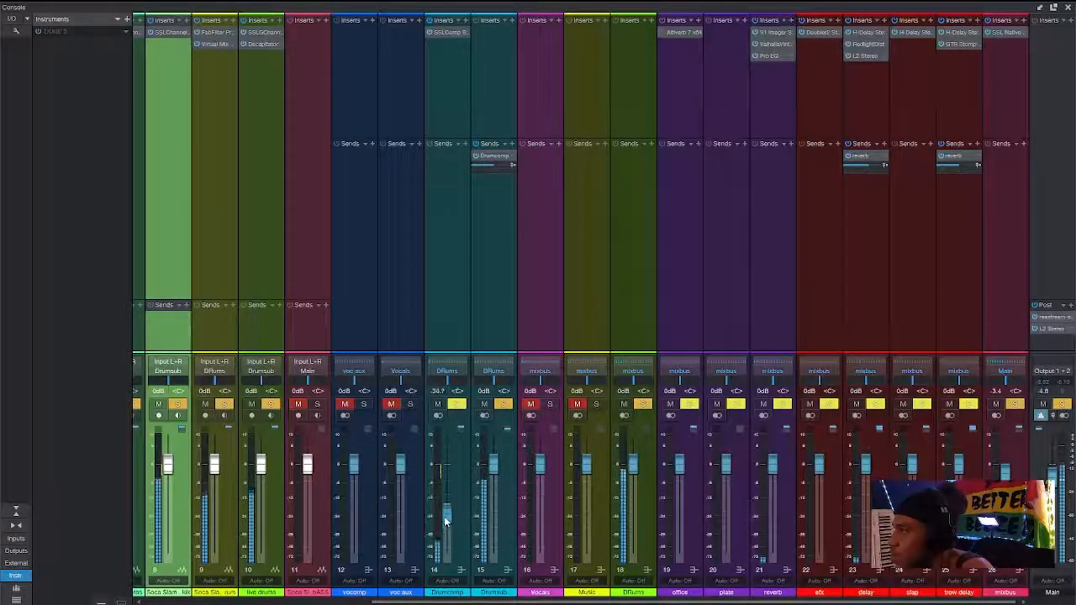
pyautogui.click(447, 35)
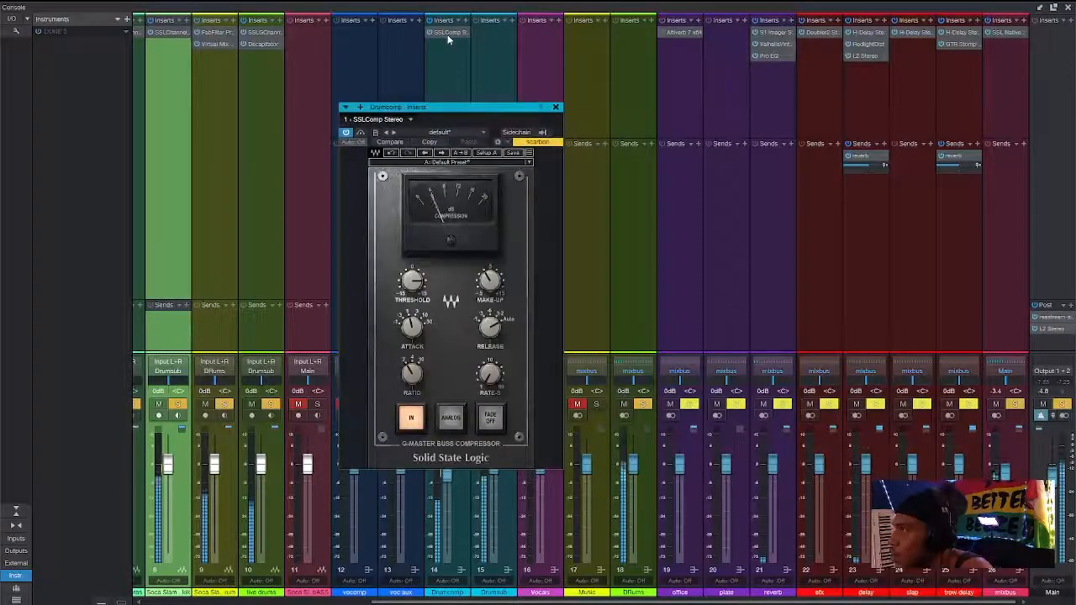
pyautogui.click(556, 107)
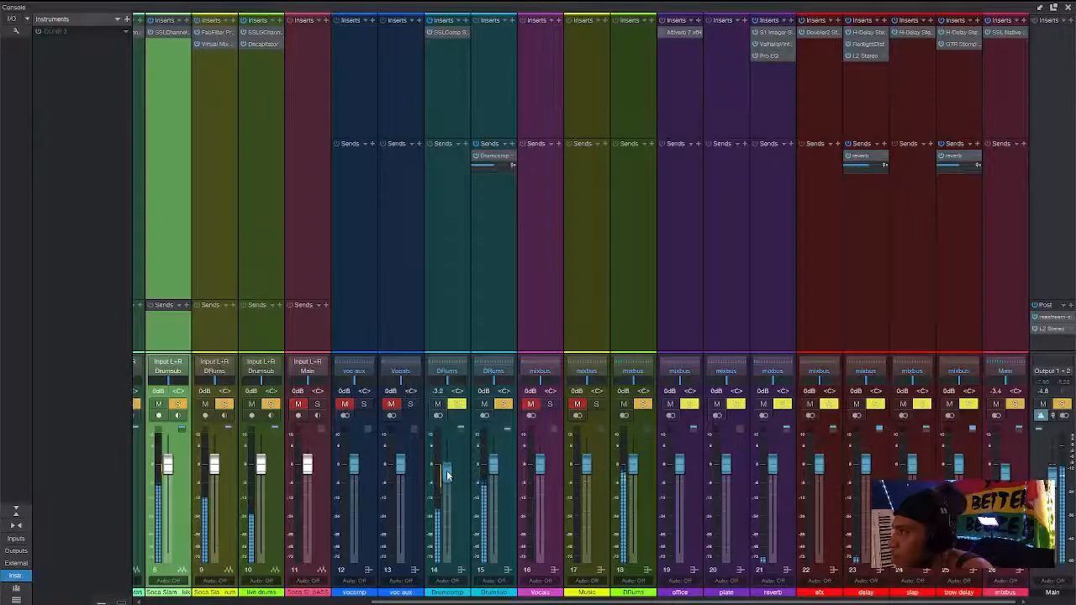
# Insert F6 Stereo on the DRums bus and boost band 5 by about 2 dB around 5.5 kHz
pyautogui.click(649, 542)
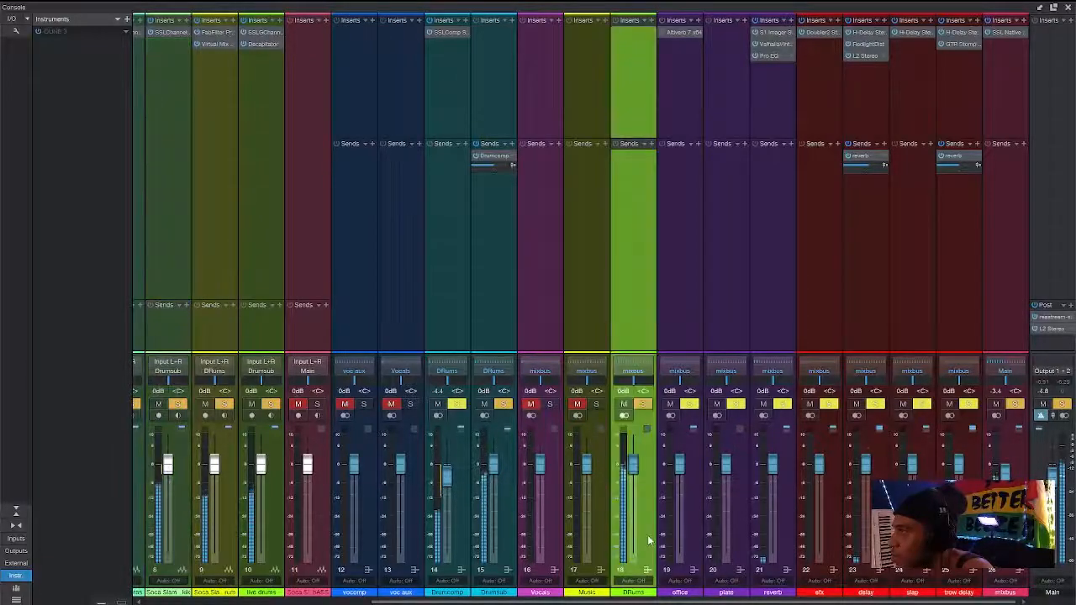
pyautogui.click(648, 19)
pyautogui.write('ssl')
pyautogui.press('BackSpace')
pyautogui.press('BackSpace')
pyautogui.press('BackSpace')
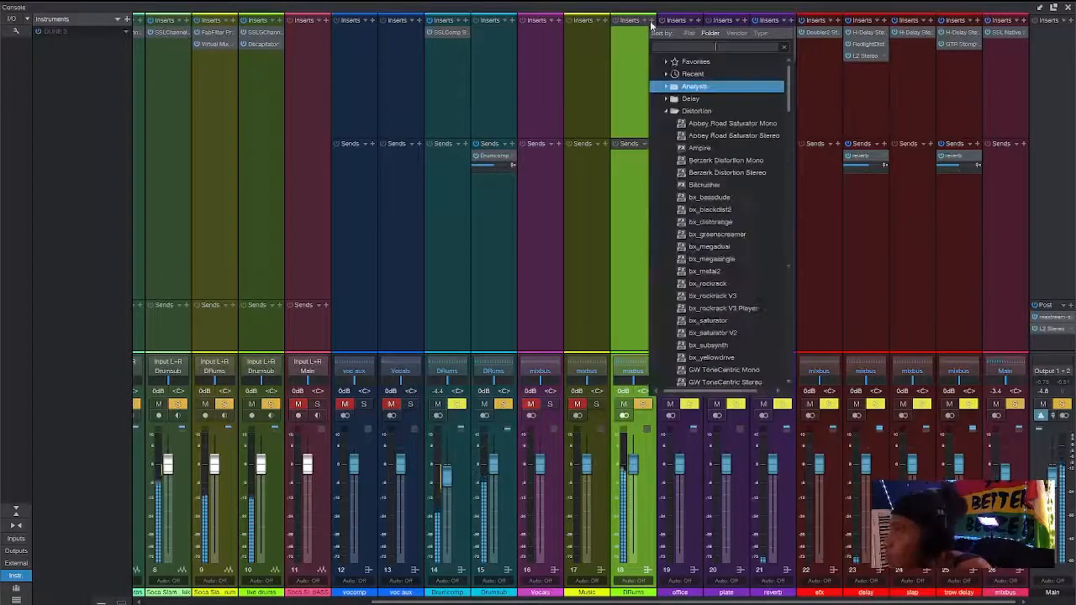
pyautogui.write('f6')
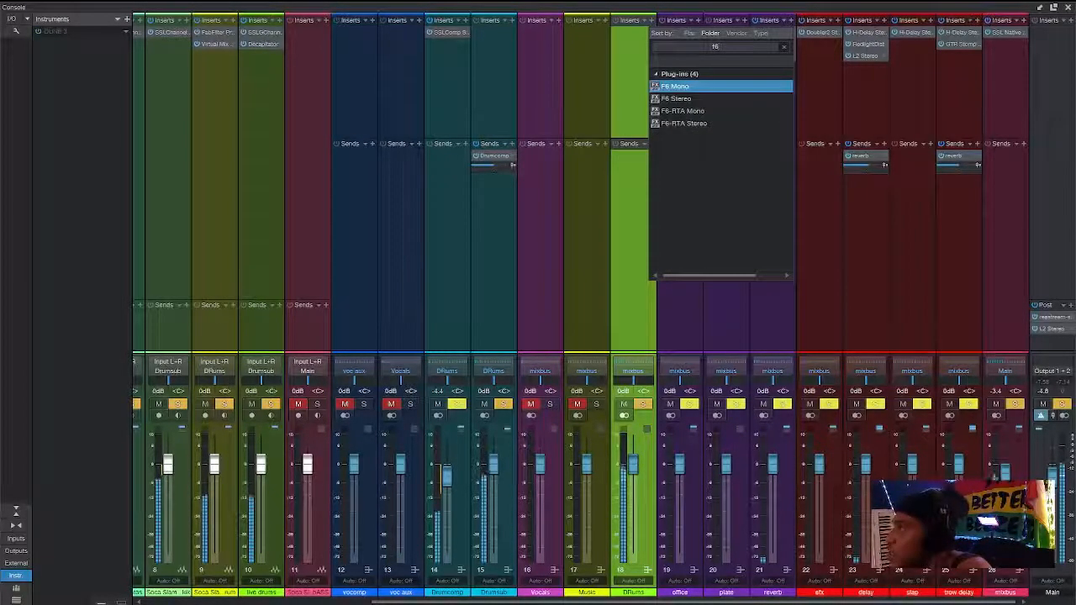
pyautogui.click(691, 99)
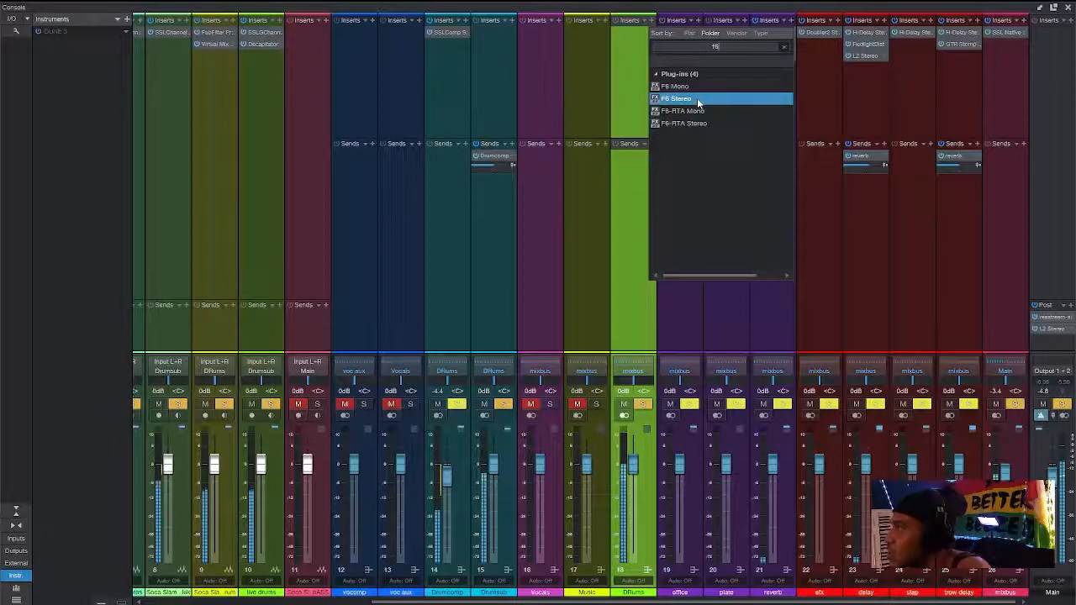
pyautogui.doubleClick(694, 99)
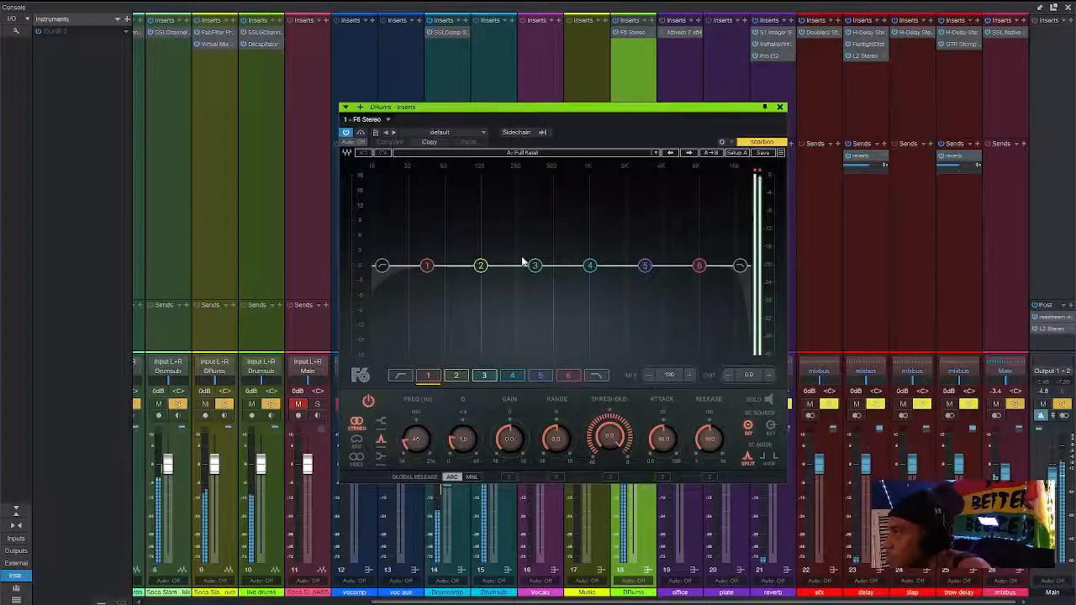
pyautogui.moveTo(645, 269); pyautogui.dragTo(681, 254)
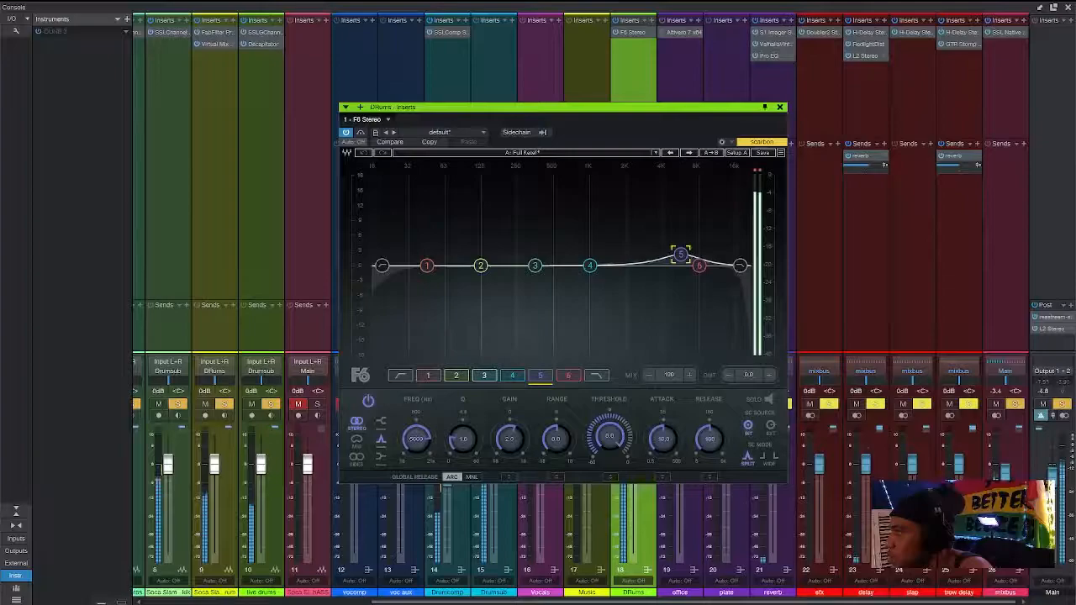
pyautogui.click(781, 109)
pyautogui.click(1071, 9)
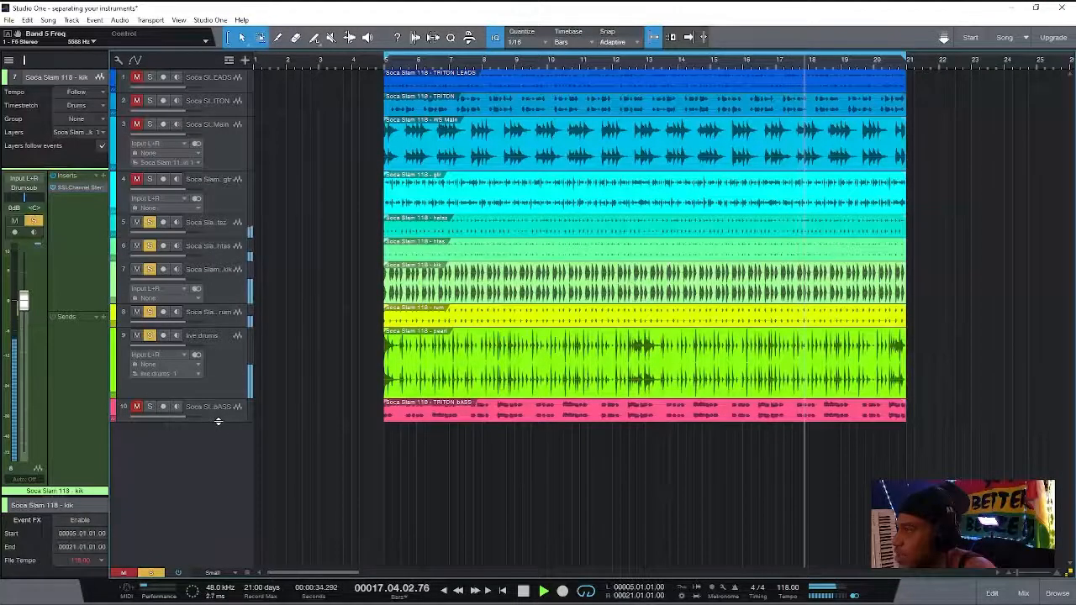
# Enlarge the bass track, unmute it and route its output to the Music bus
pyautogui.moveTo(219, 421); pyautogui.dragTo(228, 481)
pyautogui.click(232, 454)
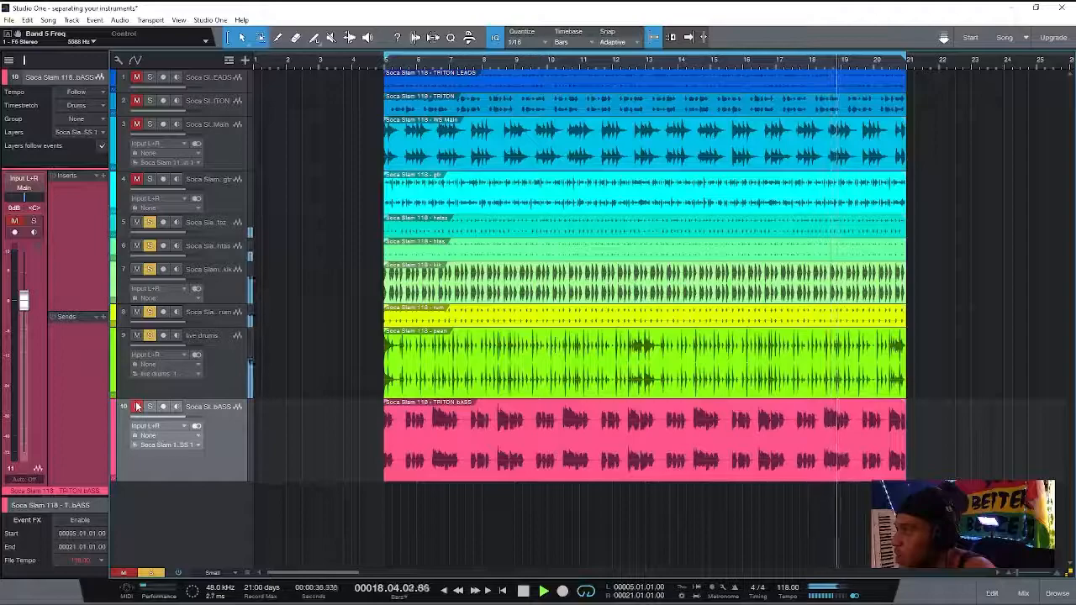
pyautogui.click(137, 409)
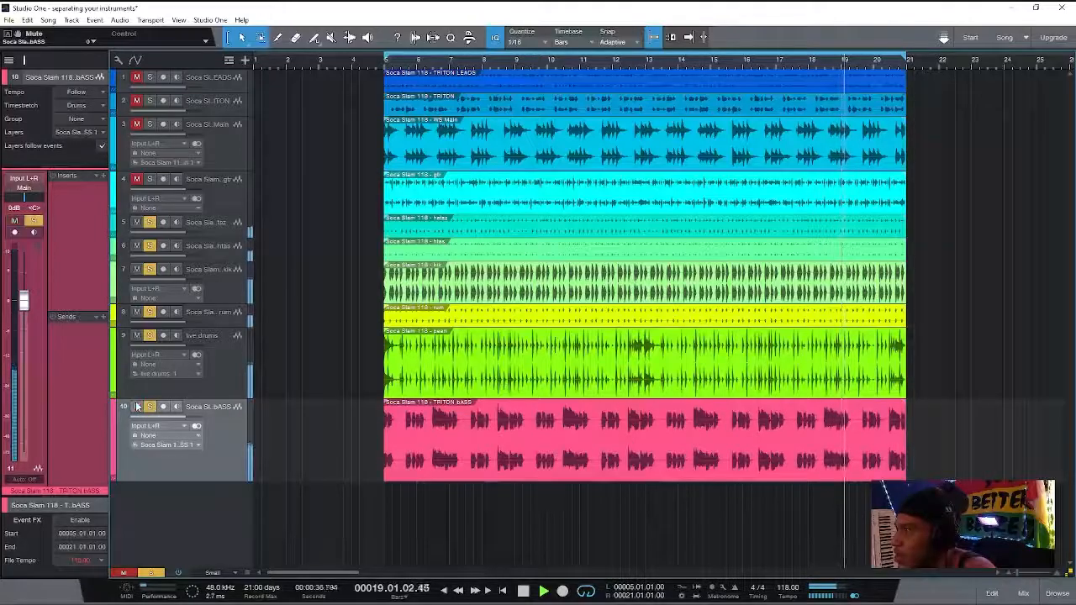
pyautogui.click(24, 186)
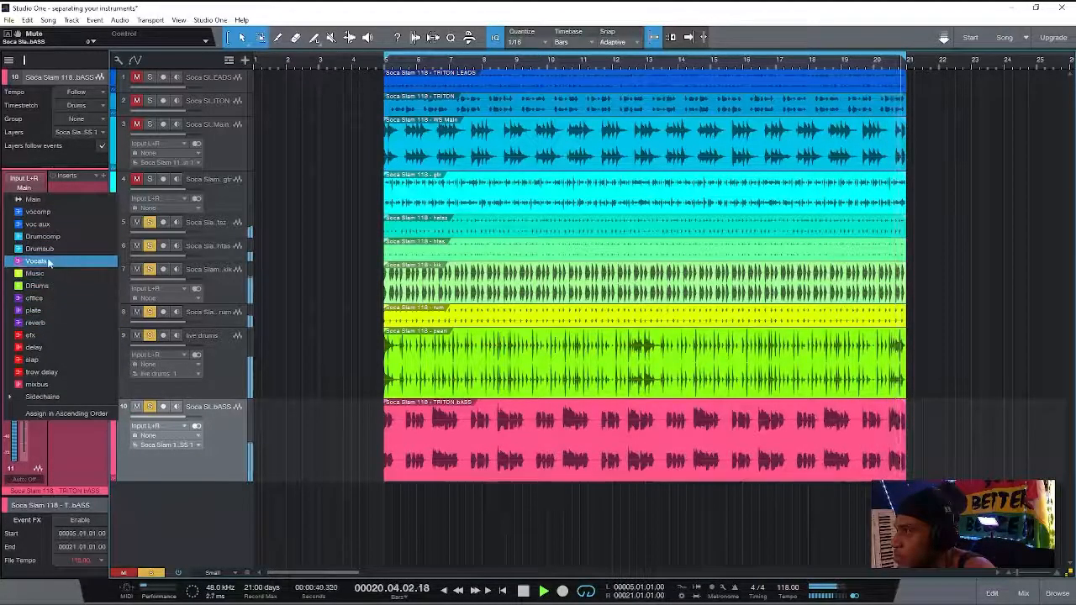
pyautogui.click(46, 275)
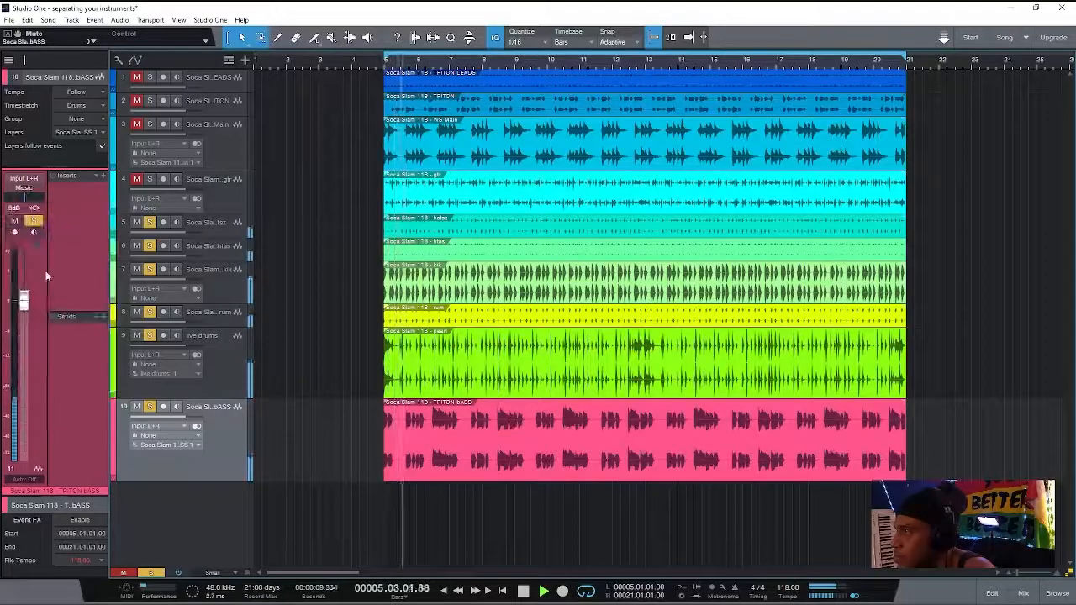
# Insert Slate's Virtual Mix Rack on the bass track and load the Default preset of Classic Strip 1
pyautogui.click(103, 175)
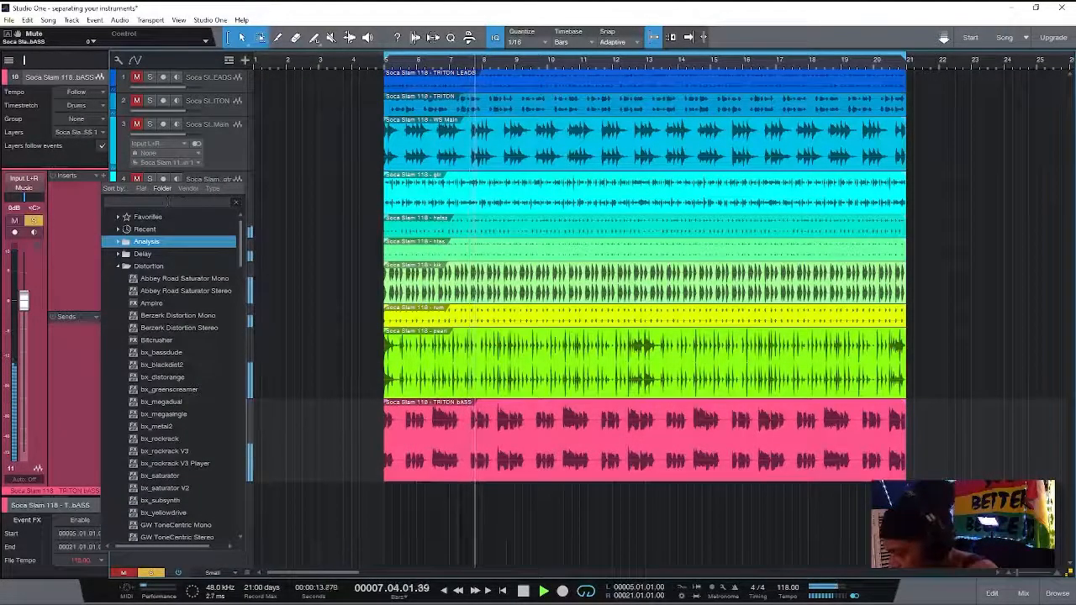
pyautogui.write('slate')
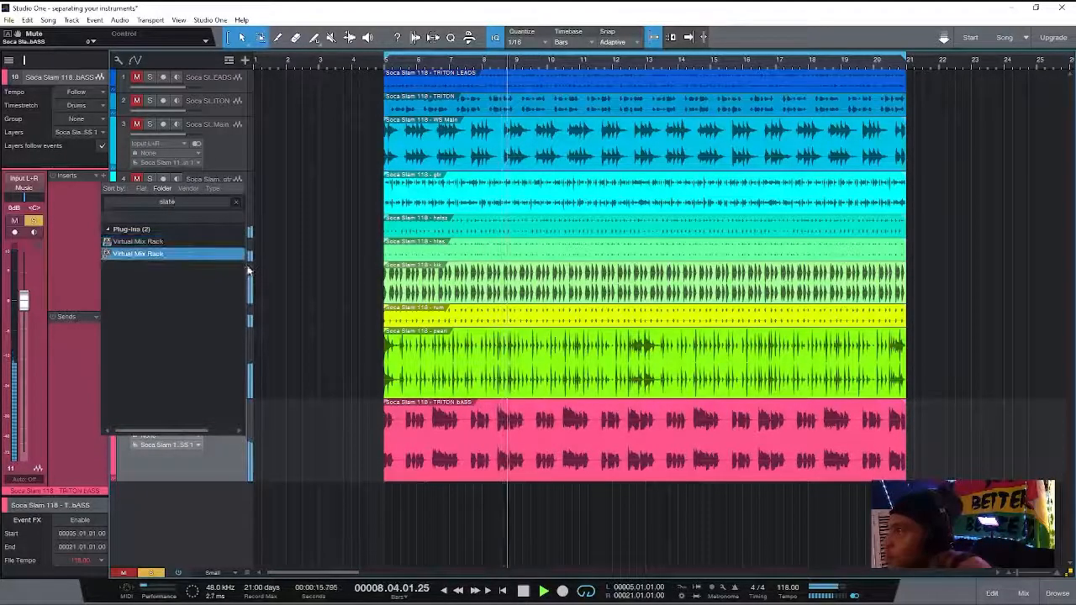
pyautogui.click(205, 257)
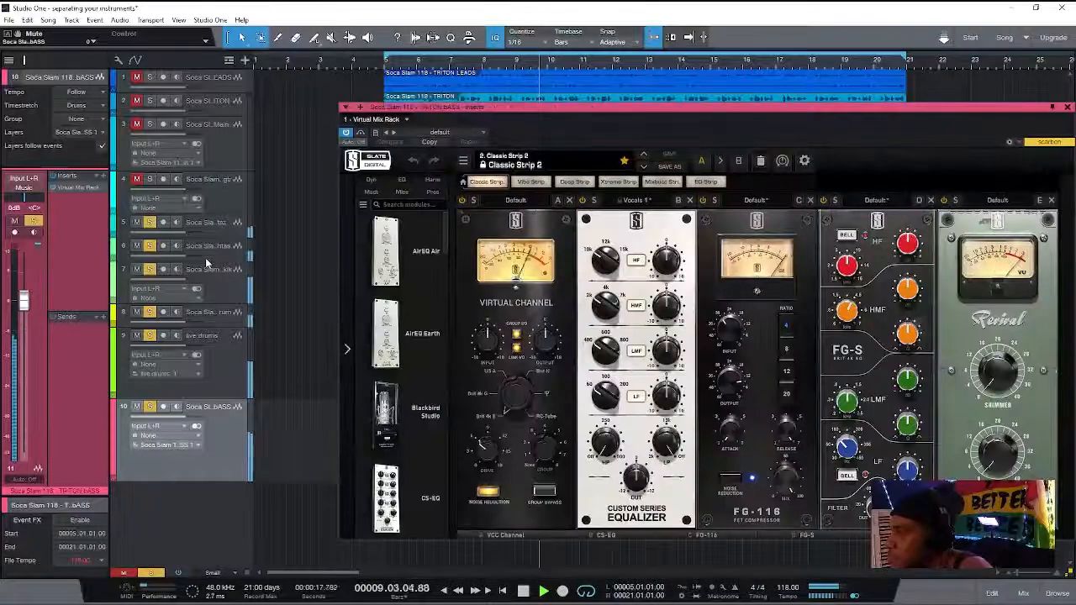
pyautogui.click(579, 166)
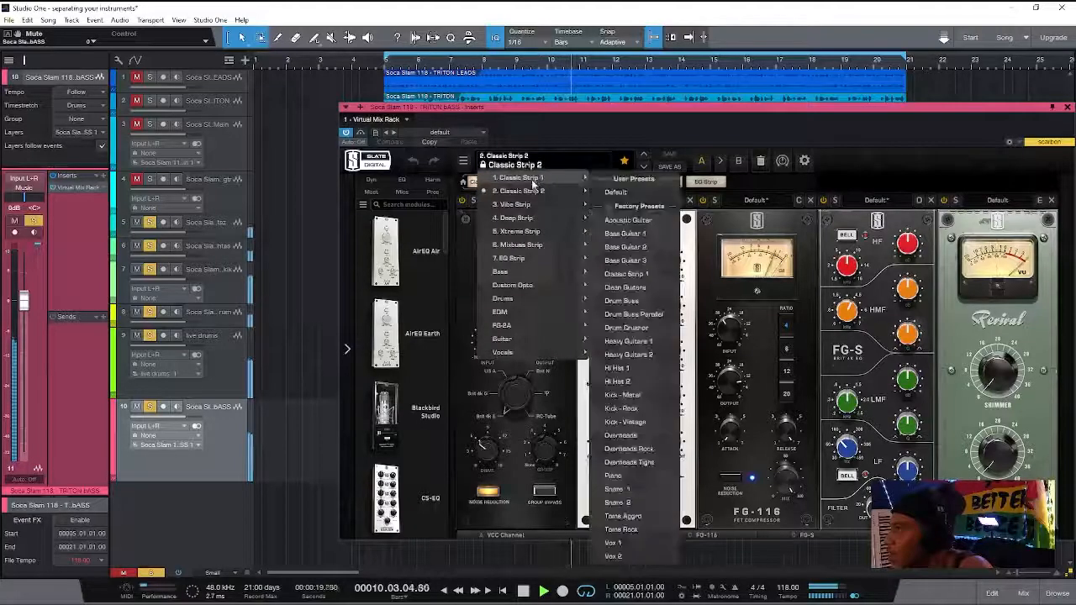
pyautogui.moveTo(549, 178)
pyautogui.click(615, 192)
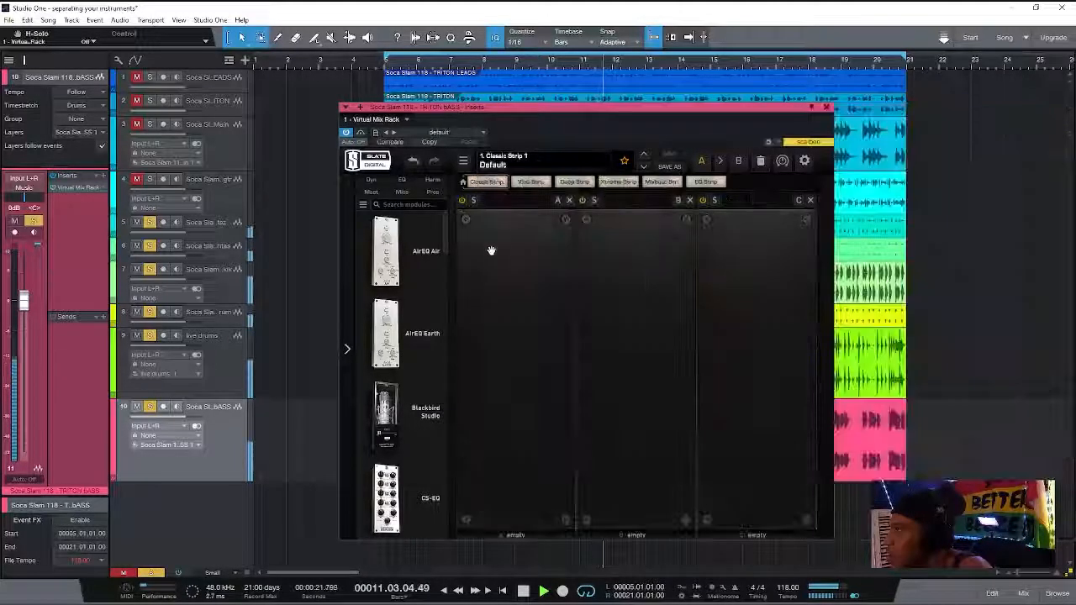
# Place the FG-Stress compressor in the rack's first slot, adjust its attack and set the ratio to 2:1
pyautogui.scroll(-1, 445, 244)
pyautogui.moveTo(444, 244); pyautogui.dragTo(448, 401)
pyautogui.moveTo(388, 278); pyautogui.dragTo(530, 340)
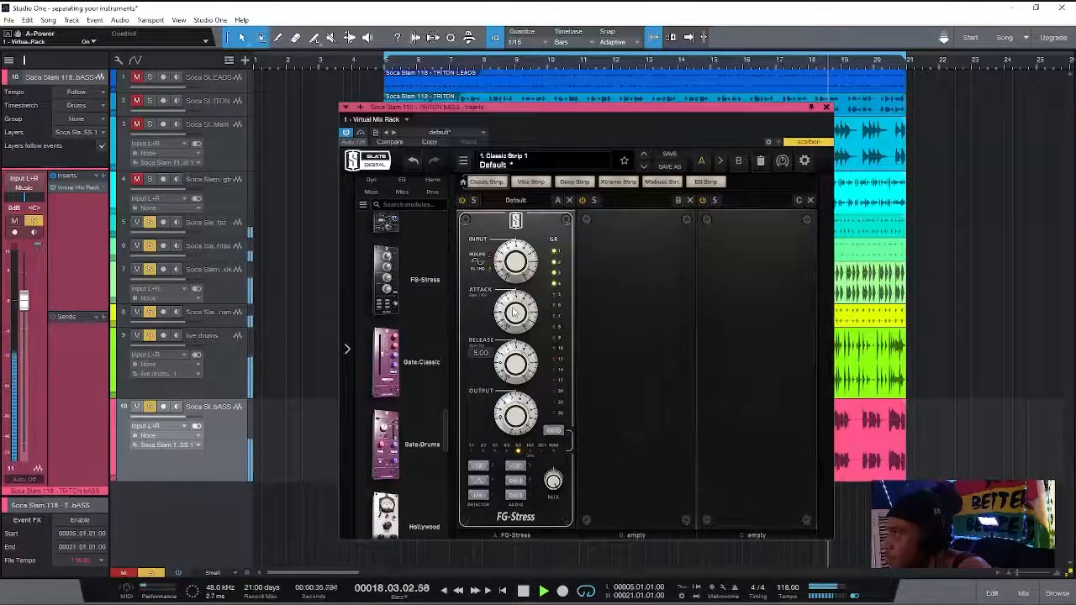
pyautogui.moveTo(518, 316); pyautogui.dragTo(519, 365)
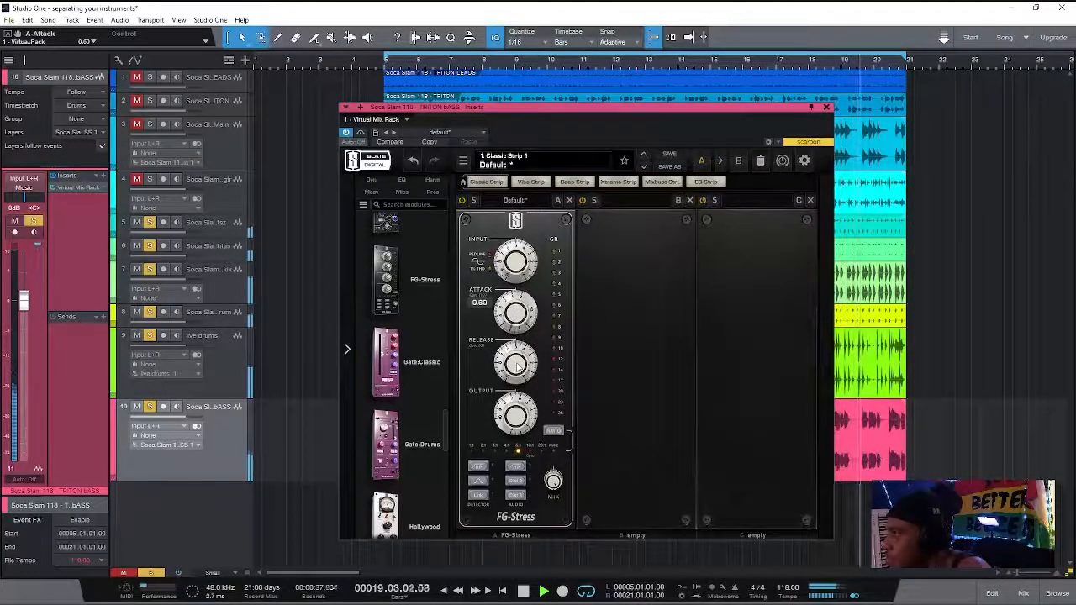
pyautogui.moveTo(519, 316); pyautogui.dragTo(503, 190)
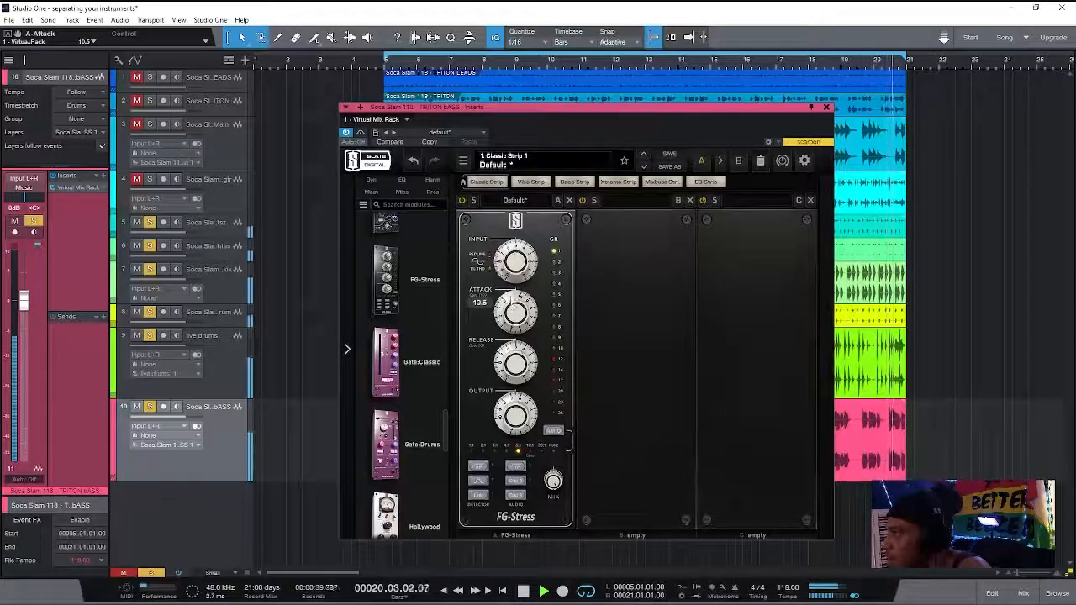
pyautogui.moveTo(512, 312); pyautogui.dragTo(511, 328)
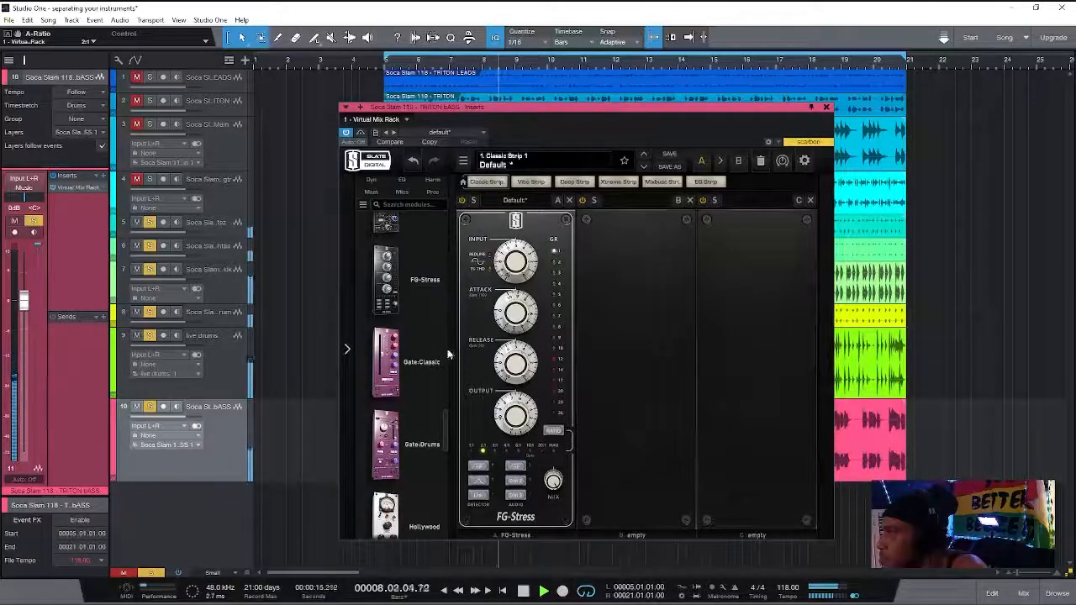
# Add the FG-S equalizer to the bass rack's second slot and boost its HMF band by 5.25 dB at 3.16 kHz
pyautogui.scroll(4, 445, 402)
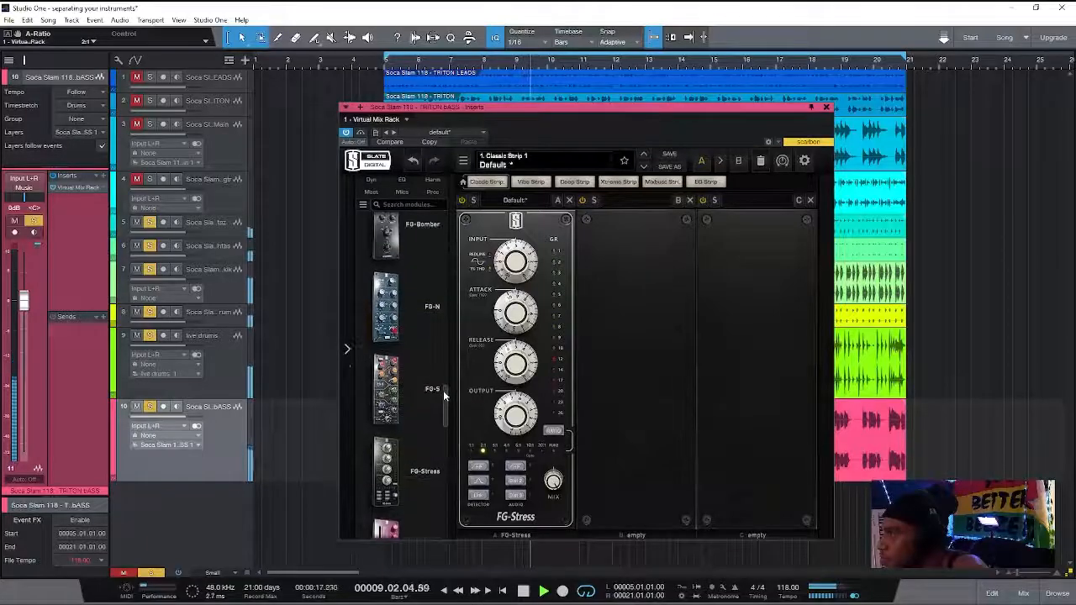
pyautogui.moveTo(386, 385); pyautogui.dragTo(659, 353)
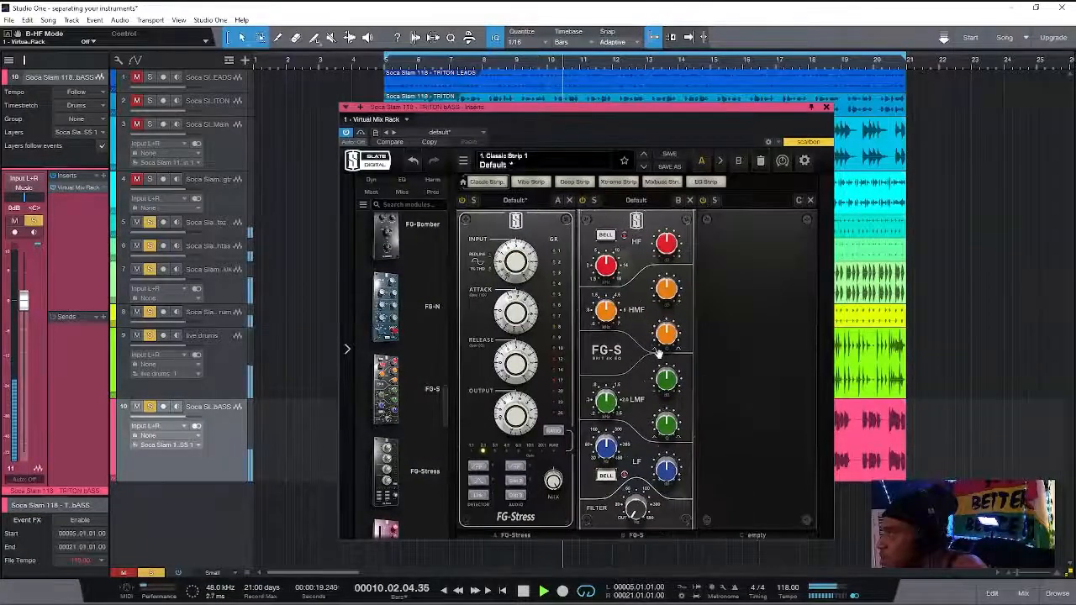
pyautogui.moveTo(603, 319); pyautogui.dragTo(604, 315)
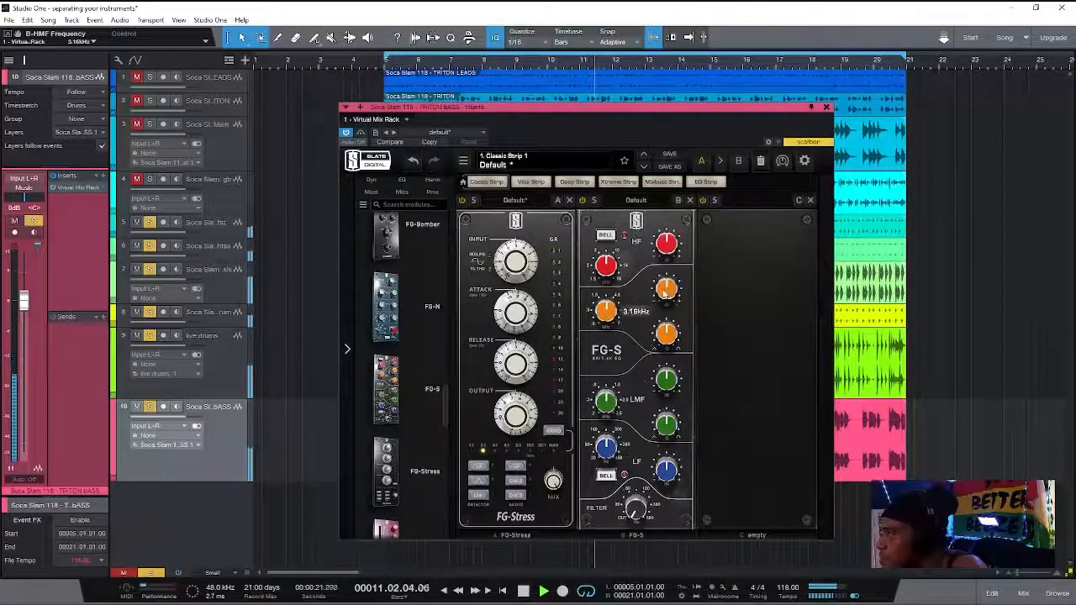
pyautogui.moveTo(667, 298)
pyautogui.mouseDown()
pyautogui.moveTo(670, 268)
pyautogui.moveTo(670, 299)
pyautogui.mouseUp()
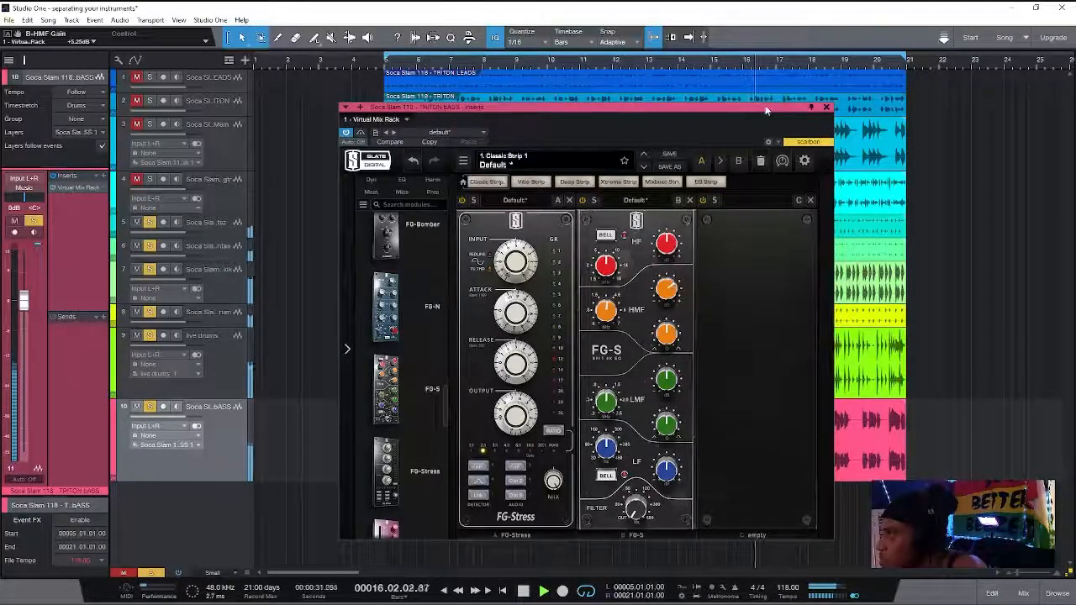
pyautogui.click(827, 107)
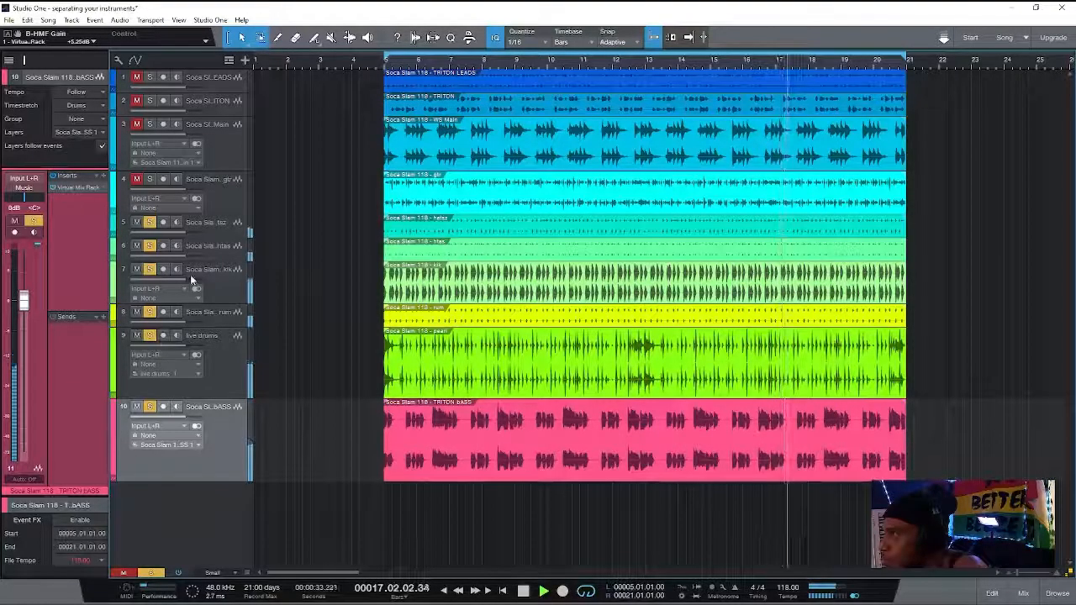
# On the kick track's SSLChannel compressor, adjust the release and fast-attack switch and set the threshold to about -11.3 dB
pyautogui.click(223, 293)
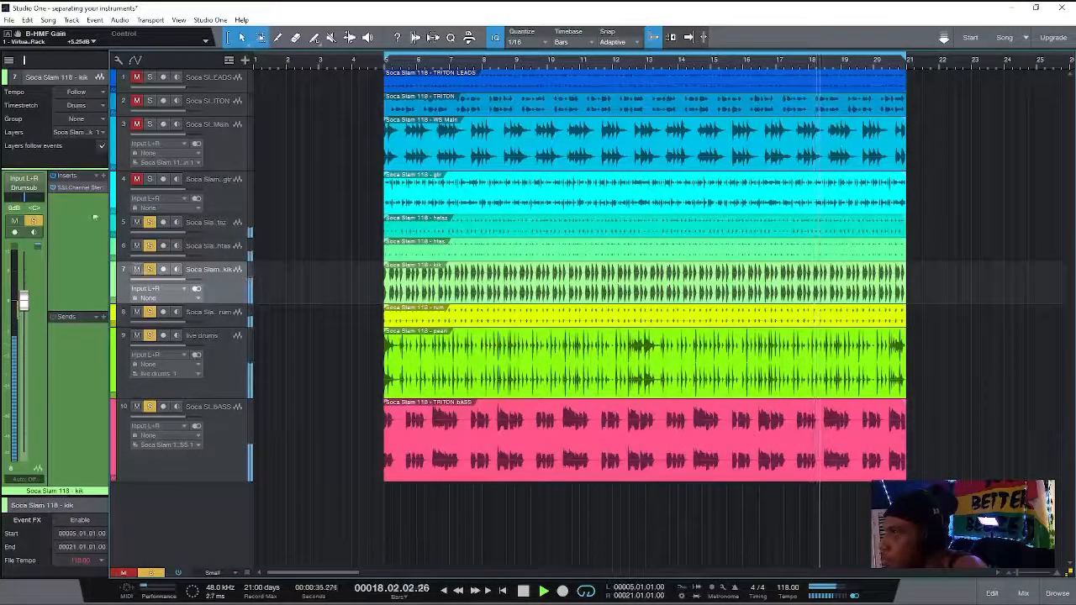
pyautogui.click(79, 189)
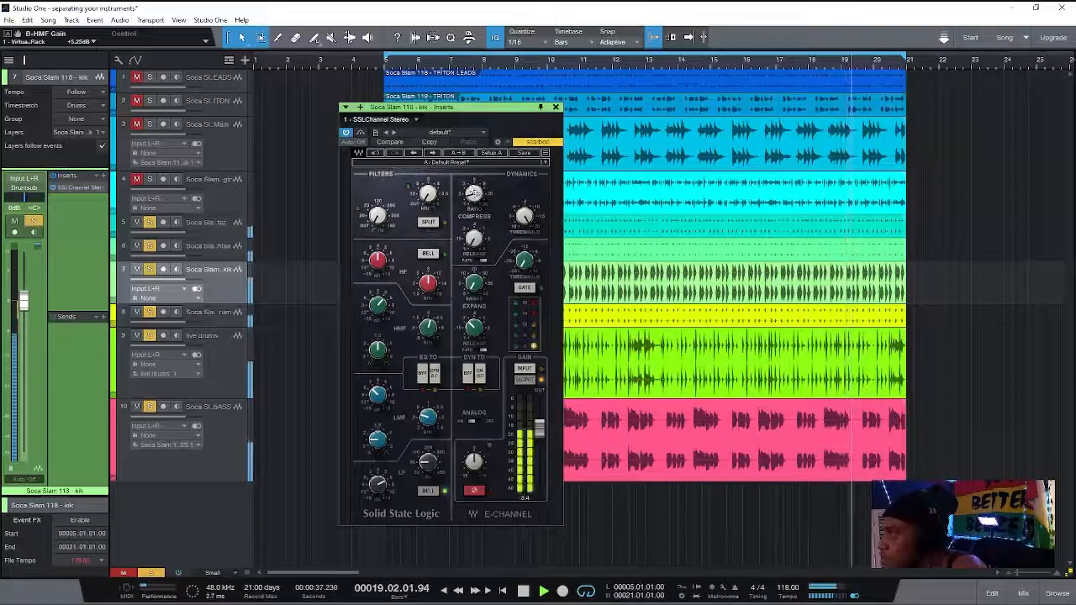
pyautogui.click(482, 264)
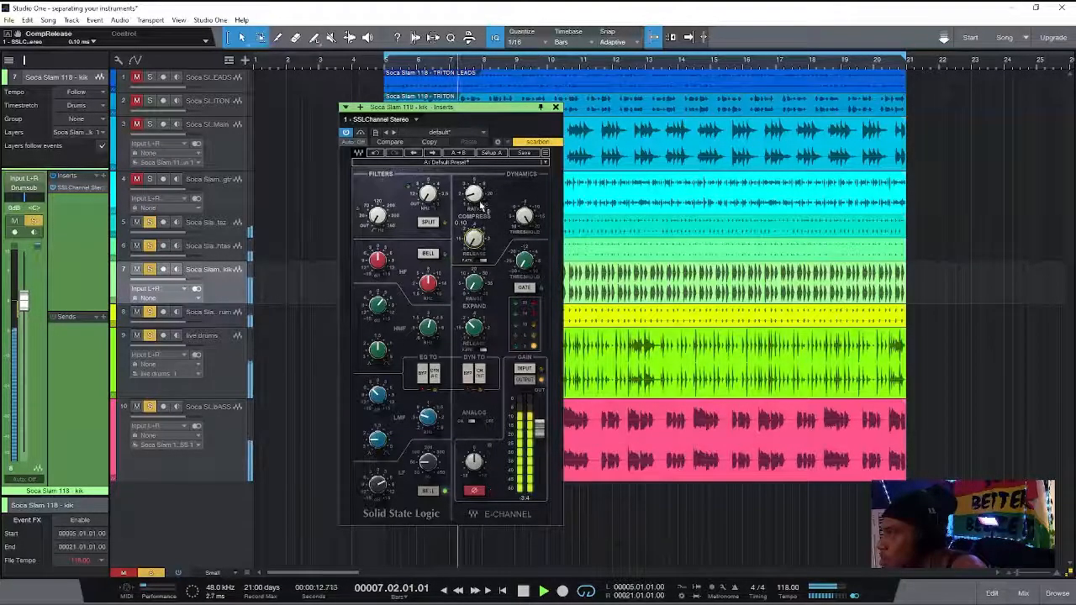
pyautogui.click(480, 261)
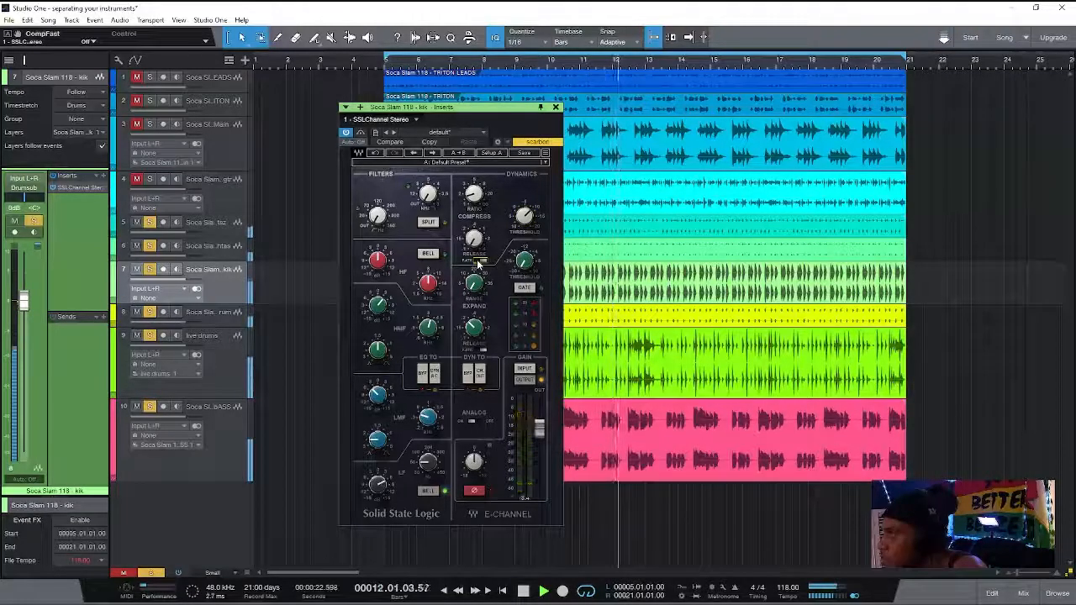
pyautogui.moveTo(527, 221); pyautogui.dragTo(524, 220)
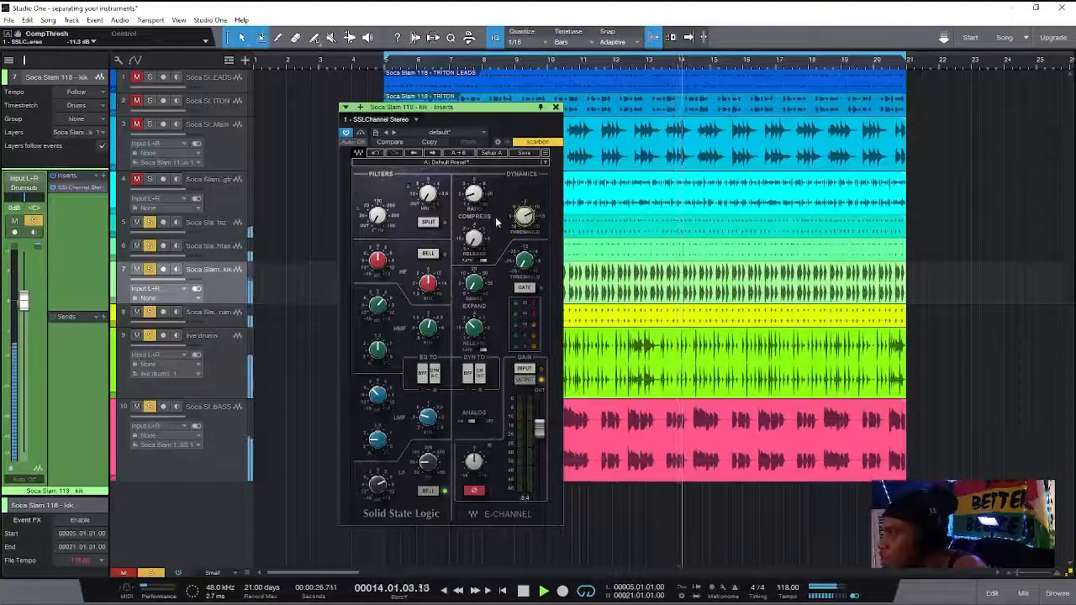
pyautogui.click(554, 108)
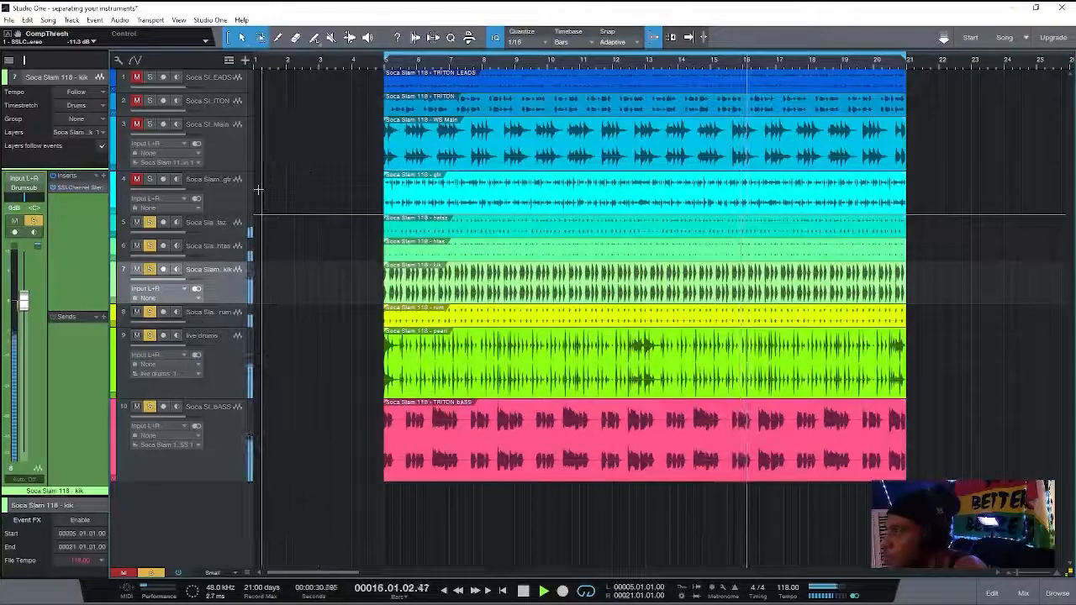
# Unmute the guitar track and route its output to the Music bus
pyautogui.click(210, 200)
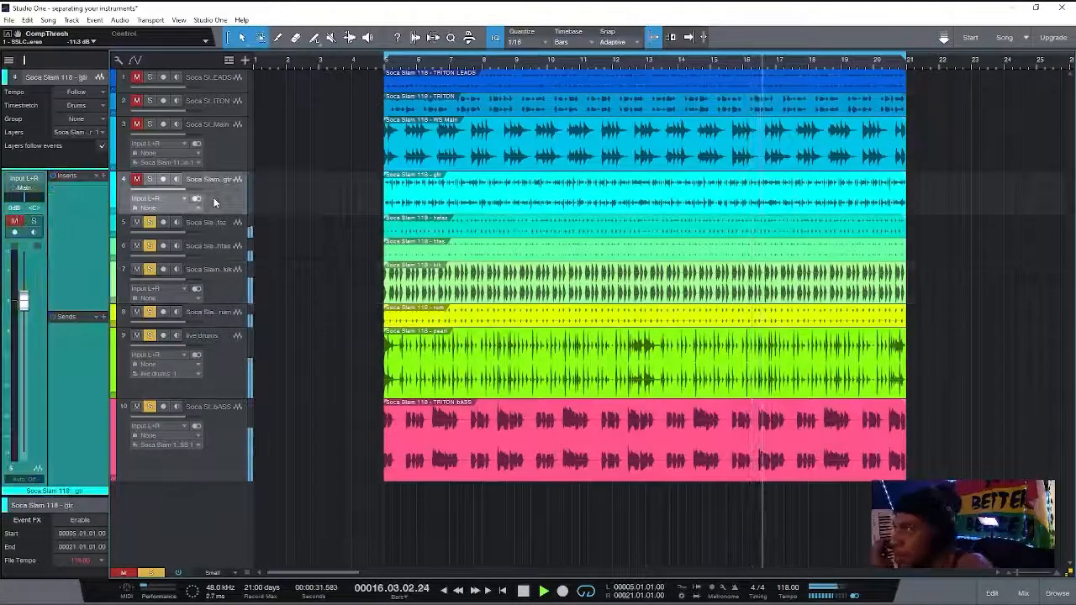
pyautogui.click(136, 180)
pyautogui.click(25, 188)
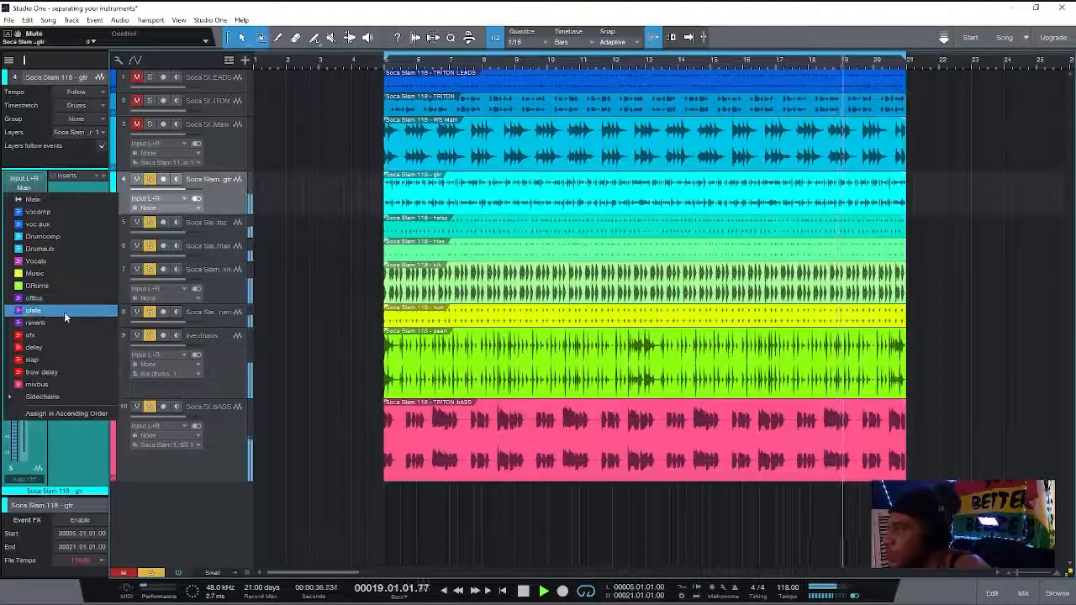
pyautogui.click(57, 279)
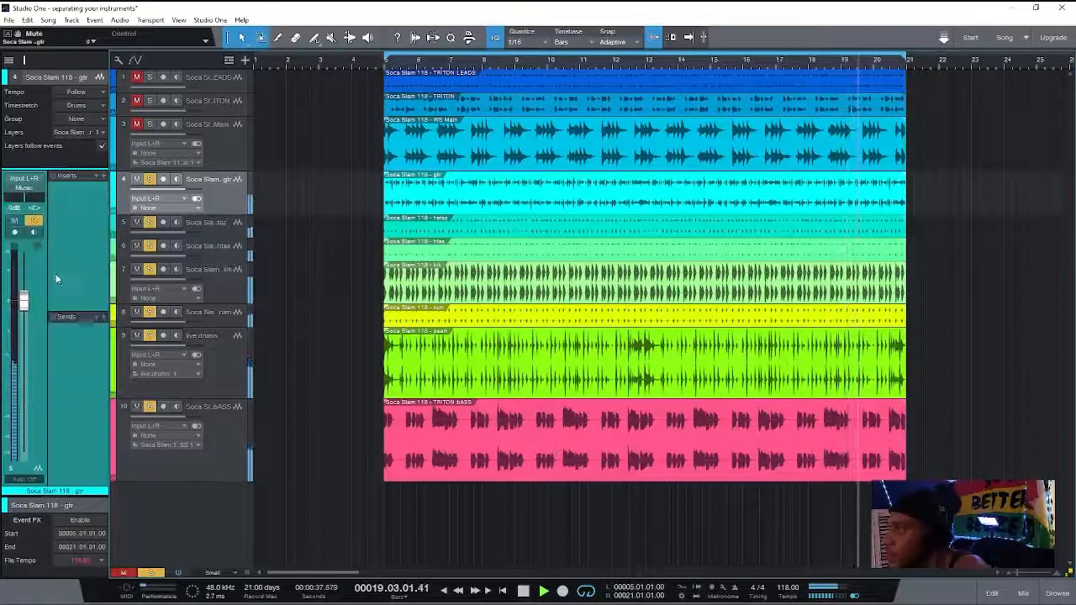
# Find Pro EQ in the plug-in list and insert it on the guitar track
pyautogui.click(104, 177)
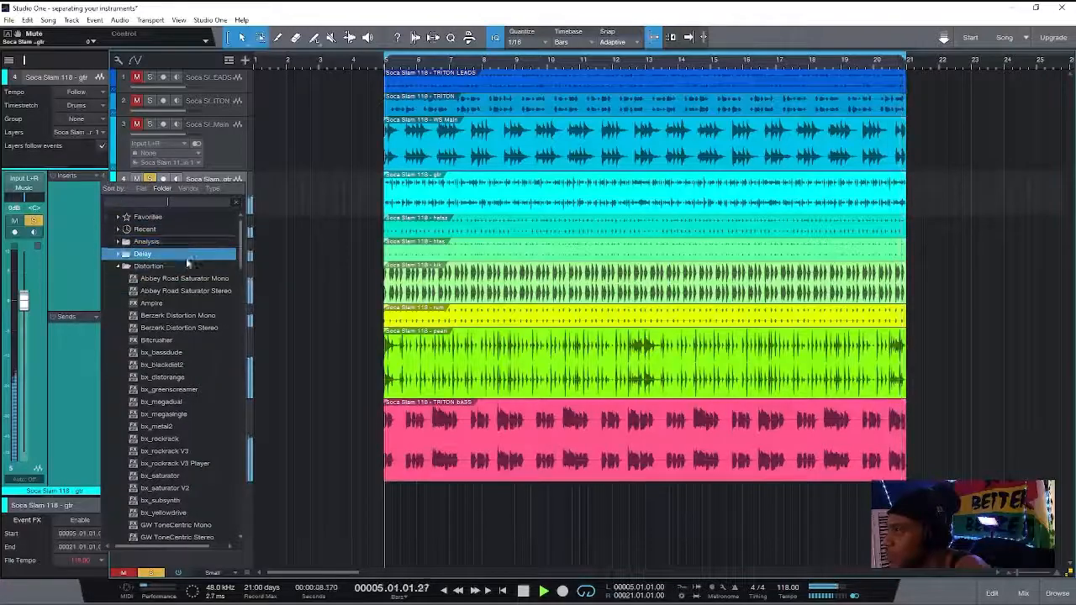
pyautogui.click(118, 268)
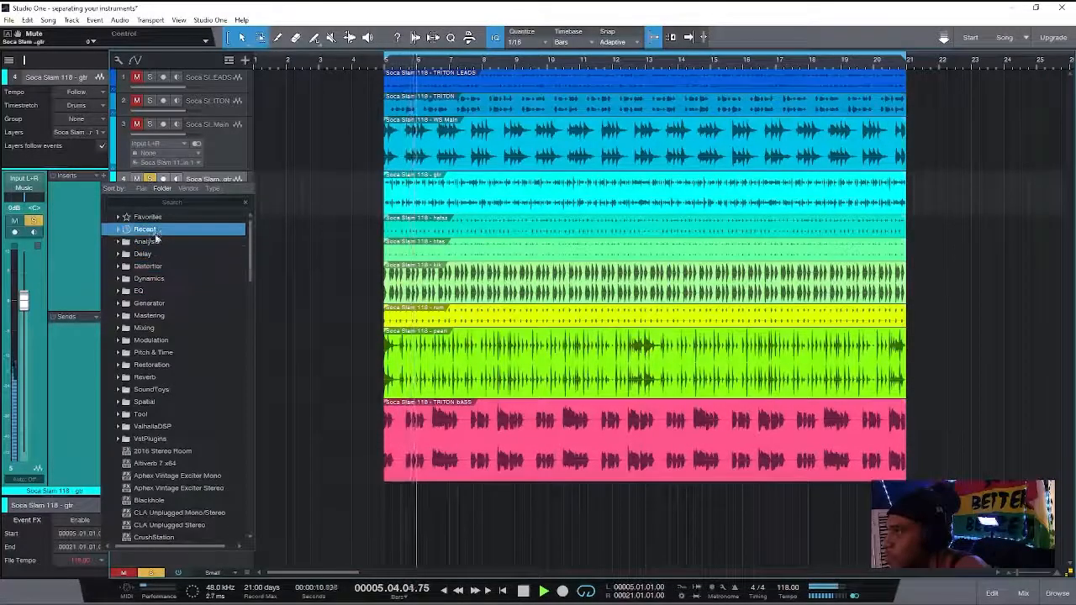
pyautogui.click(167, 203)
pyautogui.write('pro')
pyautogui.doubleClick(176, 255)
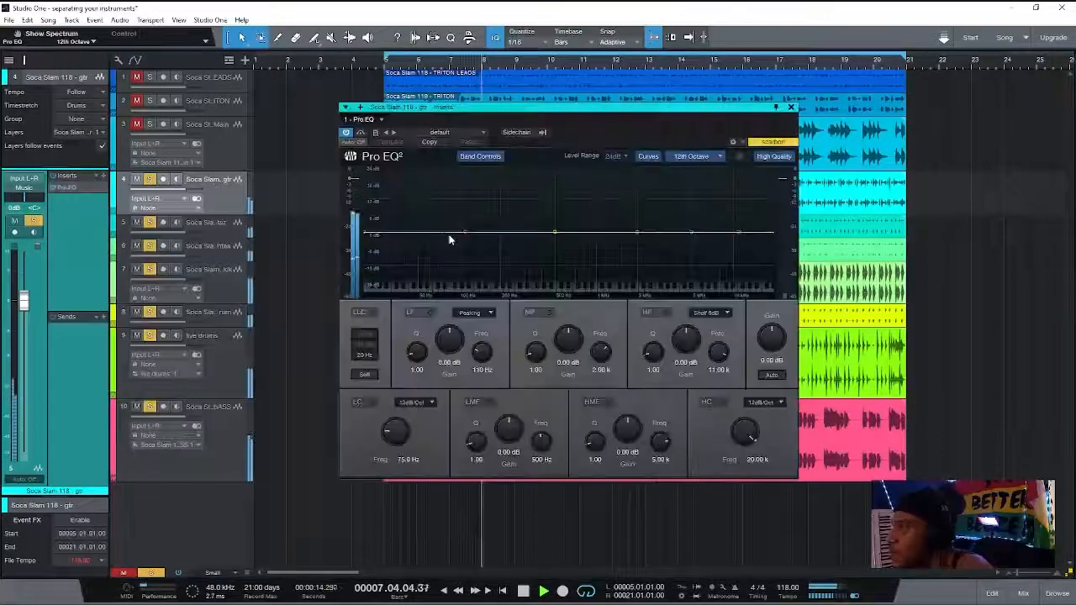
# Boost the guitar's HMF band by 7.92 dB at 6.82 kHz and cut LMF by 5.28 dB at 500 Hz with Q 14.20
pyautogui.moveTo(627, 437)
pyautogui.mouseDown()
pyautogui.moveTo(626, 427)
pyautogui.moveTo(661, 439)
pyautogui.moveTo(630, 435)
pyautogui.mouseUp()
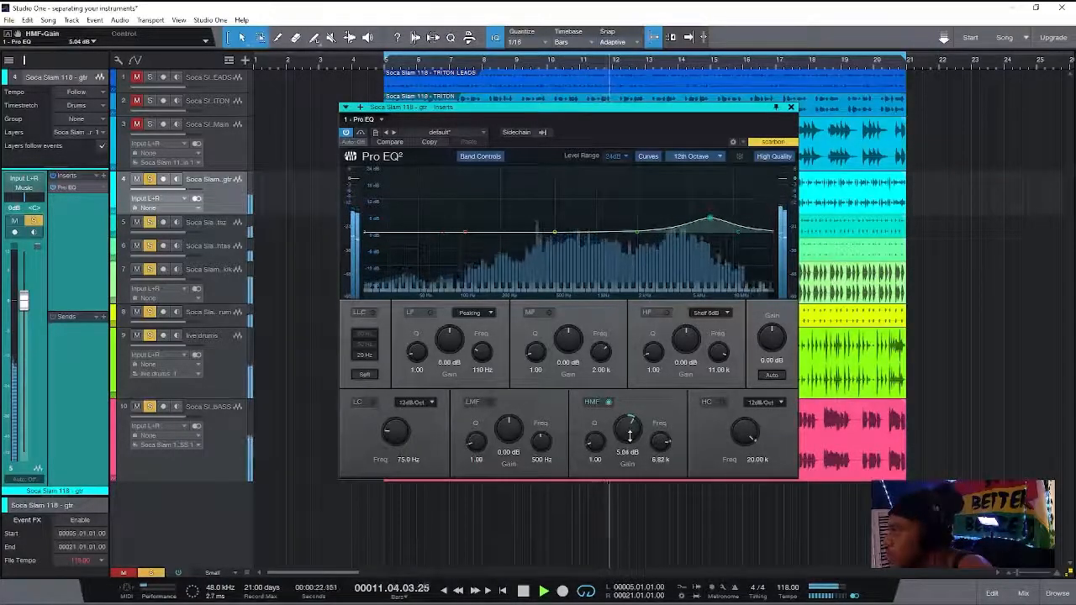
pyautogui.click(490, 403)
pyautogui.moveTo(477, 442); pyautogui.dragTo(515, 454)
pyautogui.moveTo(628, 432)
pyautogui.mouseDown()
pyautogui.moveTo(627, 421)
pyautogui.moveTo(626, 431)
pyautogui.mouseUp()
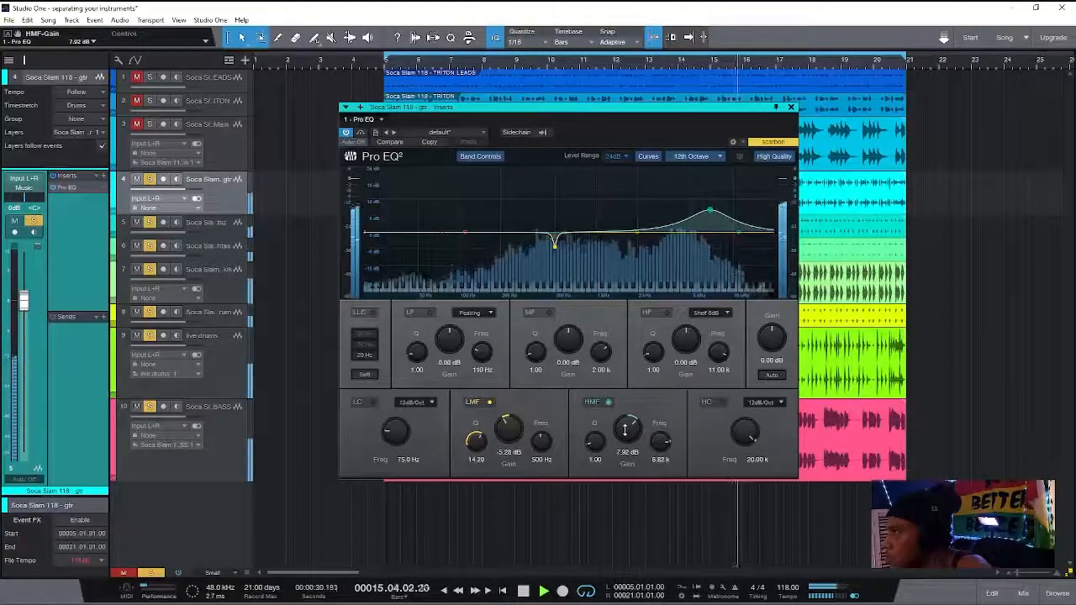
pyautogui.click(790, 109)
# Insert Chorus DIMENSION-D on the guitar track and compare the sound with the effect bypassed and active
pyautogui.press('space')
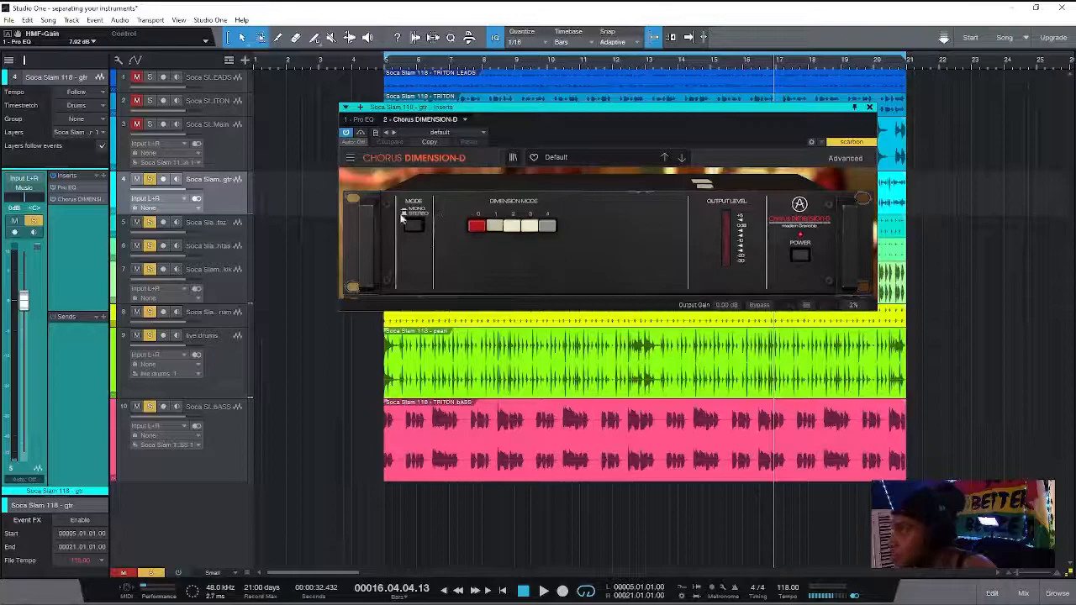
pyautogui.click(362, 134)
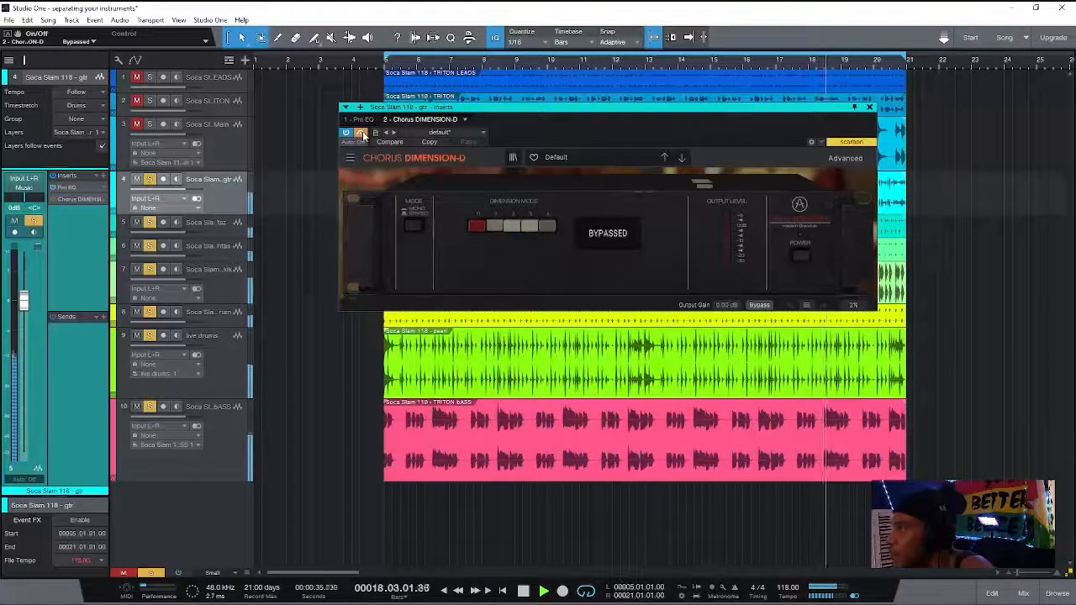
pyautogui.click(361, 134)
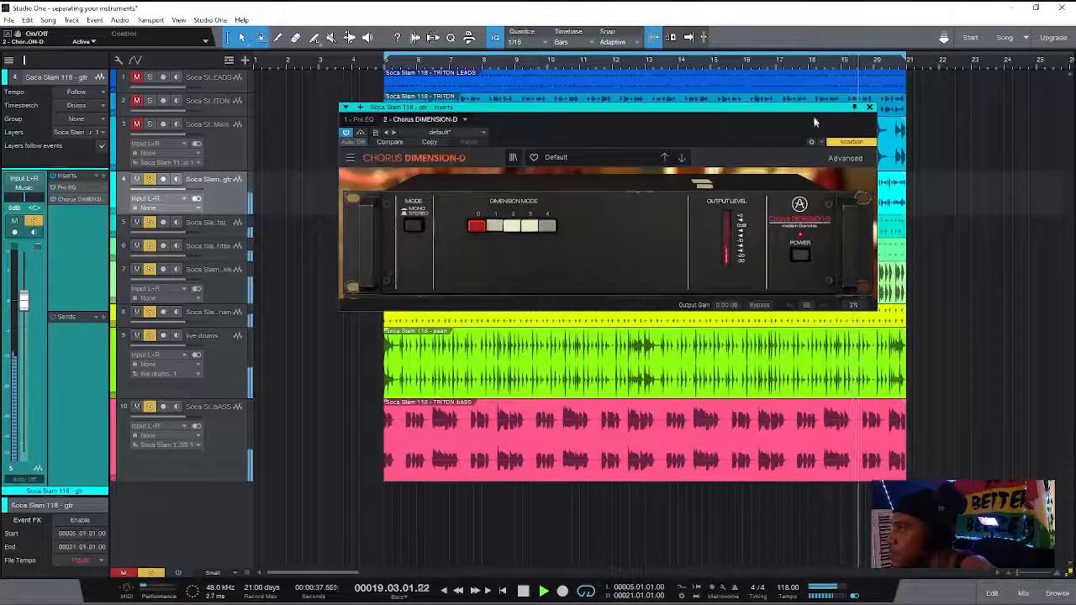
pyautogui.click(870, 109)
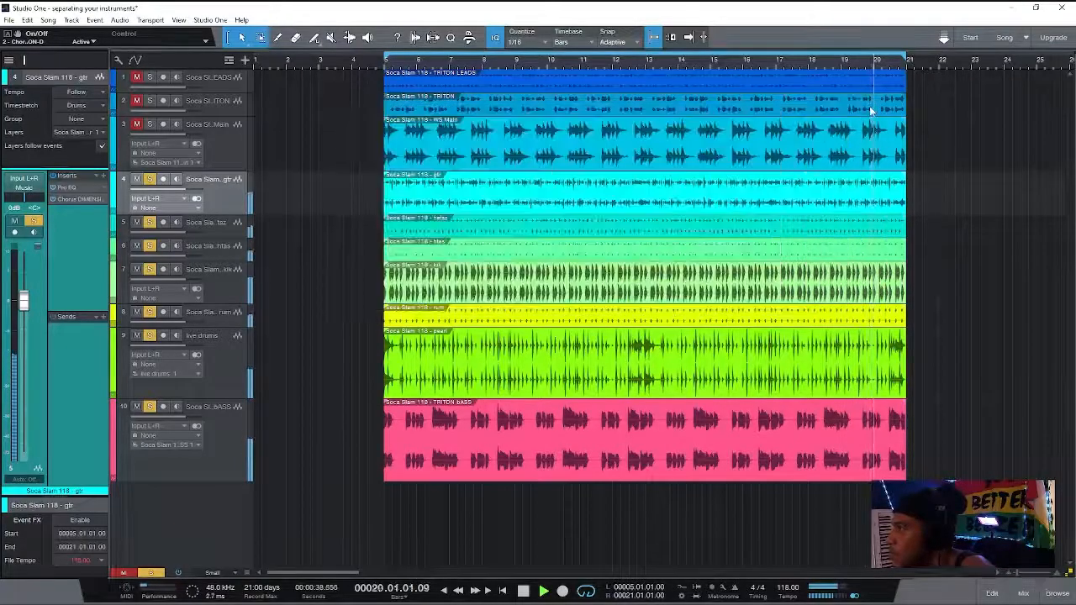
# Compare the guitar's Pro EQ with the HMF band off and on, and reduce that band's boost to 6.72 dB
pyautogui.click(70, 189)
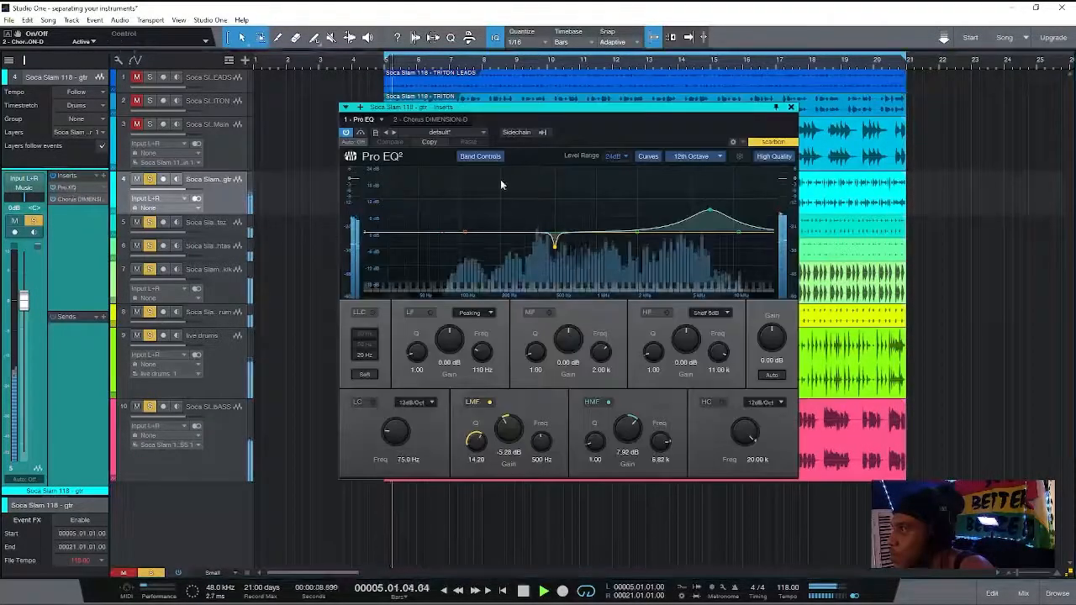
pyautogui.click(608, 402)
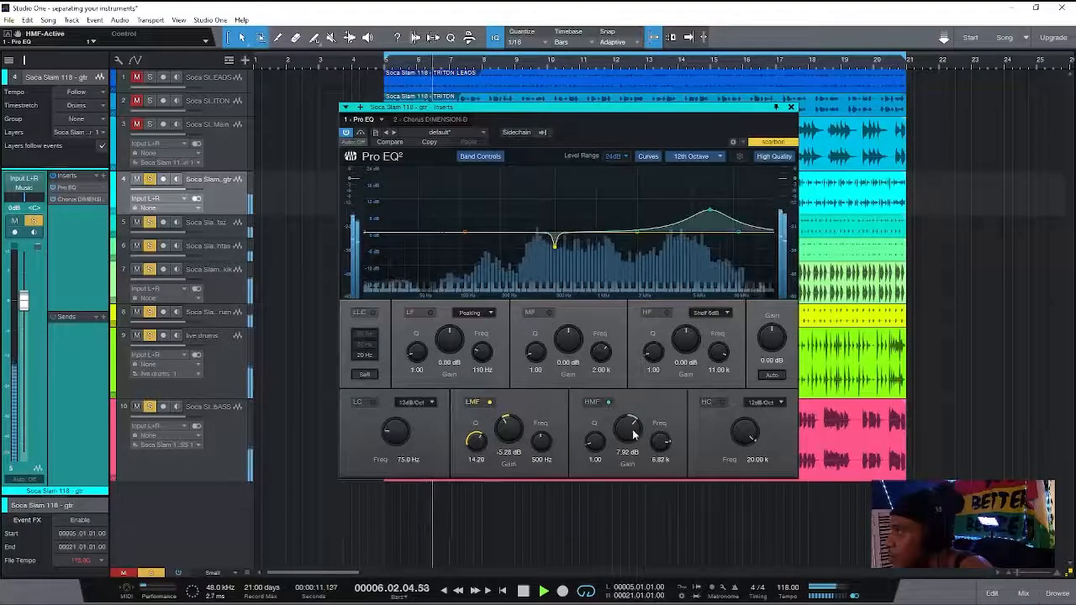
pyautogui.moveTo(629, 432); pyautogui.dragTo(632, 439)
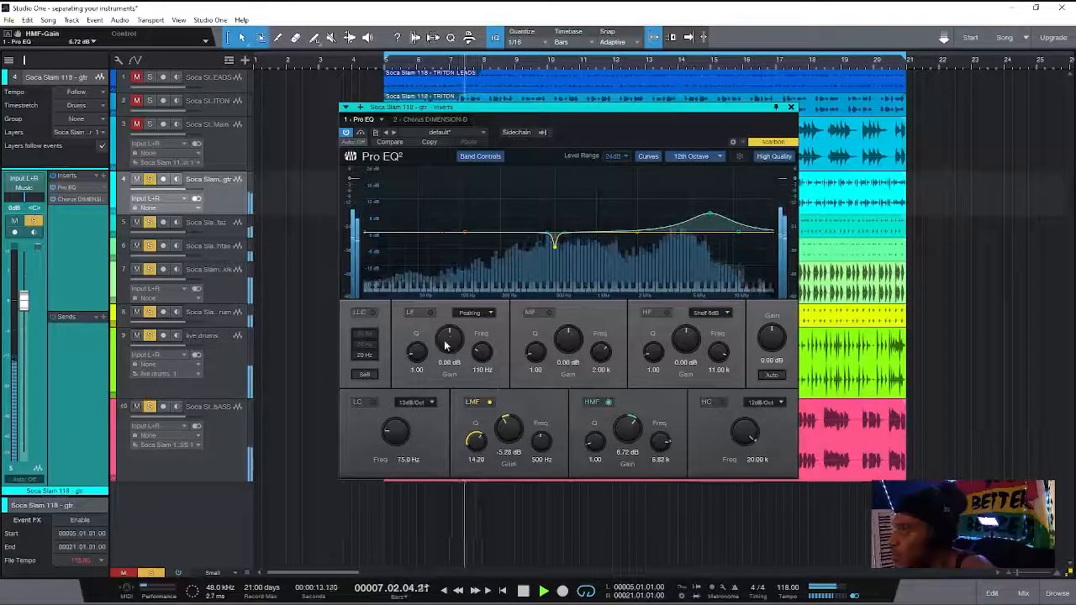
# Enable the guitar EQ's MF band and cut it by 11.52 dB at 787 Hz with a Q of 24
pyautogui.click(549, 312)
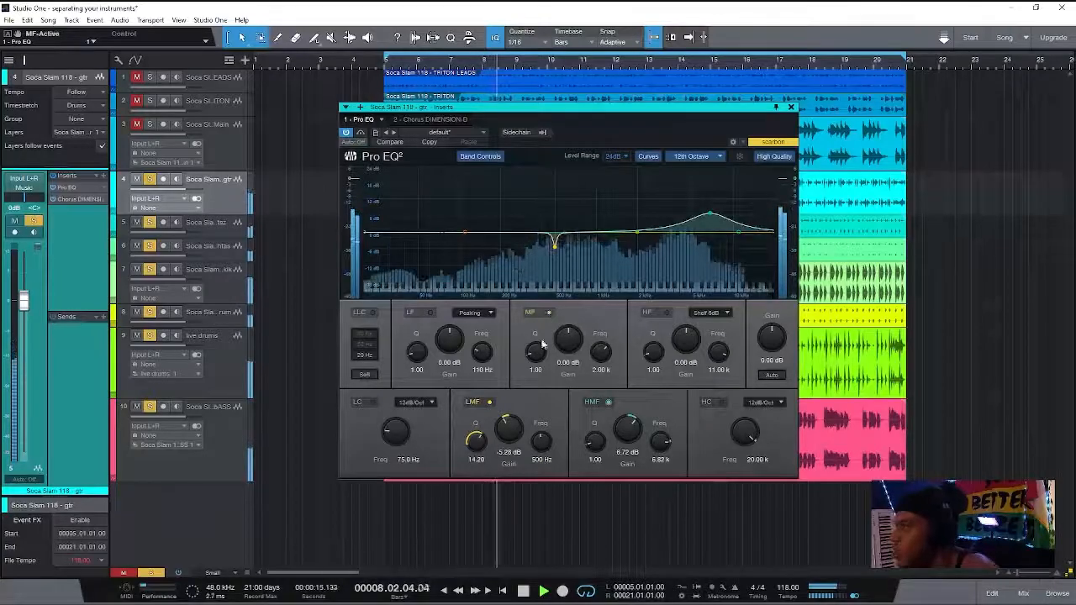
pyautogui.moveTo(535, 352); pyautogui.dragTo(539, 272)
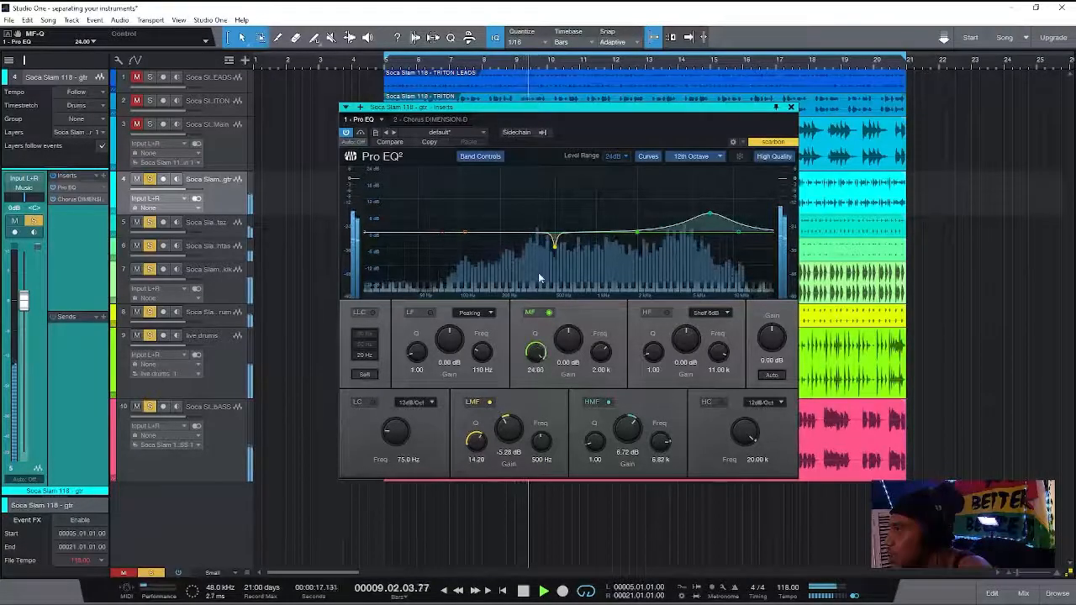
pyautogui.moveTo(563, 341); pyautogui.dragTo(561, 269)
pyautogui.moveTo(601, 352); pyautogui.dragTo(574, 431)
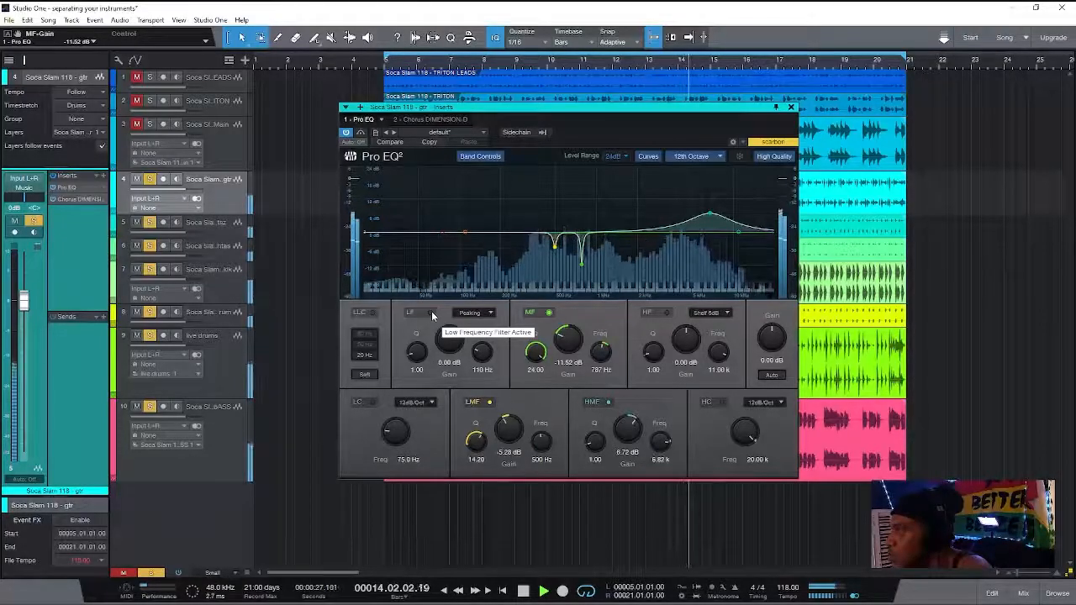
pyautogui.click(791, 108)
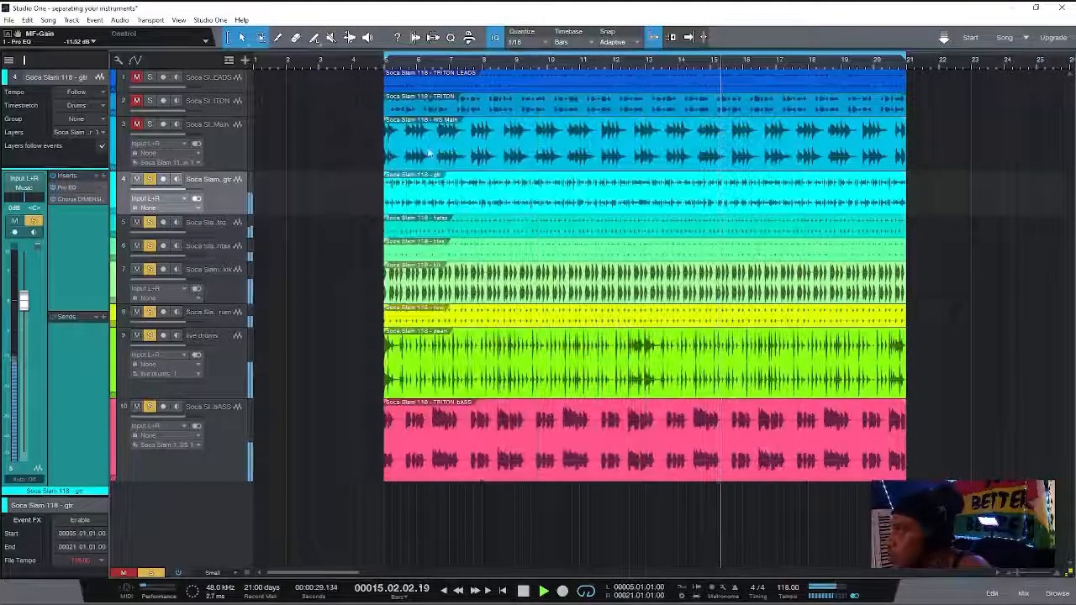
# Unmute the WS Main track and route its output to the Music bus
pyautogui.click(226, 150)
pyautogui.click(227, 190)
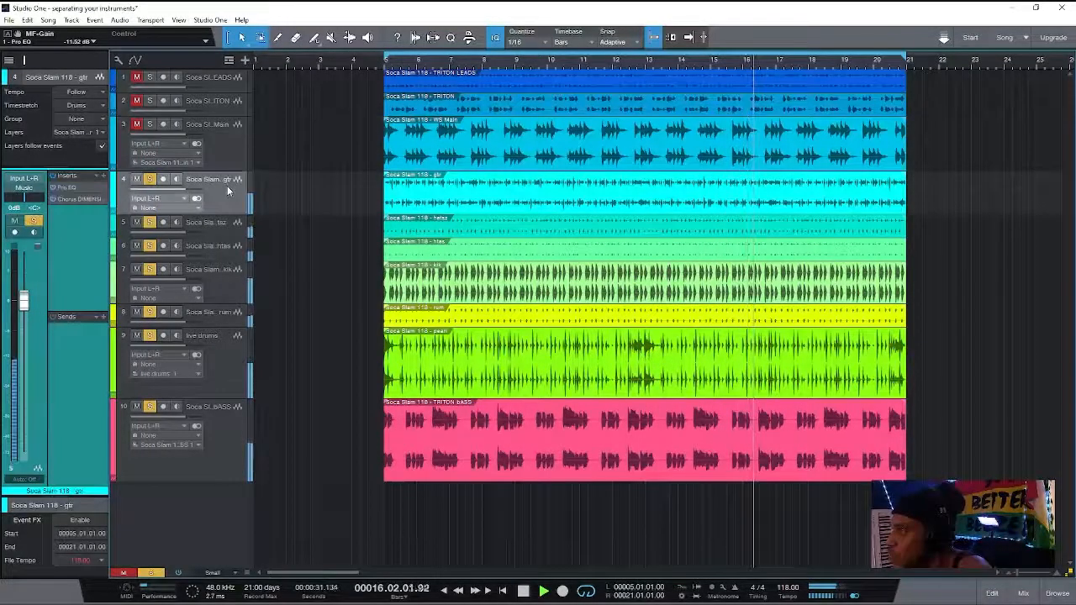
pyautogui.click(136, 124)
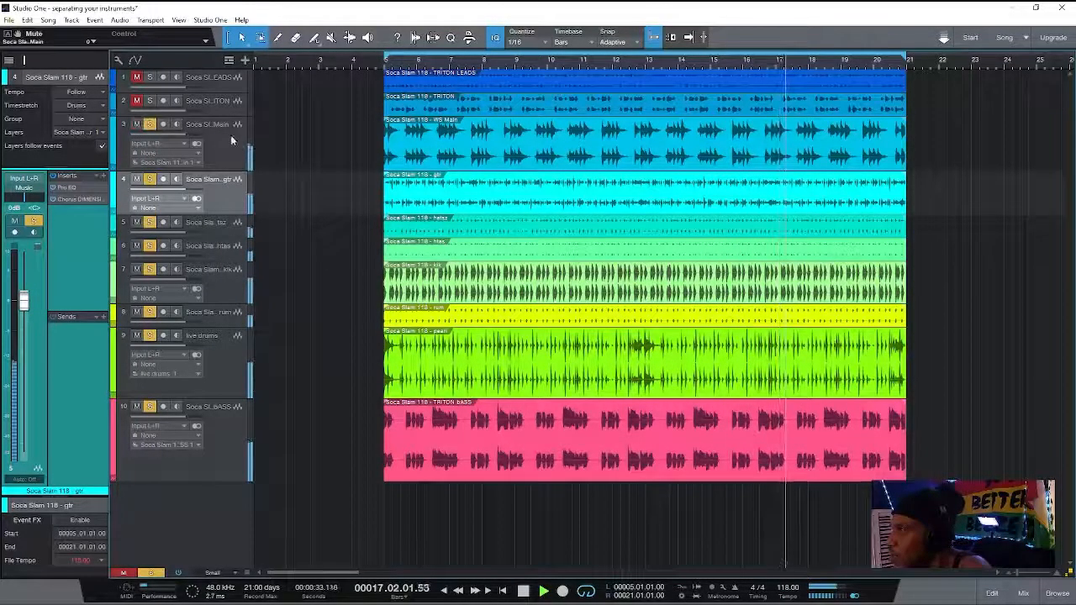
pyautogui.click(228, 137)
pyautogui.click(24, 187)
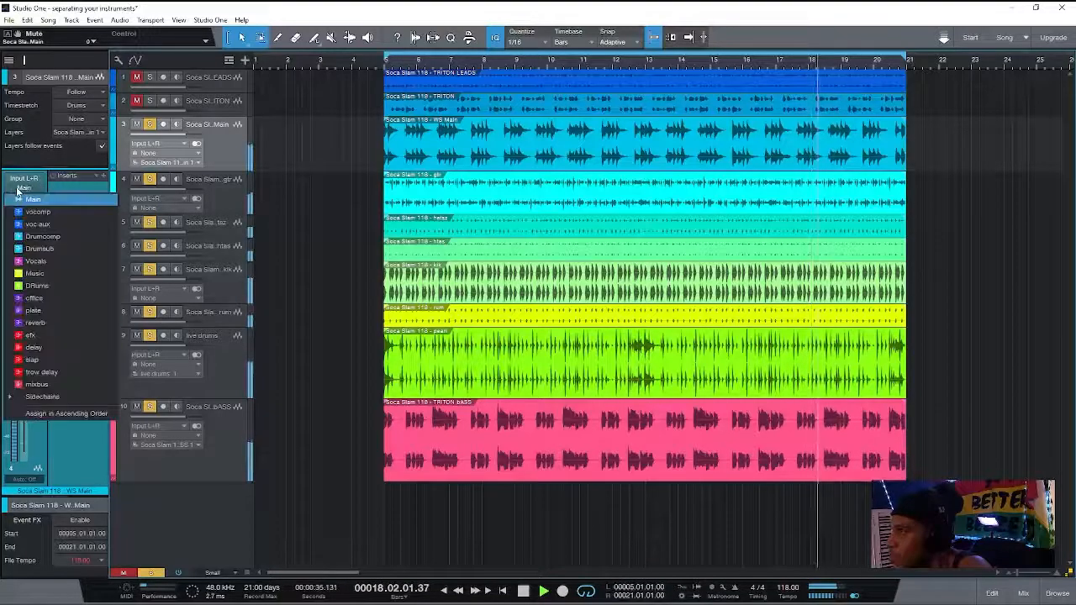
pyautogui.click(53, 271)
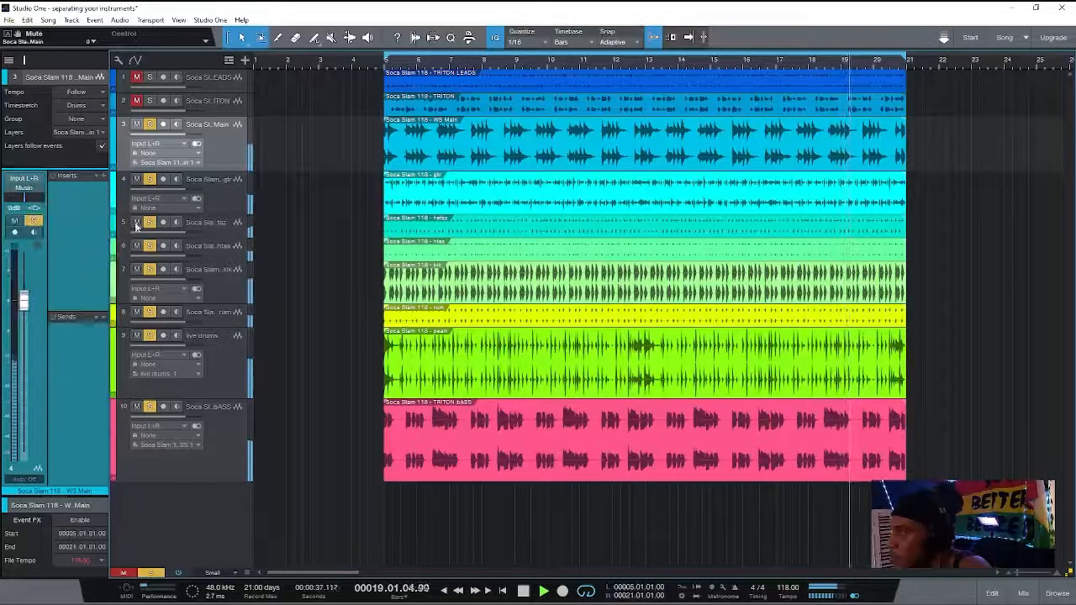
pyautogui.click(220, 182)
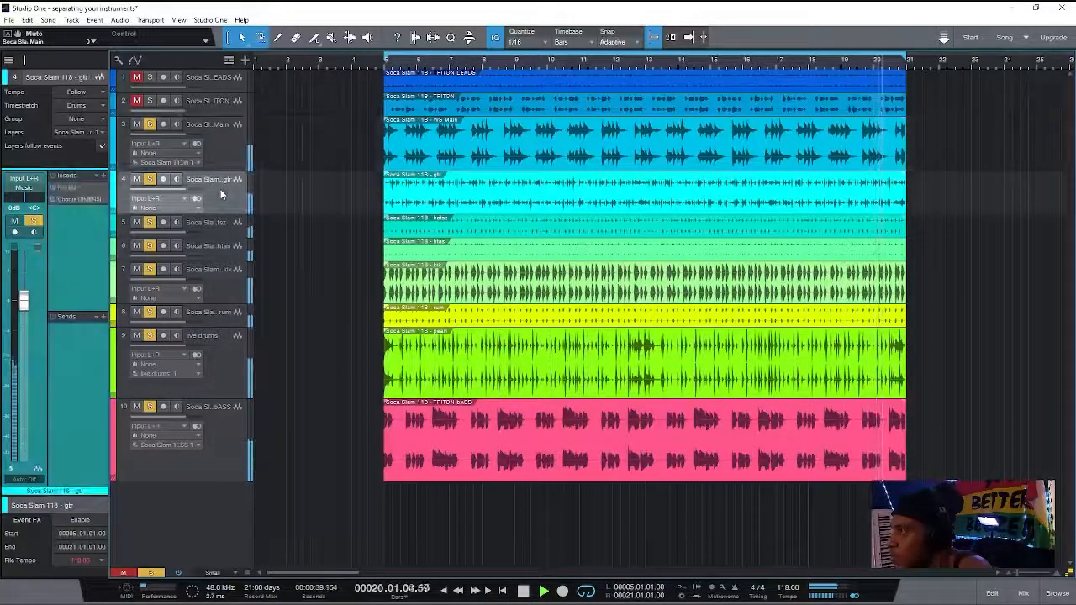
# Set the compressor ratio to 1.6 in the live drums track's SSLGChannel Stereo insert and close the plug-in
pyautogui.click(218, 146)
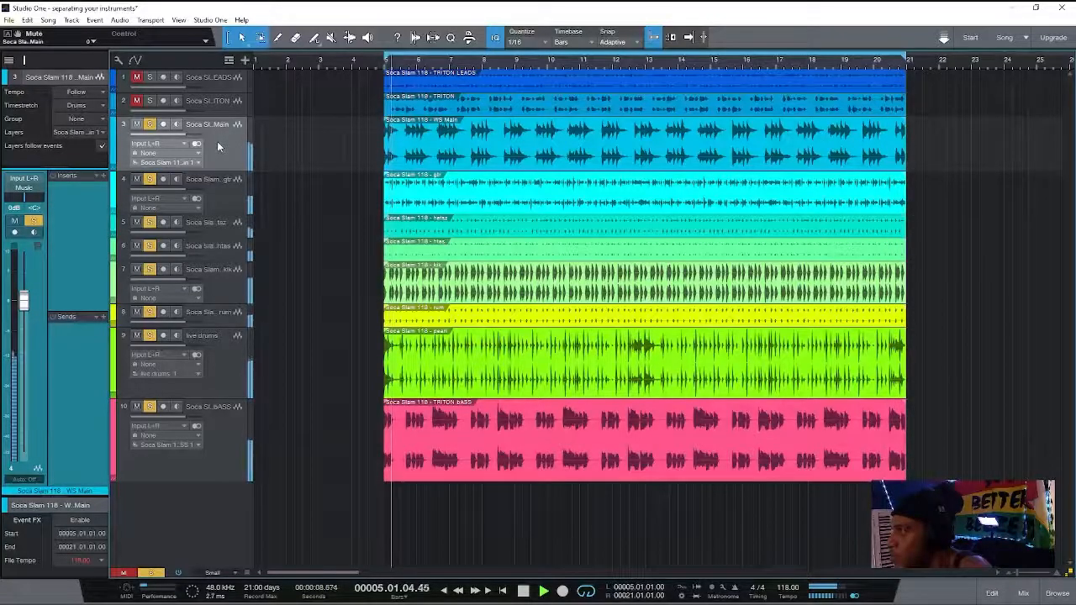
pyautogui.click(225, 378)
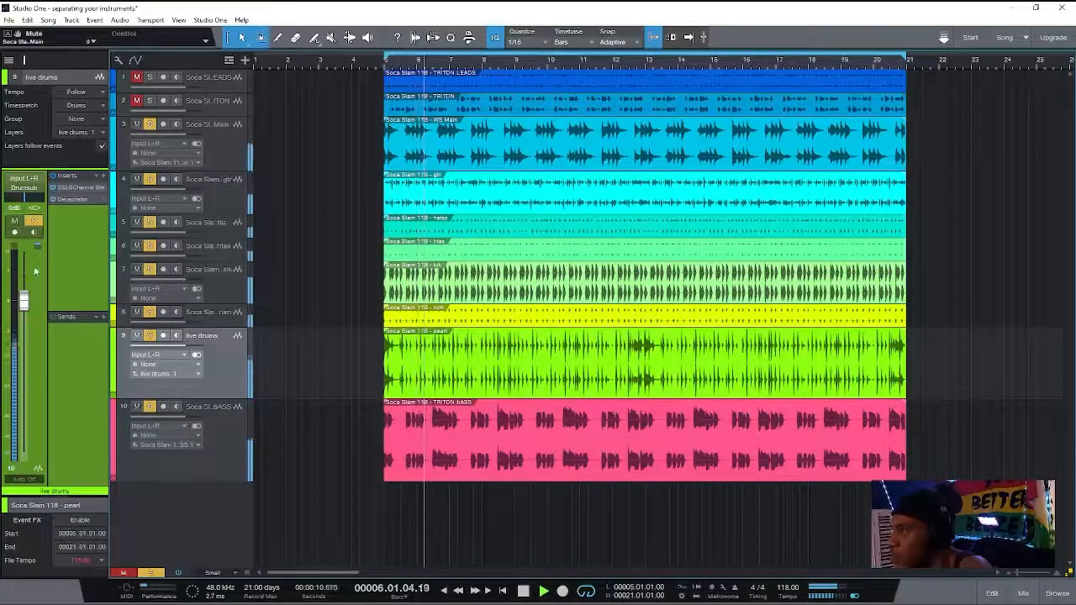
pyautogui.click(73, 188)
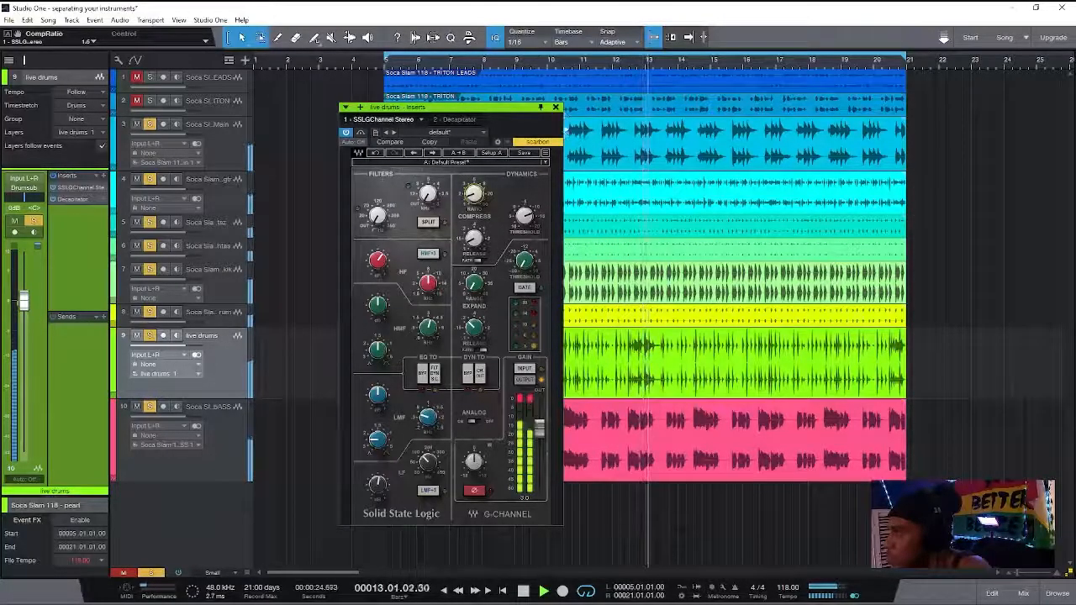
pyautogui.click(554, 107)
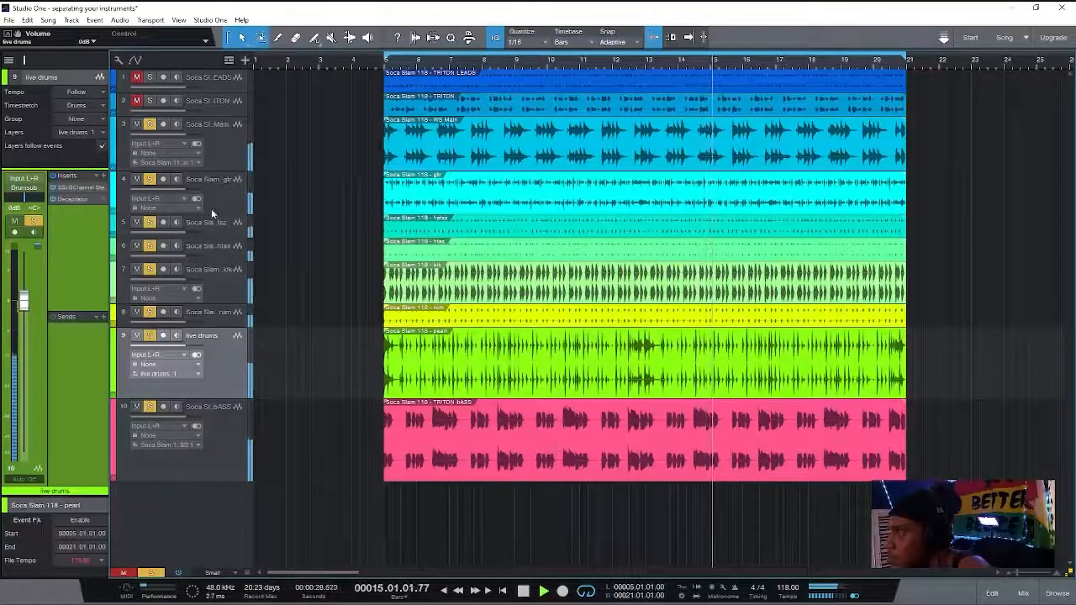
# Stop playback, clear all track solos, and solo only the WS Main track
pyautogui.click(217, 154)
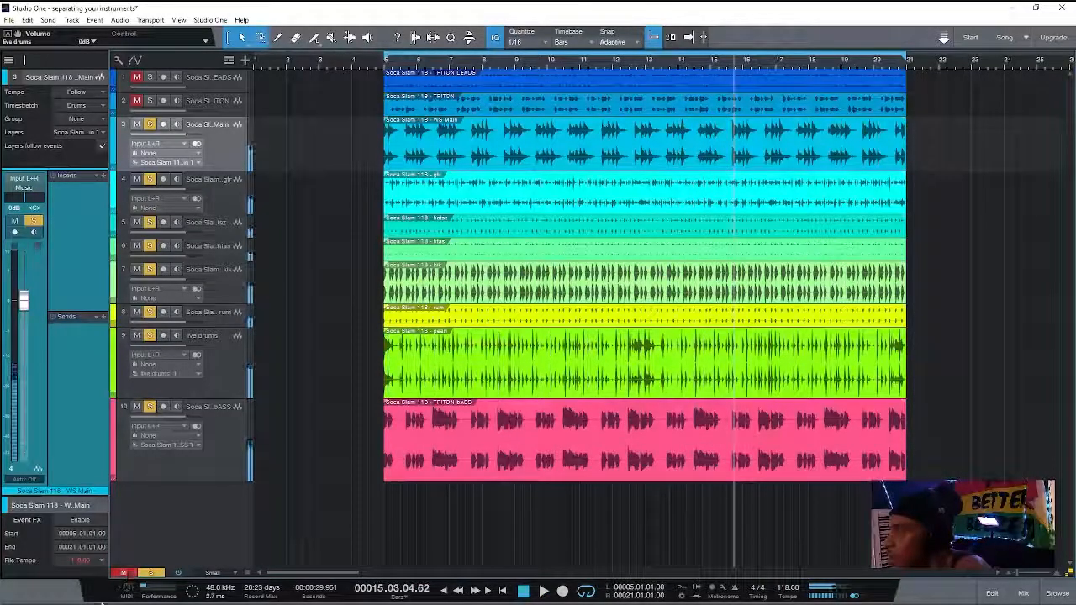
pyautogui.click(151, 574)
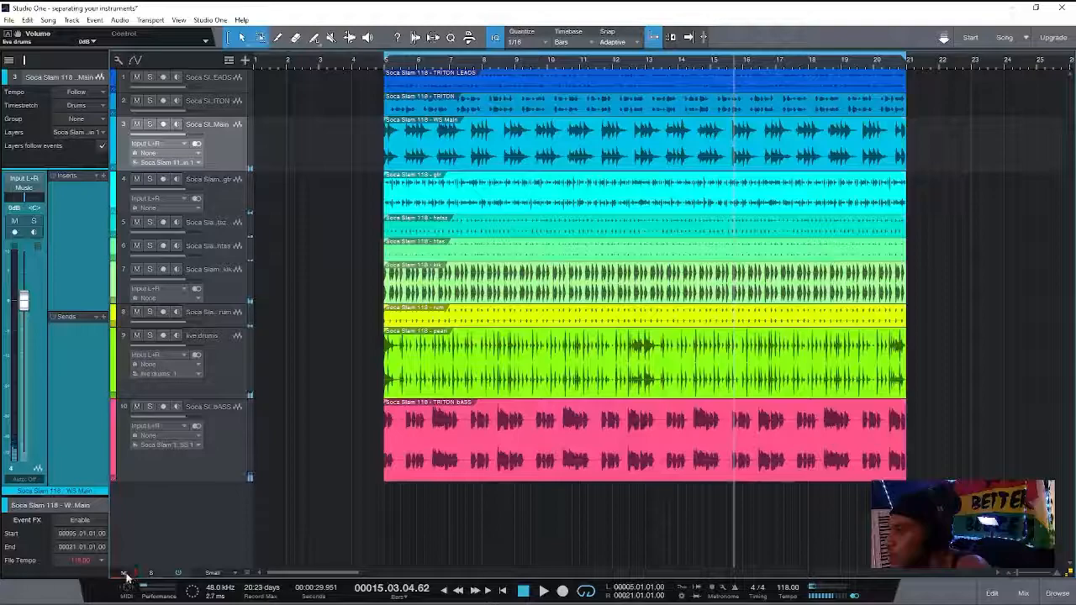
pyautogui.click(149, 125)
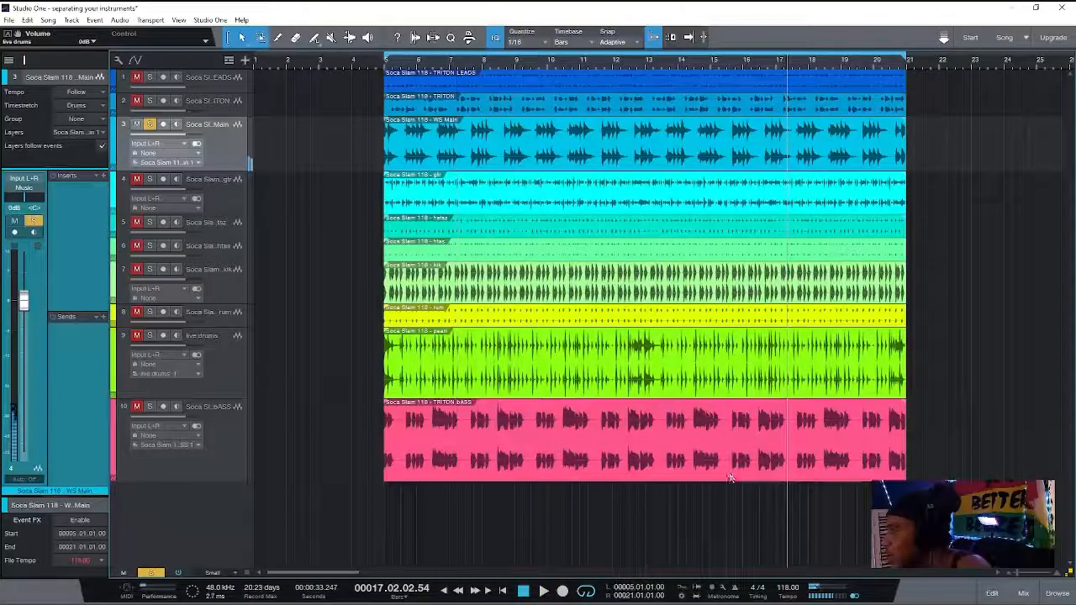
# Examine the ValhallaVintageVerb settings on the mixer's reverb channel, then close the plug-in and the mixer
pyautogui.click(1024, 594)
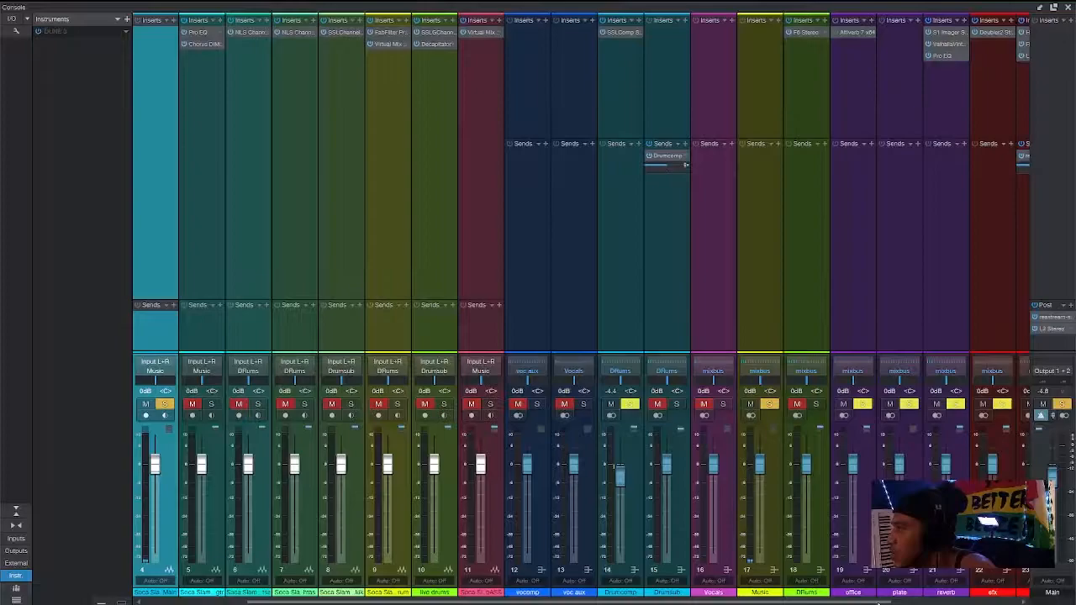
pyautogui.moveTo(879, 603); pyautogui.dragTo(910, 600)
pyautogui.click(906, 551)
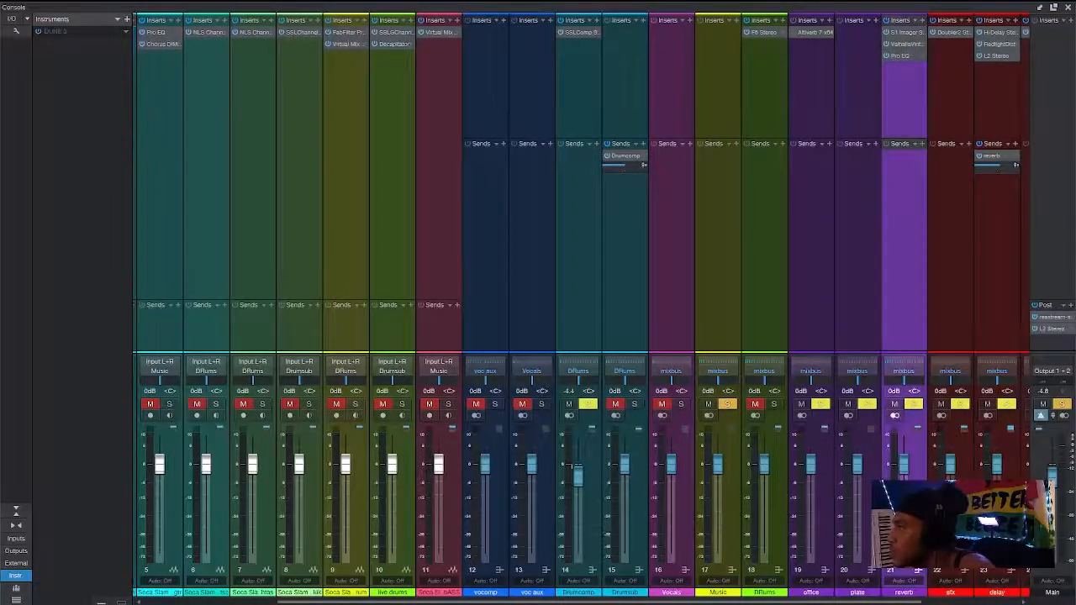
pyautogui.click(905, 45)
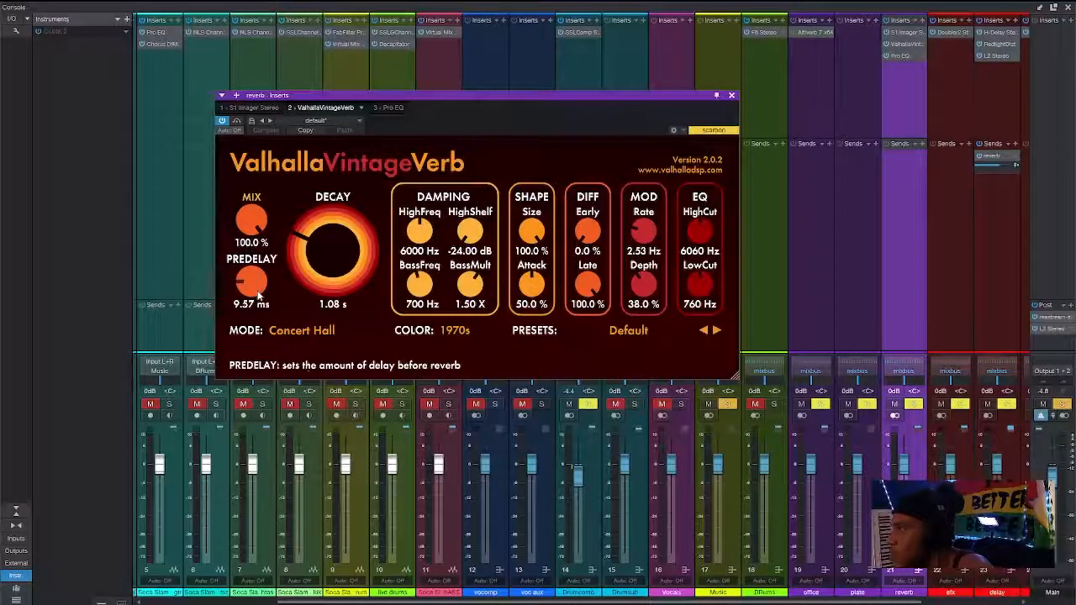
pyautogui.click(732, 97)
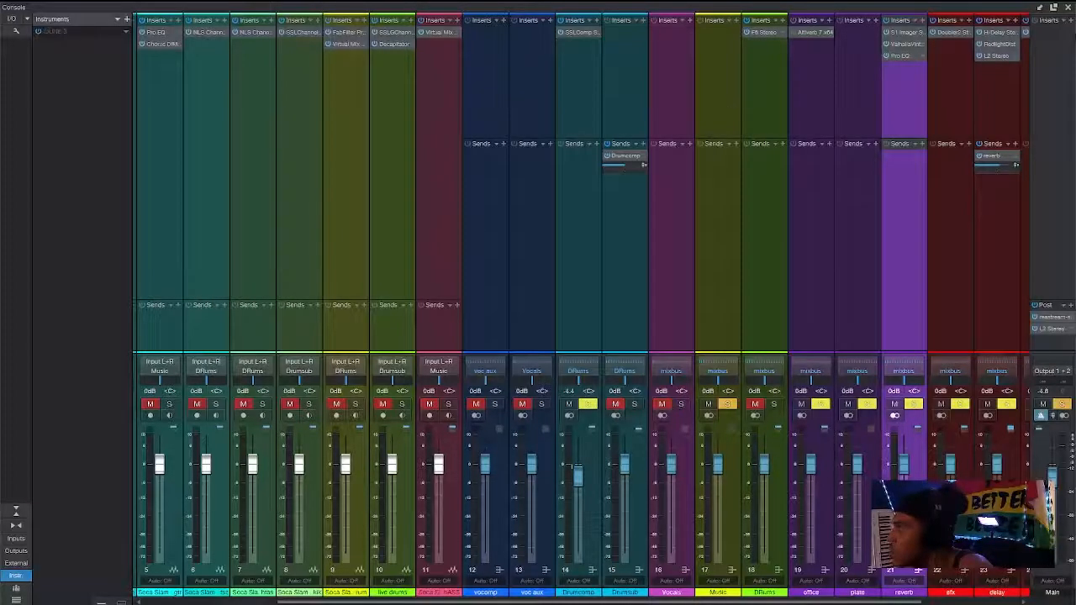
pyautogui.click(1066, 9)
# Play from bar 5, add a reverb send at -3.4 dB to WS Main, and bring back the guitar, drum and bass tracks
pyautogui.click(237, 149)
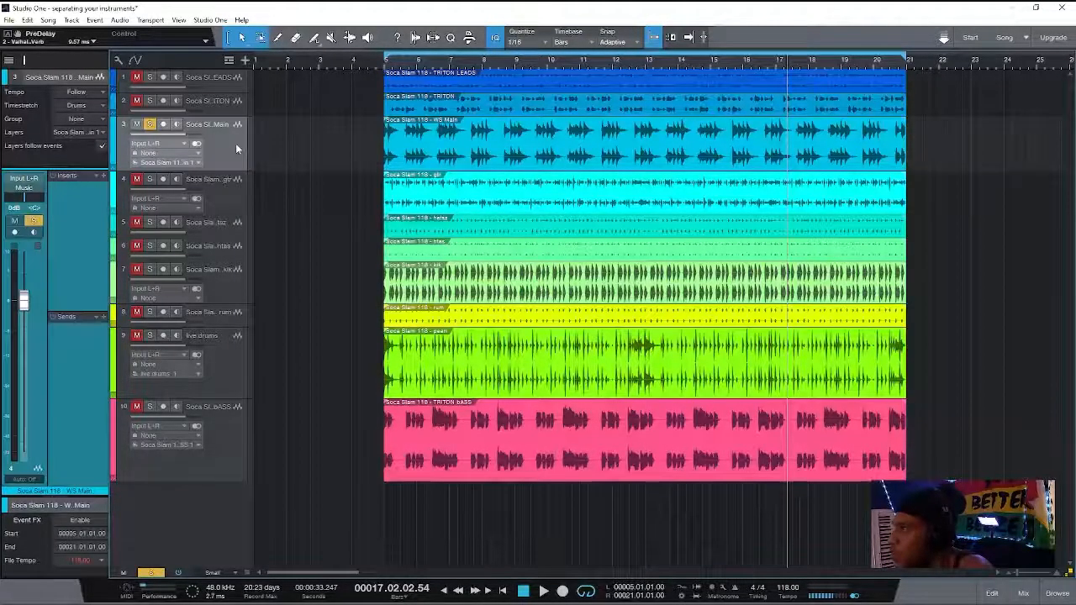
pyautogui.click(383, 66)
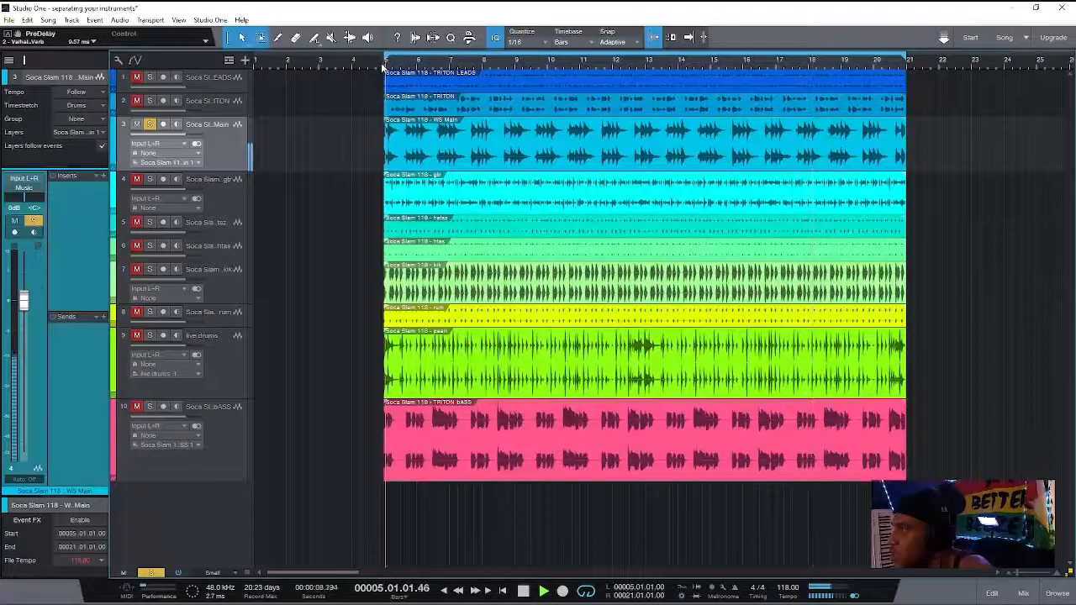
pyautogui.click(102, 317)
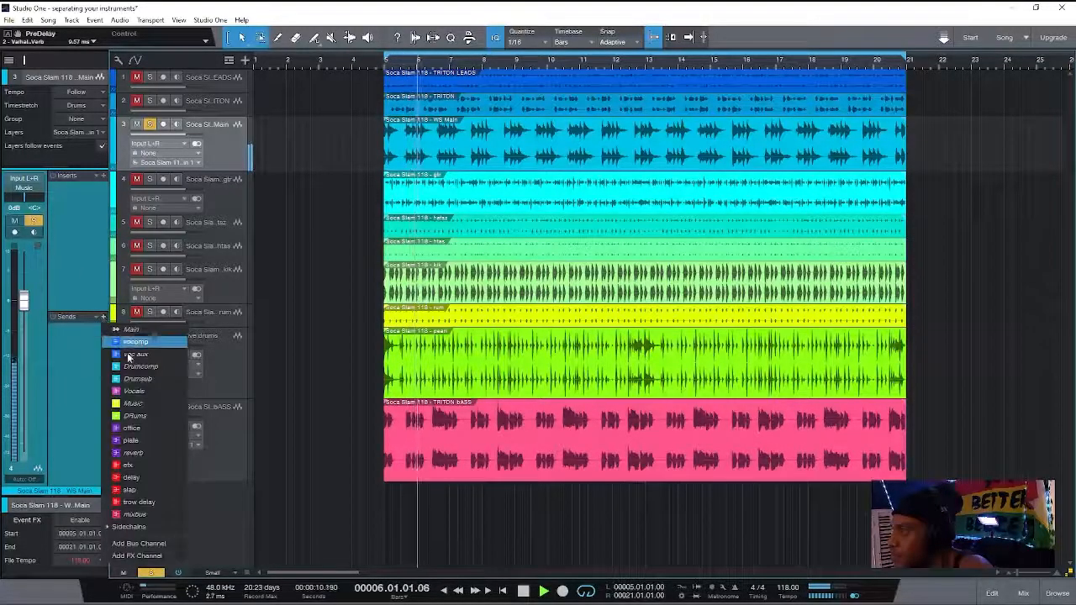
pyautogui.click(135, 452)
pyautogui.moveTo(69, 342); pyautogui.dragTo(79, 336)
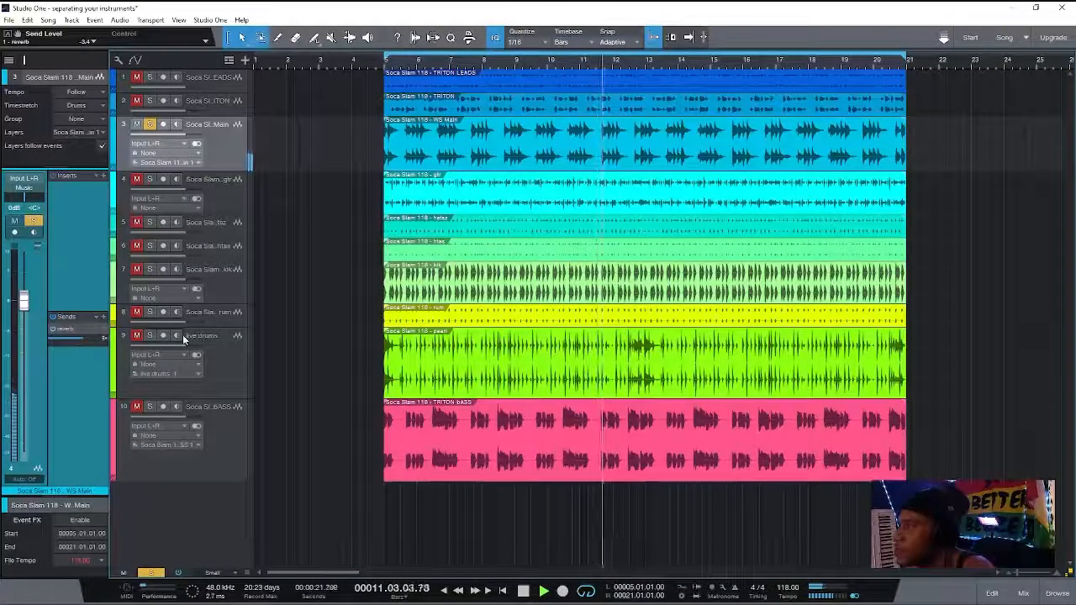
pyautogui.moveTo(136, 407)
pyautogui.mouseDown()
pyautogui.moveTo(121, 205)
pyautogui.moveTo(137, 180)
pyautogui.mouseUp()
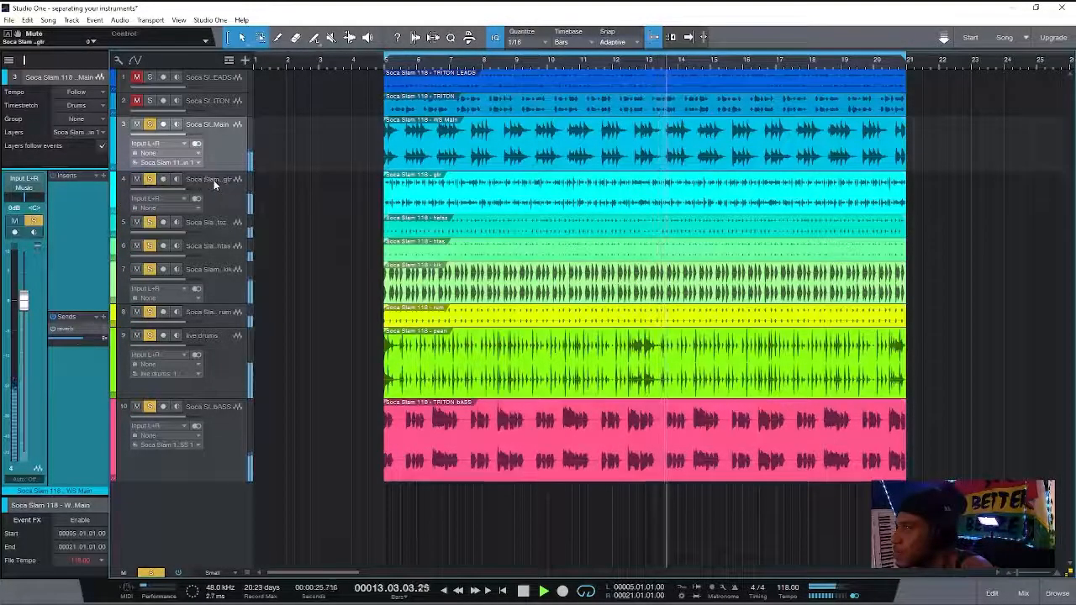
# In the bass track's FG-S EQ, adjust the high-pass filter, lower the LF frequency, and boost the LF gain by 4.86 dB
pyautogui.click(225, 453)
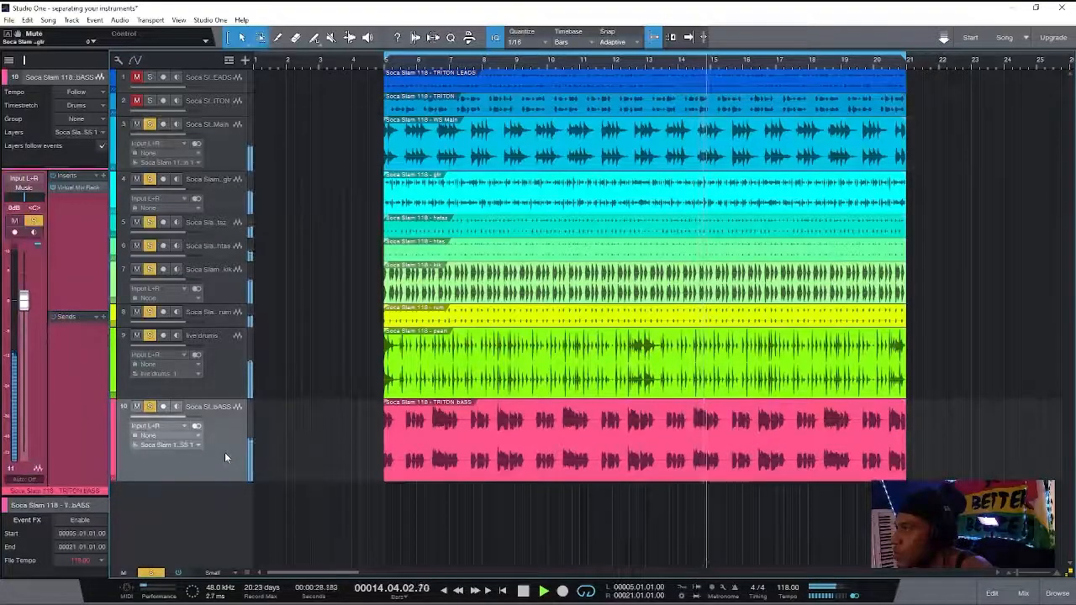
pyautogui.click(65, 187)
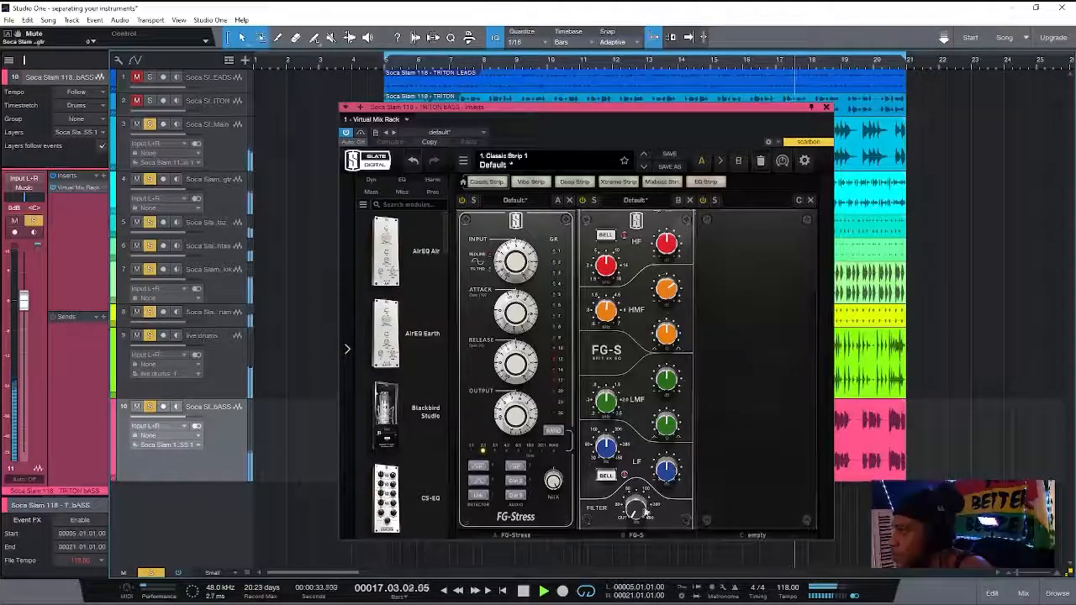
pyautogui.moveTo(636, 510); pyautogui.dragTo(636, 505)
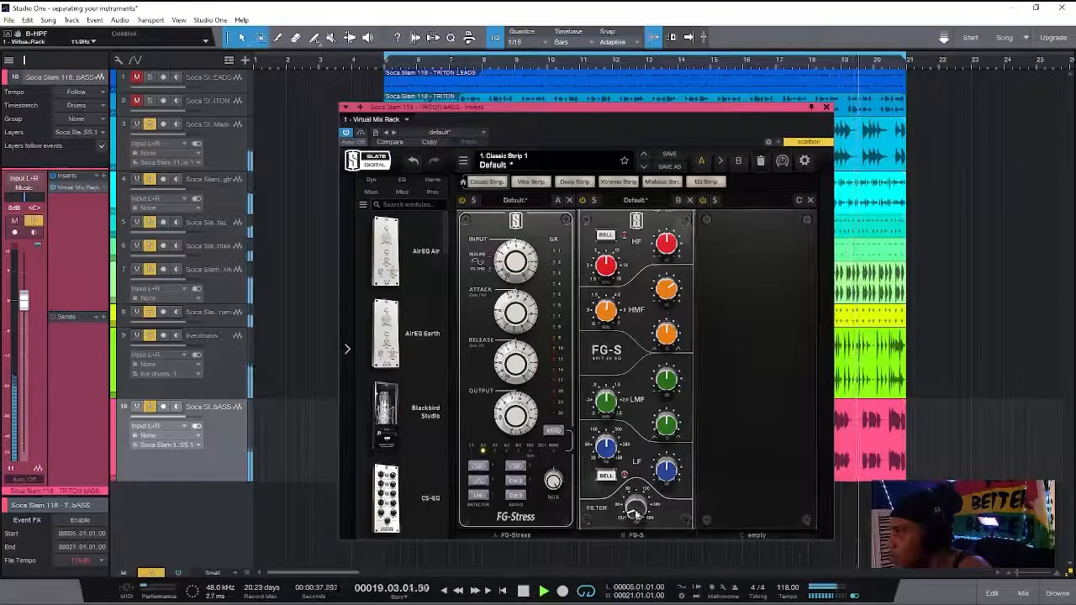
pyautogui.moveTo(606, 450); pyautogui.dragTo(606, 456)
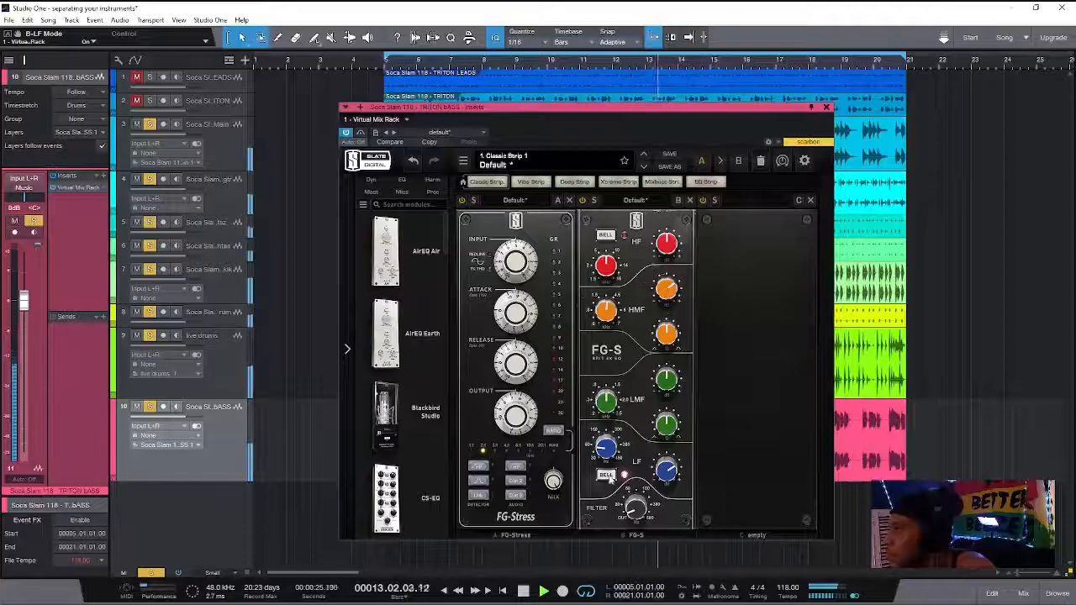
pyautogui.moveTo(670, 472)
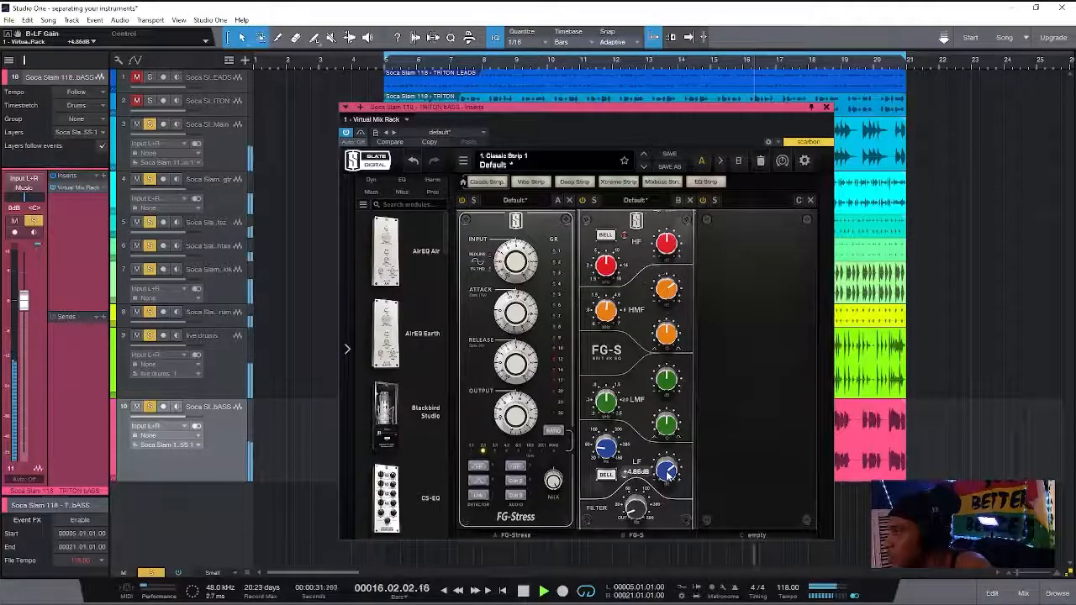
pyautogui.click(827, 109)
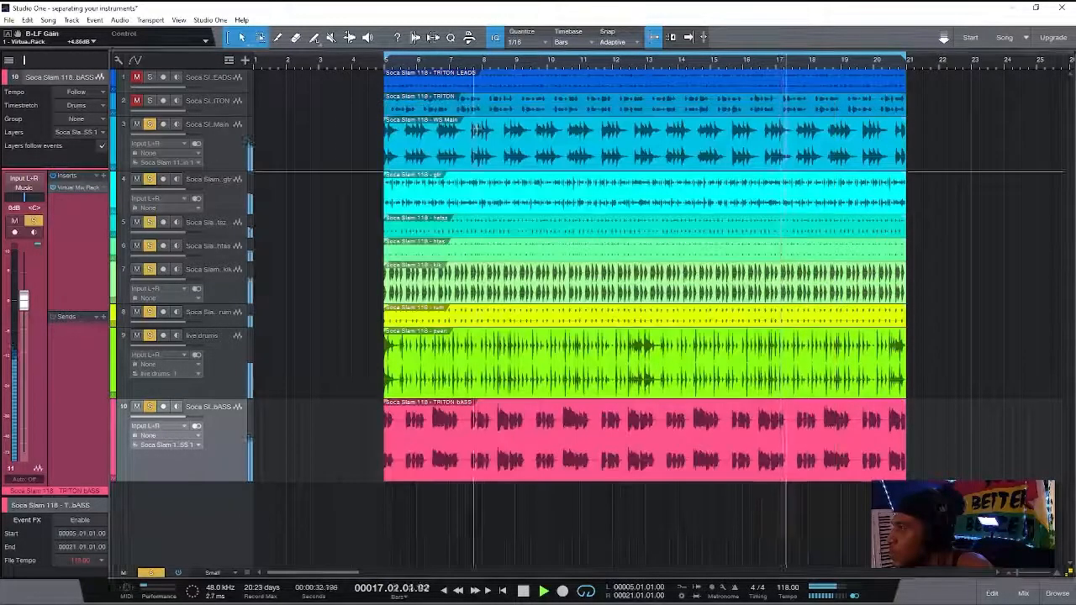
# Unmute the TRITON track, move it below WS Main, and enlarge its track height
pyautogui.click(212, 103)
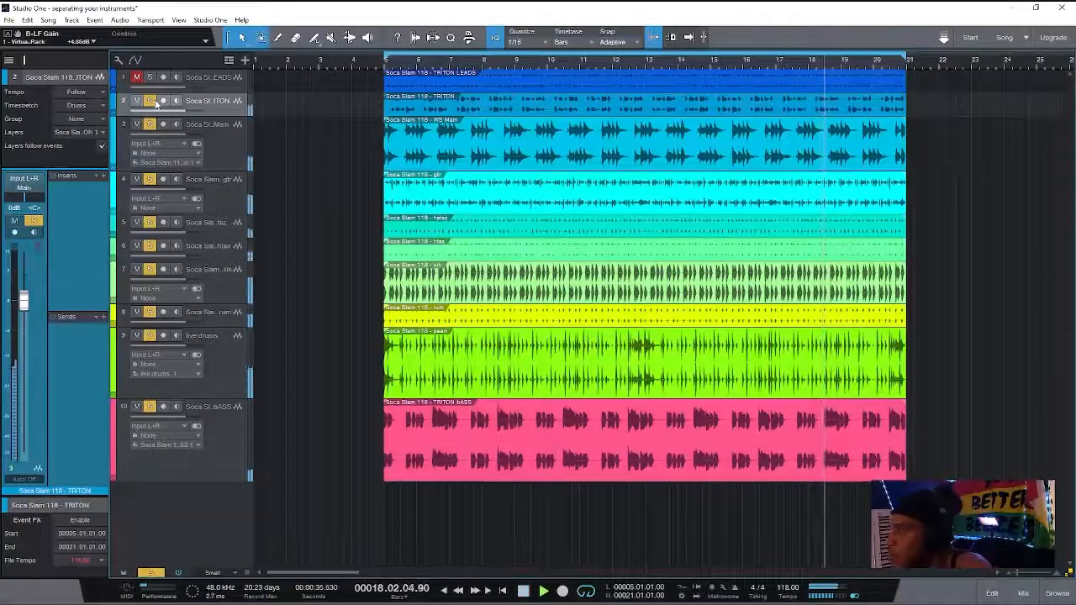
pyautogui.moveTo(223, 113); pyautogui.dragTo(223, 148)
pyautogui.moveTo(236, 220); pyautogui.dragTo(234, 220)
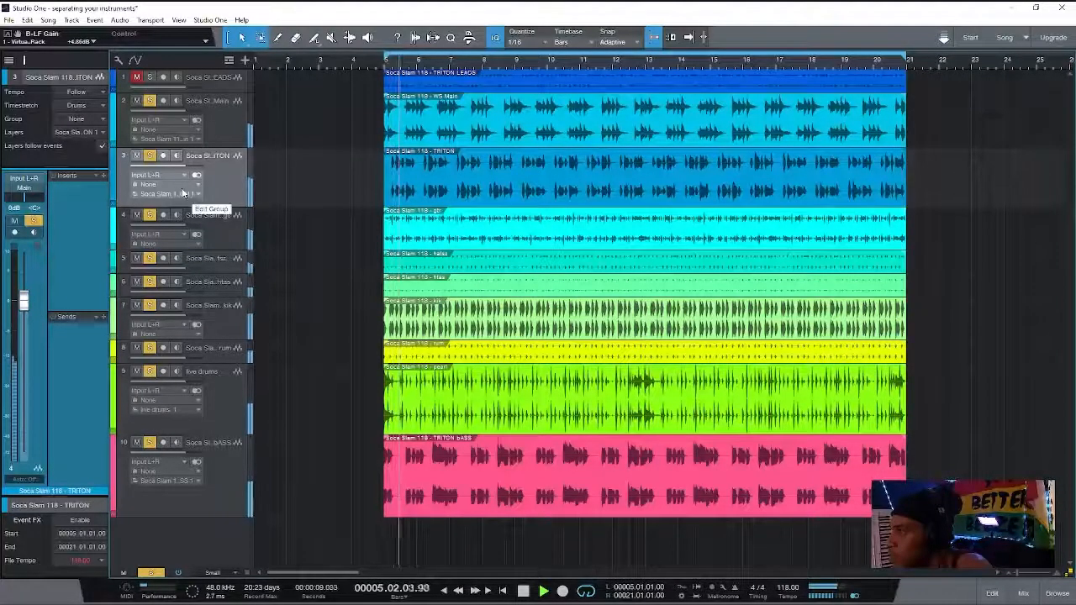
# Clear all solos, play the TRITON track alone, and route its output to the Music bus
pyautogui.press('space')
pyautogui.click(152, 572)
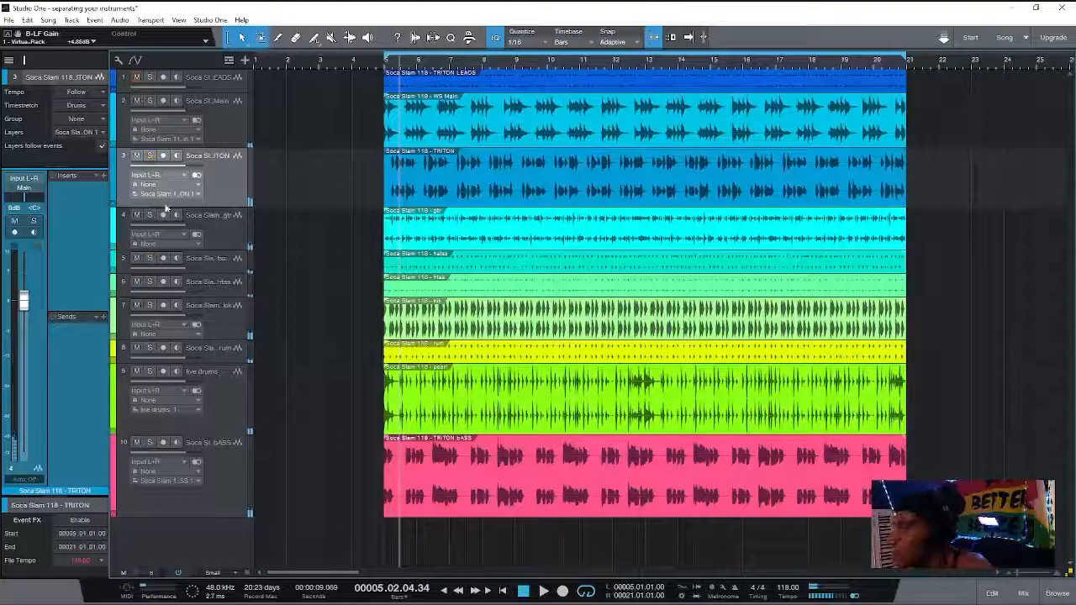
pyautogui.click(149, 157)
pyautogui.press('space')
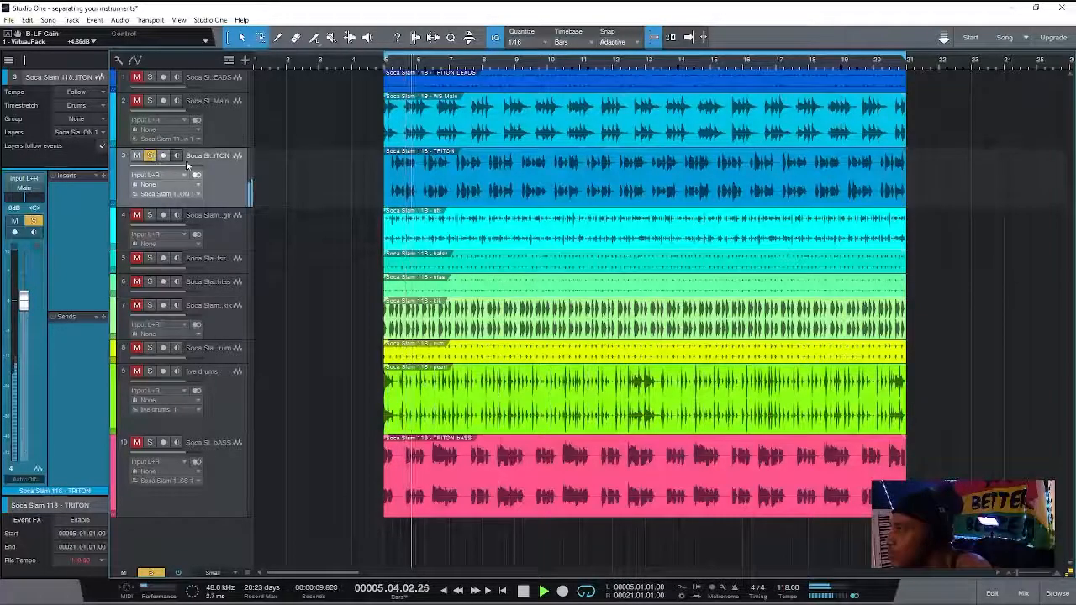
pyautogui.click(25, 188)
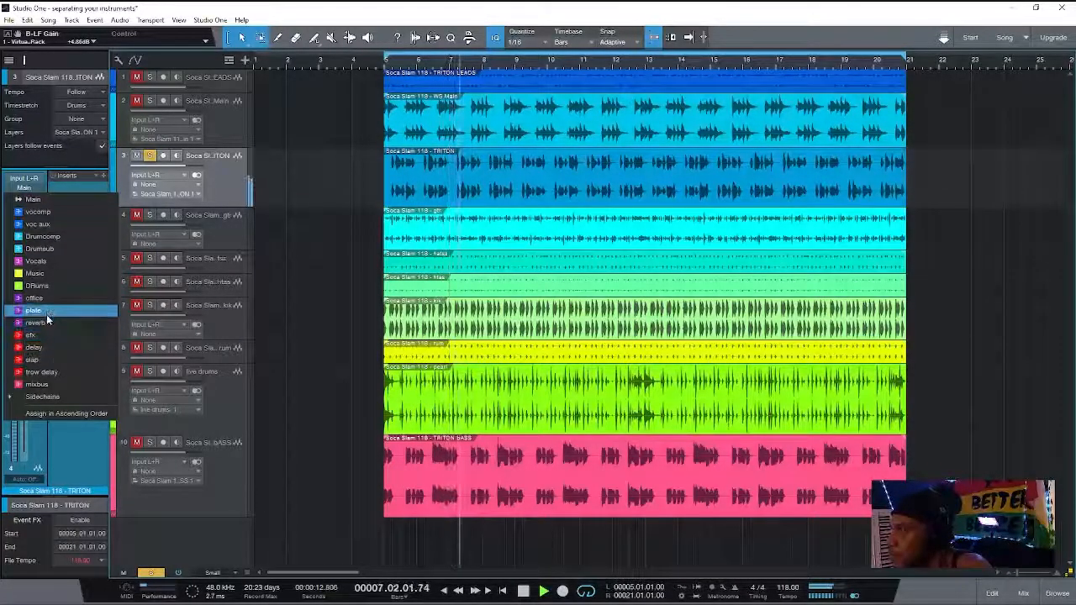
pyautogui.click(38, 273)
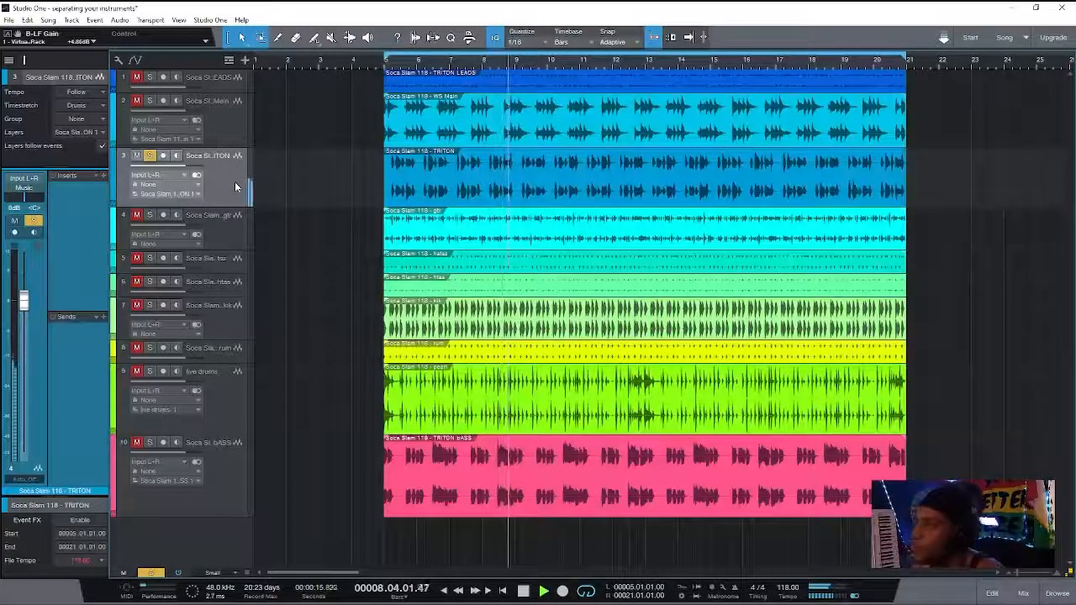
# Insert a Pro EQ on the TRITON track
pyautogui.click(100, 175)
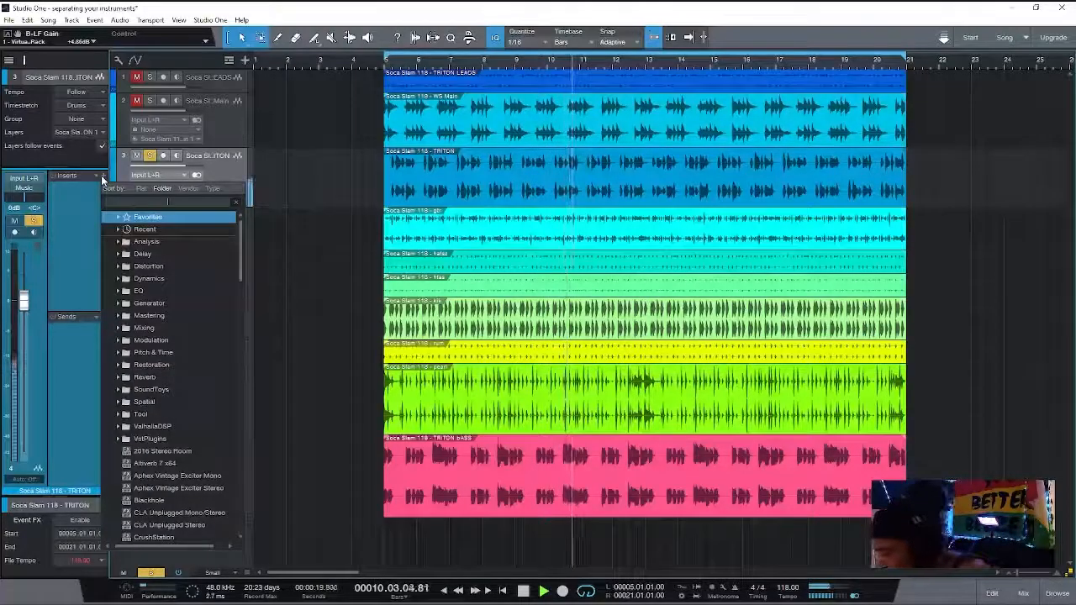
pyautogui.write('pro')
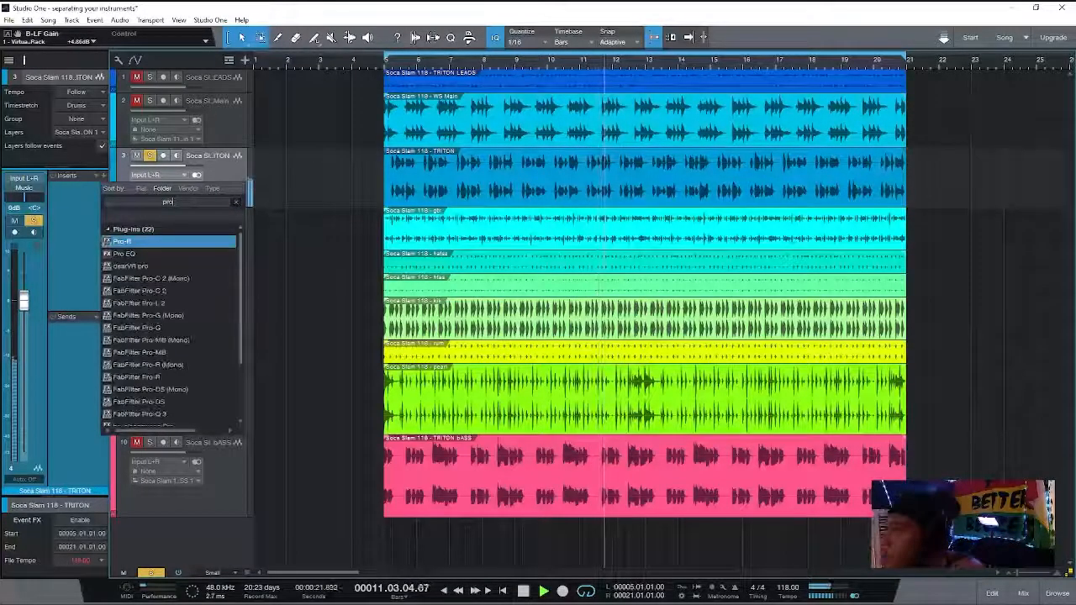
pyautogui.click(160, 254)
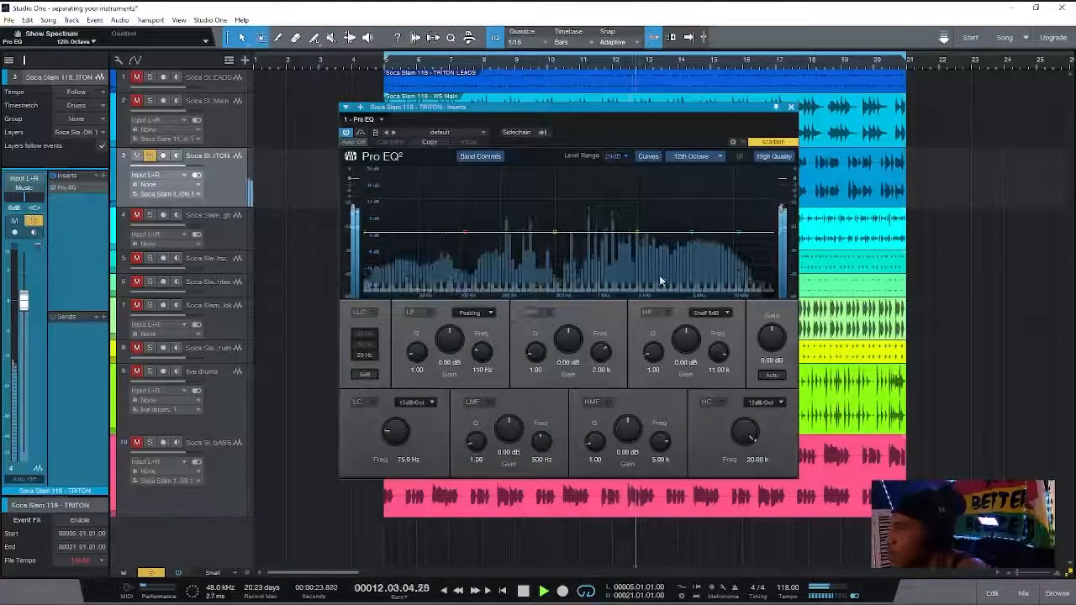
# Boost the TRITON EQ's HMF band by 5.04 dB at 5.00 kHz and cut LMF by 15.60 dB at 500 Hz with a Q of 17.18
pyautogui.moveTo(618, 438)
pyautogui.mouseDown()
pyautogui.moveTo(625, 420)
pyautogui.moveTo(624, 430)
pyautogui.mouseUp()
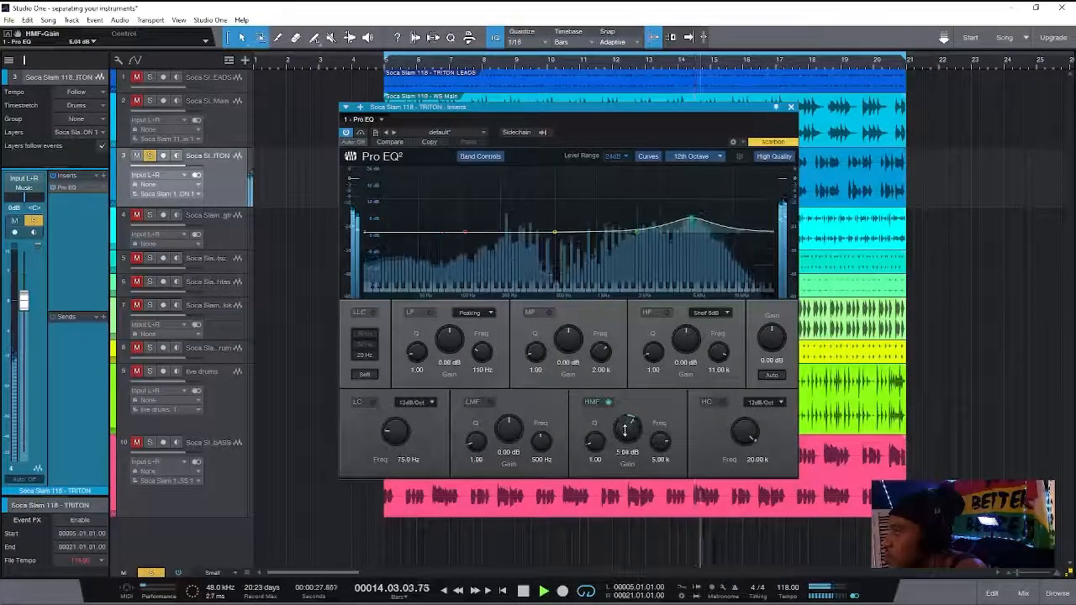
pyautogui.moveTo(476, 439); pyautogui.dragTo(477, 370)
pyautogui.moveTo(513, 423); pyautogui.dragTo(515, 461)
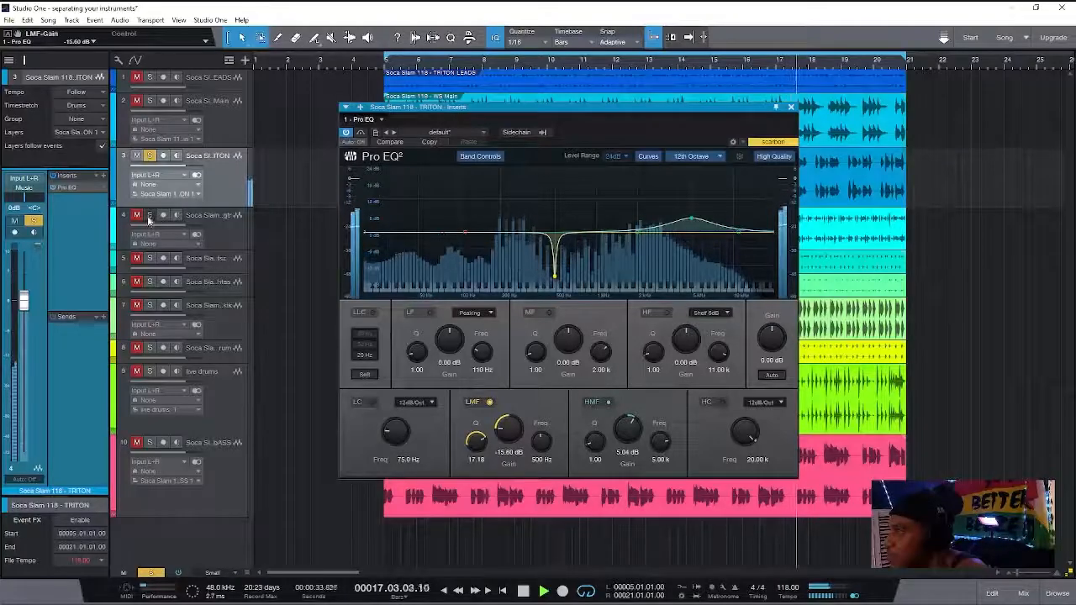
# Bring WS Main in alongside TRITON and cut the TRITON EQ's MF band by 14.88 dB at 2.00 kHz with a Q of 16.92
pyautogui.click(134, 101)
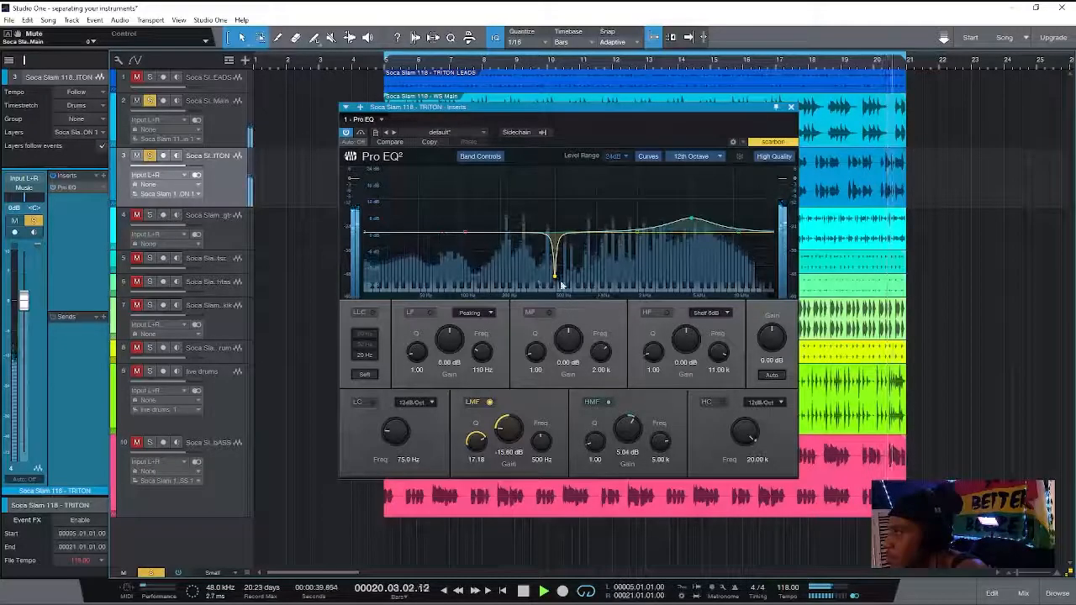
pyautogui.click(549, 312)
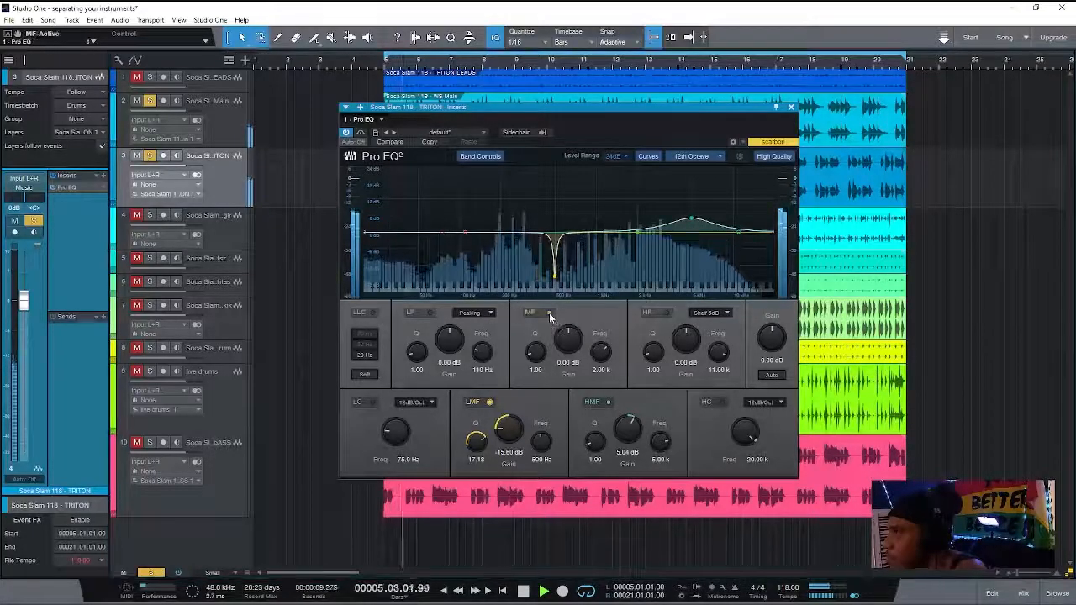
pyautogui.moveTo(535, 347); pyautogui.dragTo(577, 376)
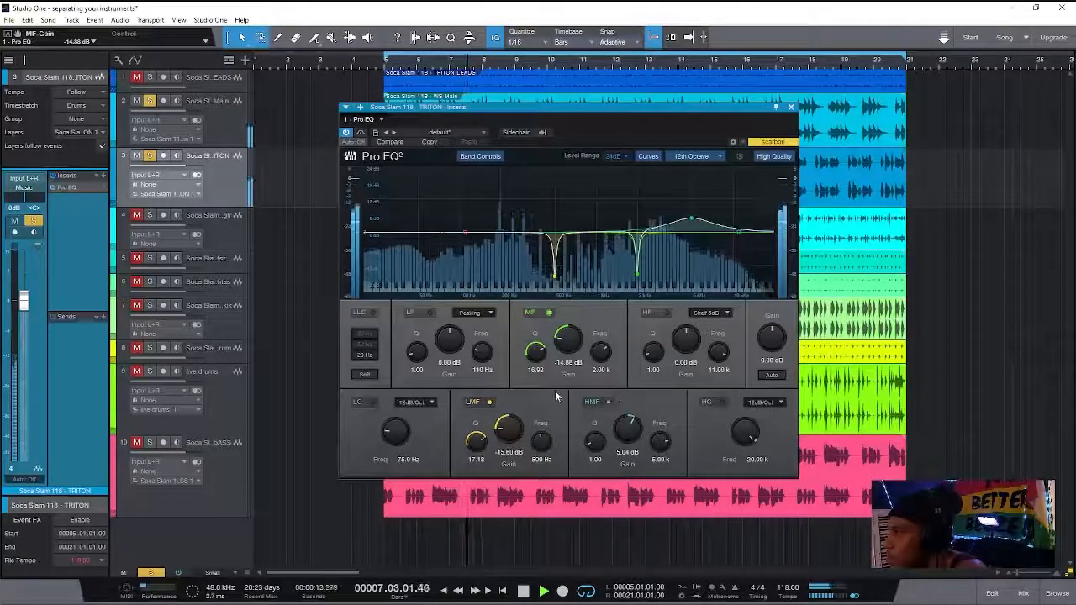
# Add a send from the TRITON track to the delay bus and mute WS Main
pyautogui.click(104, 316)
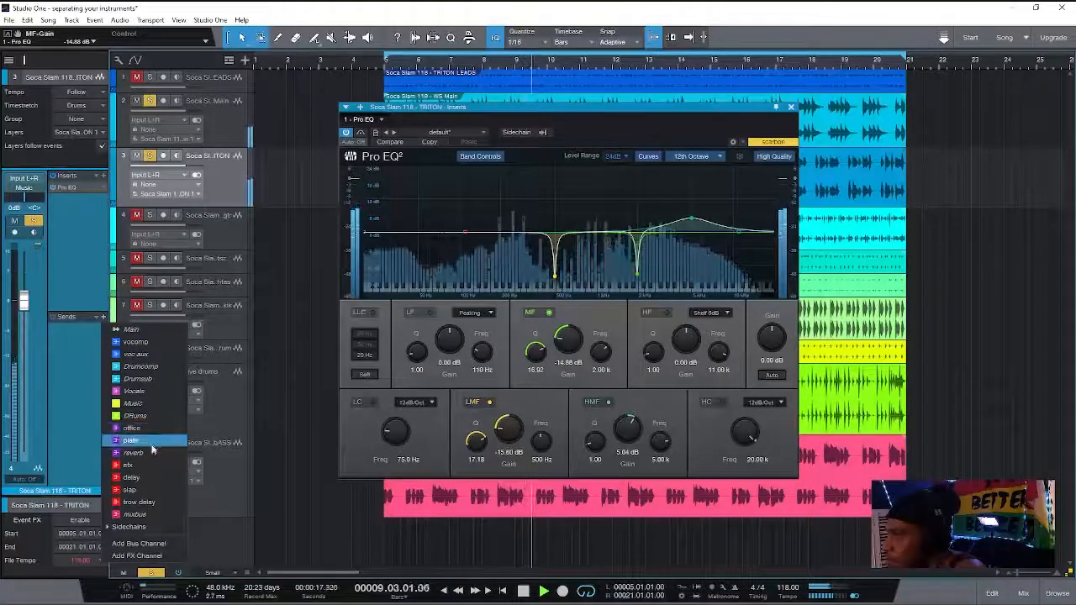
pyautogui.click(131, 478)
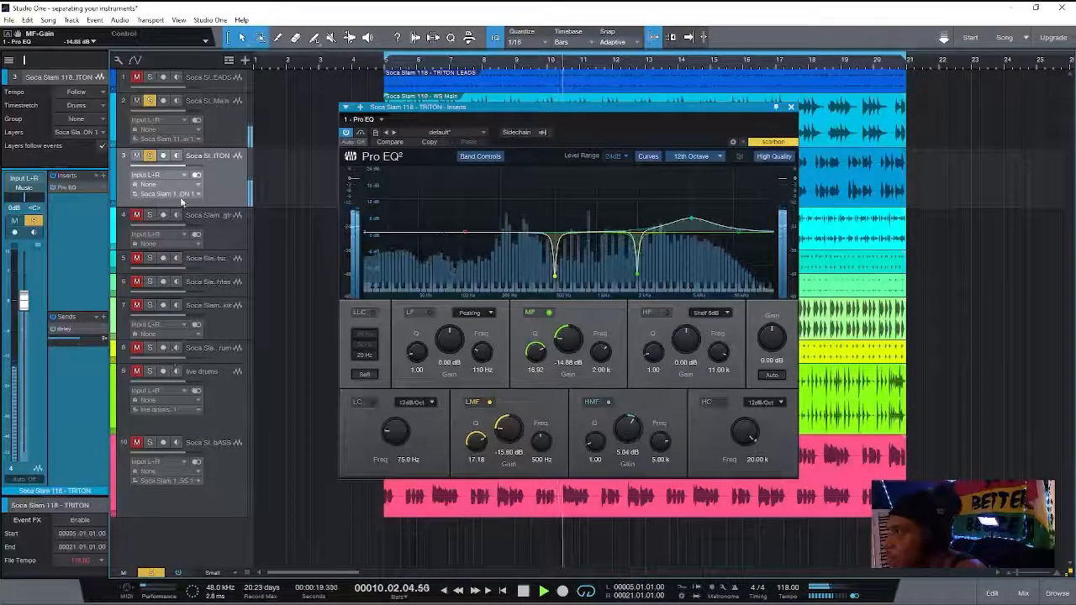
pyautogui.click(136, 100)
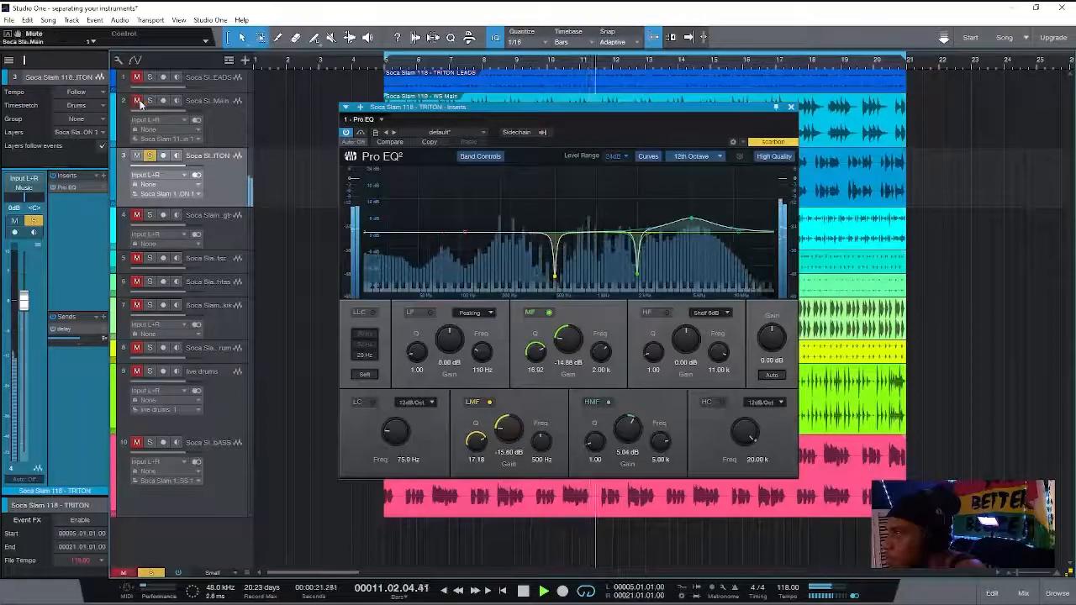
# Open the H-Delay on the delay bus, check its high-pass filter, and close it
pyautogui.click(70, 329)
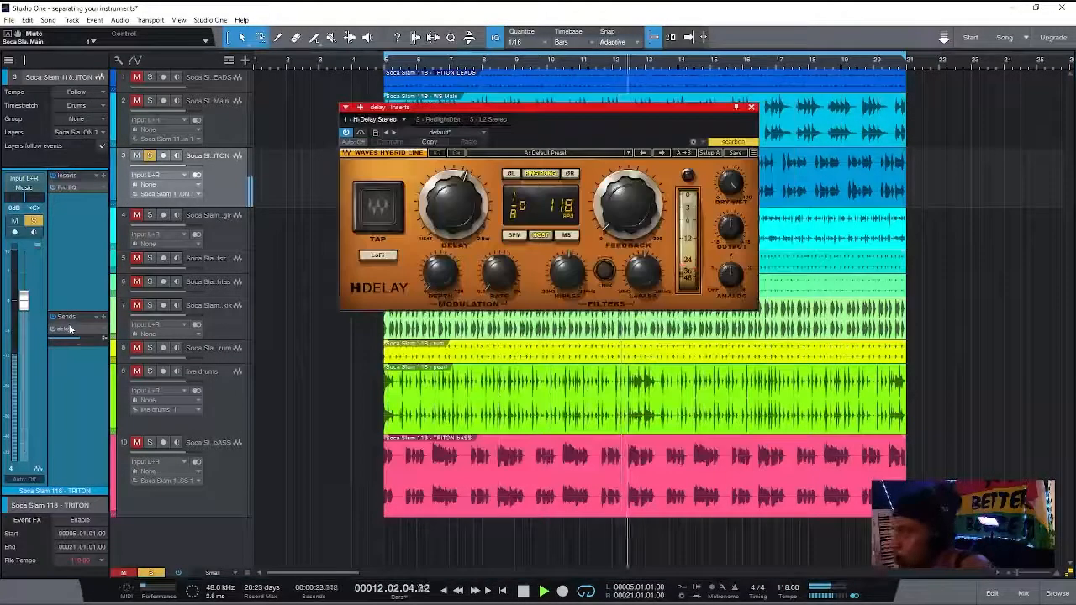
pyautogui.click(561, 279)
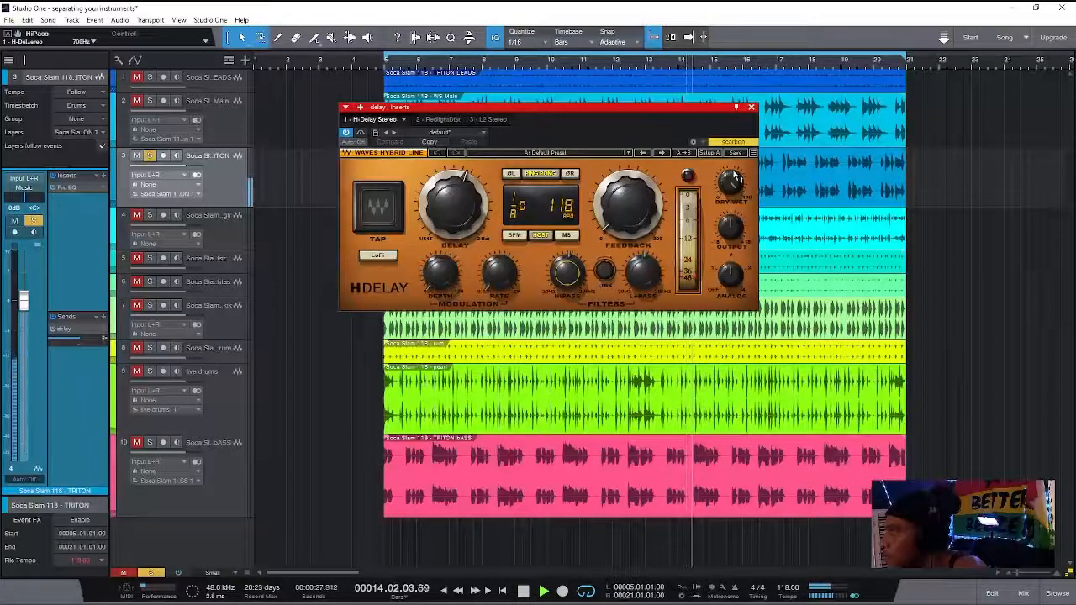
pyautogui.click(751, 108)
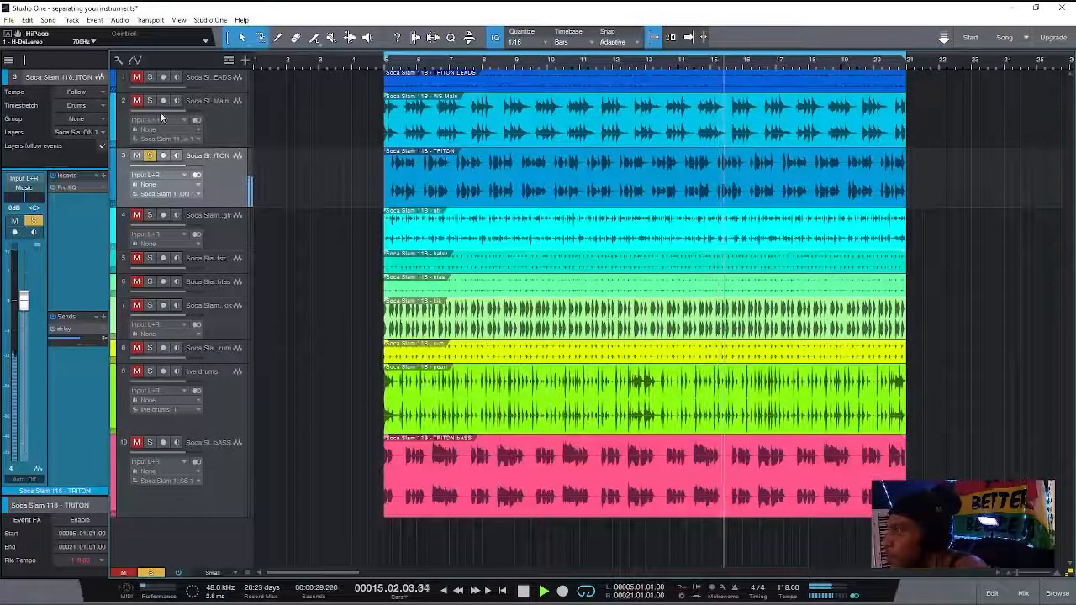
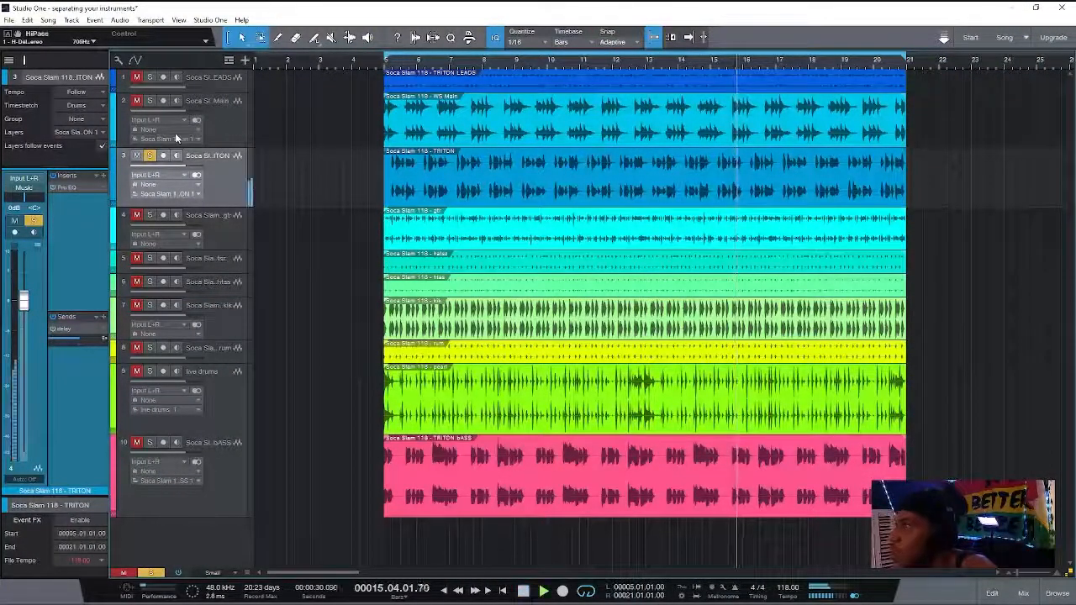
# Bring the guitar, both hat tracks, kick, rum, live drums and bass in to audition them with TRITON
pyautogui.click(150, 215)
pyautogui.click(150, 258)
pyautogui.click(149, 281)
pyautogui.click(150, 305)
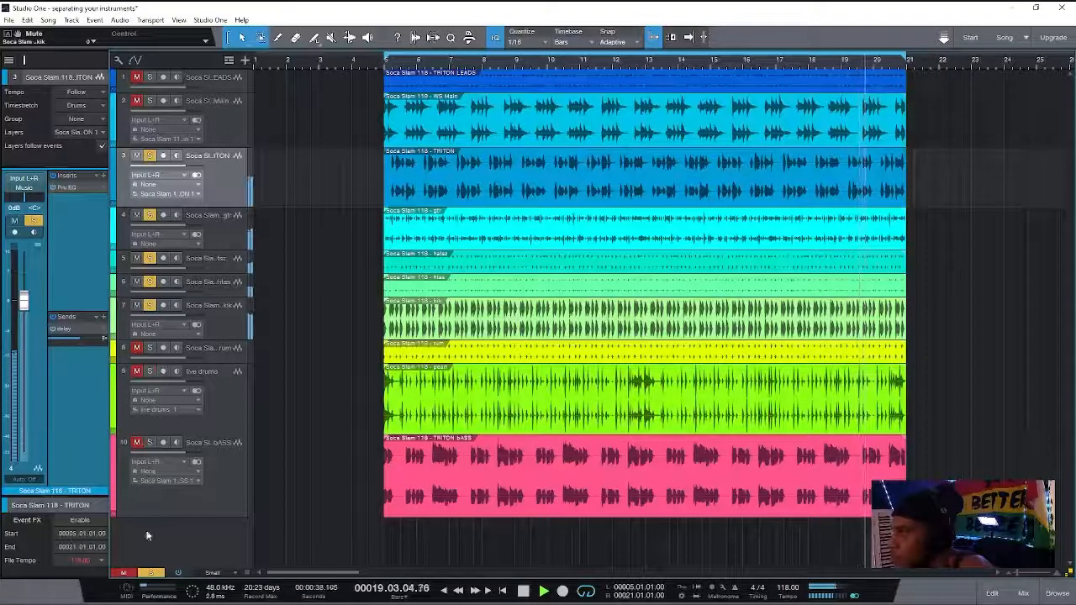
pyautogui.click(150, 442)
pyautogui.click(150, 371)
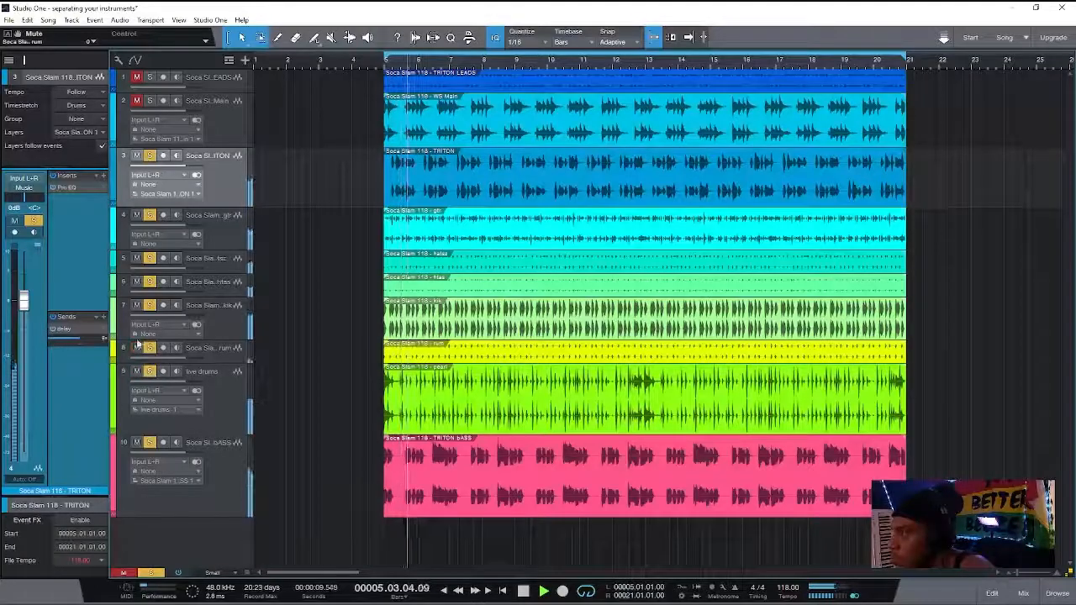
# Select the WS Main track, unmute it, and play it together with the other instruments
pyautogui.click(218, 135)
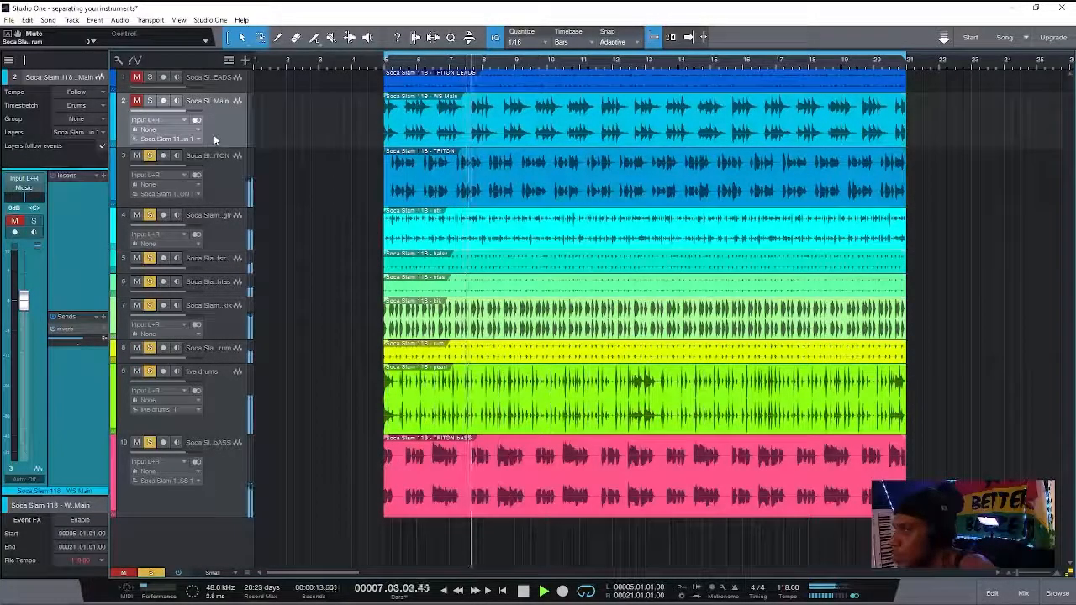
pyautogui.press('space')
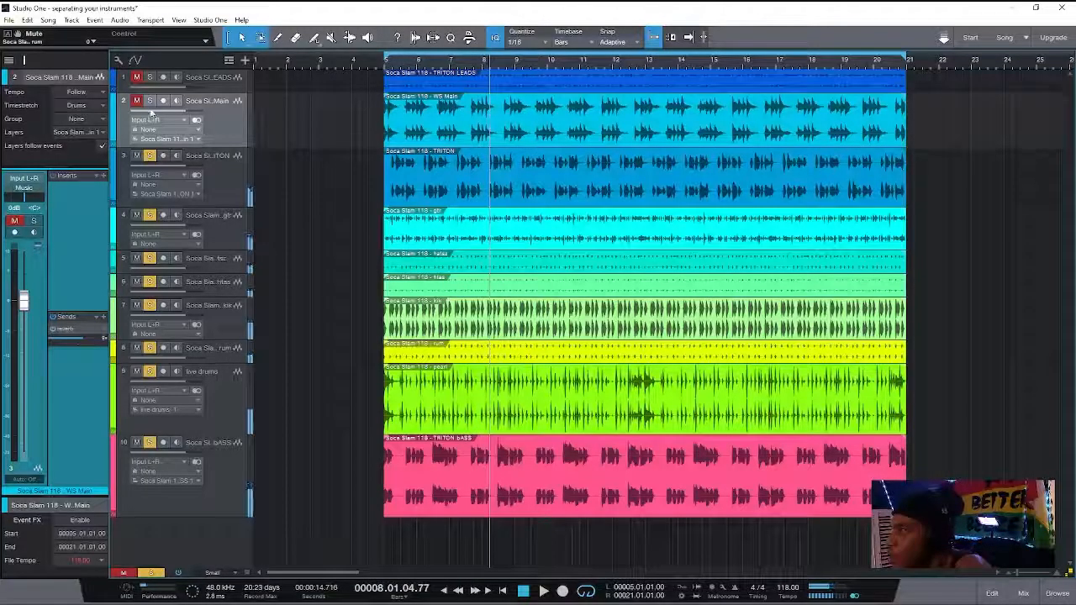
pyautogui.press('space')
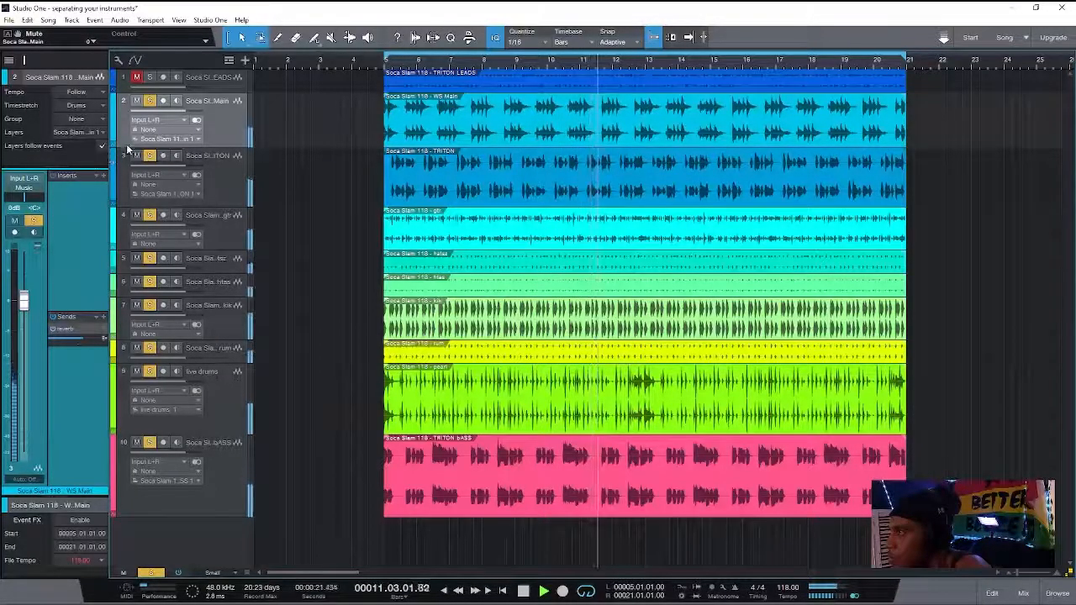
# Mute the TRITON through bass tracks to isolate WS Main, and insert Smack Attack Stereo on it
pyautogui.moveTo(136, 155); pyautogui.dragTo(137, 442)
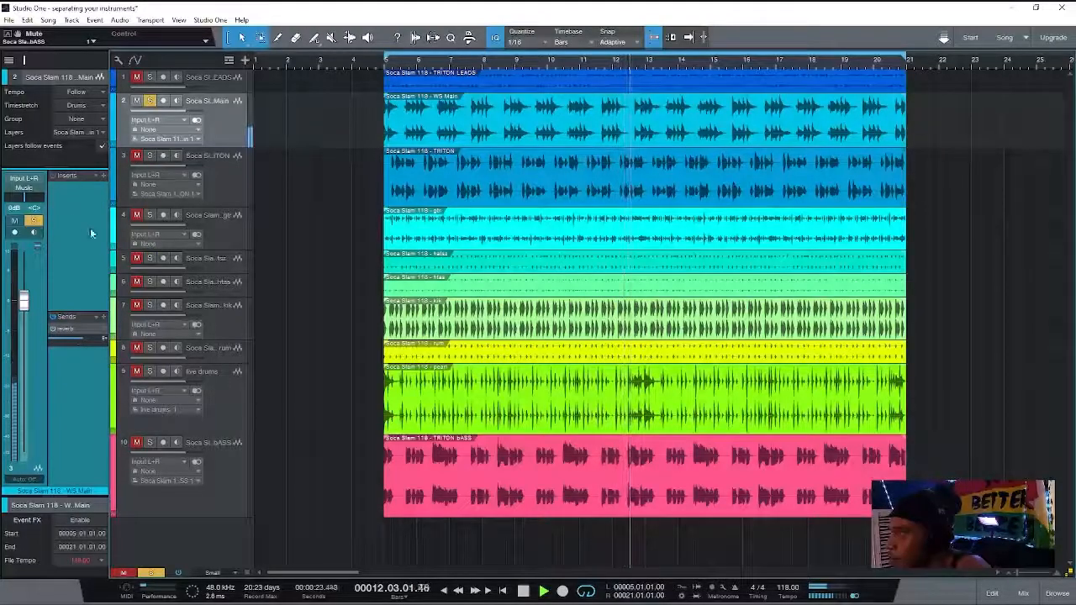
pyautogui.click(102, 175)
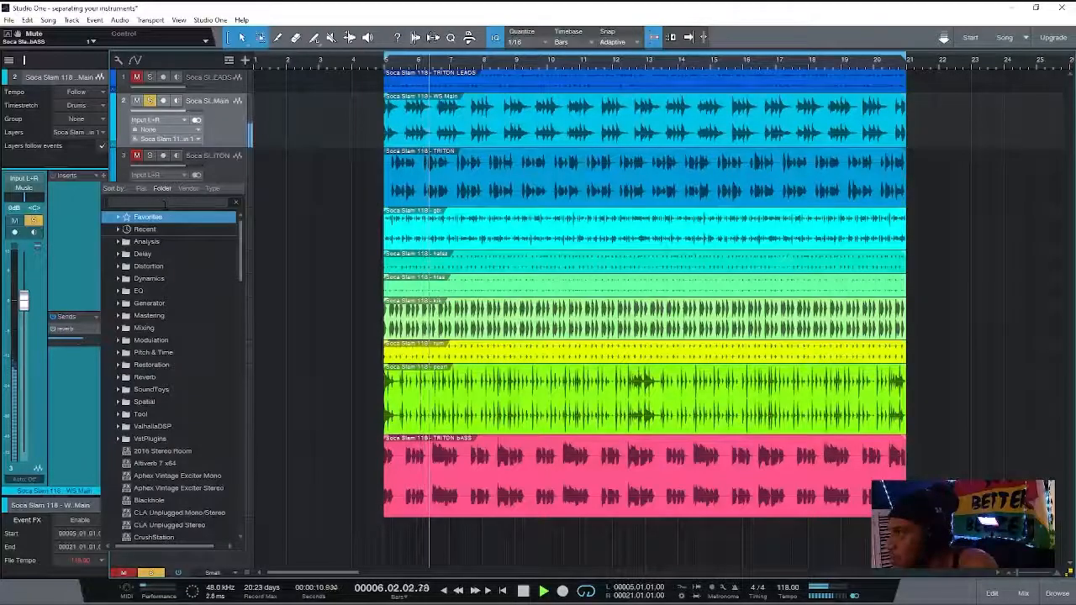
pyautogui.write('mack')
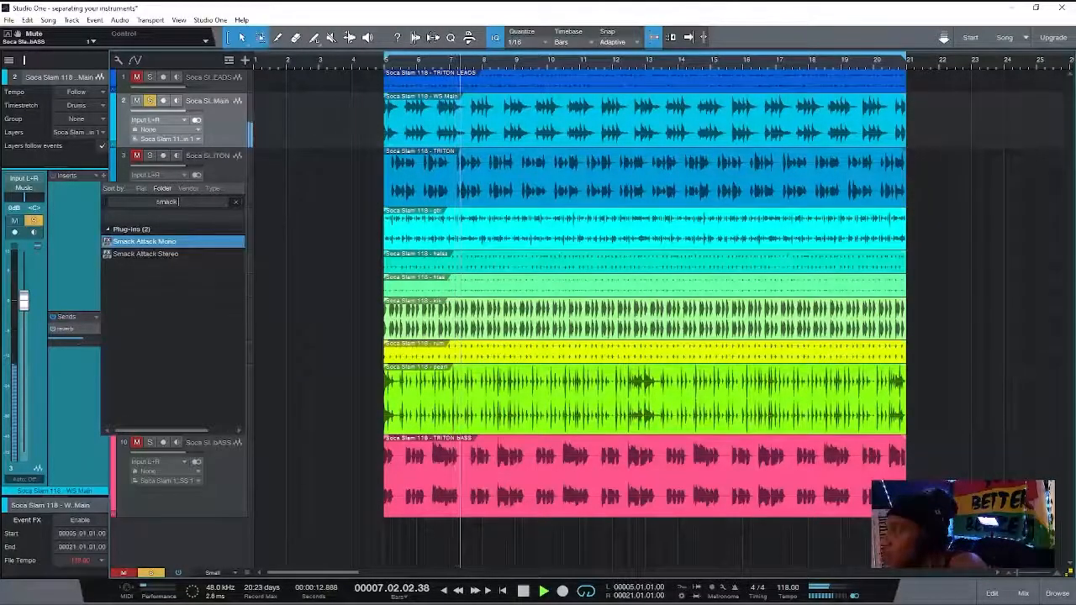
pyautogui.click(188, 255)
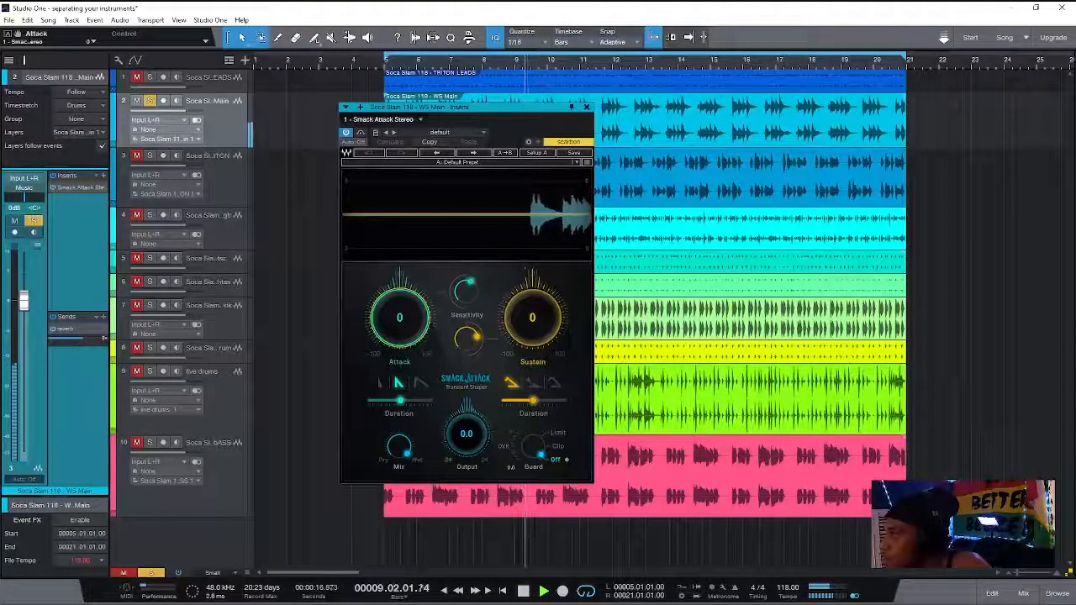
# Set Smack Attack's Attack to 15 and Output to -1.2 dB on WS Main, comparing the sound with the effect bypassed
pyautogui.moveTo(402, 317); pyautogui.dragTo(402, 315)
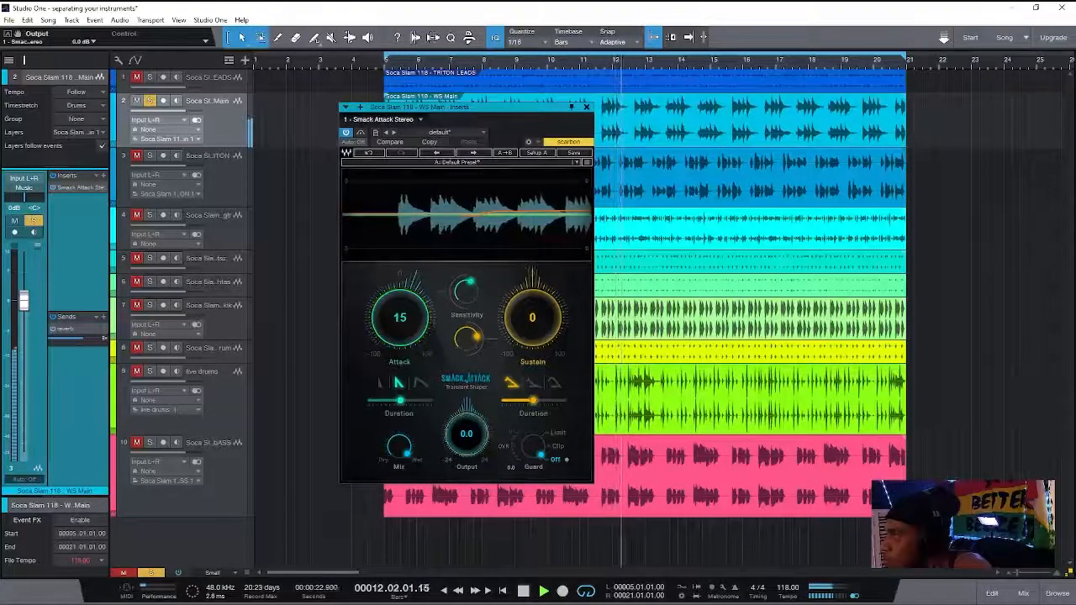
pyautogui.moveTo(466, 434); pyautogui.dragTo(467, 442)
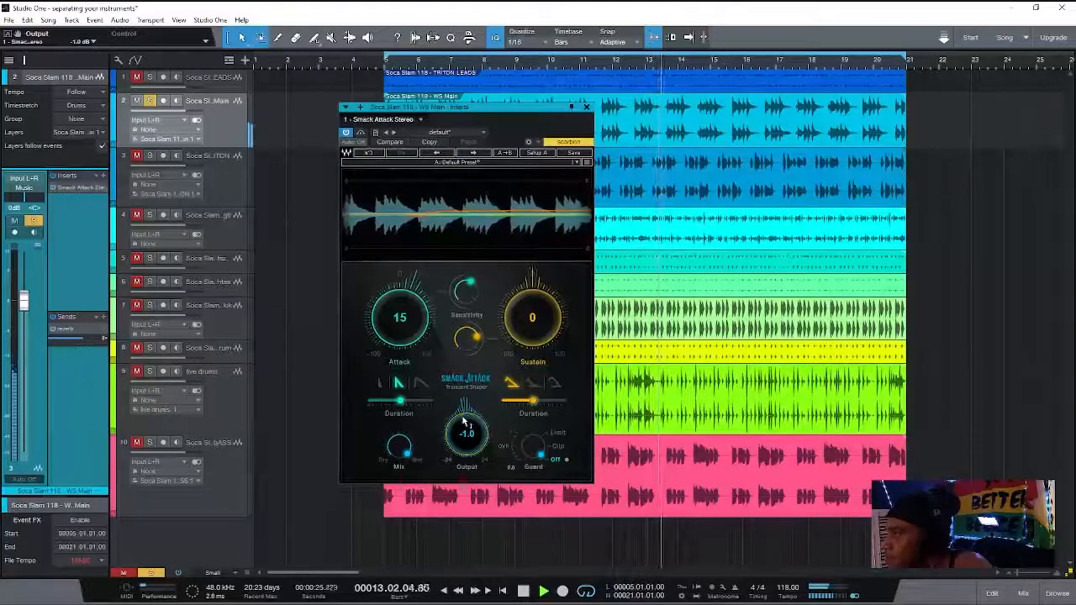
pyautogui.click(361, 134)
pyautogui.click(361, 134)
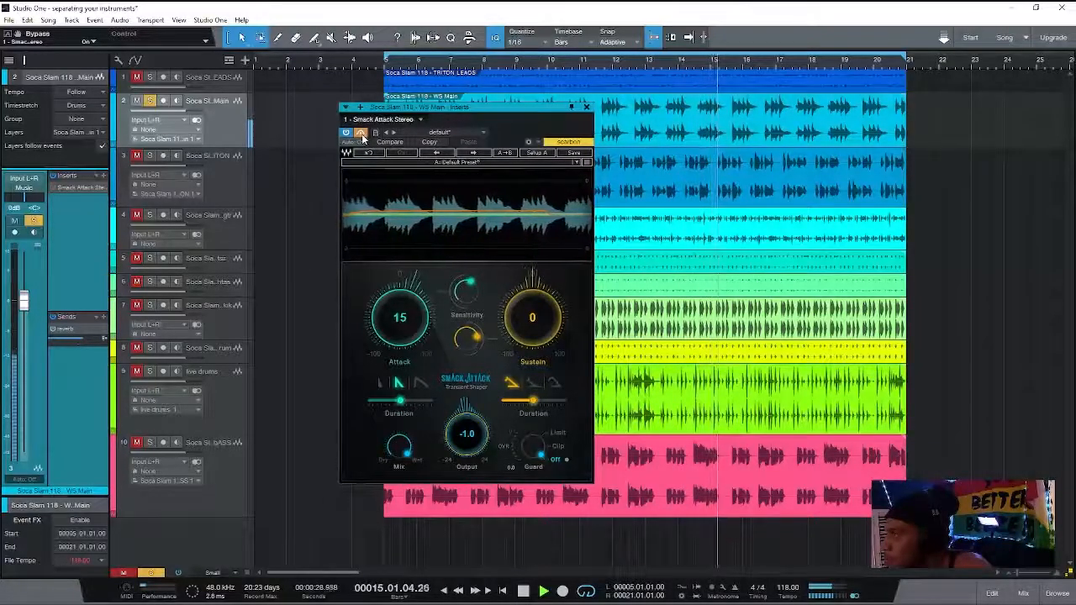
pyautogui.moveTo(467, 431); pyautogui.dragTo(467, 433)
# Unmute TRITON, guitar, both hat tracks, kick and TRITON LEADS one by one to audition them with WS Main
pyautogui.click(140, 157)
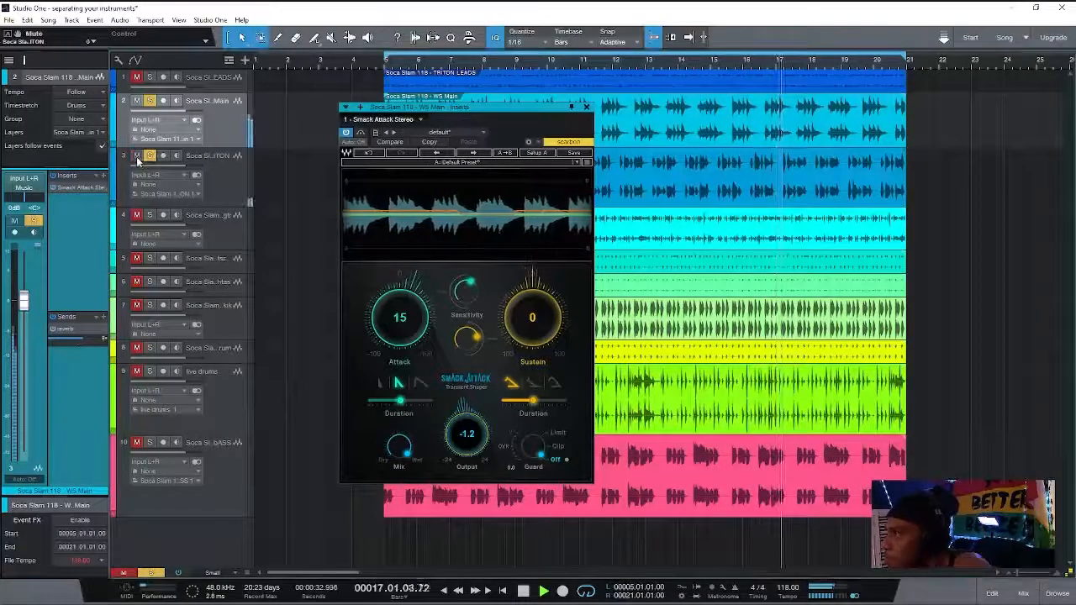
pyautogui.click(139, 215)
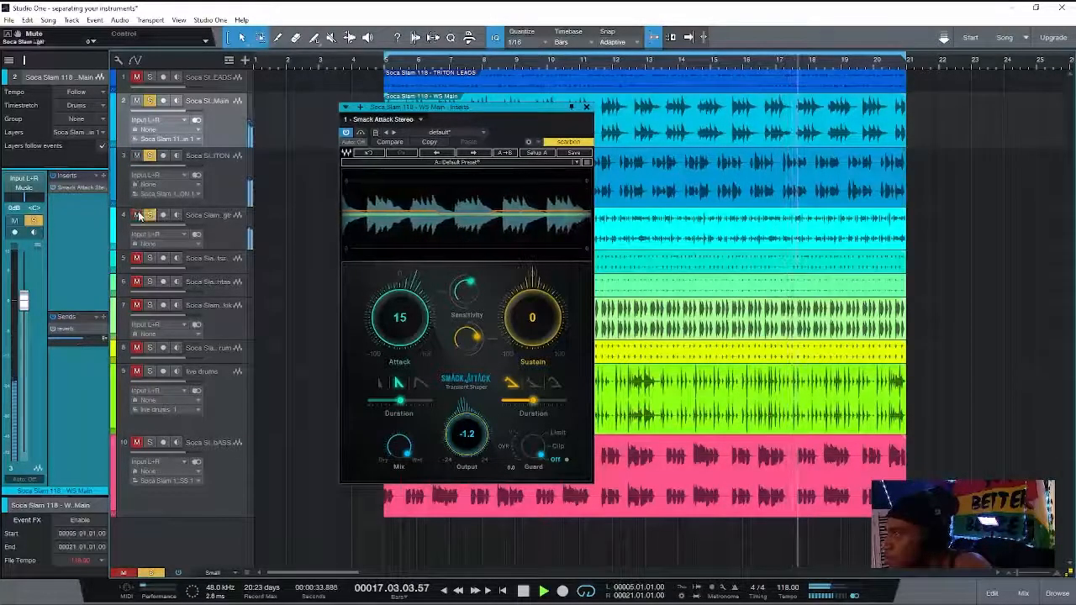
pyautogui.click(139, 259)
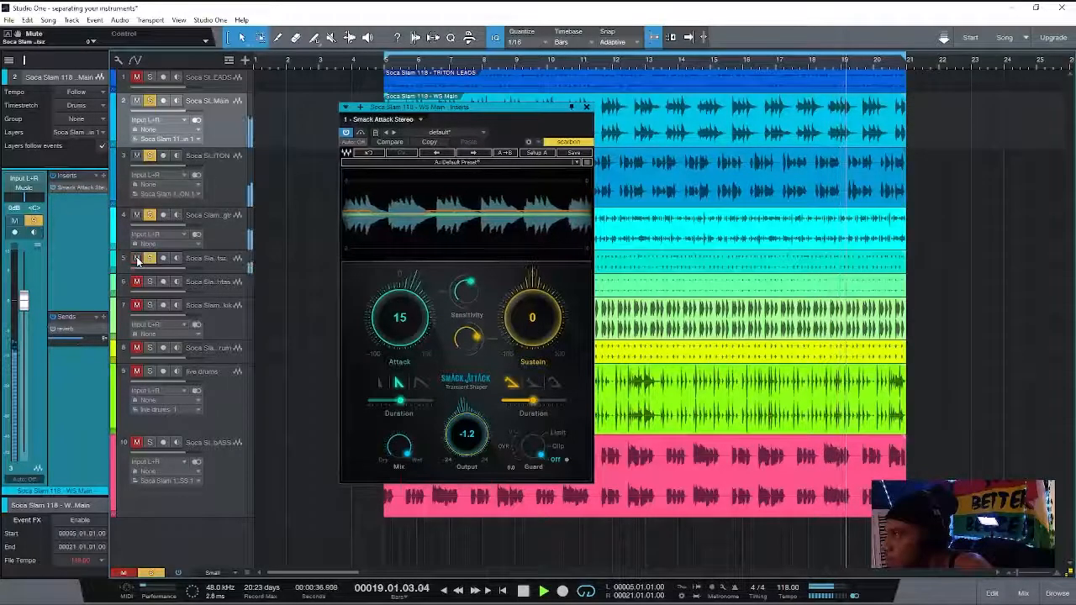
pyautogui.click(136, 283)
pyautogui.click(137, 304)
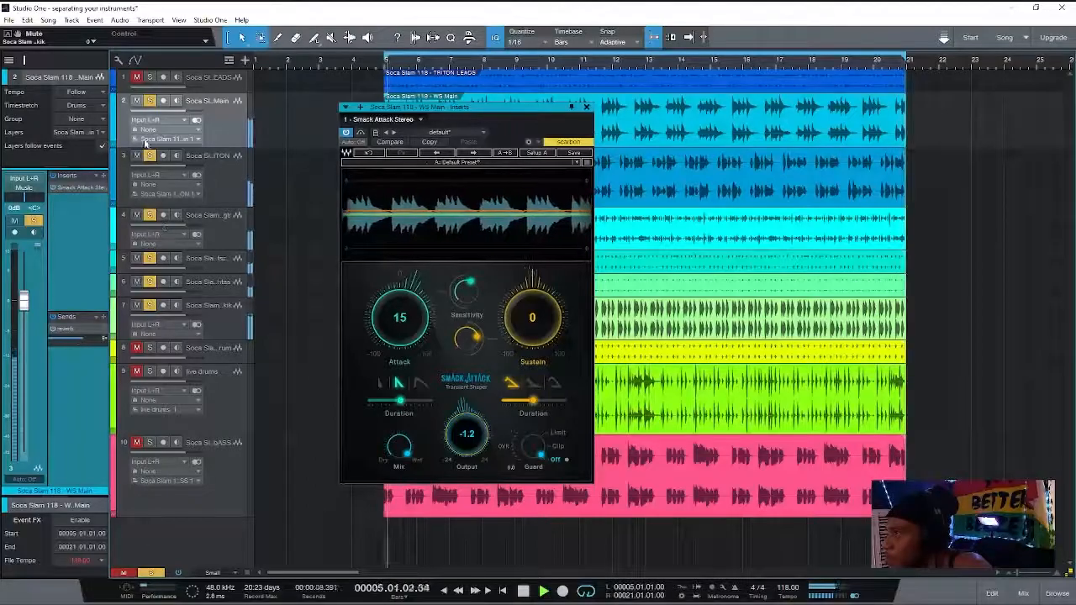
pyautogui.click(151, 77)
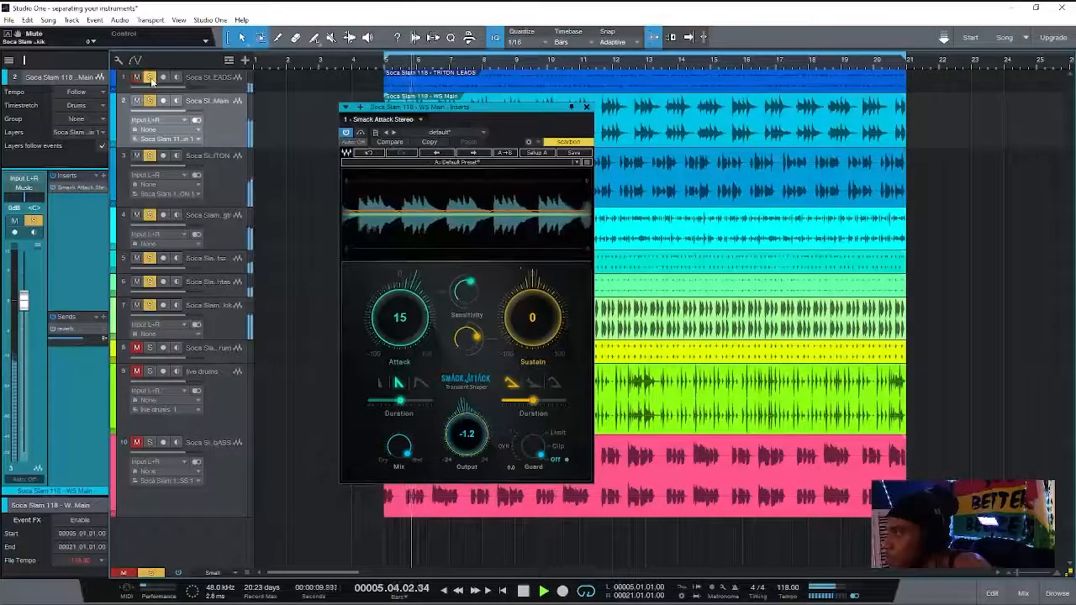
# Select the TRITON LEADS track, clear all mutes and solos, and enlarge its track height
pyautogui.click(215, 84)
pyautogui.click(124, 573)
pyautogui.click(151, 572)
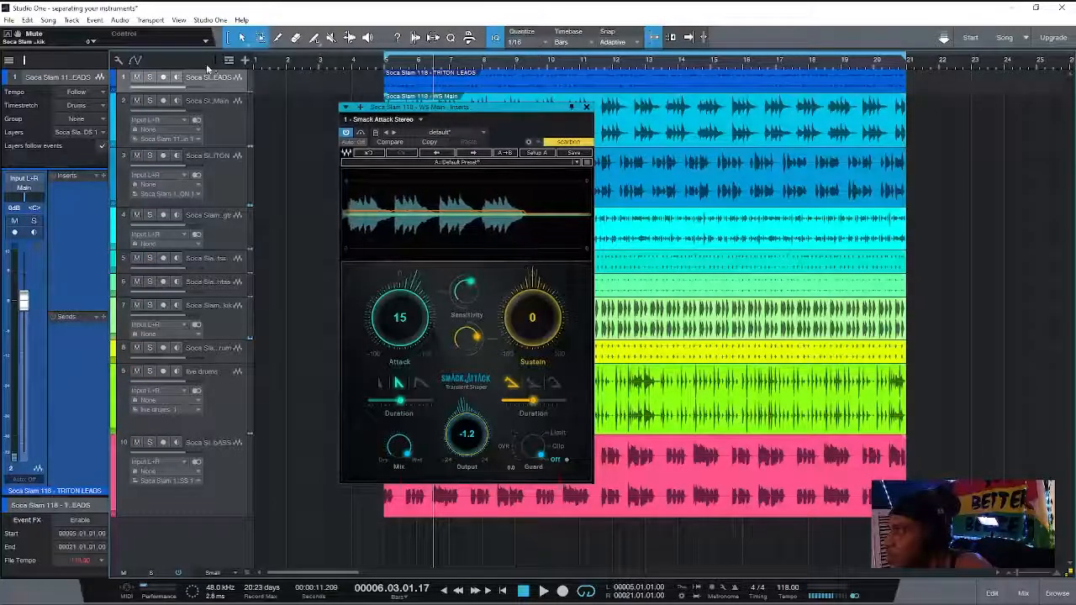
pyautogui.moveTo(205, 91); pyautogui.dragTo(207, 158)
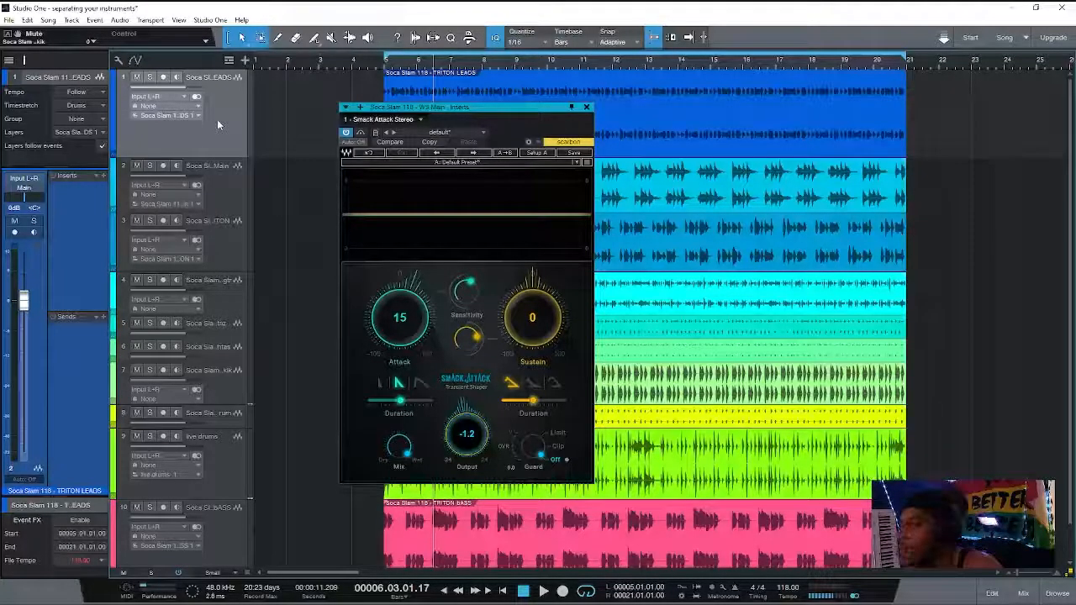
# Start playback and route the TRITON LEADS track's output to the Music bus
pyautogui.press('space')
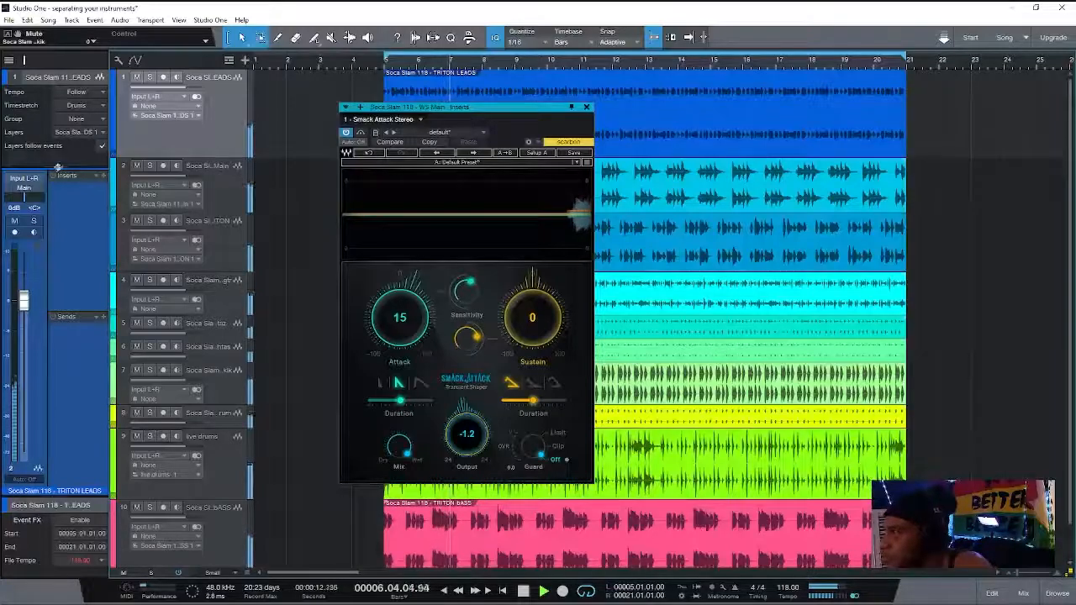
pyautogui.click(28, 190)
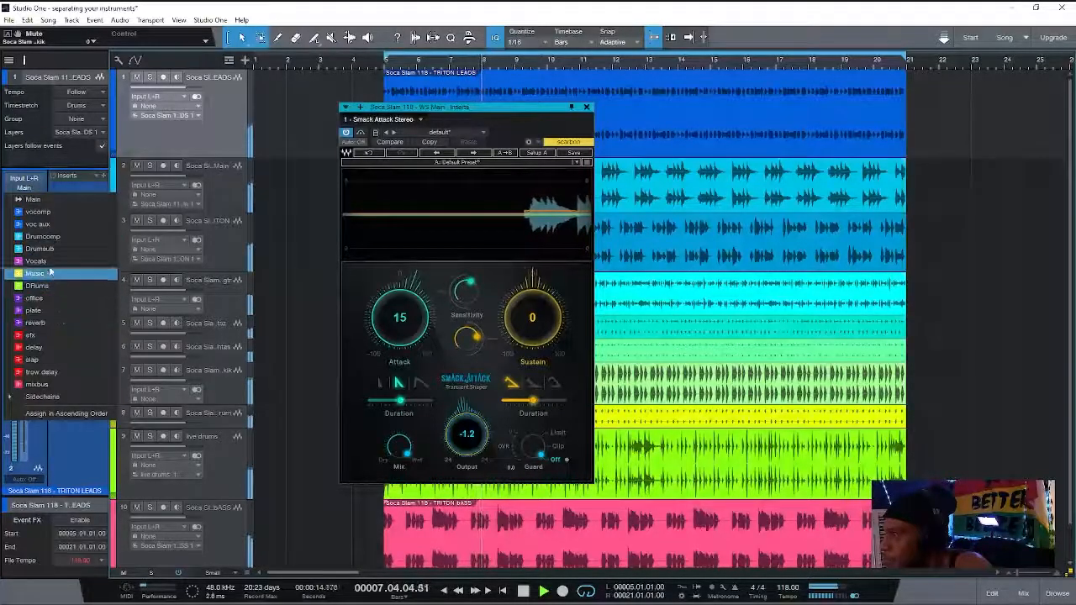
pyautogui.click(48, 274)
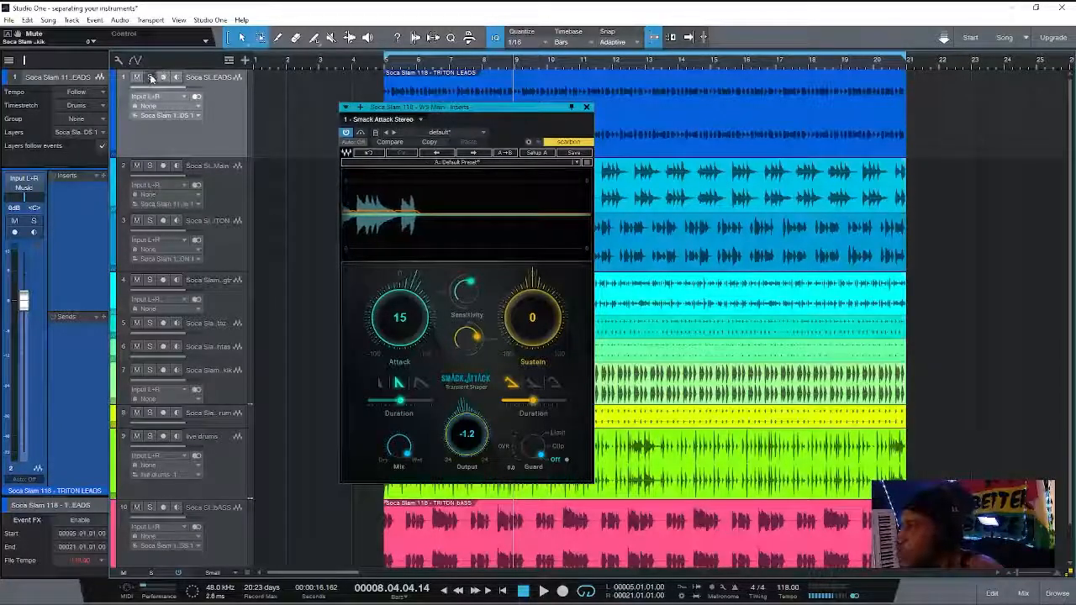
# Solo the TRITON LEADS track, stop playback and insert the Chorus DIMENSION-D effect on it
pyautogui.click(150, 78)
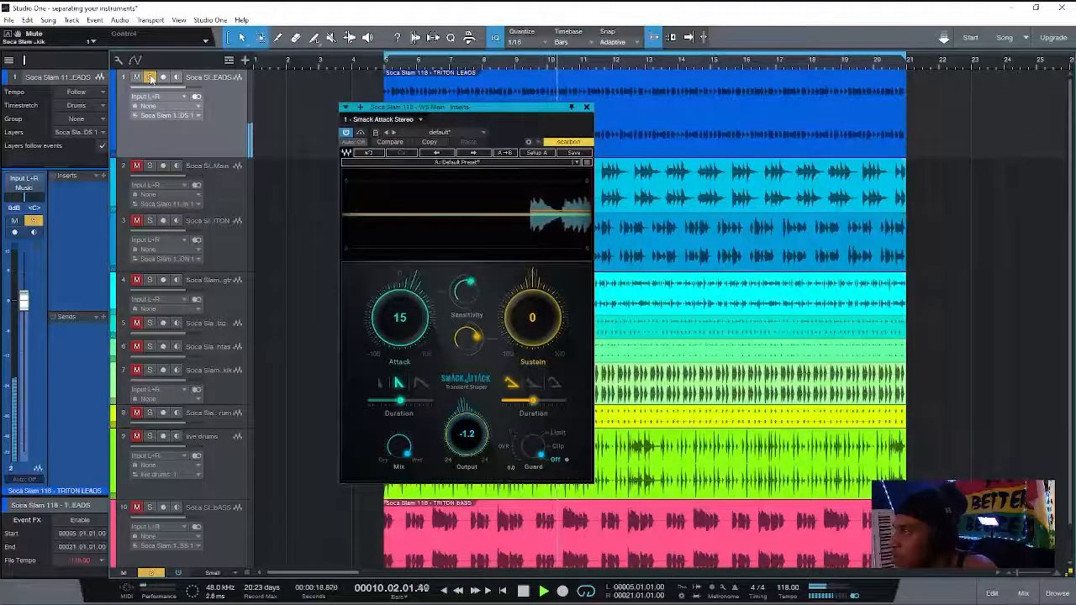
pyautogui.press('space')
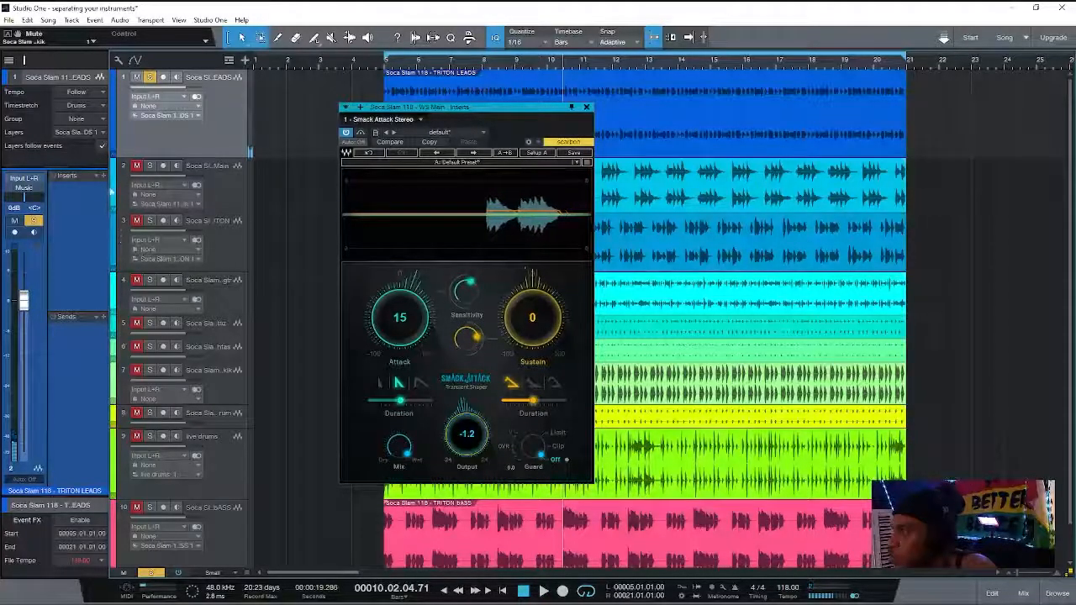
pyautogui.click(104, 175)
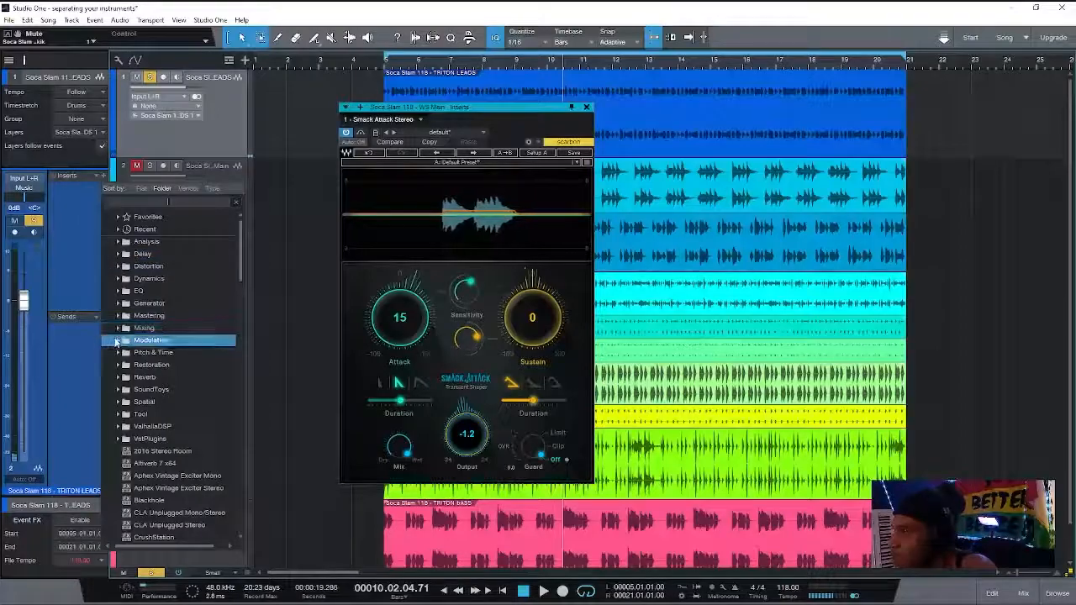
pyautogui.click(119, 339)
pyautogui.click(175, 437)
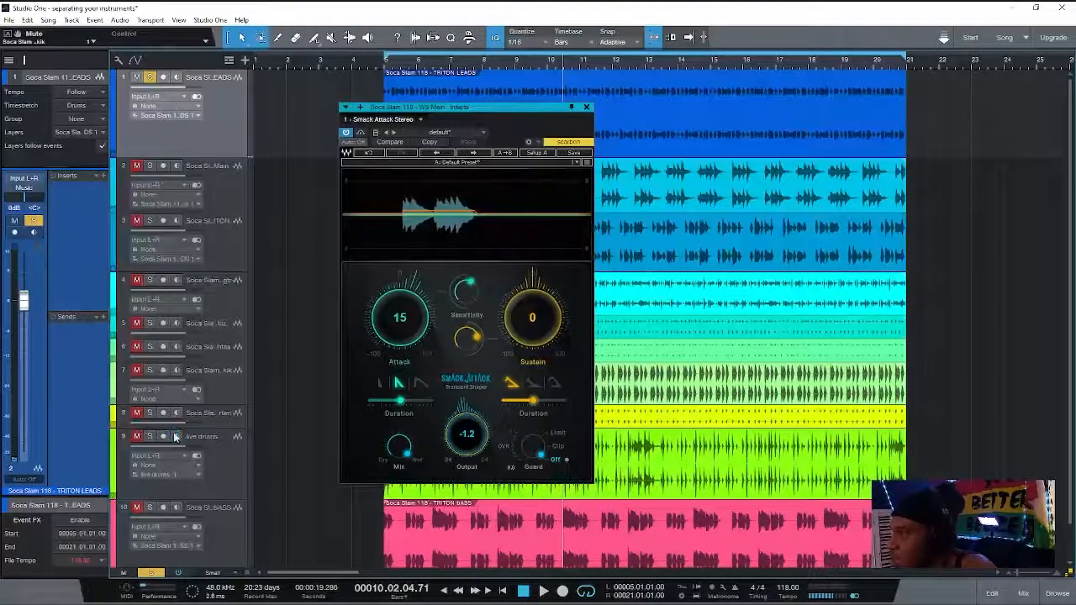
# Set the chorus to Dimension Mode 2 during playback and compare the sound with the effect bypassed
pyautogui.press('space')
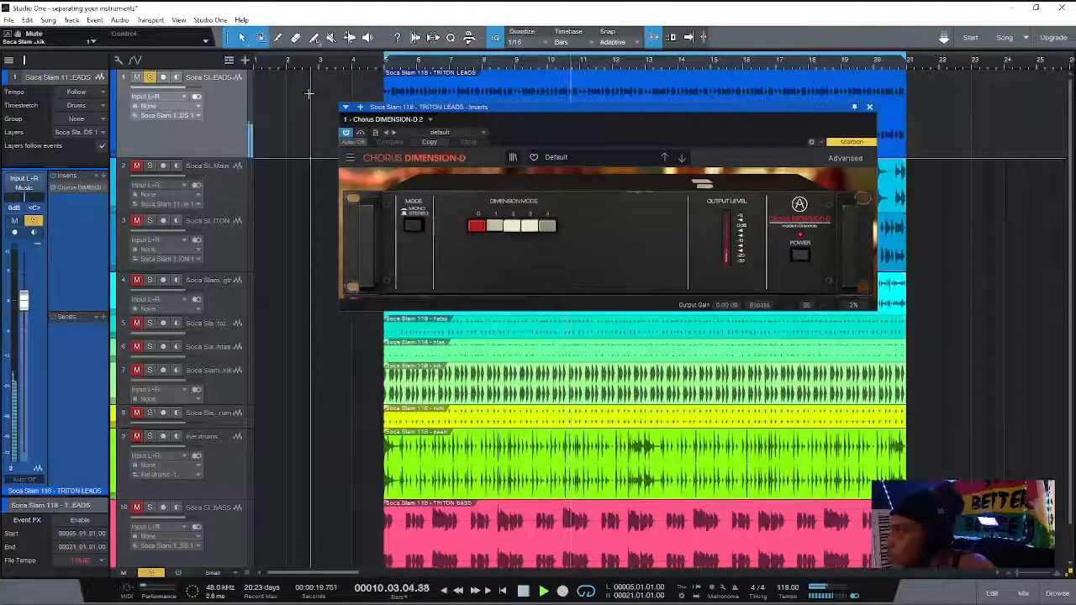
pyautogui.click(514, 225)
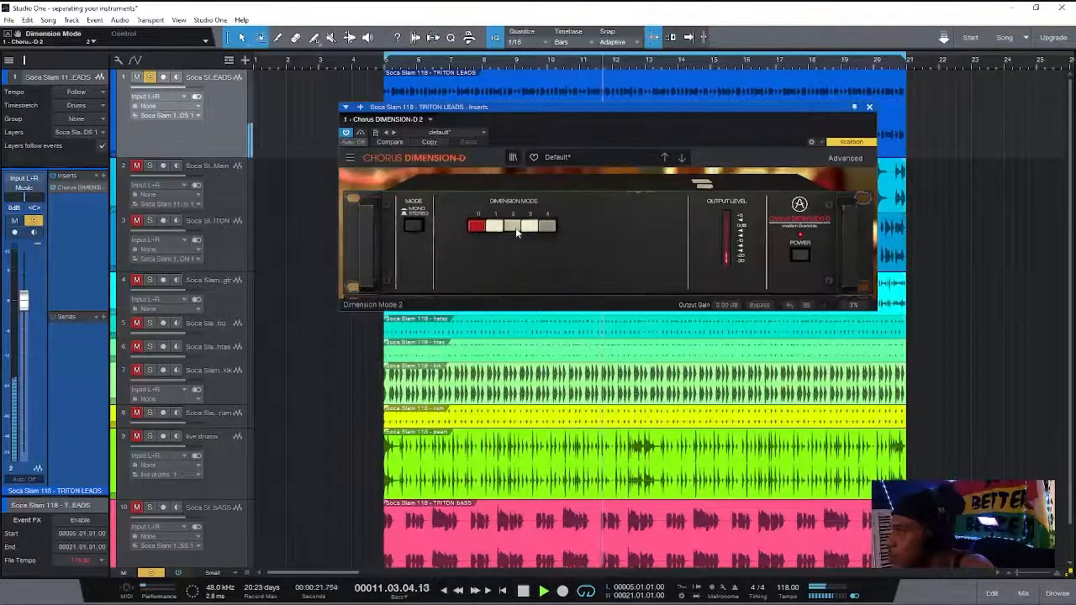
pyautogui.click(361, 132)
pyautogui.click(361, 132)
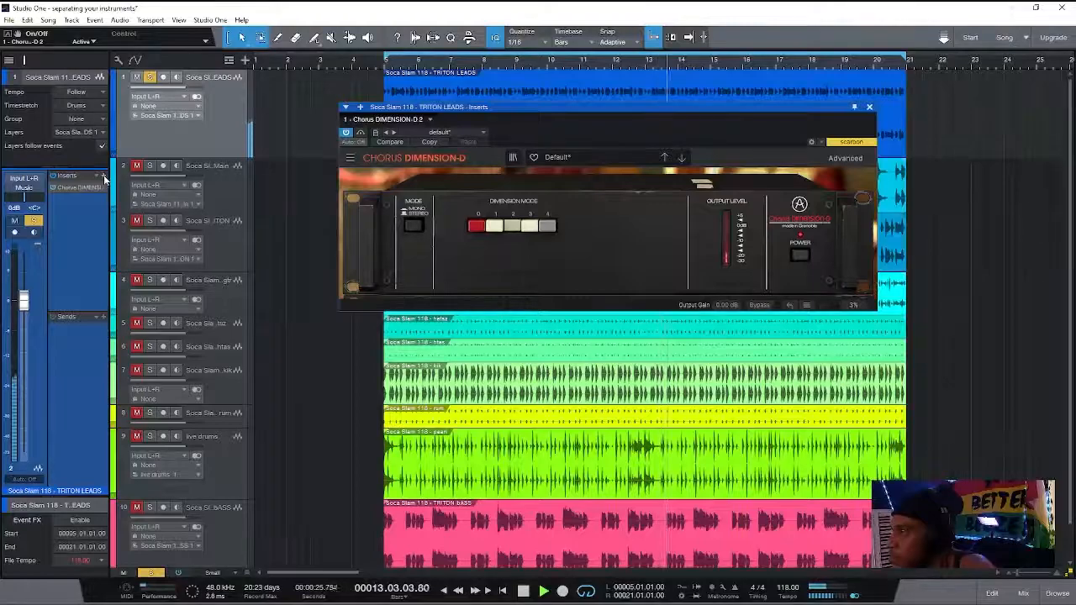
# Add a send from TRITON LEADS to the delay channel and set its level to -21.1 dB
pyautogui.click(103, 317)
pyautogui.click(147, 476)
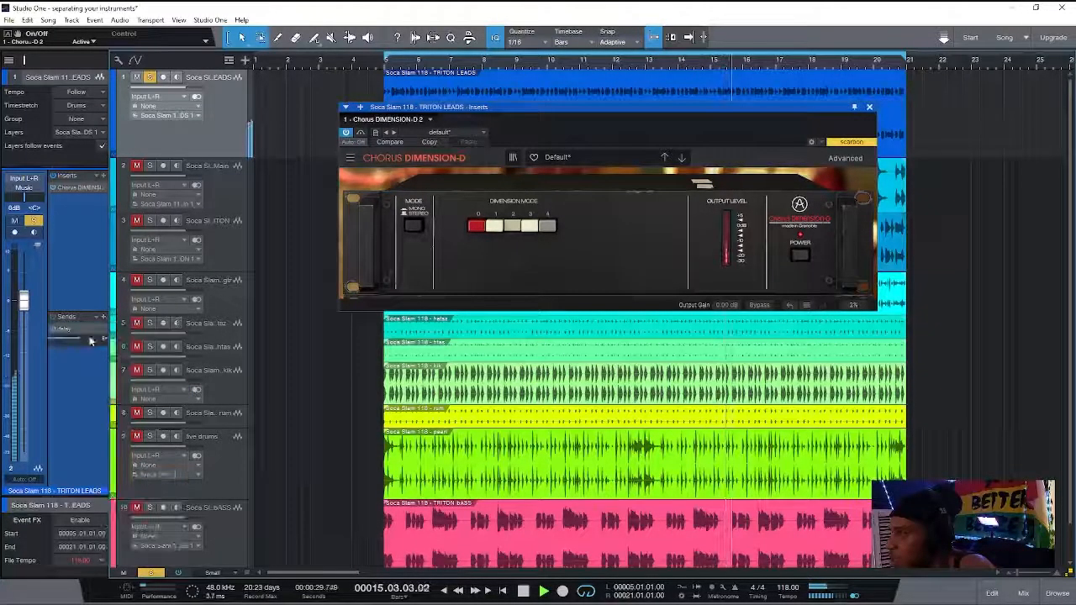
pyautogui.moveTo(77, 340); pyautogui.dragTo(59, 341)
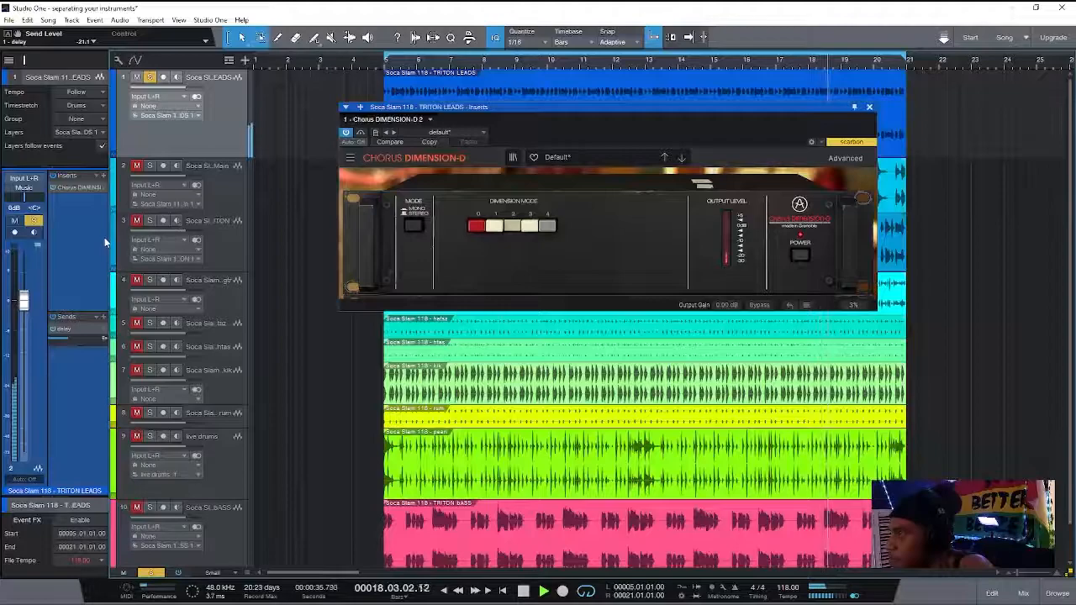
# Find the L2 Stereo limiter and insert it on TRITON LEADS after the chorus
pyautogui.click(102, 178)
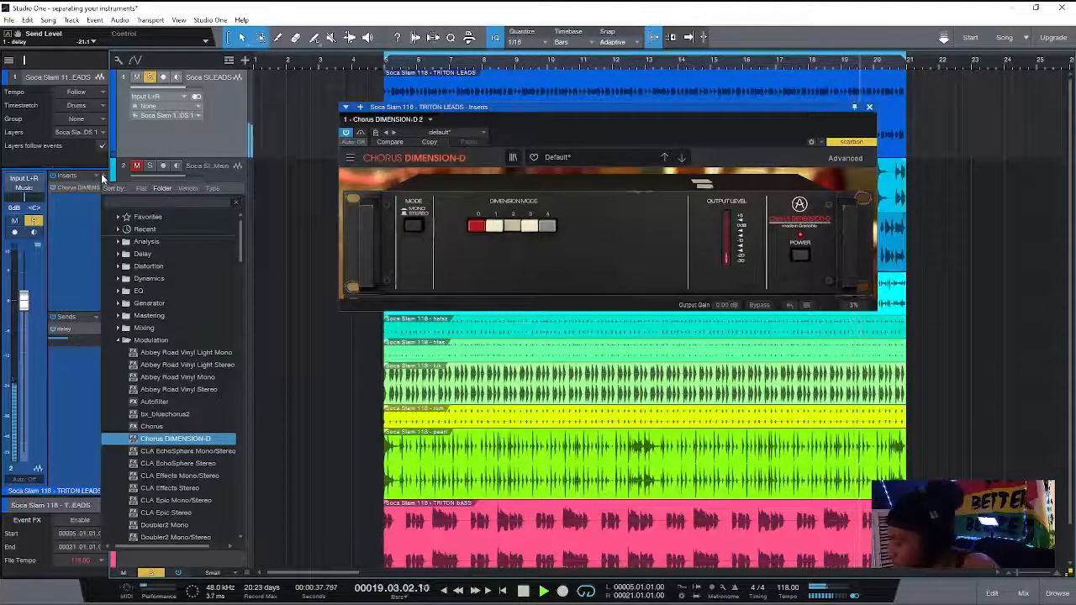
pyautogui.write('l2')
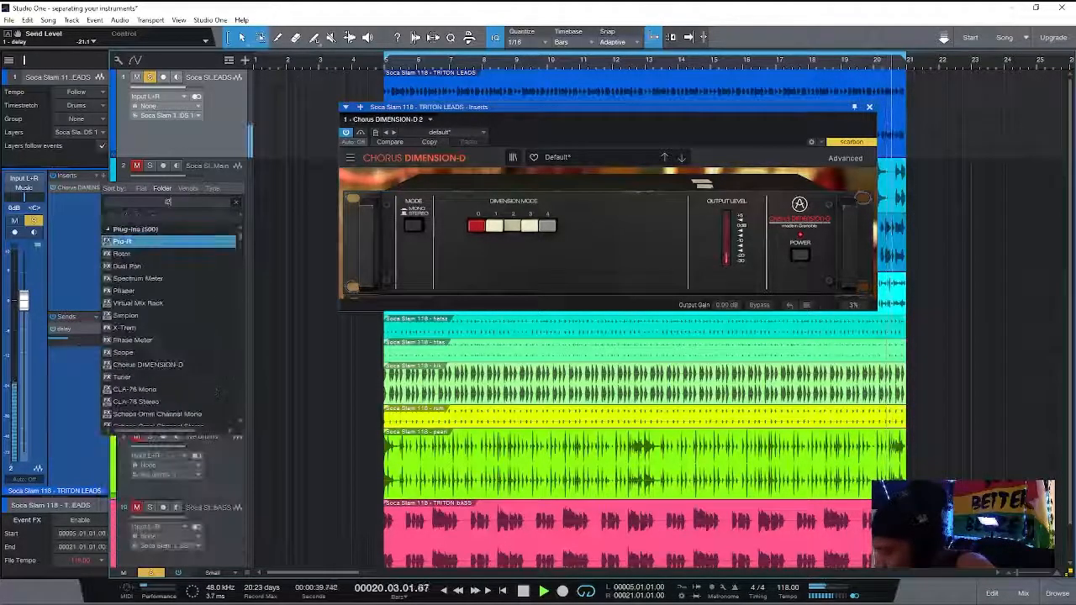
pyautogui.doubleClick(127, 254)
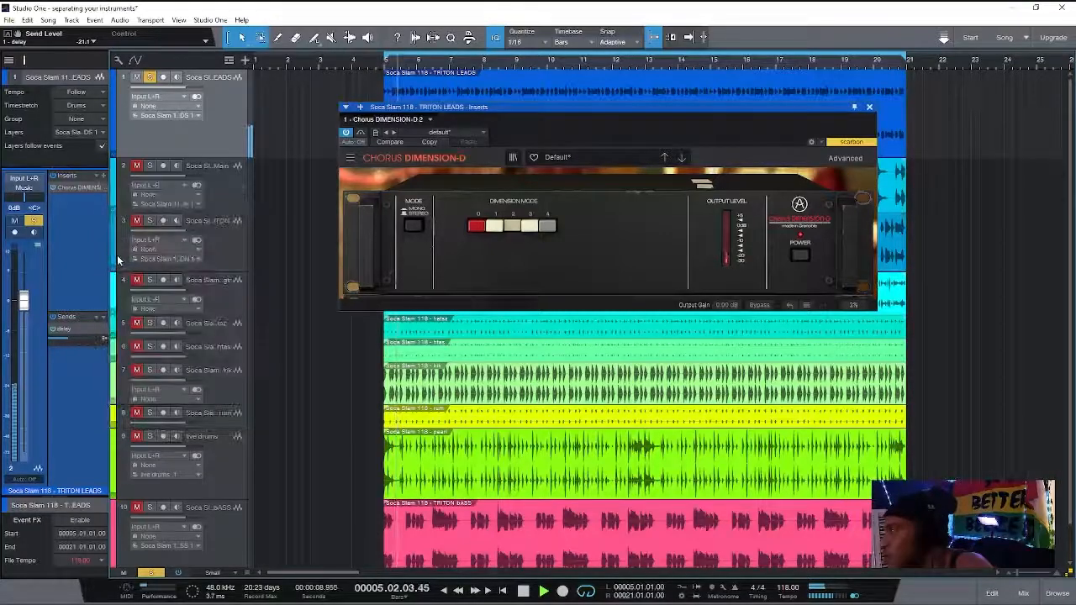
# Lower L2's linked threshold and out ceiling to -20.2 dB, and clear the solo to hear the full mix
pyautogui.moveTo(409, 236); pyautogui.dragTo(408, 289)
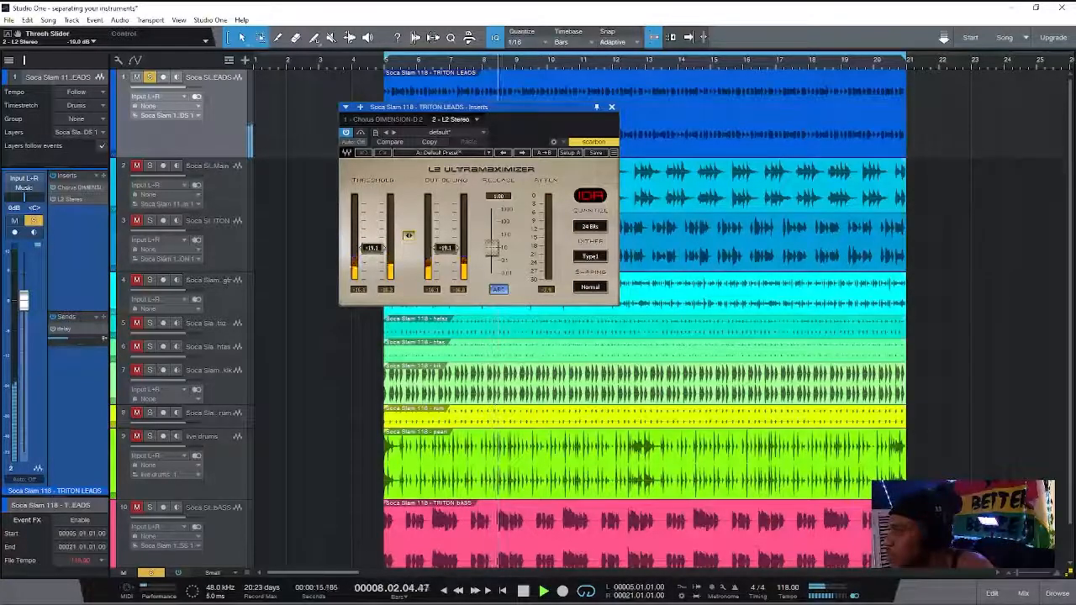
pyautogui.moveTo(408, 290); pyautogui.dragTo(409, 292)
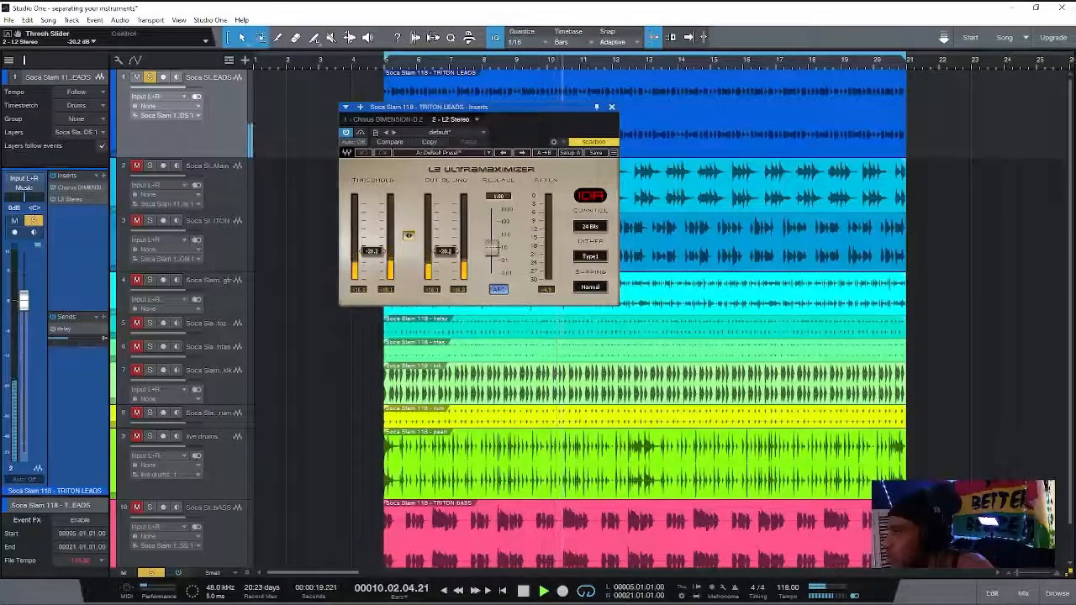
pyautogui.click(153, 573)
pyautogui.click(153, 573)
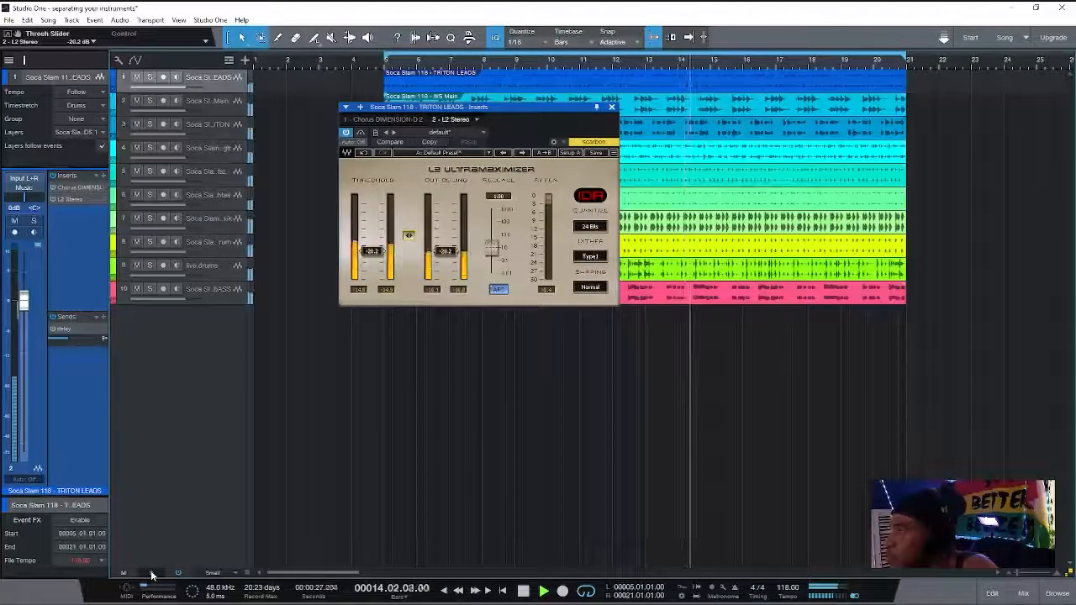
# Insert NLS Channel Stereo on TRITON LEADS and choose its Mike studio model
pyautogui.click(104, 175)
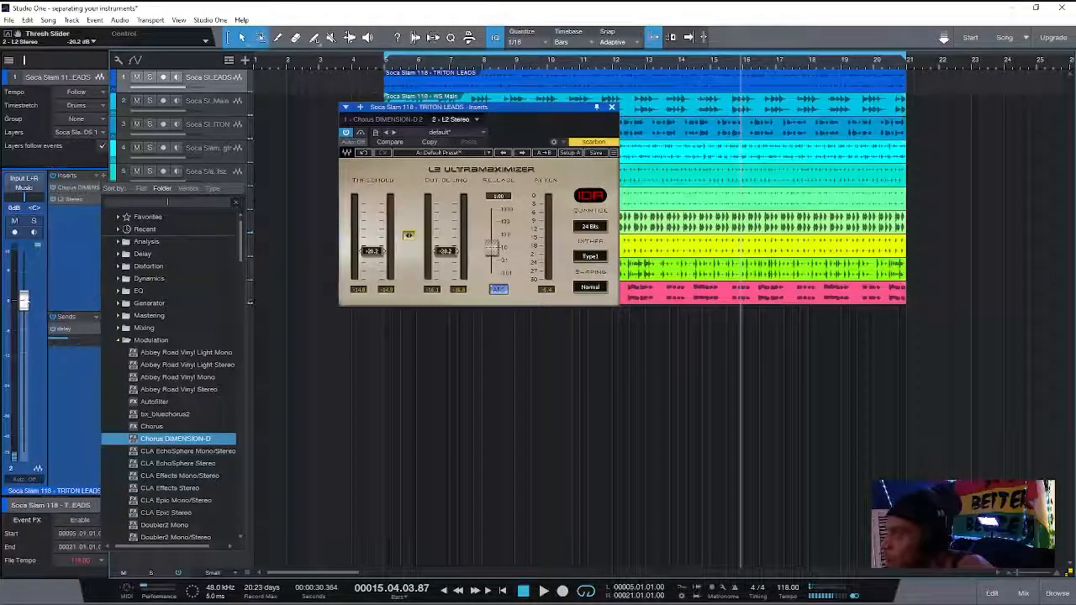
pyautogui.click(175, 220)
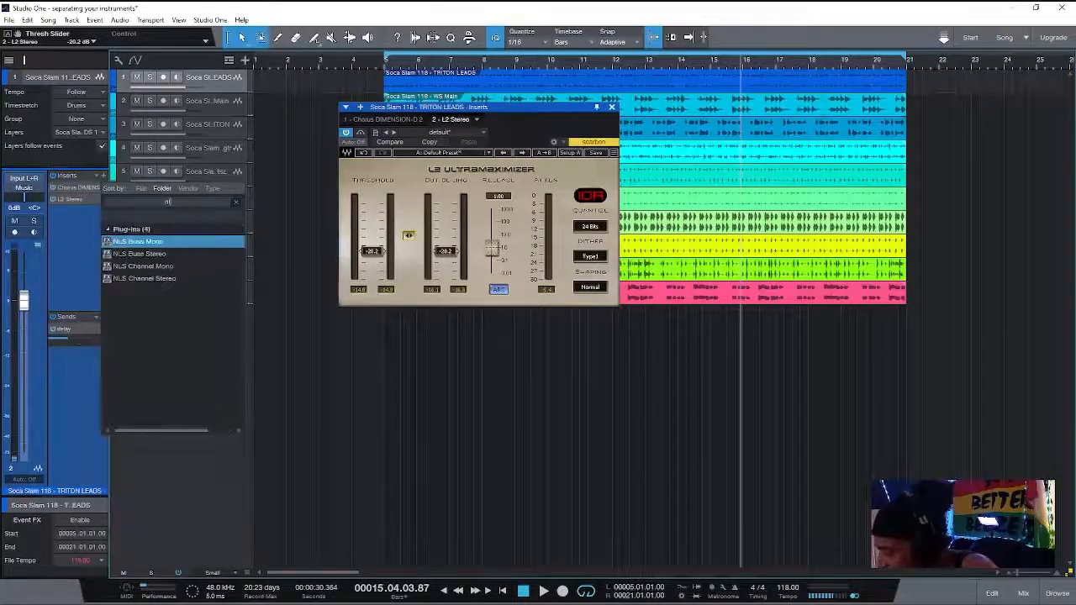
pyautogui.click(202, 282)
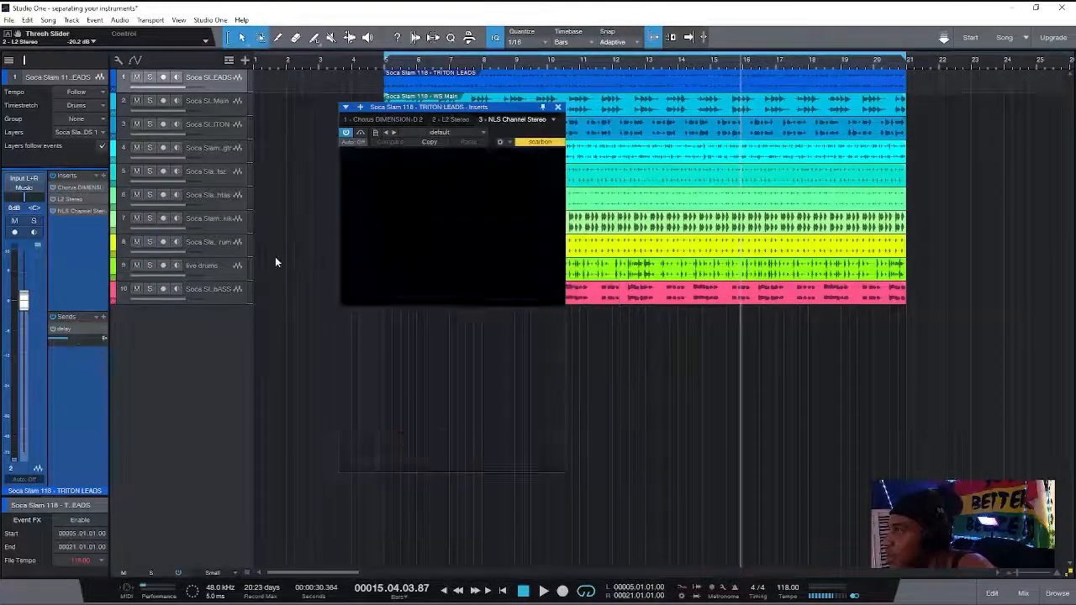
pyautogui.click(358, 252)
pyautogui.click(453, 248)
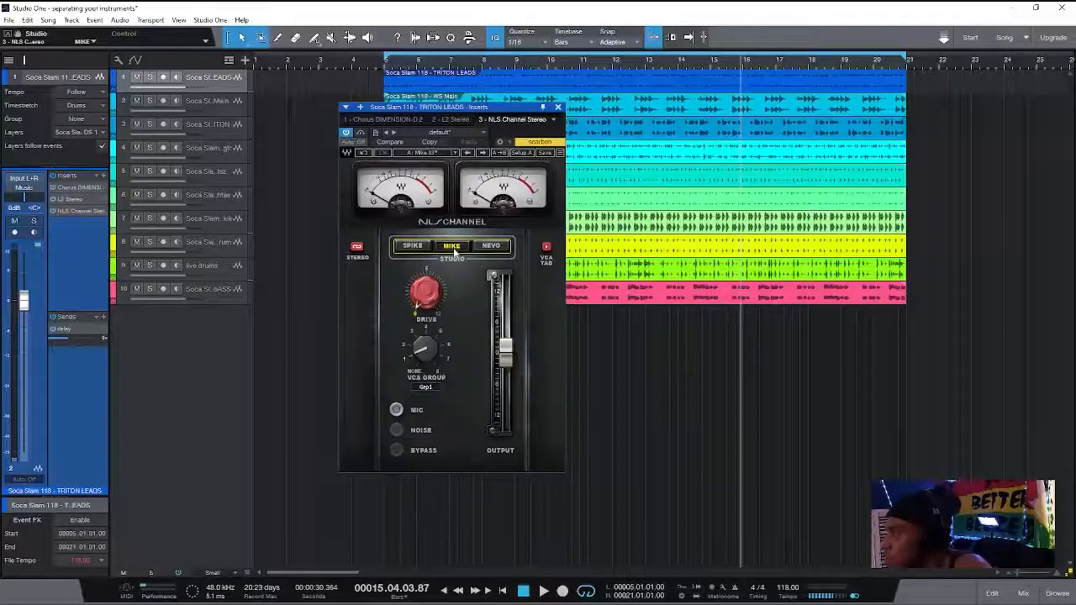
# Play the song from bar 5 and raise the NLS Channel's Drive to 7.2
pyautogui.click(384, 63)
pyautogui.press('space')
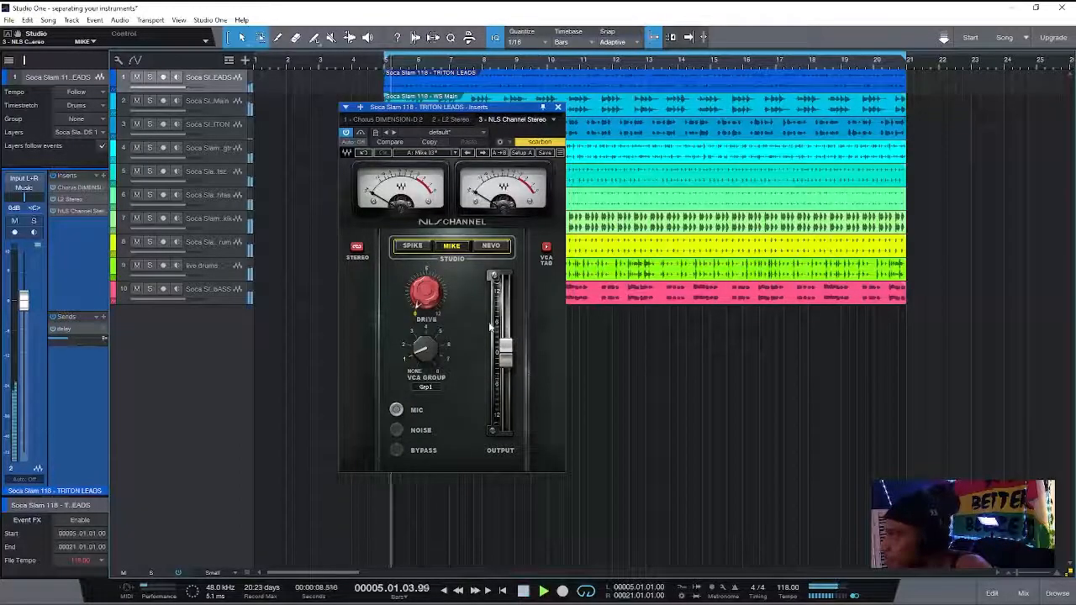
pyautogui.moveTo(426, 292); pyautogui.dragTo(426, 250)
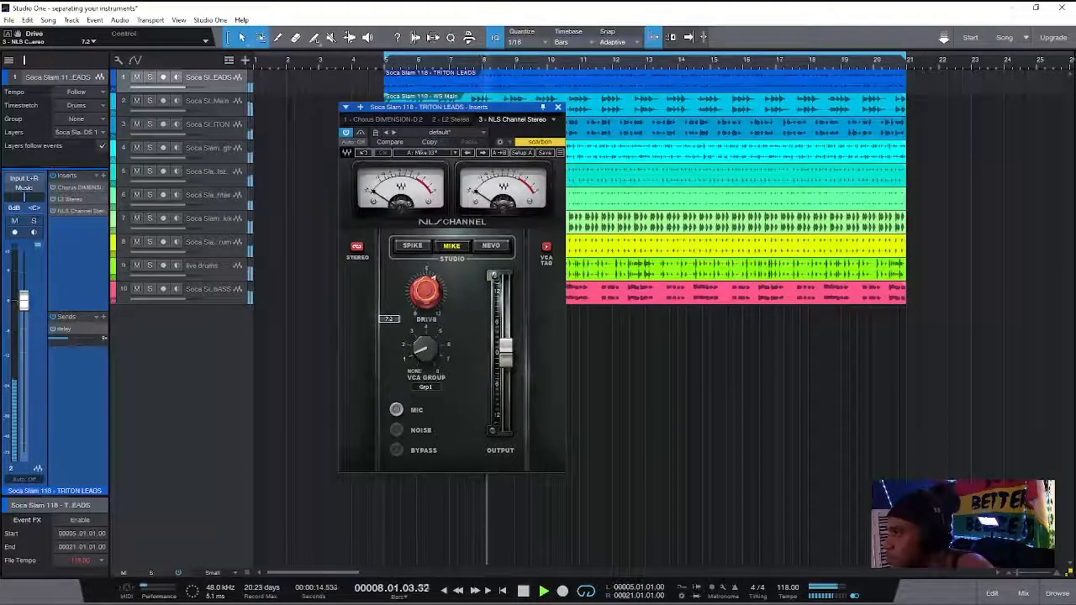
# Search the effects for Pro EQ and insert it on TRITON LEADS after NLS Channel
pyautogui.click(103, 177)
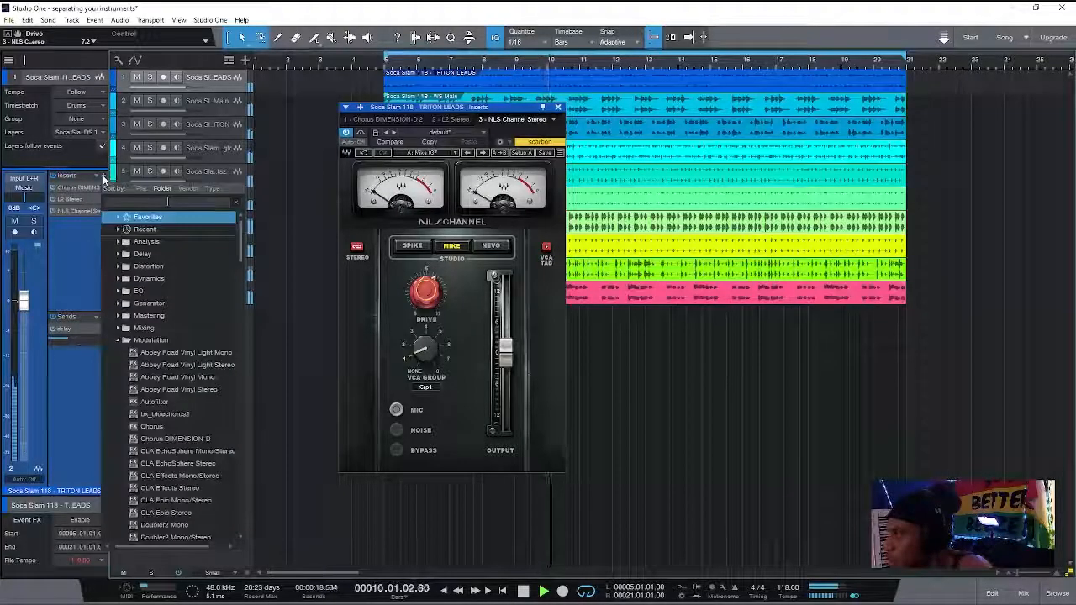
pyautogui.write('por')
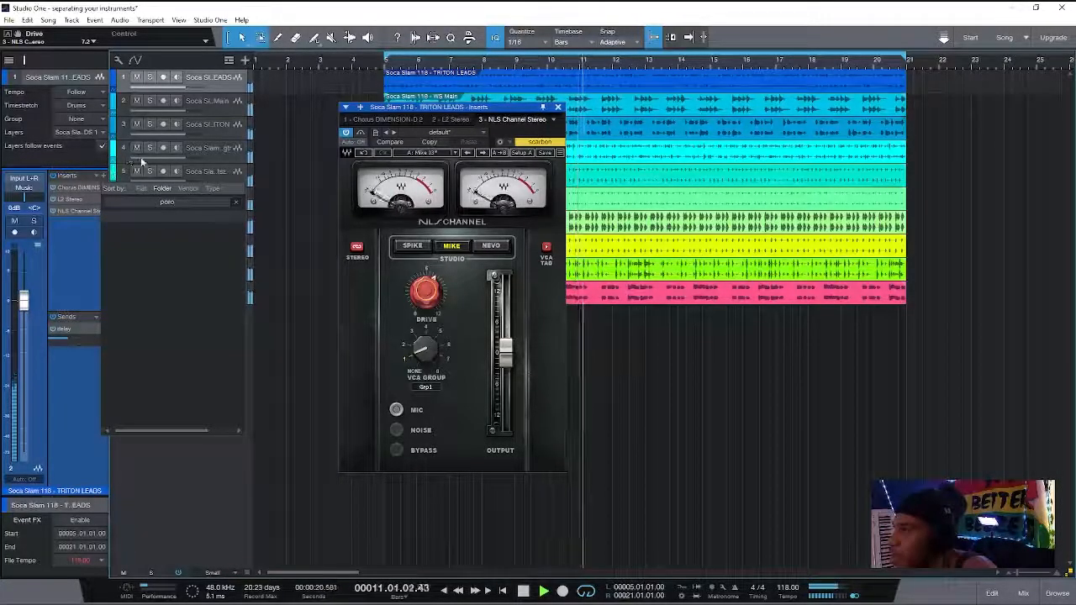
pyautogui.write('o')
pyautogui.press('BackSpace')
pyautogui.press('BackSpace')
pyautogui.press('BackSpace')
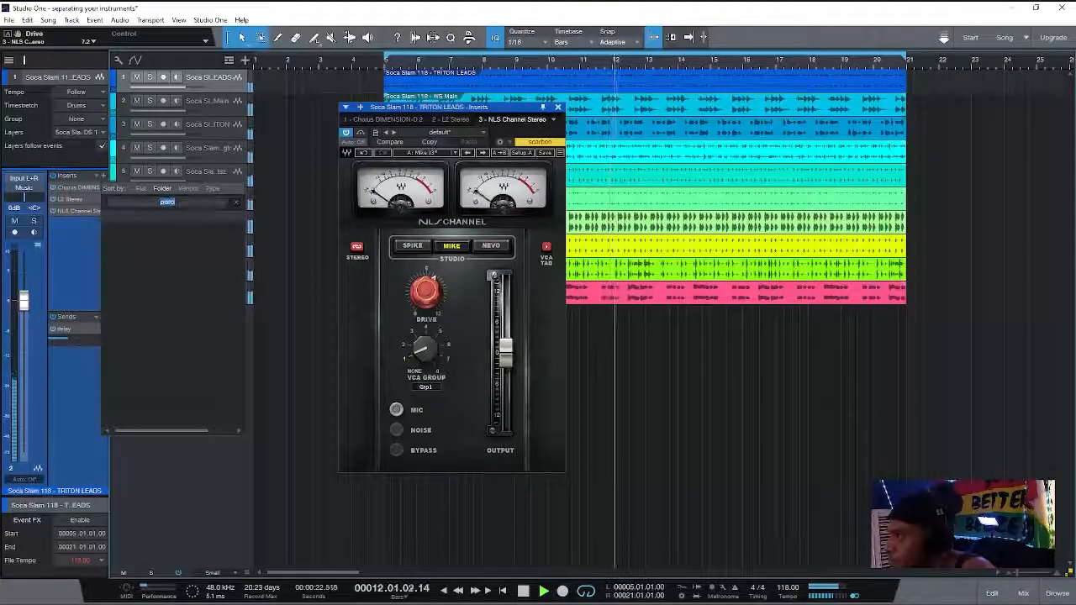
pyautogui.write('ro')
pyautogui.doubleClick(194, 254)
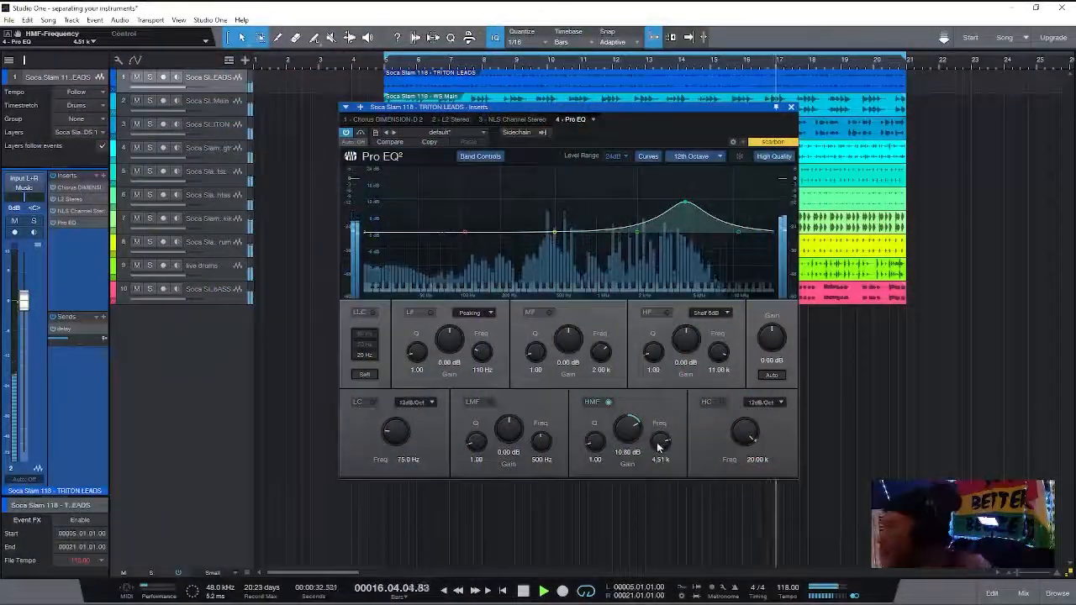
# Set Pro EQ's HMF band to 5.00 kHz, 6.72 dB gain and Q 1.26, compare with bypass, and close the effect window
pyautogui.moveTo(661, 439); pyautogui.dragTo(661, 445)
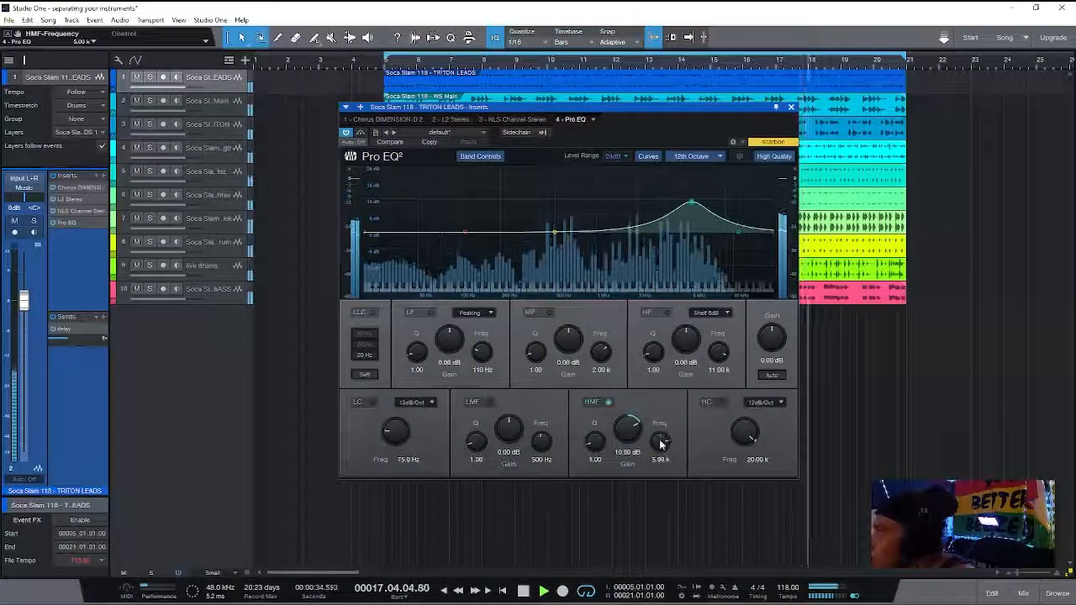
pyautogui.moveTo(631, 430); pyautogui.dragTo(595, 451)
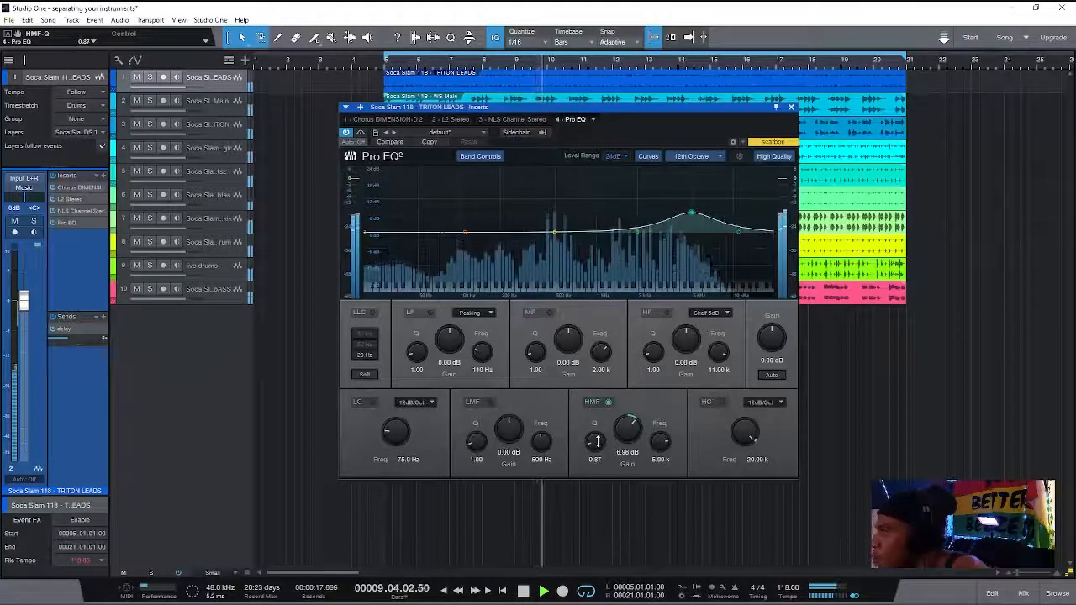
pyautogui.moveTo(632, 431); pyautogui.dragTo(600, 443)
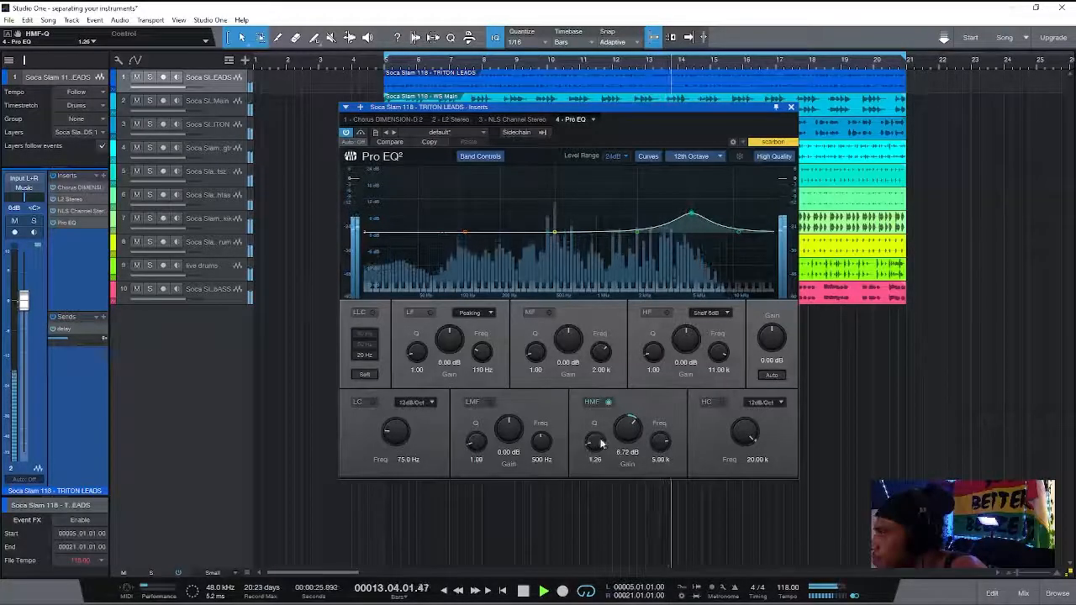
pyautogui.click(363, 134)
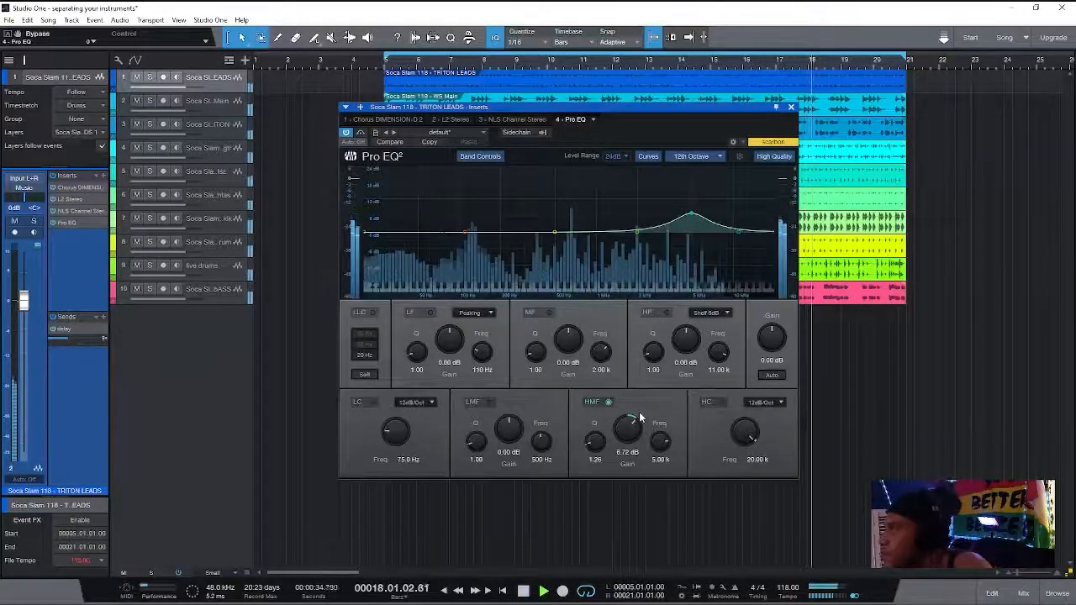
pyautogui.click(791, 108)
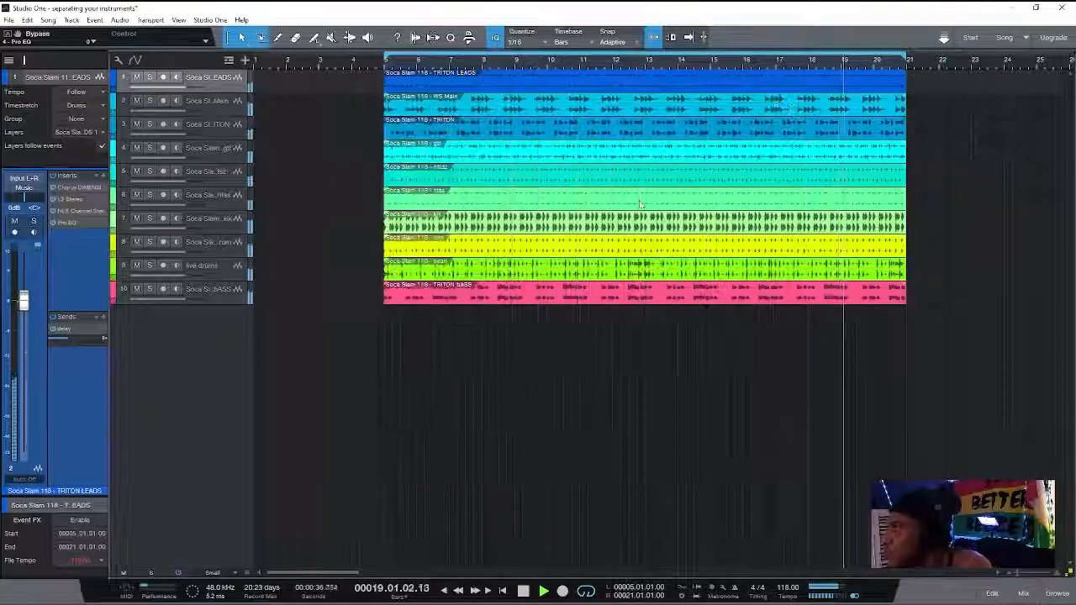
# Play the song from just before bar 5 and open the mixing console
pyautogui.click(374, 65)
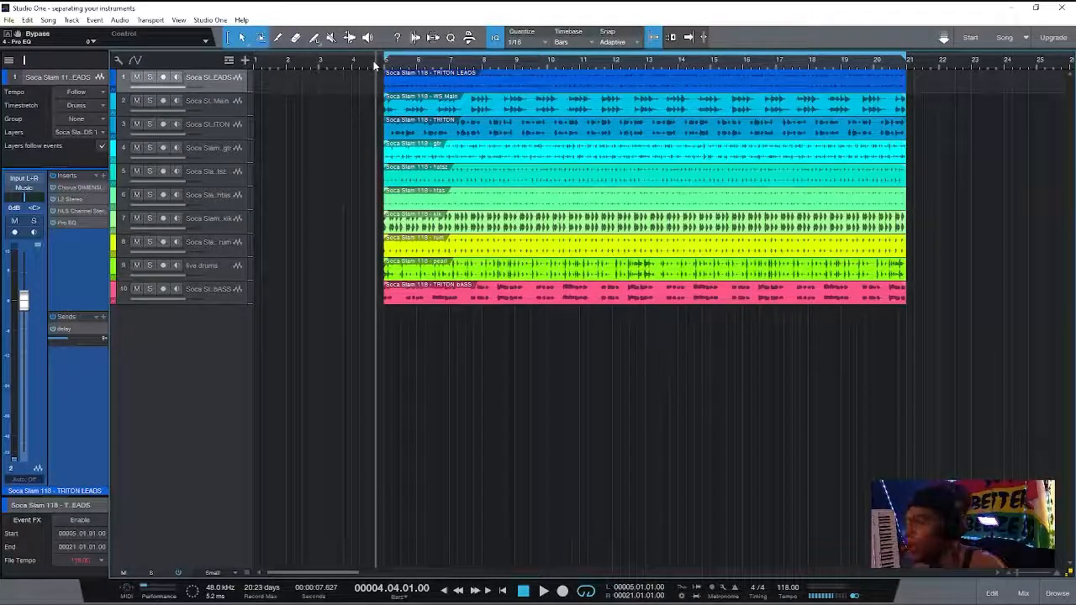
pyautogui.press('space')
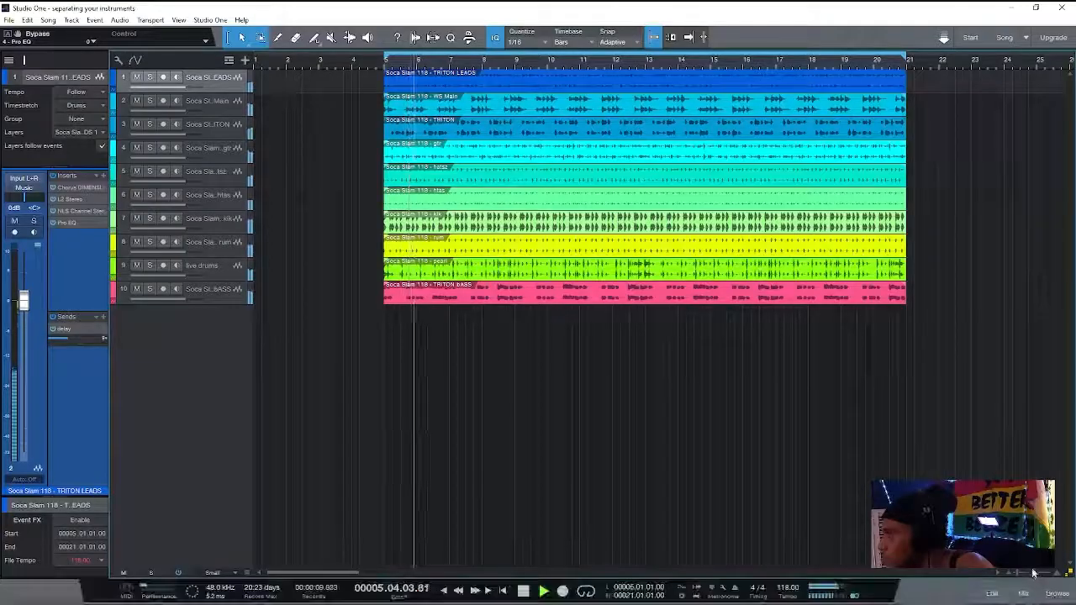
pyautogui.click(1023, 593)
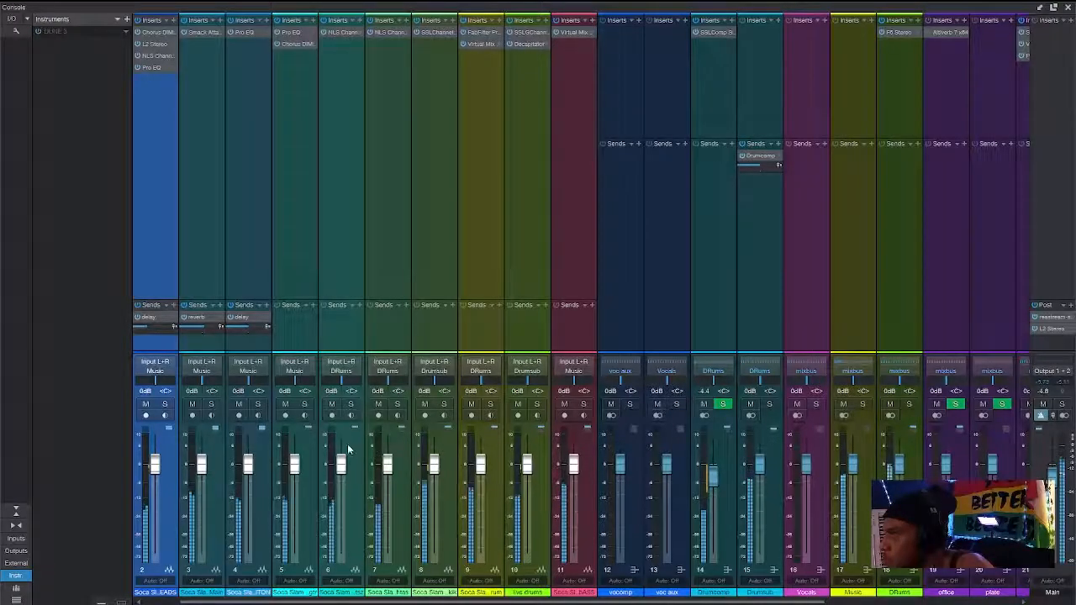
# Solo the hat channels and the TRITON channel in turn to audition them, clearing the solos again
pyautogui.click(351, 406)
pyautogui.click(397, 405)
pyautogui.click(397, 405)
pyautogui.click(259, 407)
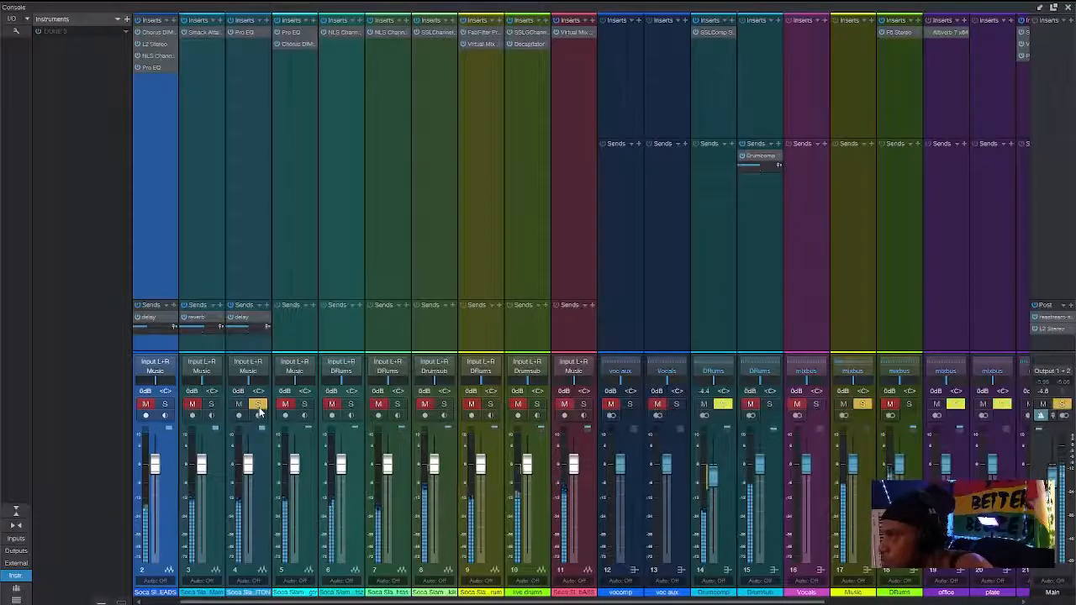
pyautogui.click(258, 405)
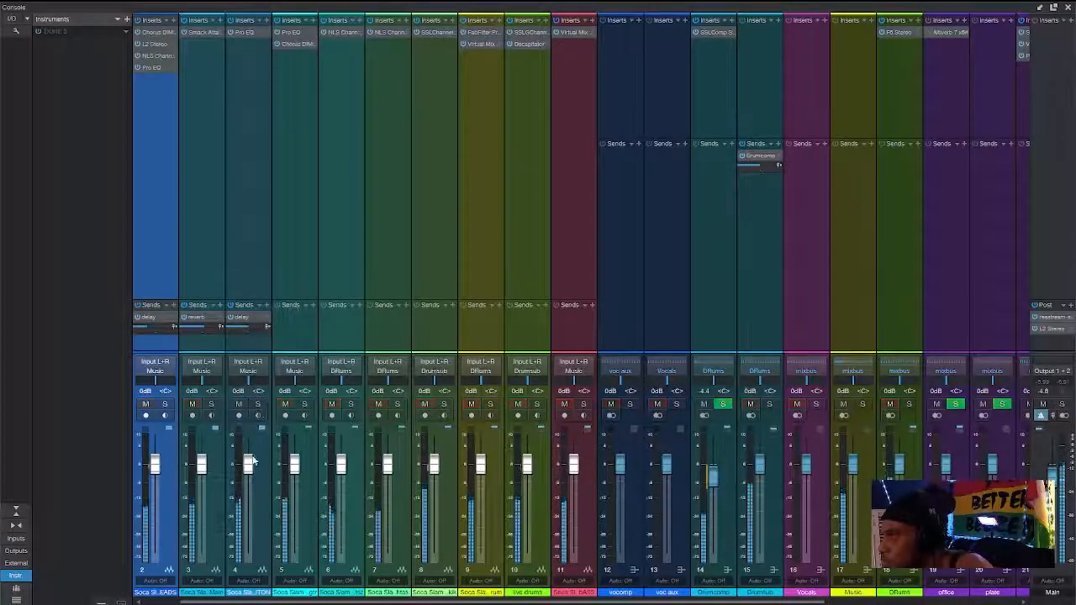
# Audition the WS Main channel solo and examine its Smack Attack transient shaper settings
pyautogui.click(211, 404)
pyautogui.click(211, 405)
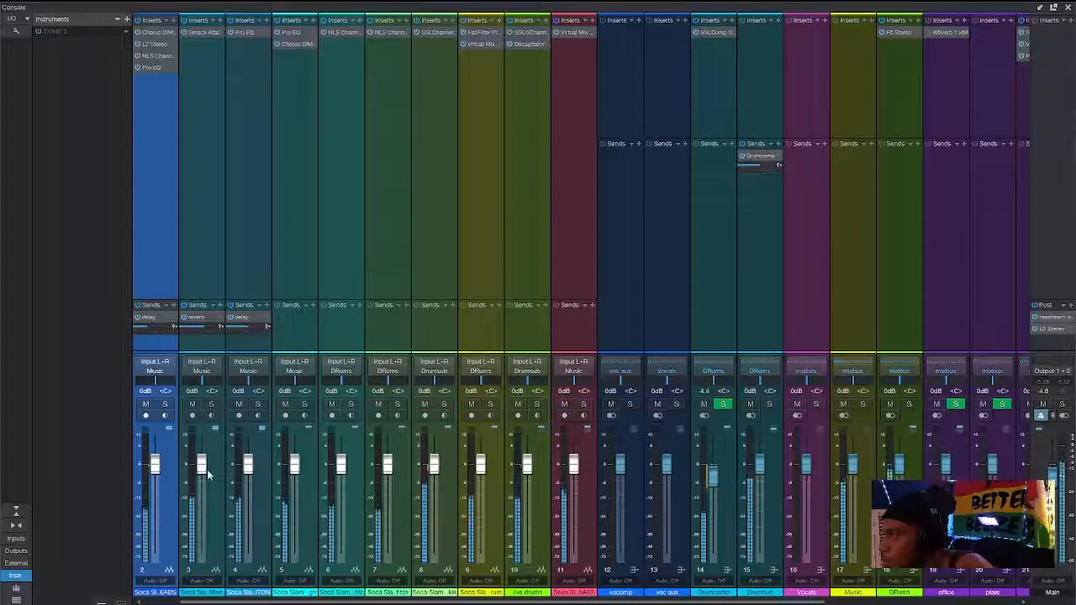
pyautogui.click(201, 34)
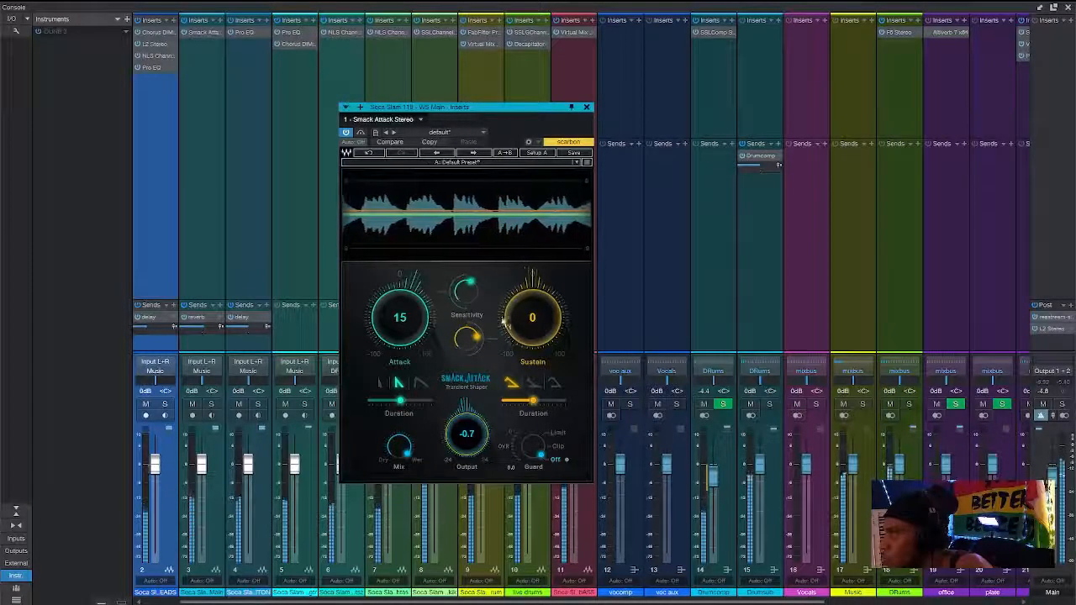
pyautogui.click(587, 107)
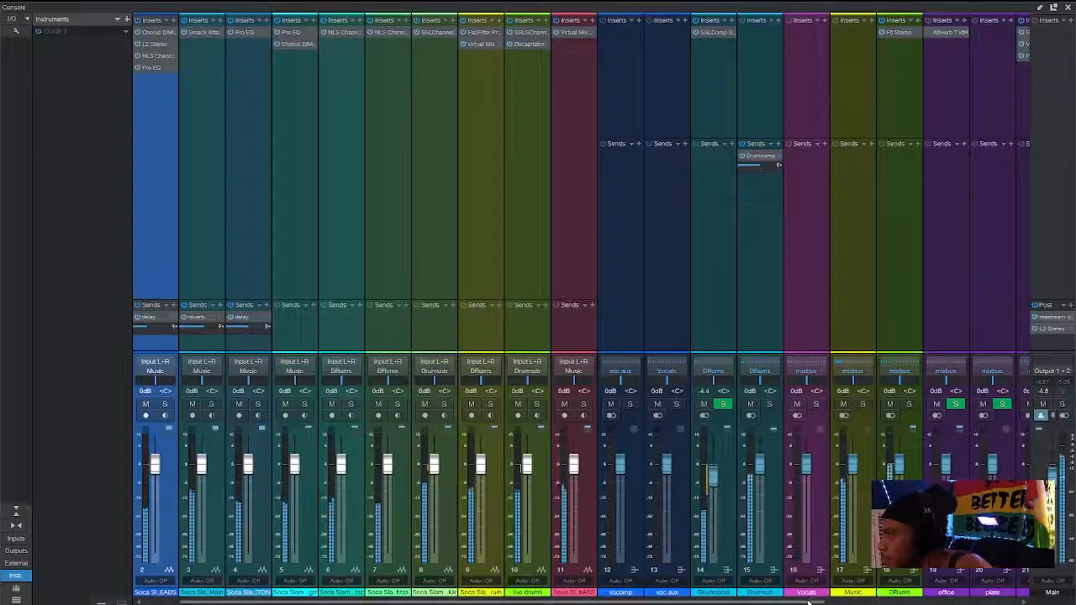
# Compare the mixbus's SSL Native Bus Compressor 2 with bypass and close the mixing console
pyautogui.hscroll(5, 809, 602)
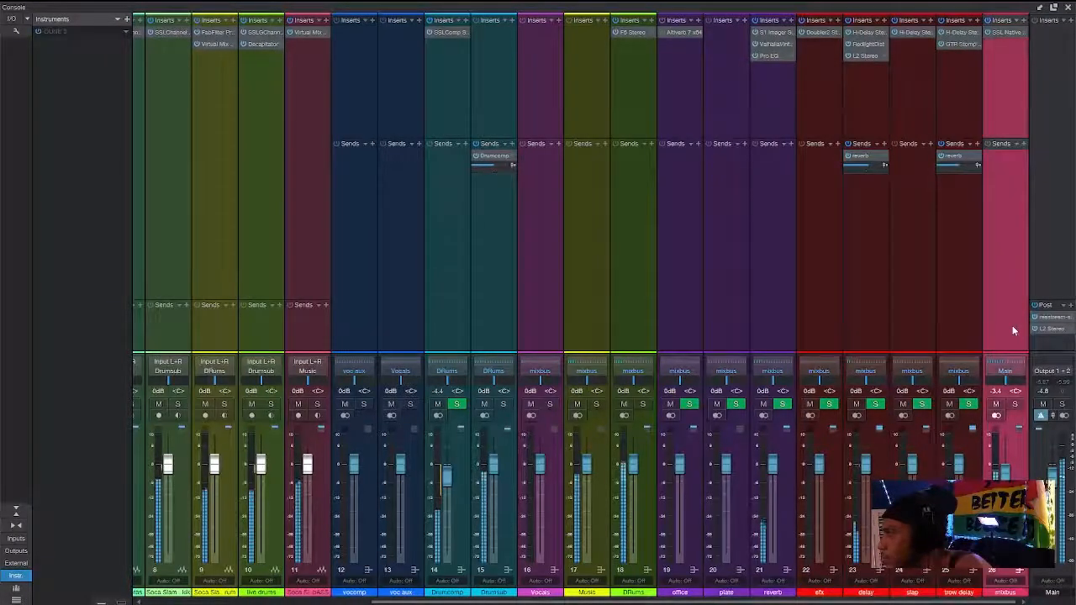
pyautogui.click(1013, 35)
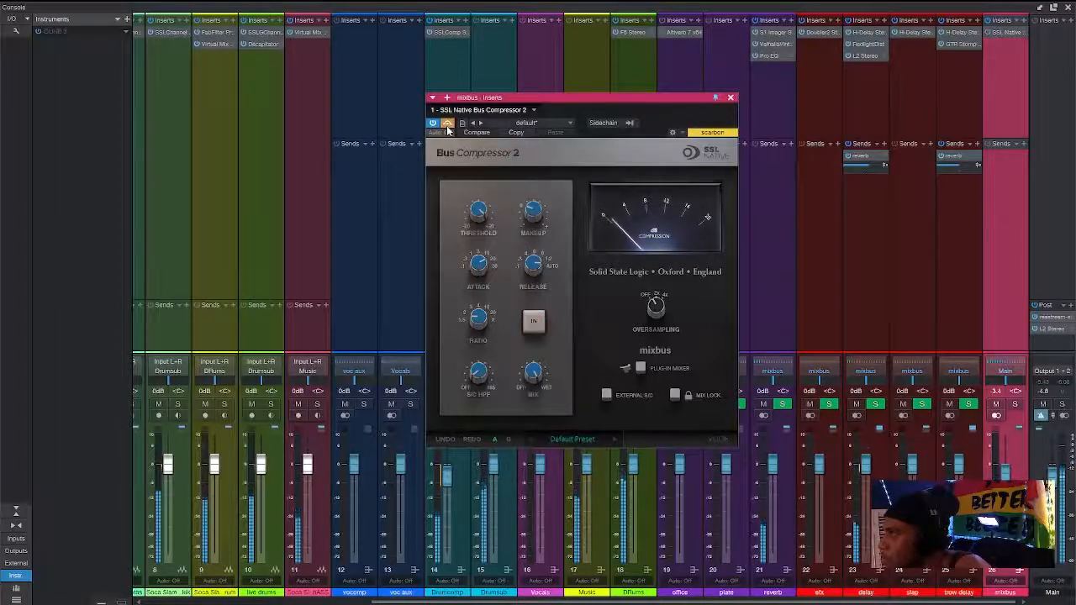
pyautogui.click(730, 100)
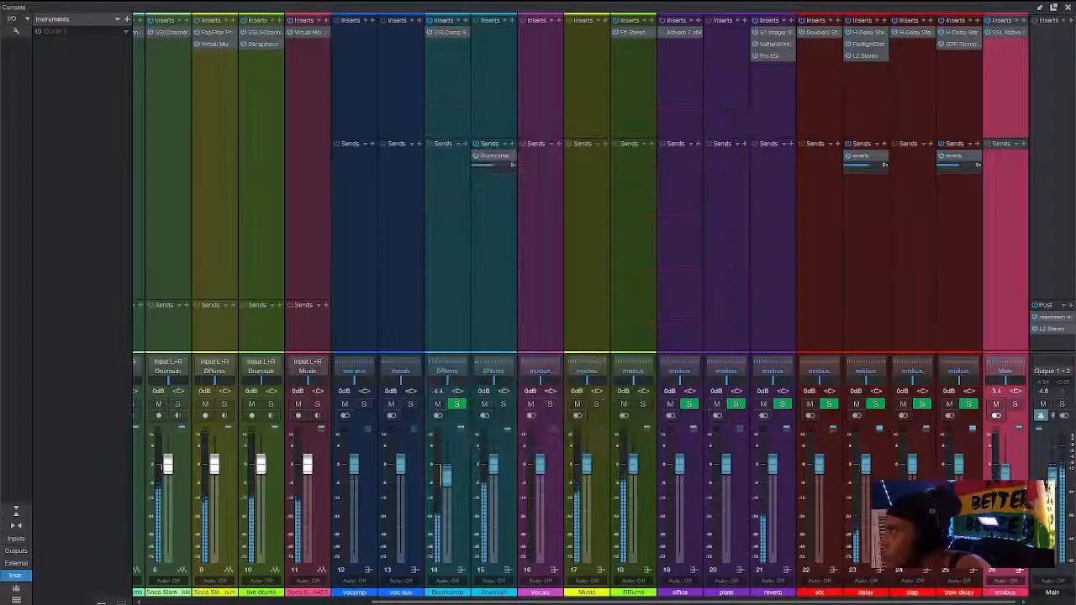
pyautogui.click(1068, 9)
# Raise the live drums track's volume to +0.5 dB and the gtr track's volume to +0.1 dB
pyautogui.click(217, 276)
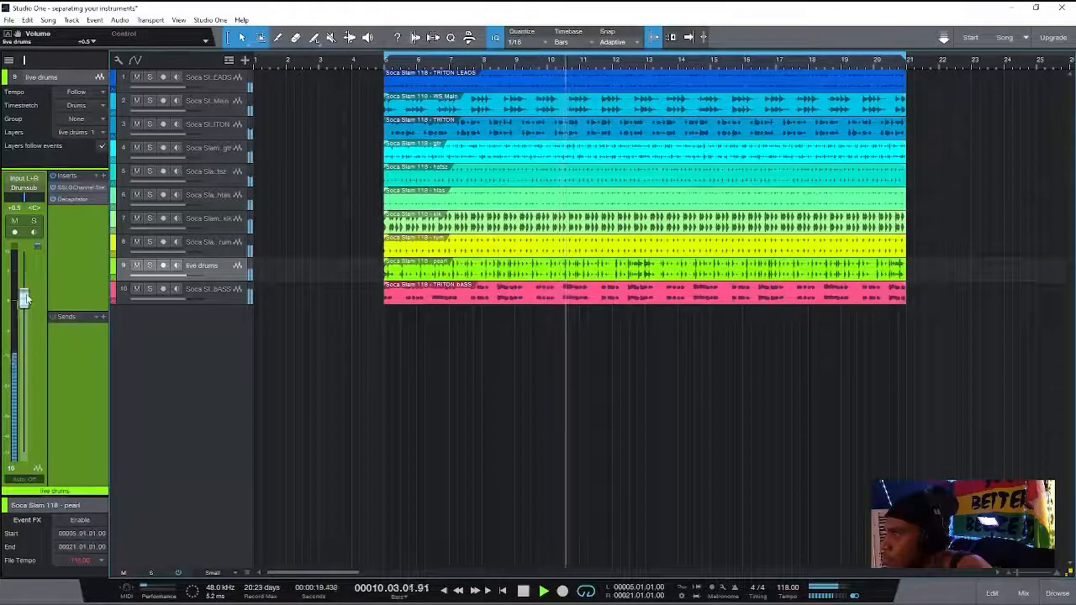
pyautogui.click(213, 292)
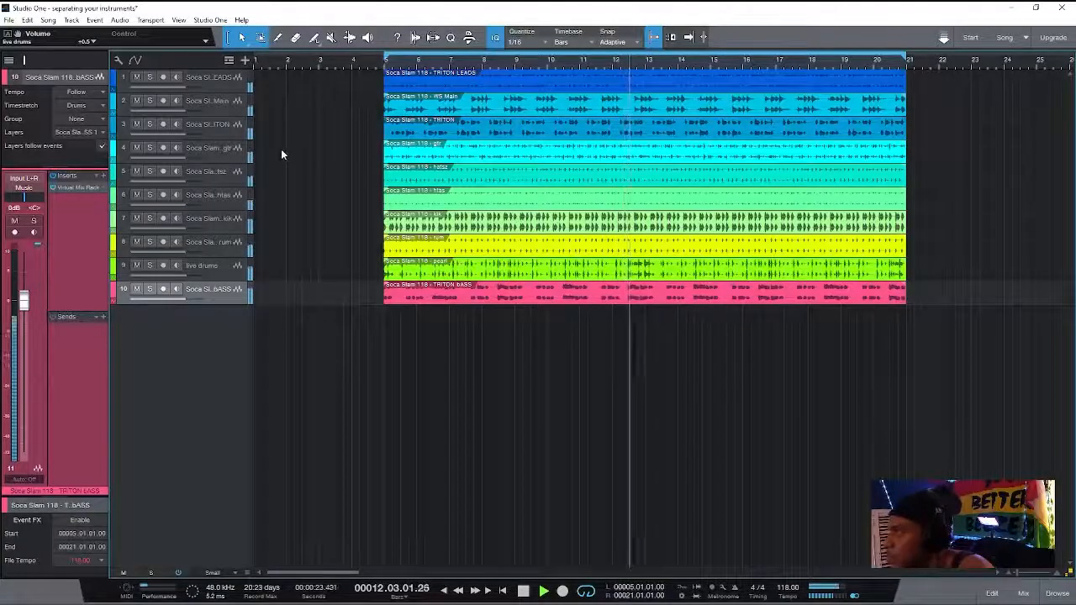
pyautogui.click(218, 148)
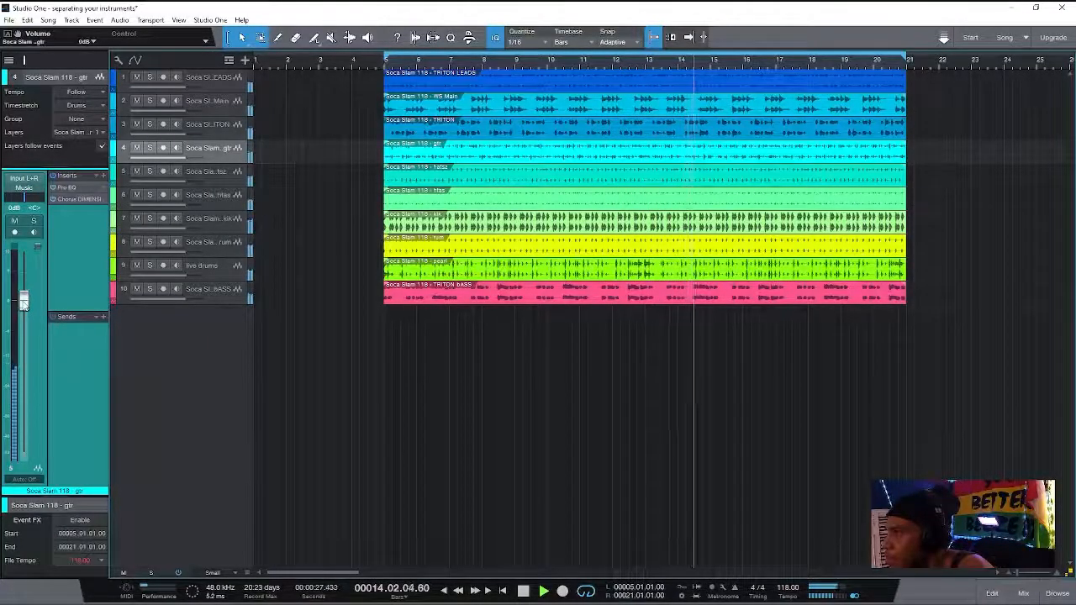
pyautogui.moveTo(23, 303); pyautogui.dragTo(23, 301)
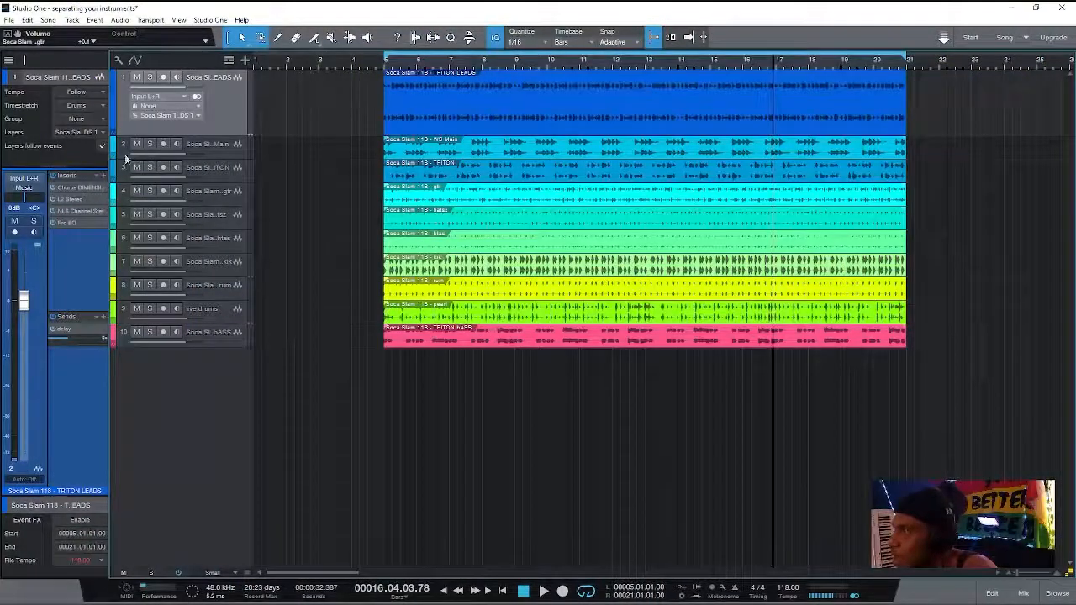
# Review the TRITON LEADS insert chain, going through Chorus DIMENSION-D, L2 and NLS Channel with the track soloed
pyautogui.click(72, 188)
pyautogui.click(449, 119)
pyautogui.click(519, 119)
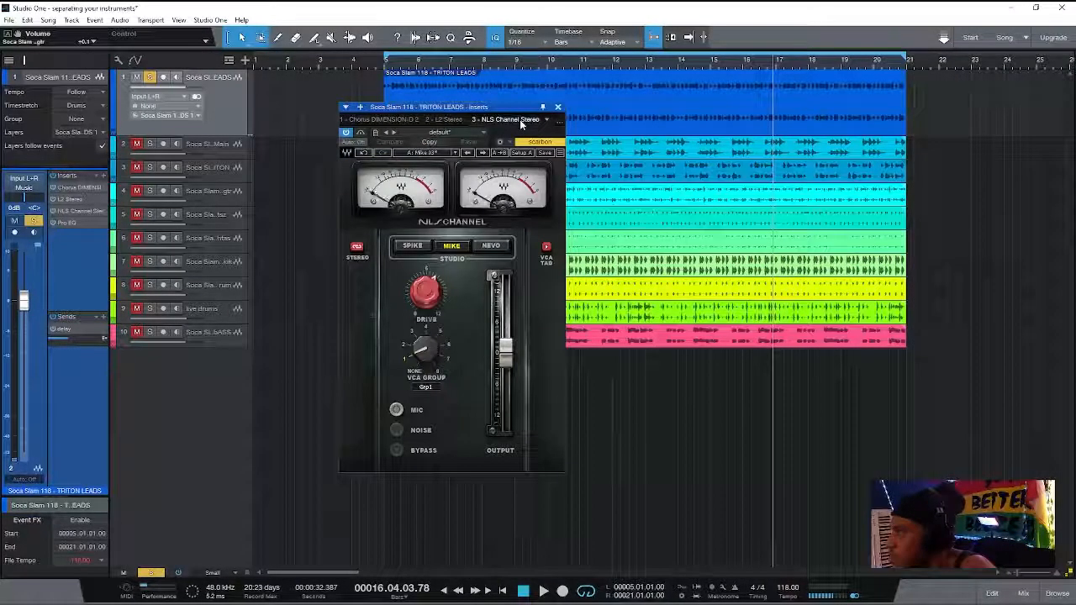
pyautogui.click(381, 120)
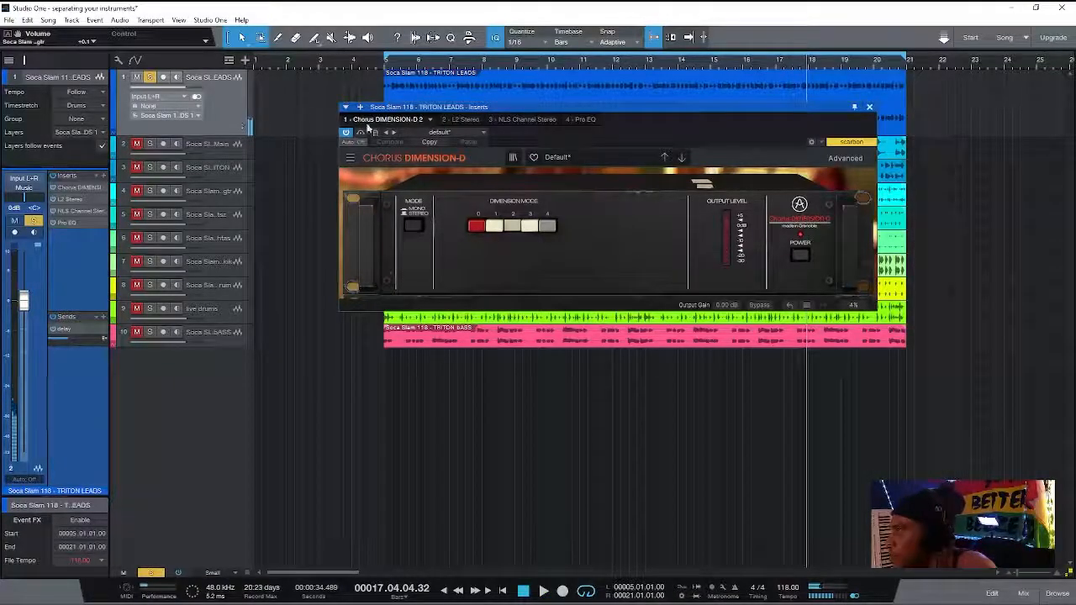
pyautogui.click(459, 119)
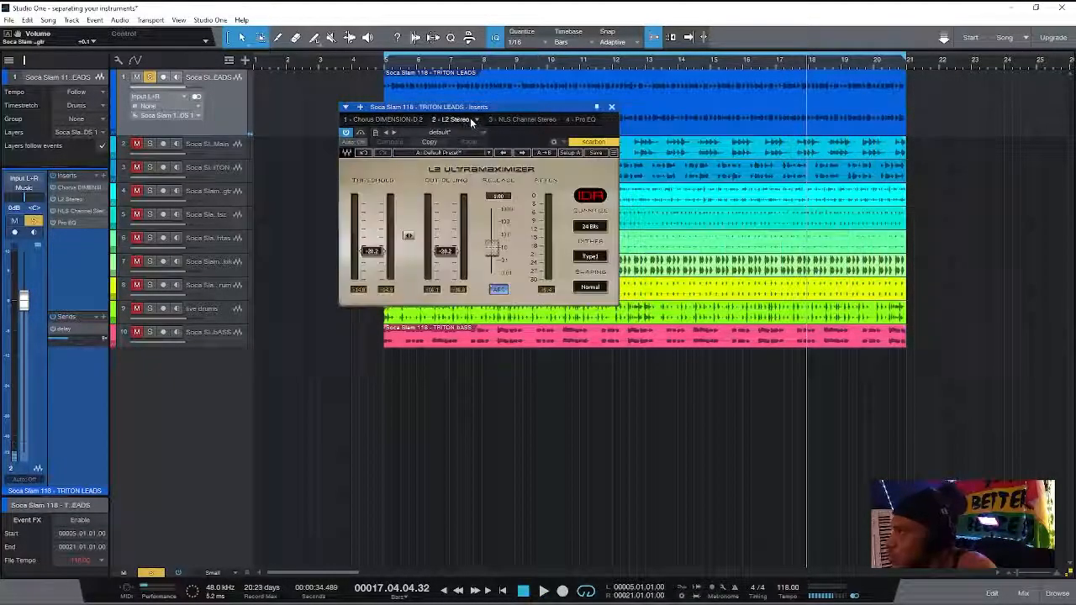
pyautogui.click(515, 120)
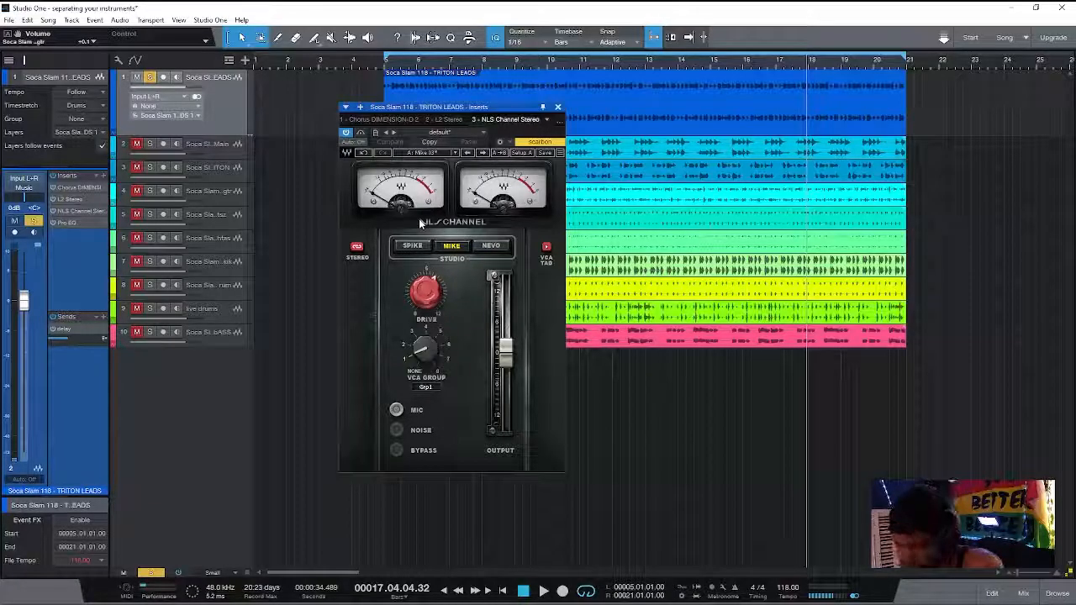
# Audition the WS Main track solo with TRITON LEADS muted and review its Smack Attack insert
pyautogui.click(208, 145)
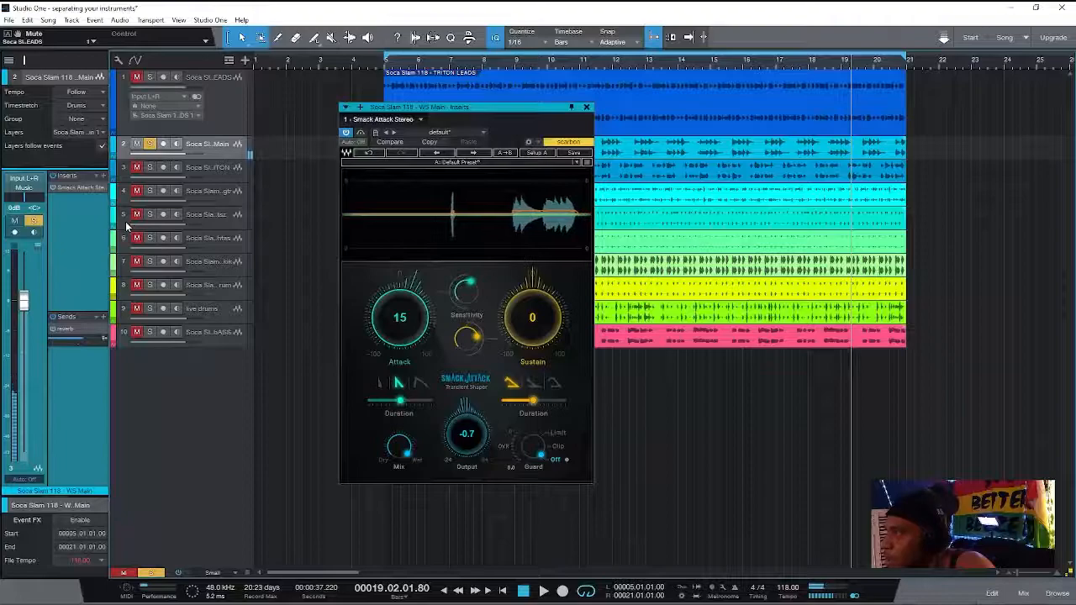
pyautogui.click(77, 189)
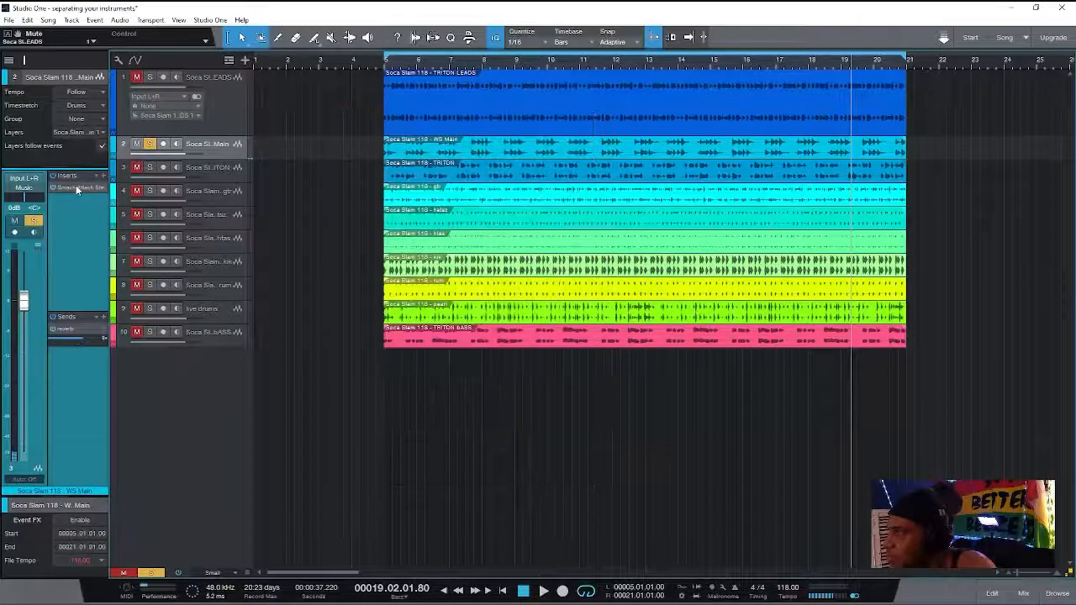
pyautogui.click(77, 188)
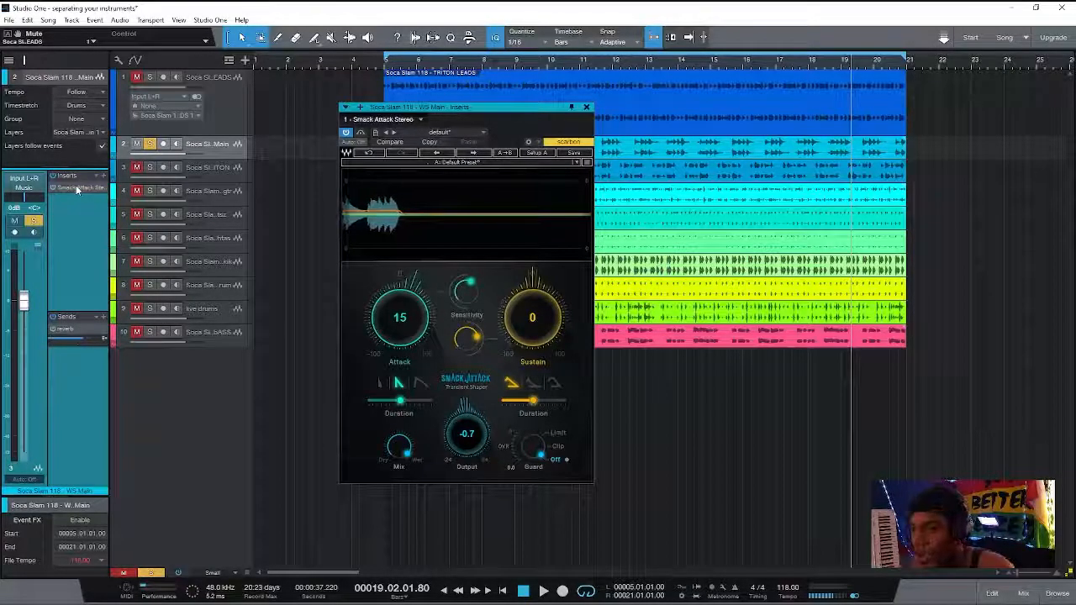
# Solo the TRITON track in place of WS Main and audition it while reviewing its Pro EQ curve
pyautogui.click(149, 167)
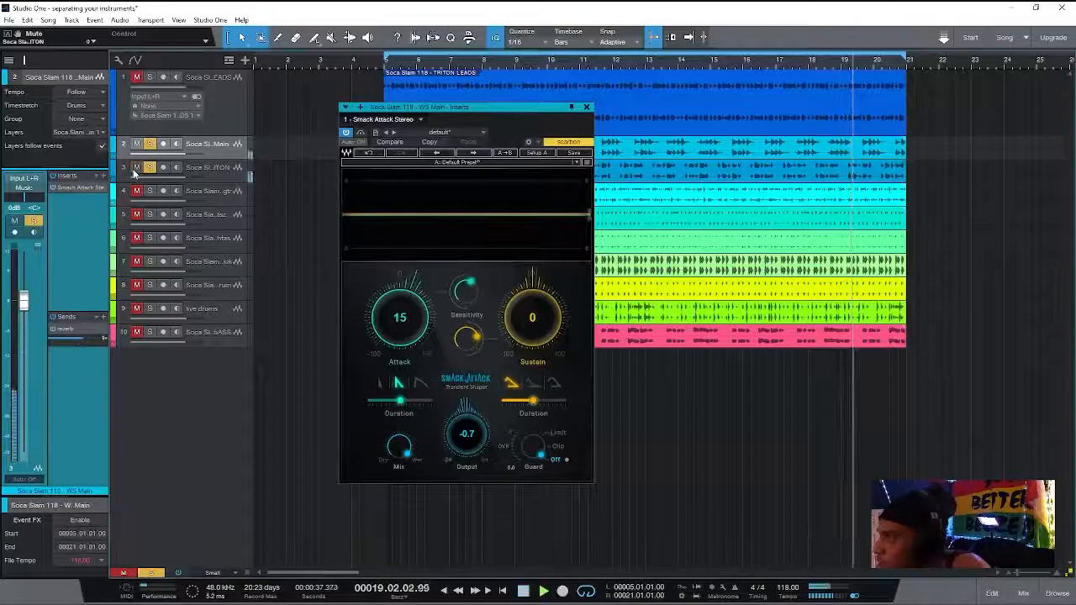
pyautogui.click(586, 107)
pyautogui.click(149, 145)
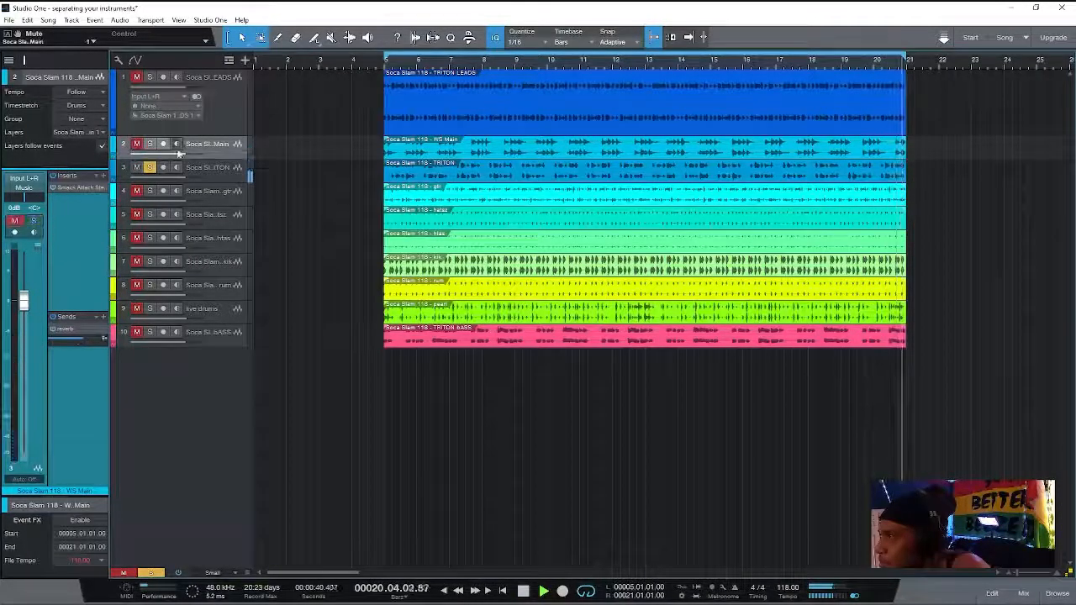
pyautogui.click(212, 168)
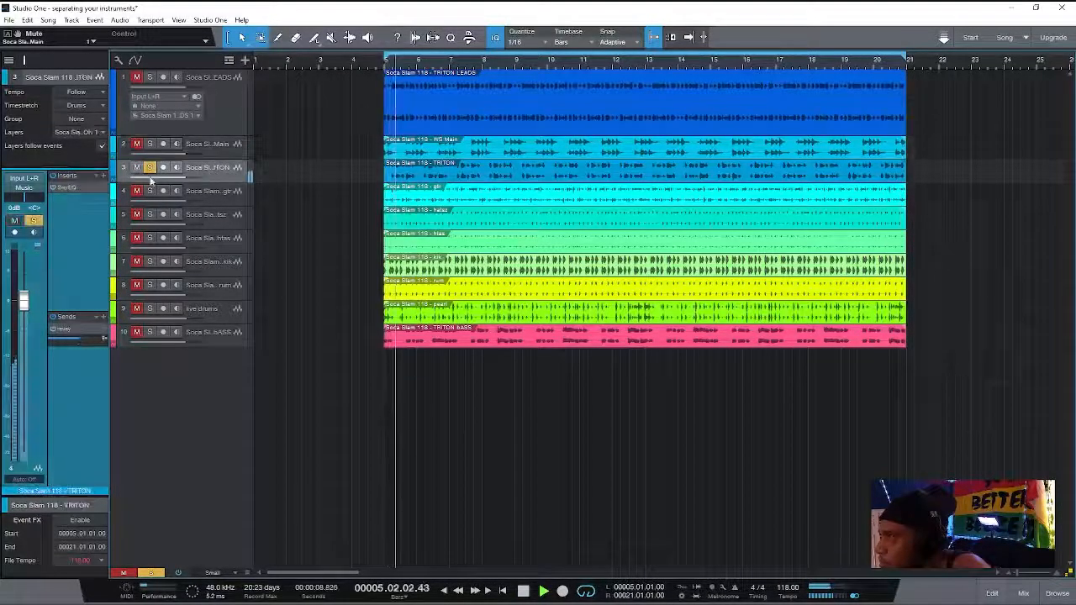
pyautogui.click(74, 187)
pyautogui.press('space')
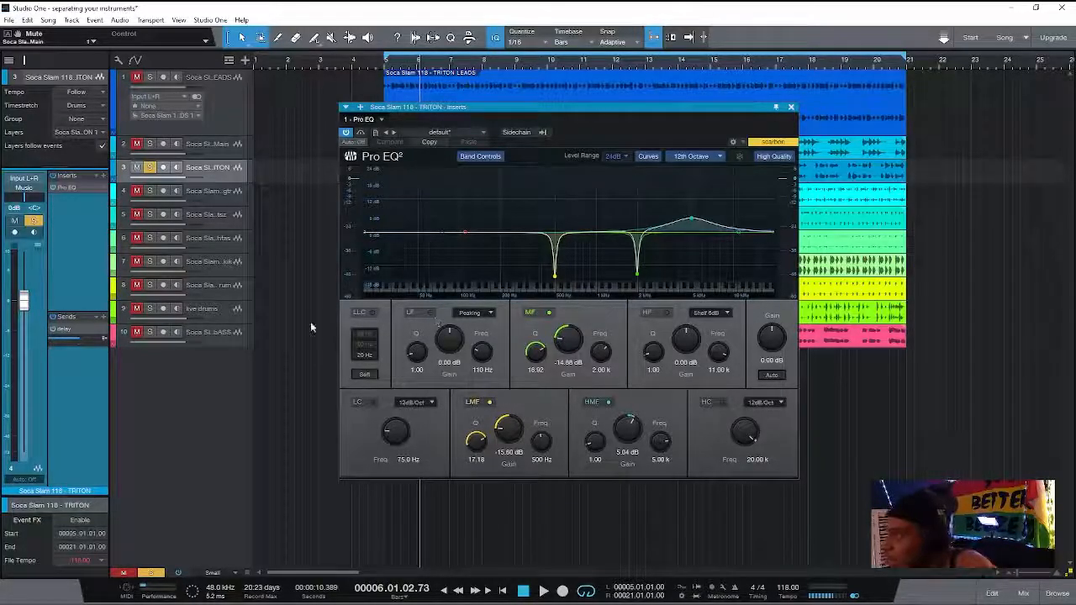
pyautogui.press('space')
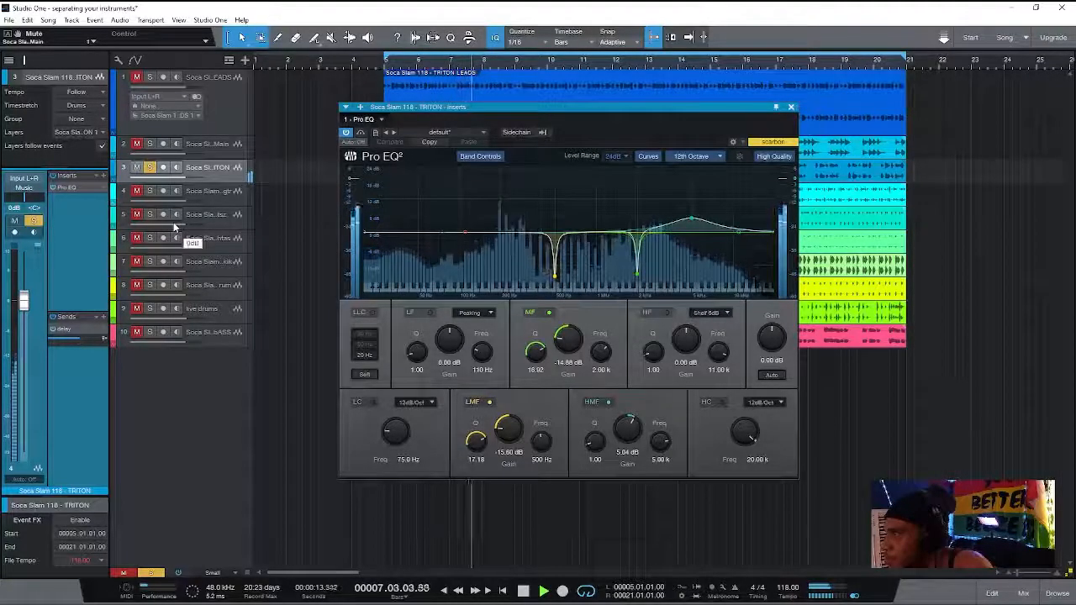
pyautogui.press('space')
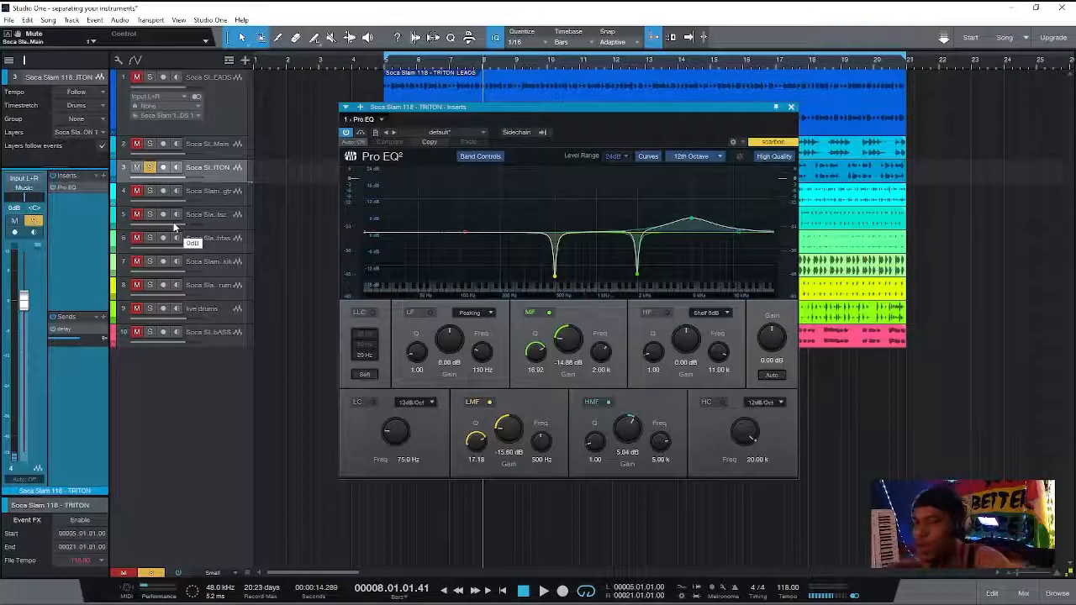
# Add the gtr track to the soloed tracks and audition it while reviewing its Chorus DIMENSION-D and Pro EQ inserts
pyautogui.click(144, 192)
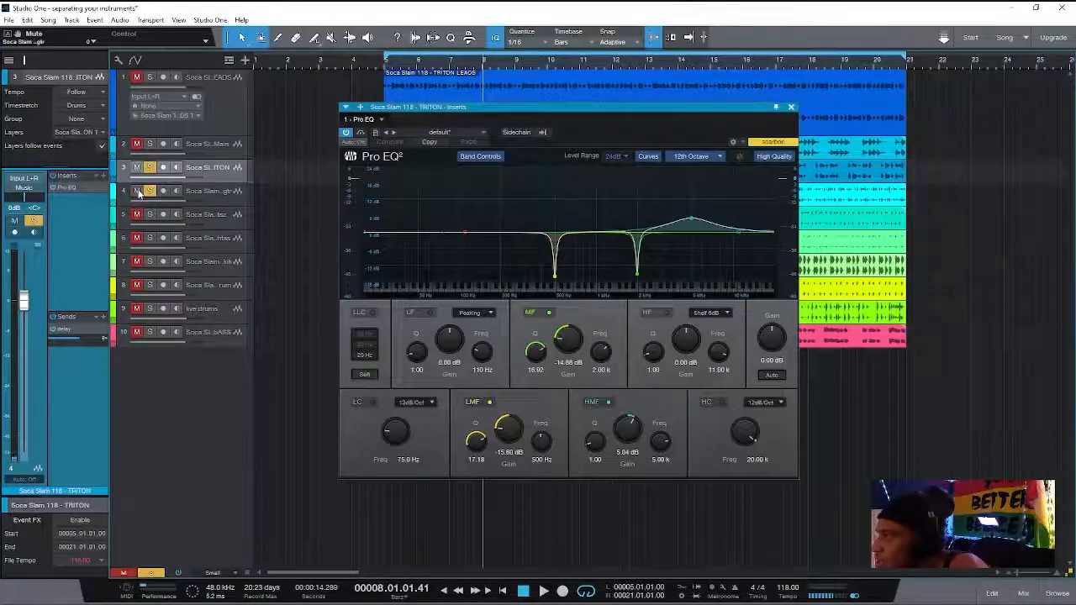
pyautogui.click(221, 194)
pyautogui.click(74, 199)
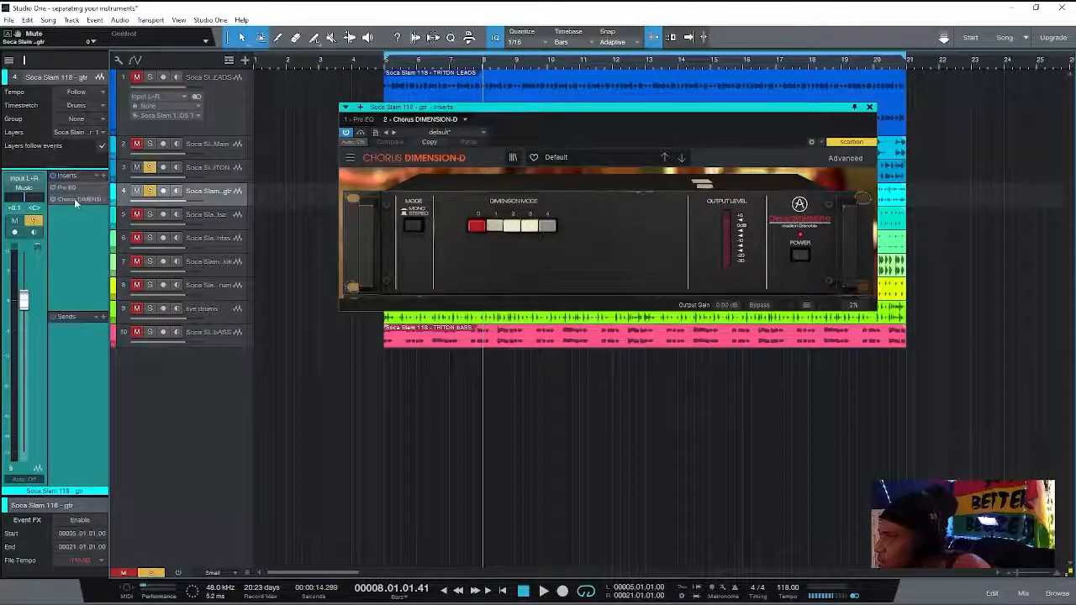
pyautogui.click(71, 190)
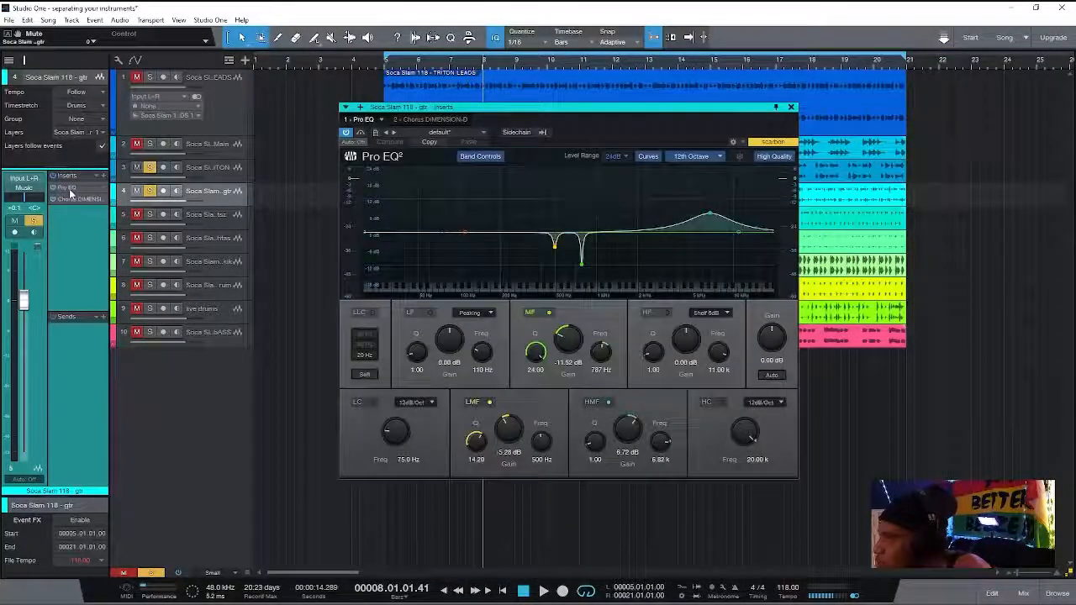
pyautogui.press('space')
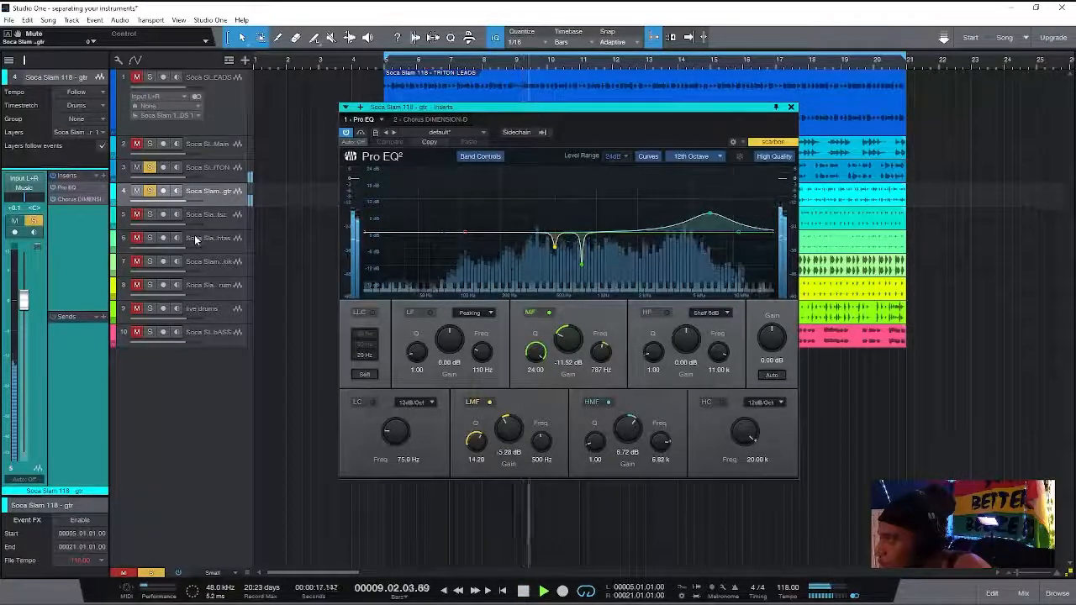
pyautogui.press('space')
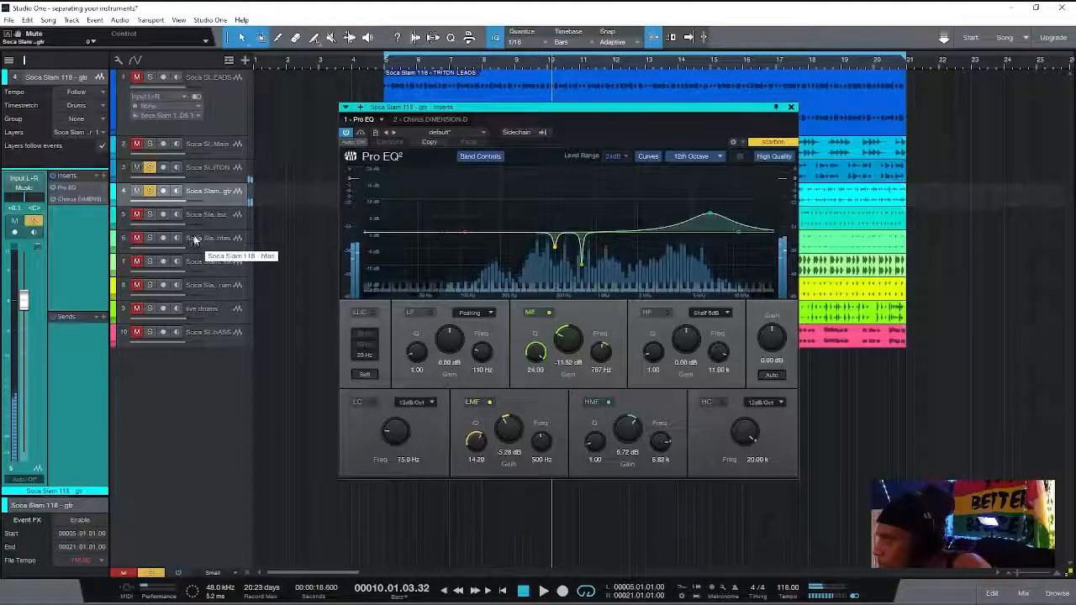
# Add the hatsz and htas tracks to the soloed tracks and review the NLS Channel insert on each
pyautogui.click(168, 212)
pyautogui.press('space')
pyautogui.press('space')
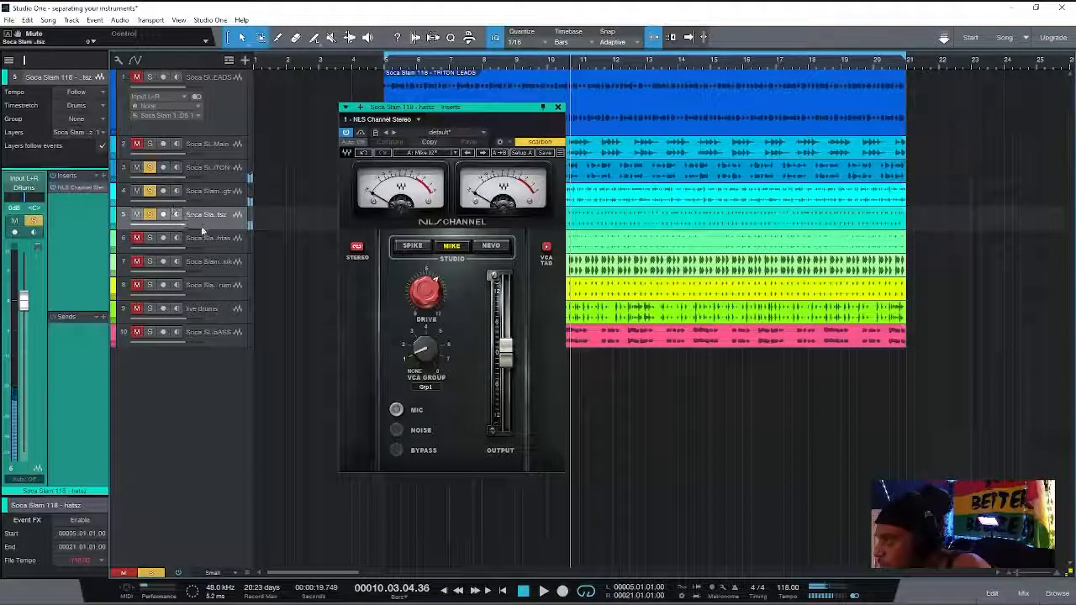
pyautogui.click(138, 238)
pyautogui.click(138, 238)
pyautogui.click(150, 238)
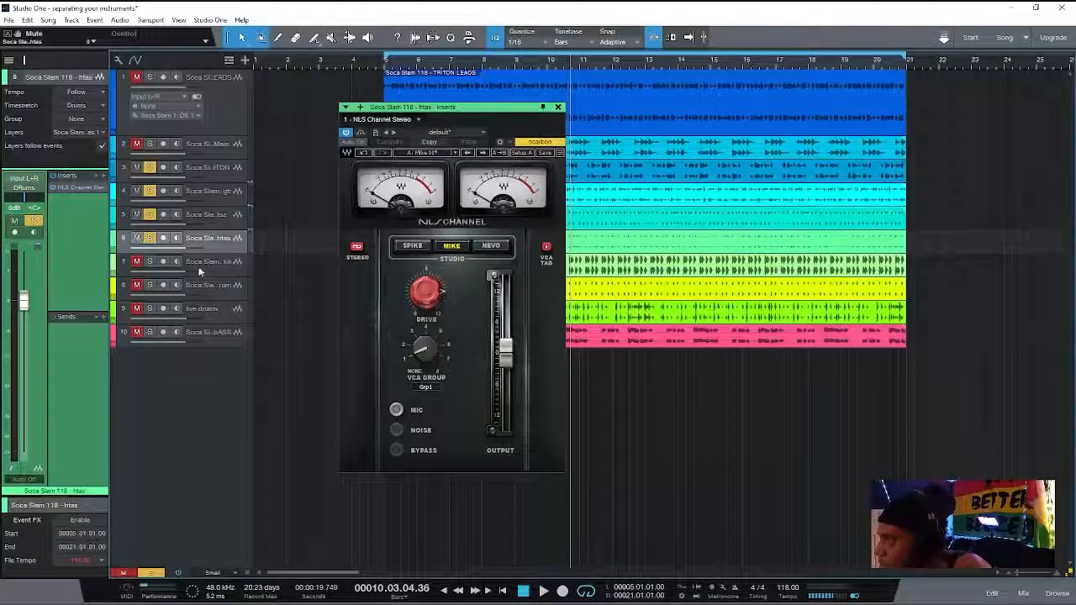
# Bring the kik, rum, live drums and bass tracks into the solo playback, reviewing kik's SSLChannel and the bass's Virtual Mix Rack
pyautogui.click(217, 270)
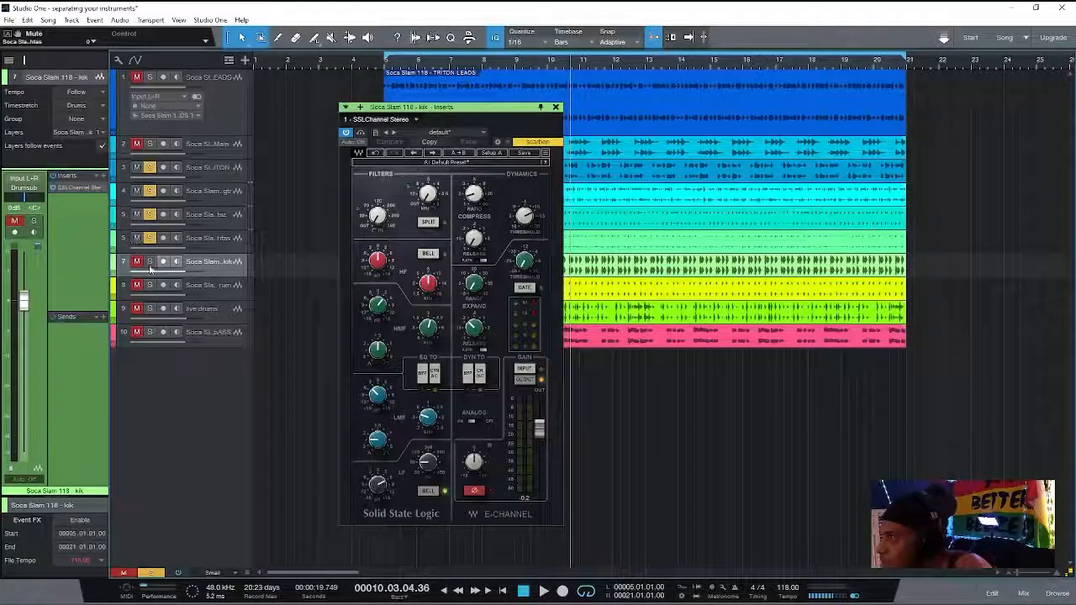
pyautogui.press('space')
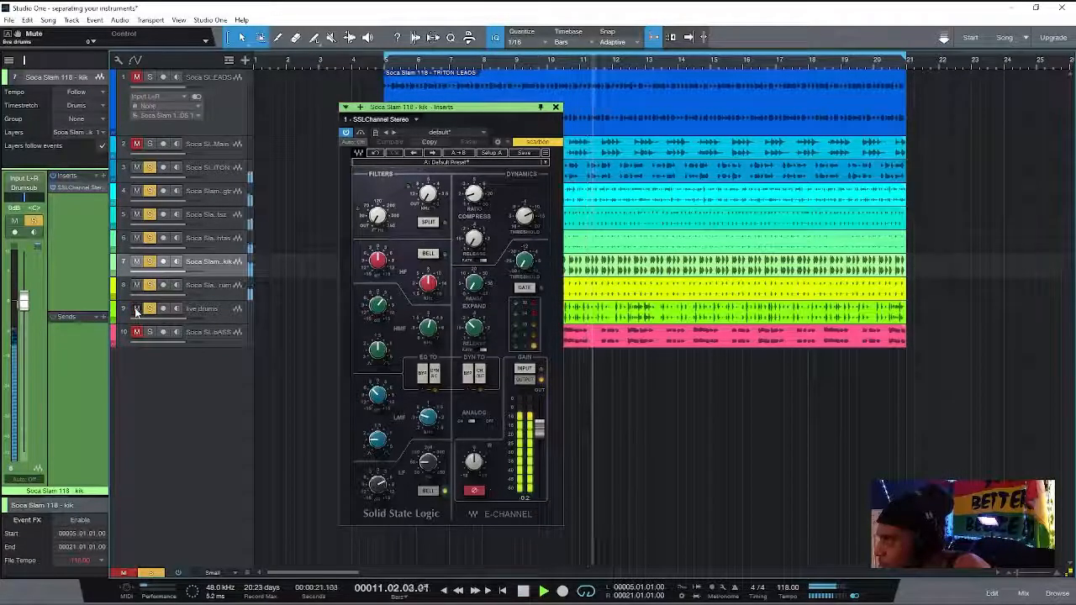
pyautogui.click(225, 339)
pyautogui.press('space')
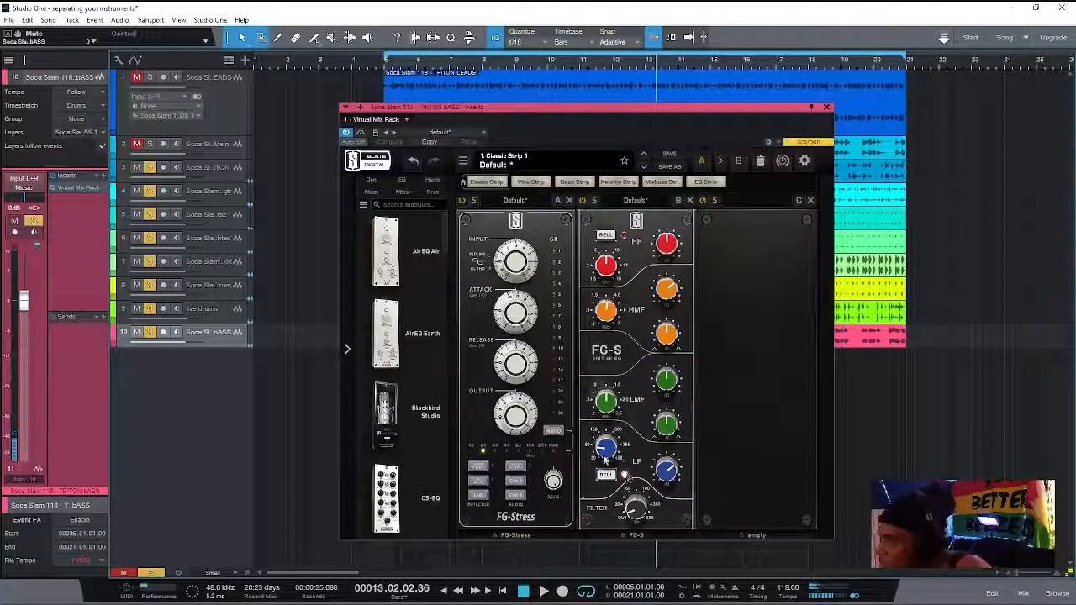